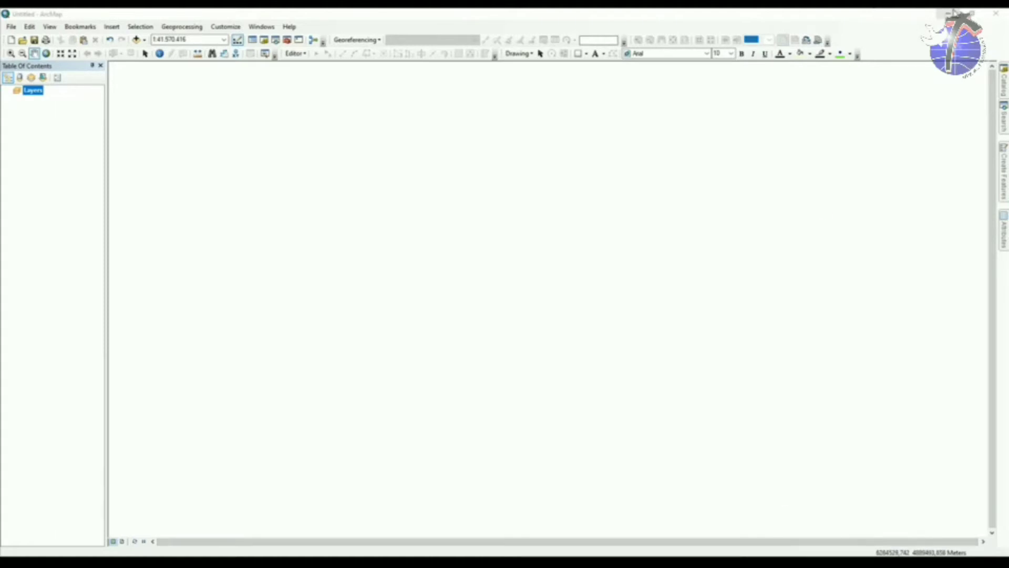
- Switch to the desktop, launch Google Earth Pro and close its start-up tips
left_click(952, 12)
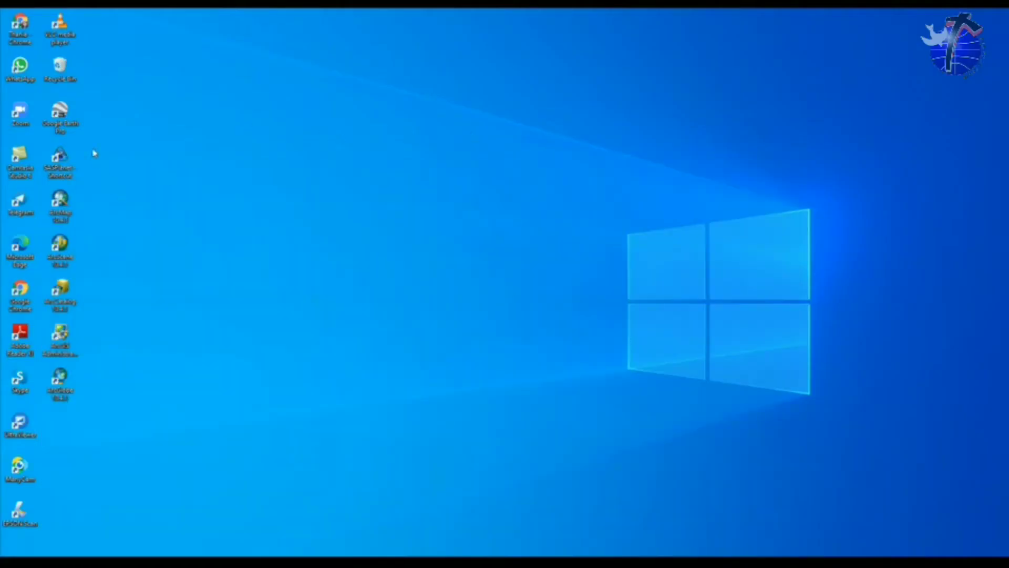
left_click(75, 124)
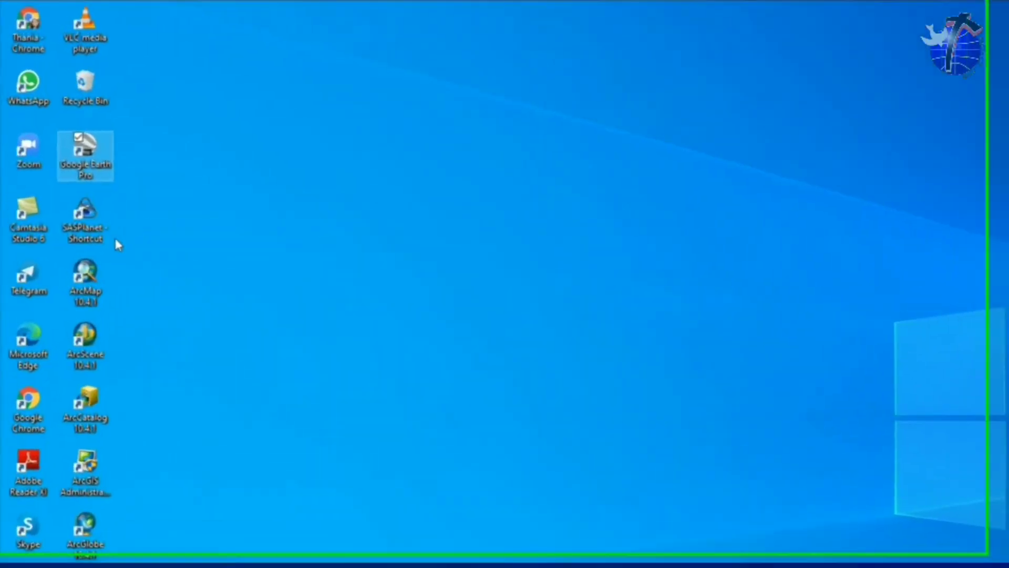
left_click(73, 170)
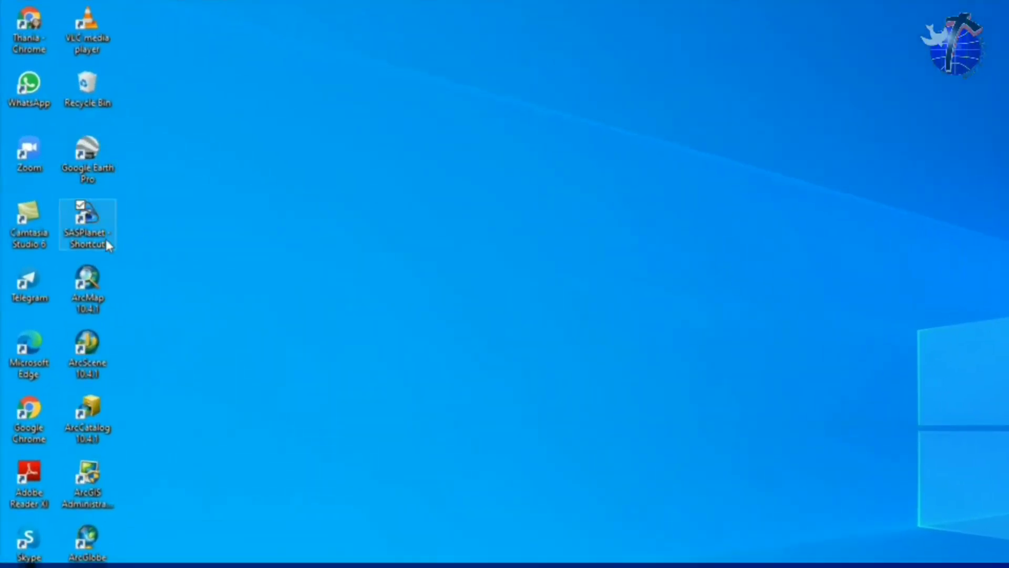
left_click(192, 203)
left_click(110, 175)
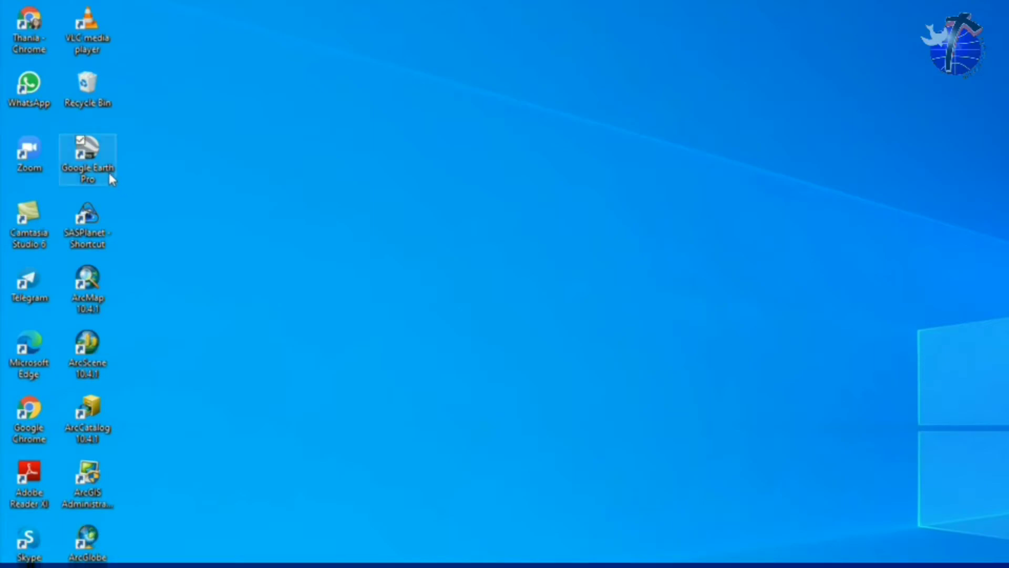
double_click(111, 180)
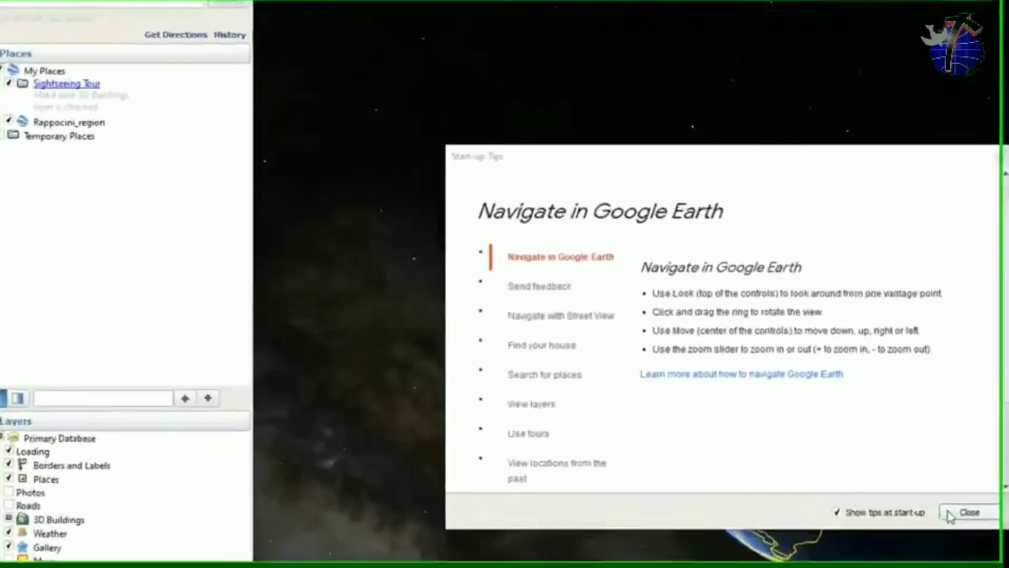
left_click(651, 399)
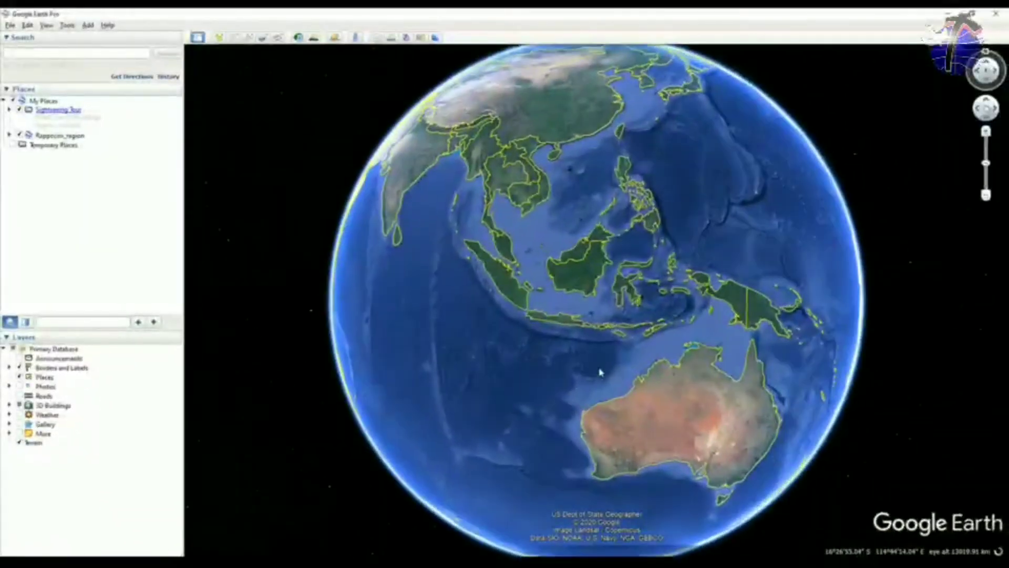
- Launch SAS.Planet from the desktop and view the Bing Maps satellite imagery of the coast at a wider extent
left_click(946, 13)
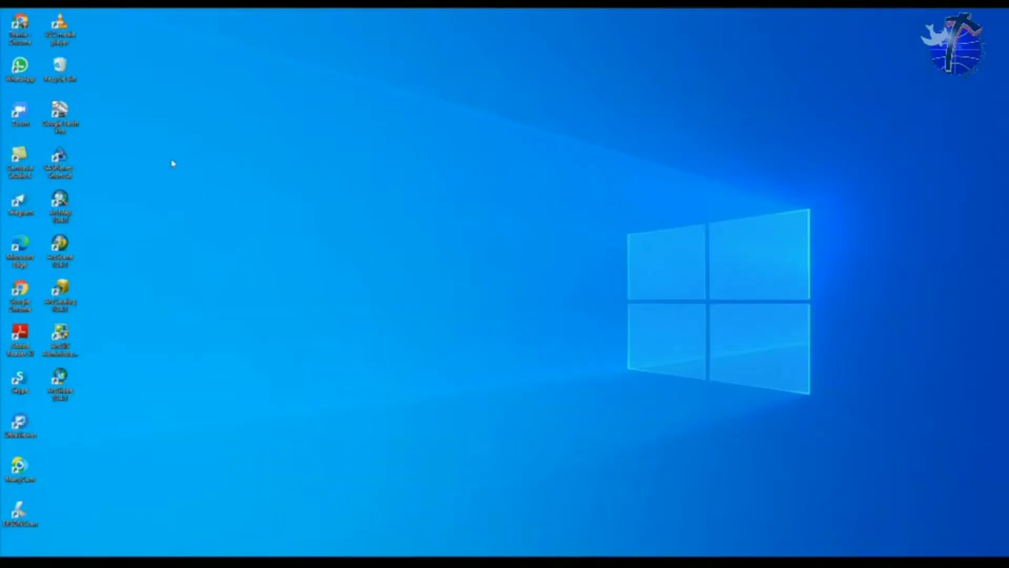
double_click(60, 174)
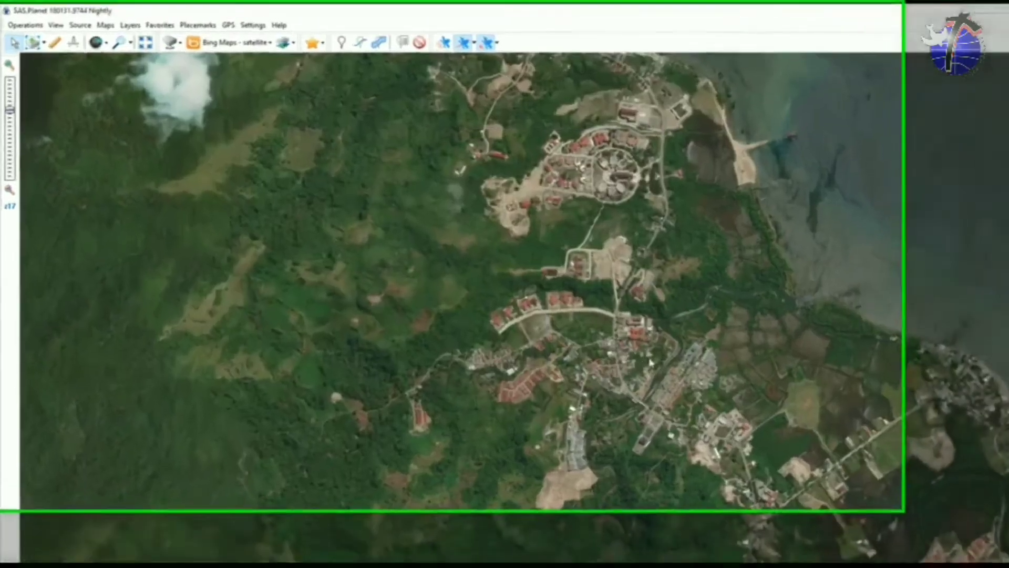
scroll(441, 270, "down", 1)
scroll(566, 336, "down", 2)
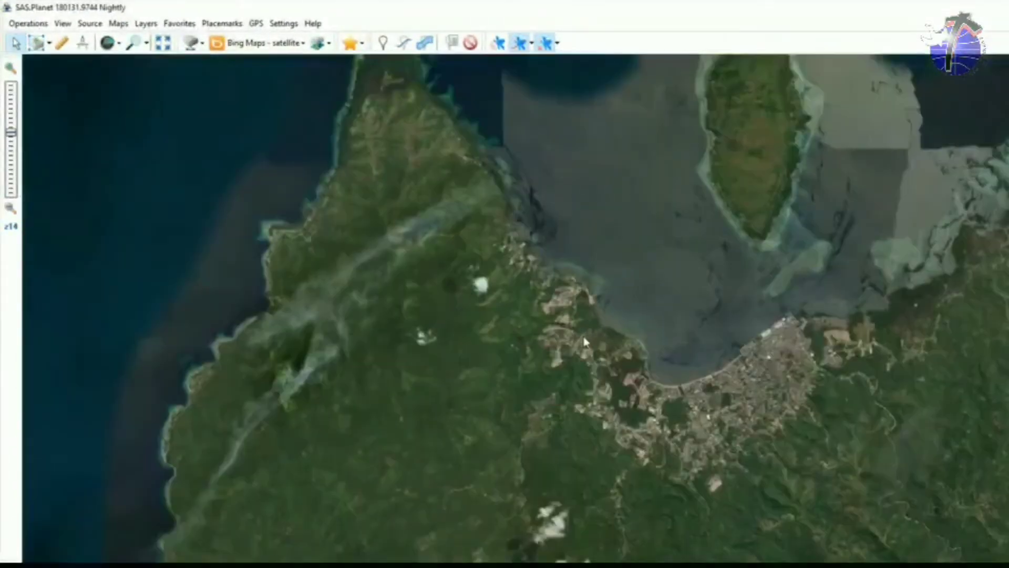
scroll(759, 282, "down", 1)
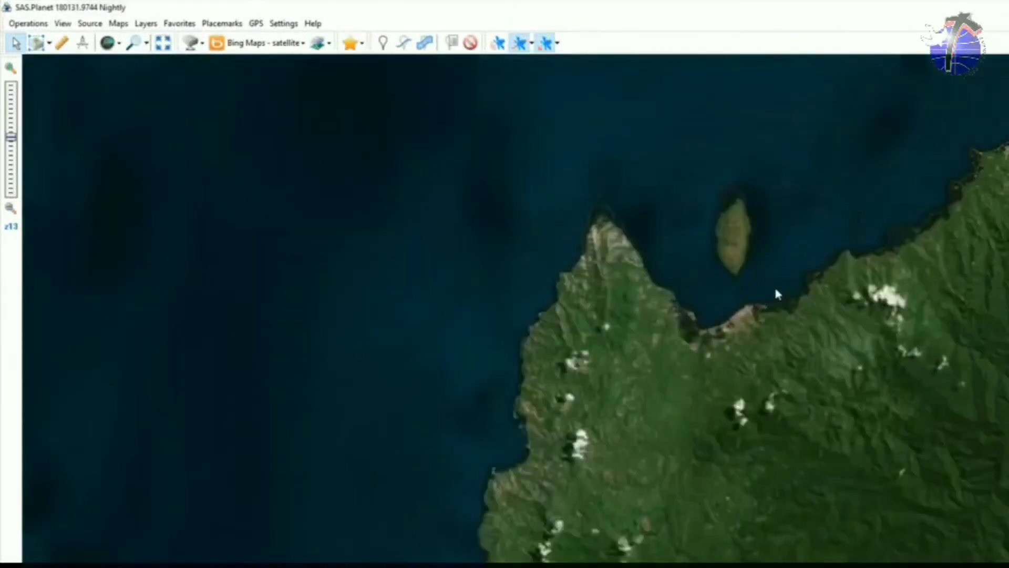
left_click_drag(879, 255, 219, 540)
scroll(609, 393, "down", 1)
scroll(610, 394, "down", 2)
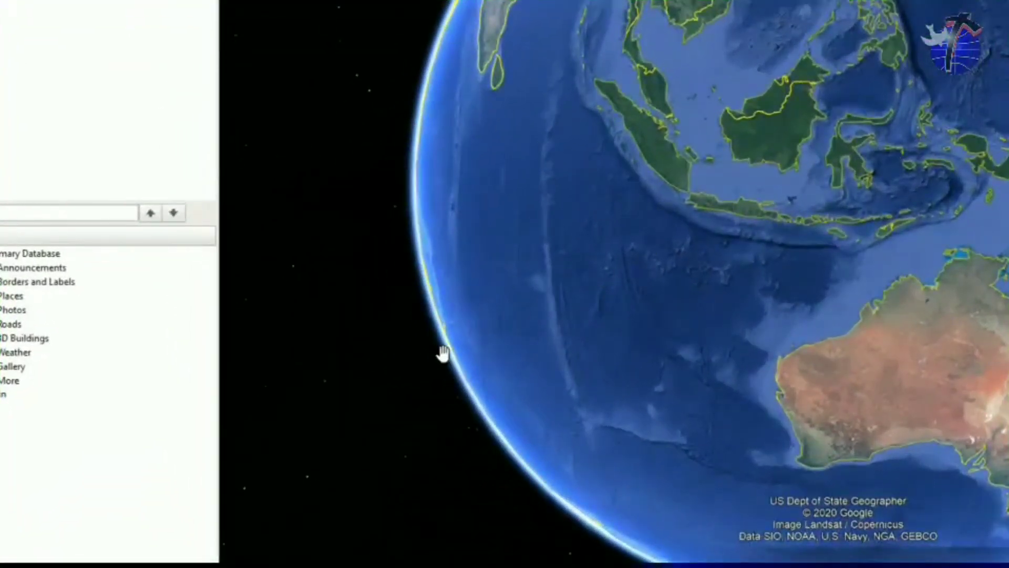
- Switch to ArcMap and set the data frame's coordinate system to WGS 1984 UTM Zone 51N
mouse_move(162, 566)
left_click(162, 530)
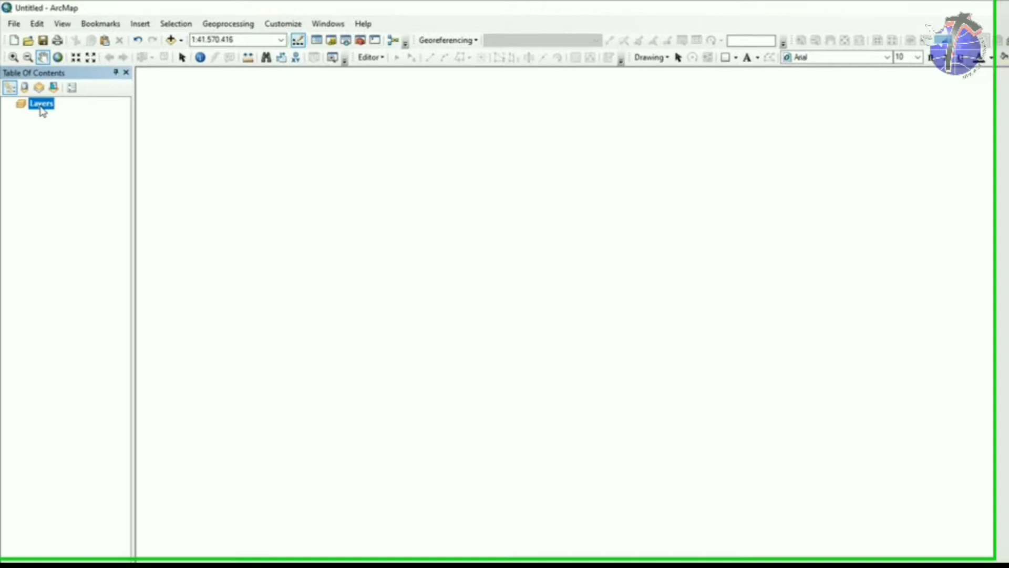
right_click(33, 92)
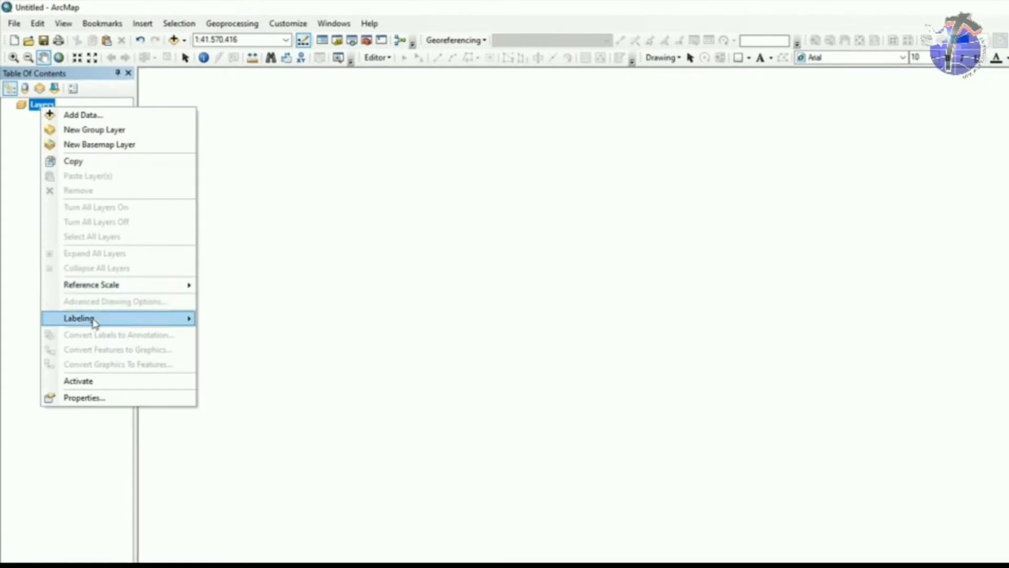
left_click(122, 398)
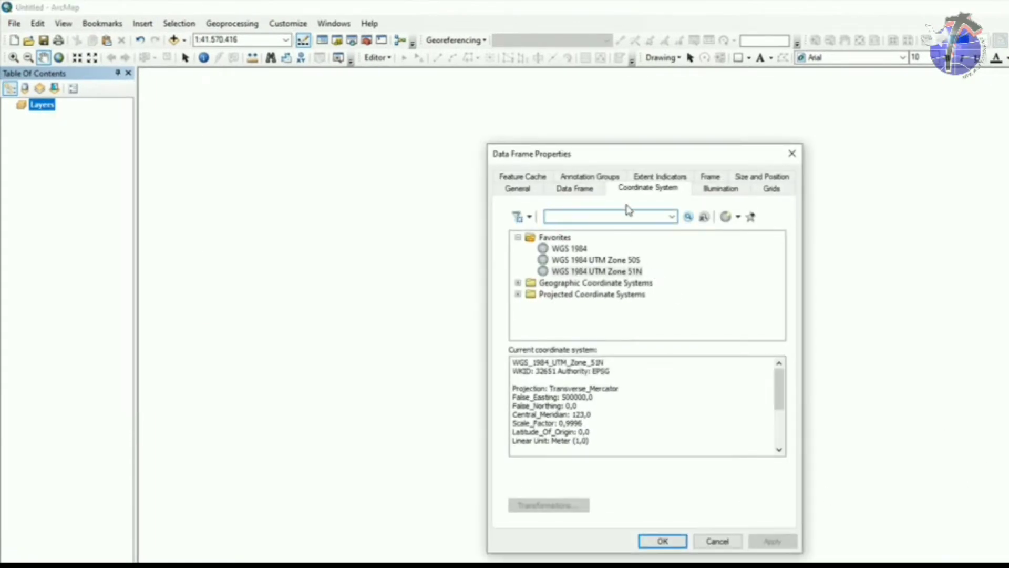
left_click(625, 271)
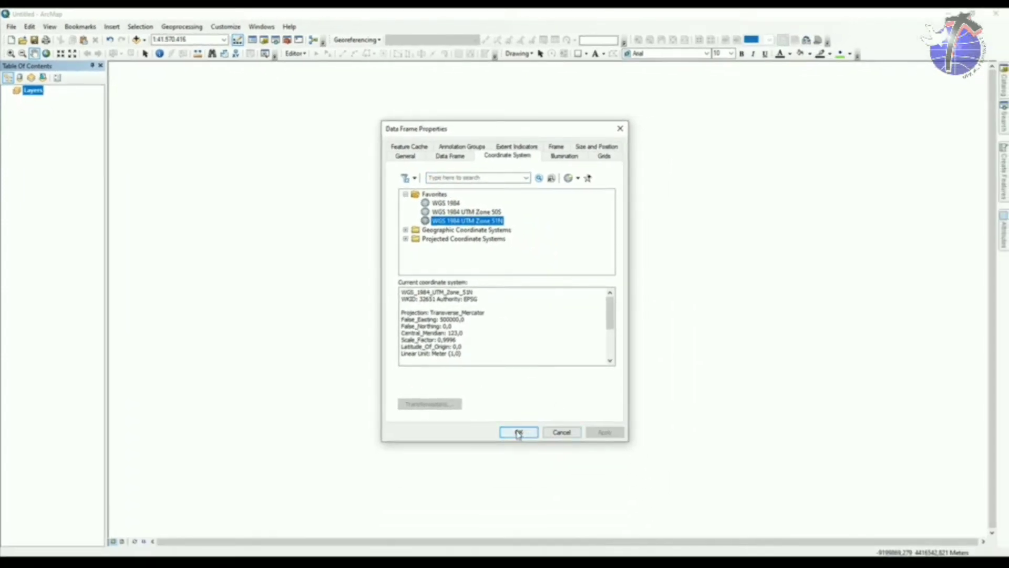
left_click(518, 432)
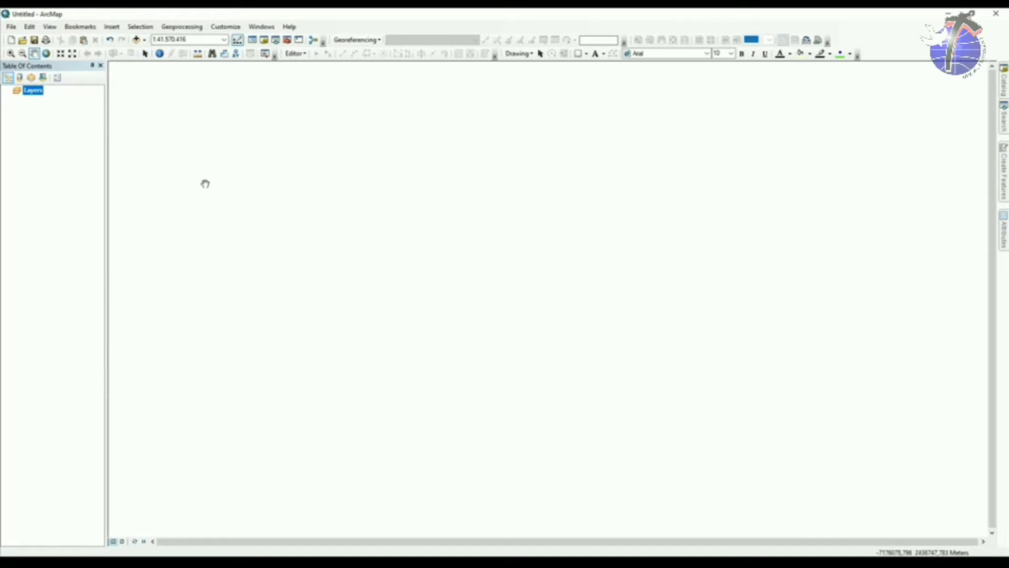
- Add the shapefile ADM_BITUNG_KECAMATAN_AR.shp from the DATA RTRW SULUT folder to the map
left_click(137, 40)
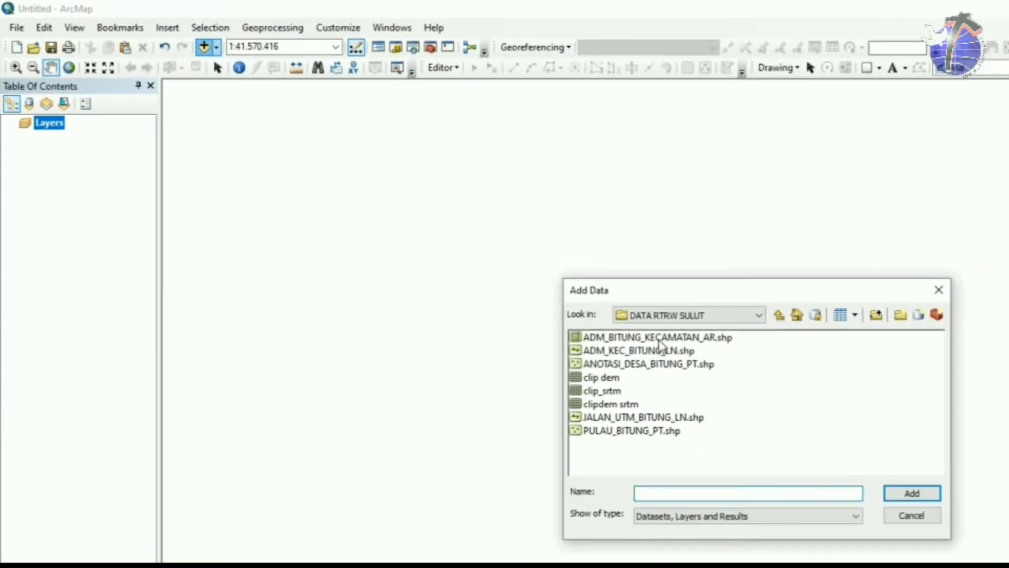
left_click(661, 342)
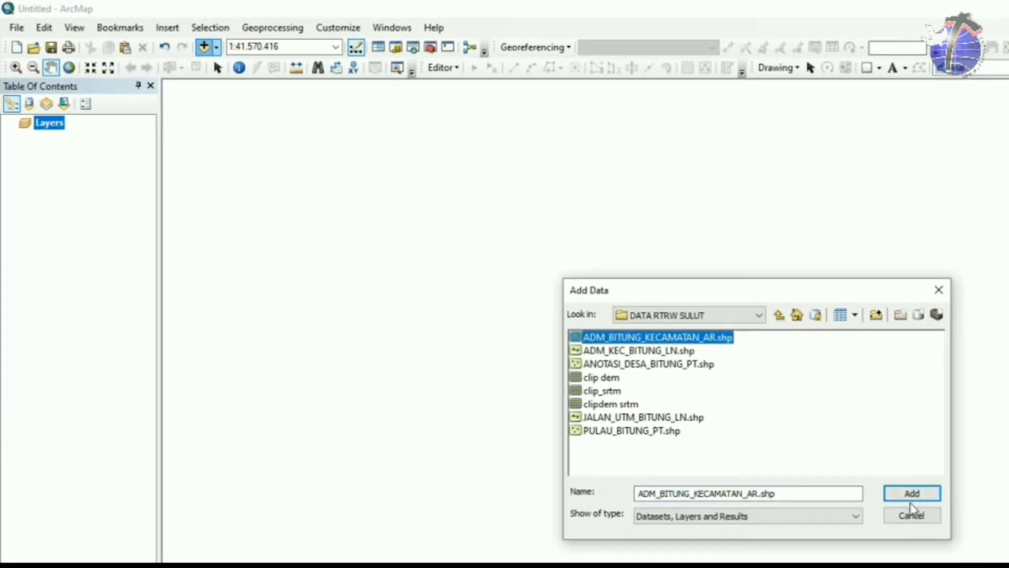
left_click(917, 497)
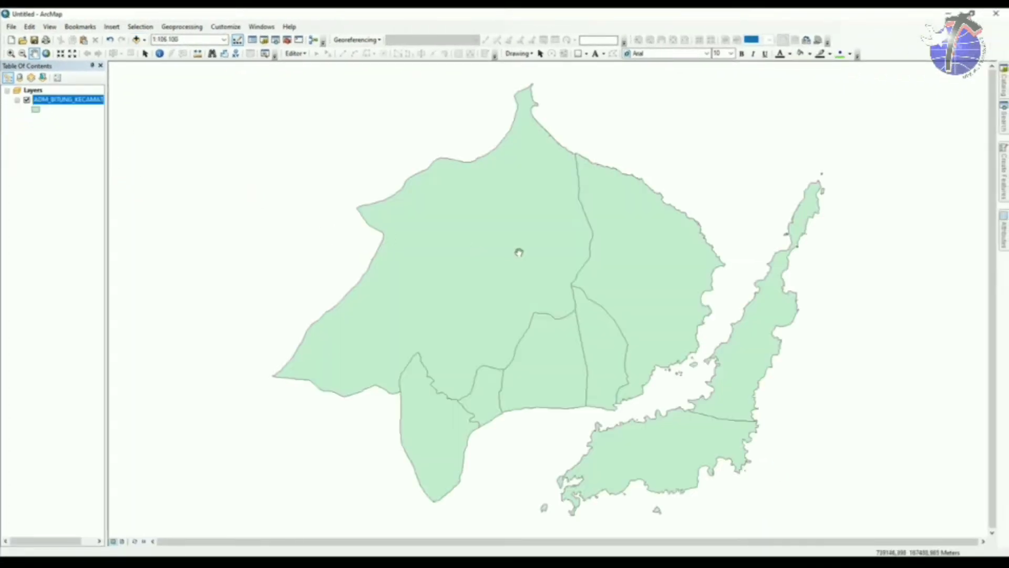
left_click_drag(519, 252, 388, 214)
left_click_drag(451, 218, 462, 230)
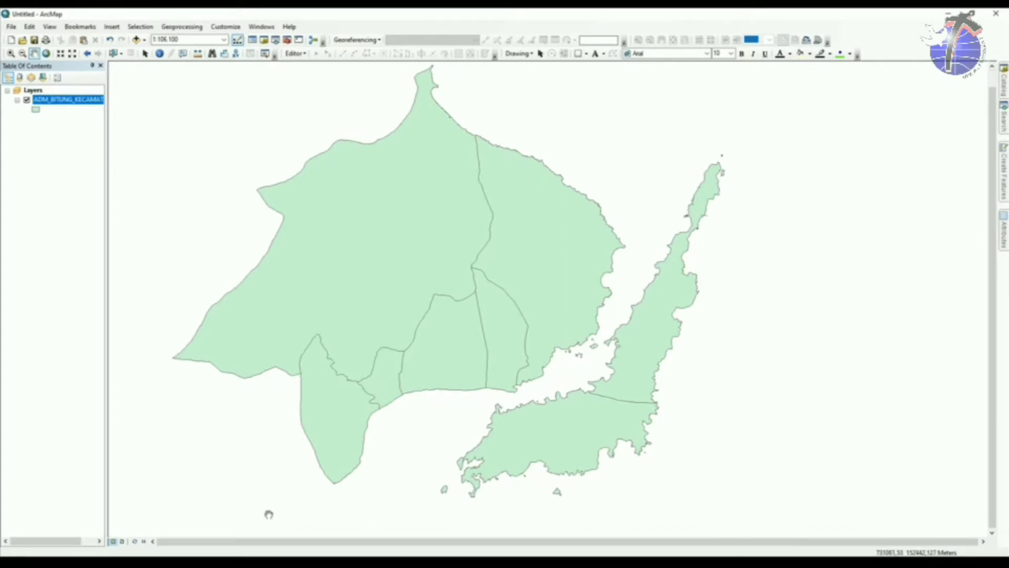
- Change the district layer's symbol to Hollow with an outline width of 1
left_click(55, 100)
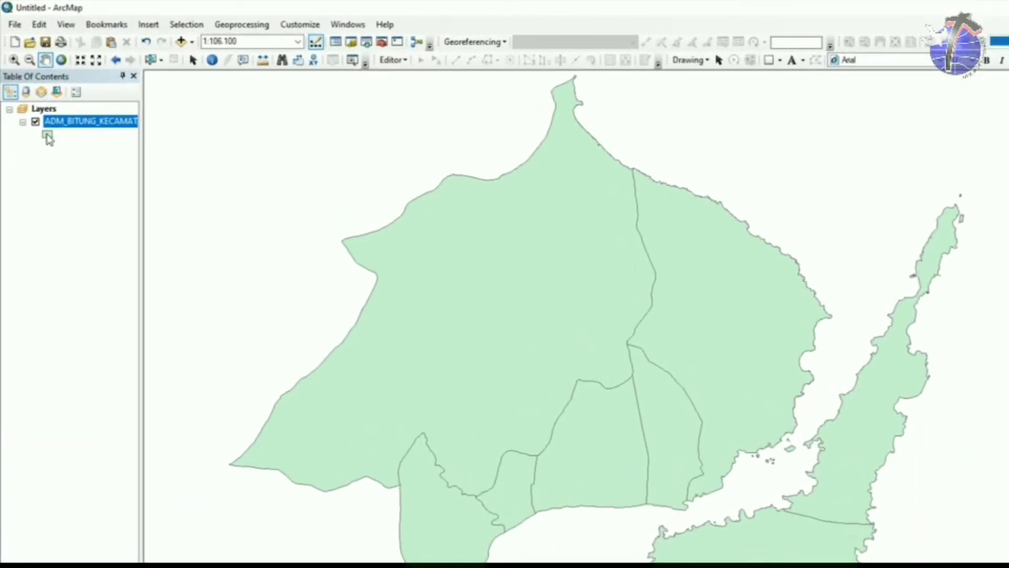
left_click(47, 137)
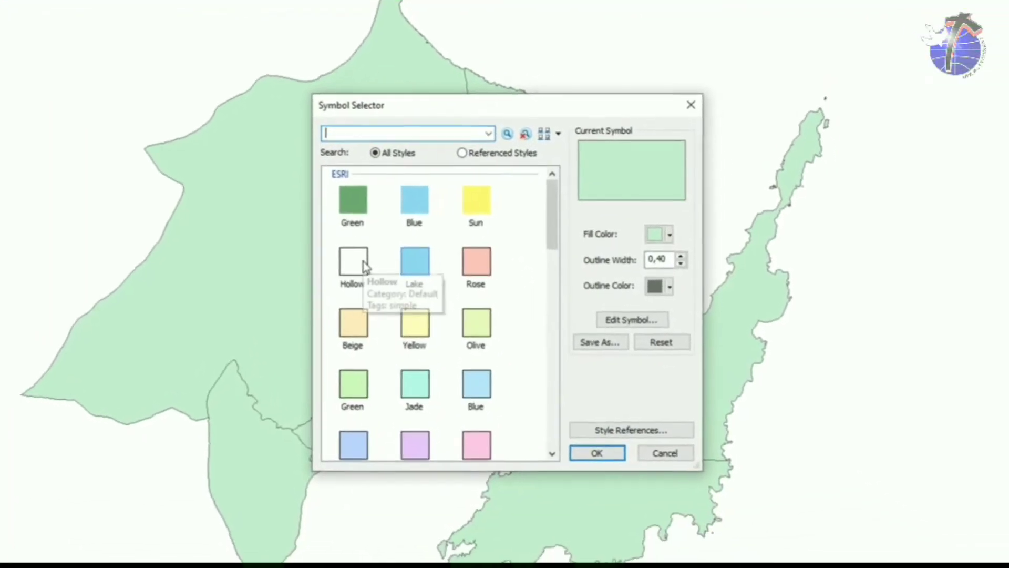
left_click(364, 263)
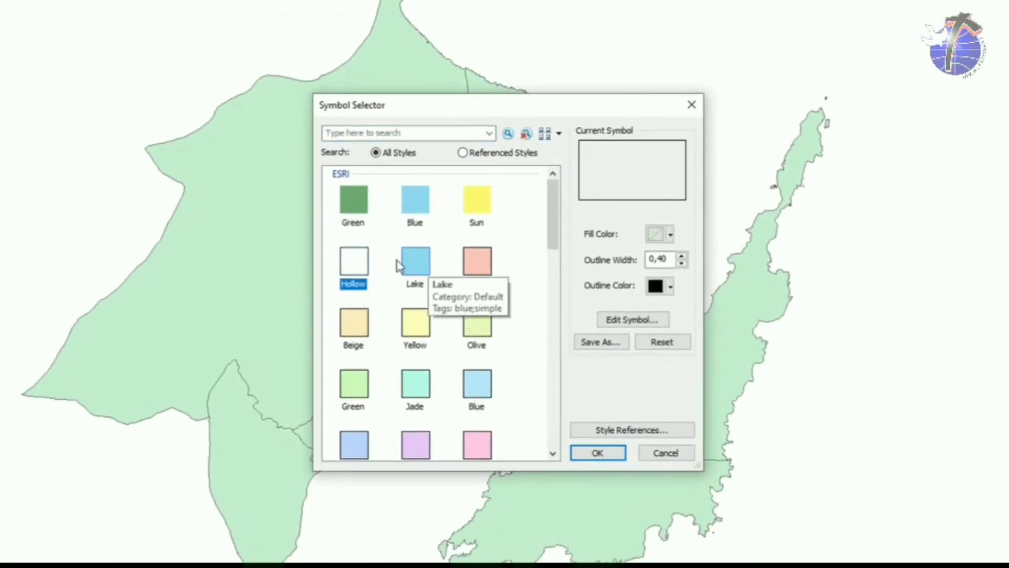
left_click(681, 255)
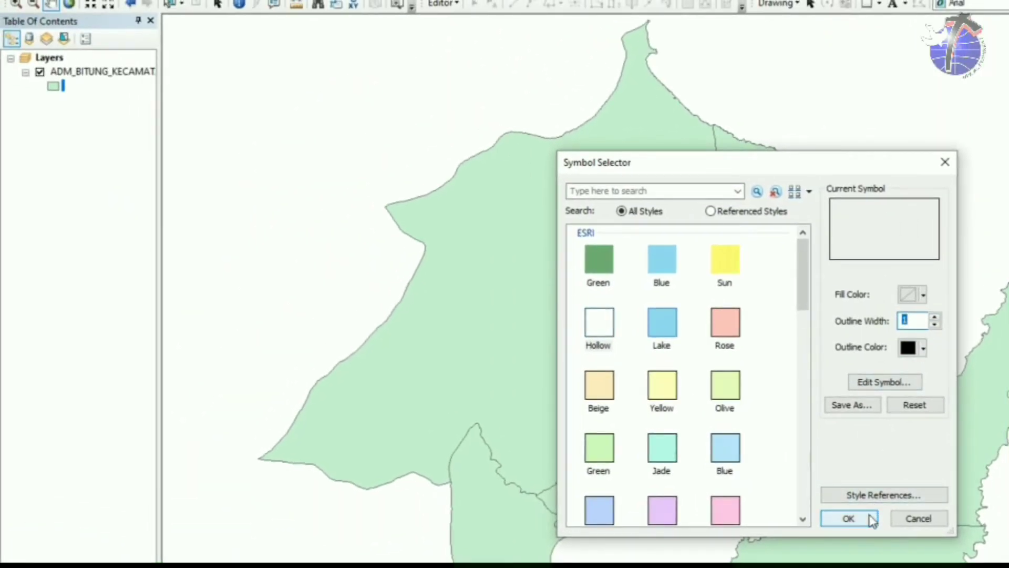
left_click(849, 519)
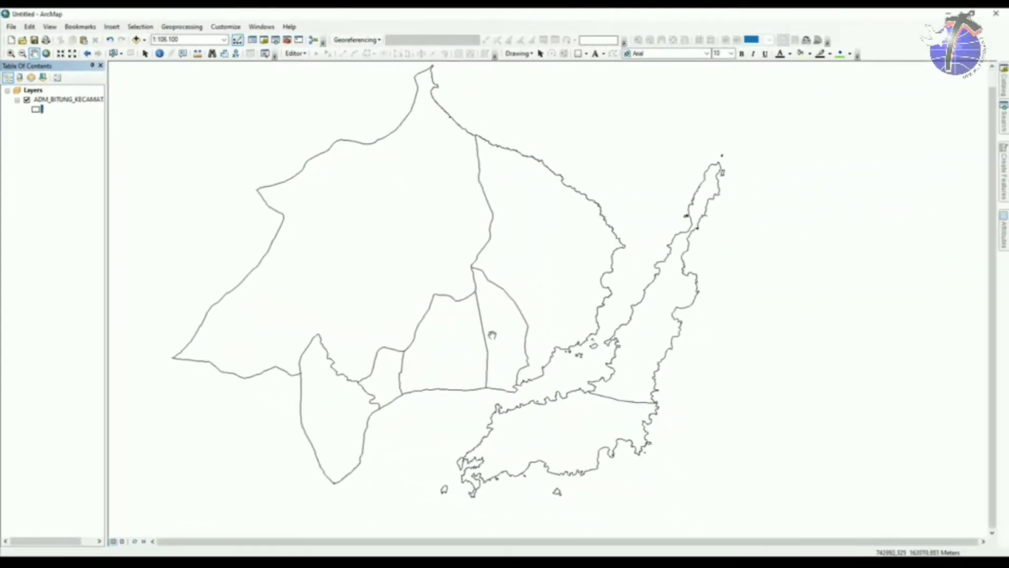
- Label the district polygons with their names and show the map at a scale of 1:100.000
mouse_move(452, 299)
left_mouse_down()
mouse_move(448, 276)
mouse_move(451, 293)
left_mouse_up()
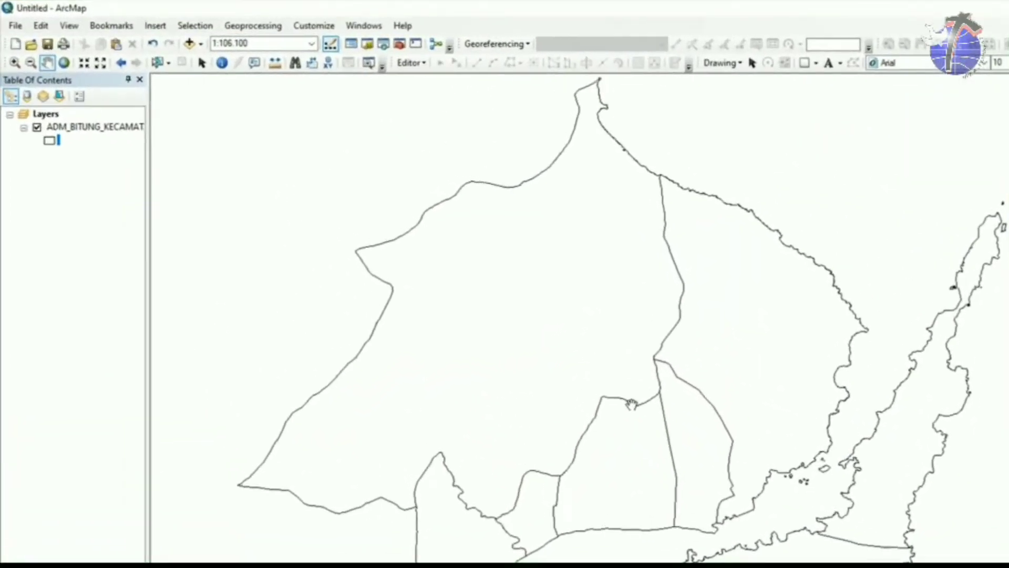
left_click_drag(560, 354, 566, 369)
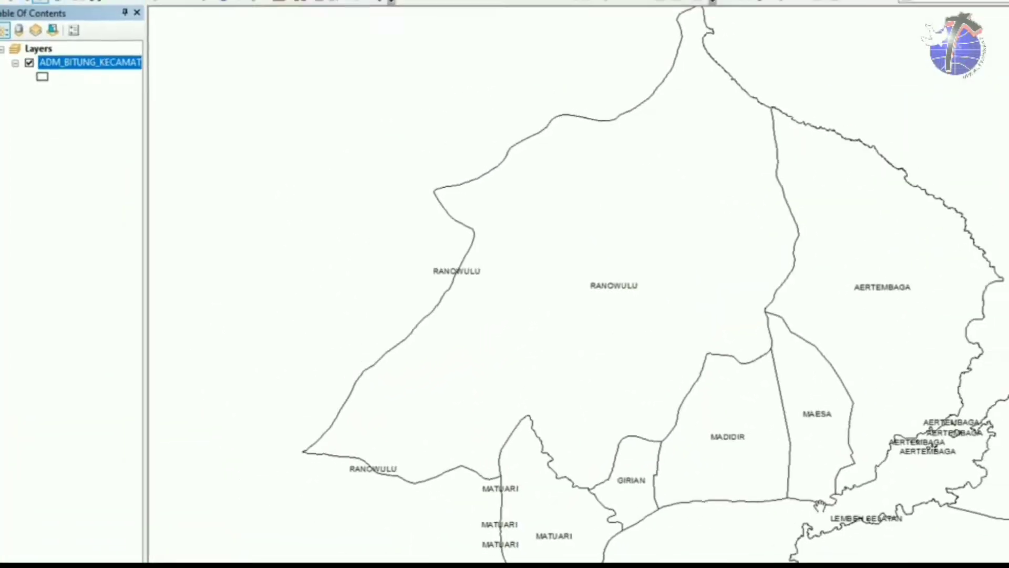
left_click_drag(620, 408, 606, 383)
left_click_drag(435, 235, 429, 242)
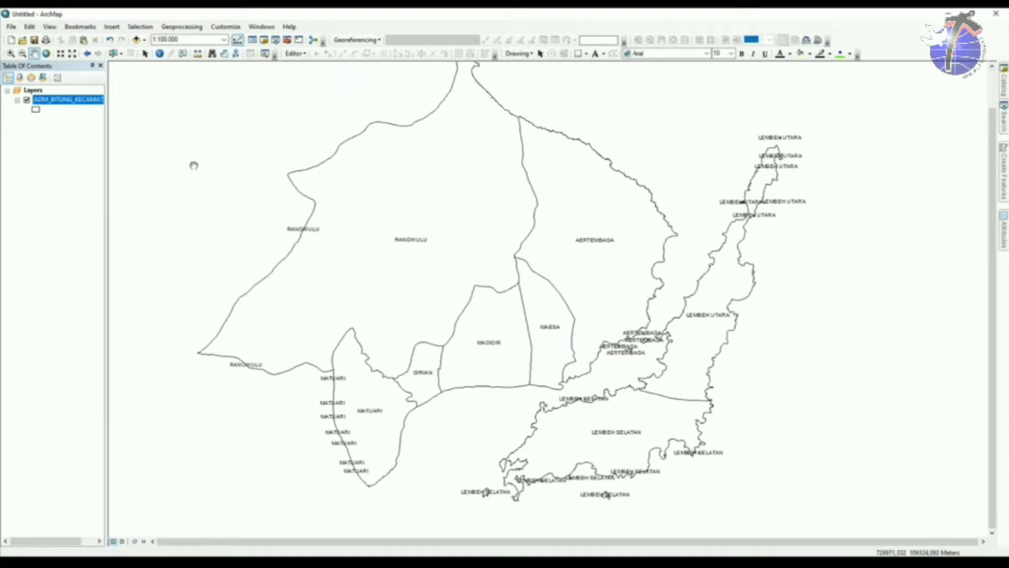
- Open the Layer To KML tool from the To KML toolset of the Conversion Tools
left_click(287, 40)
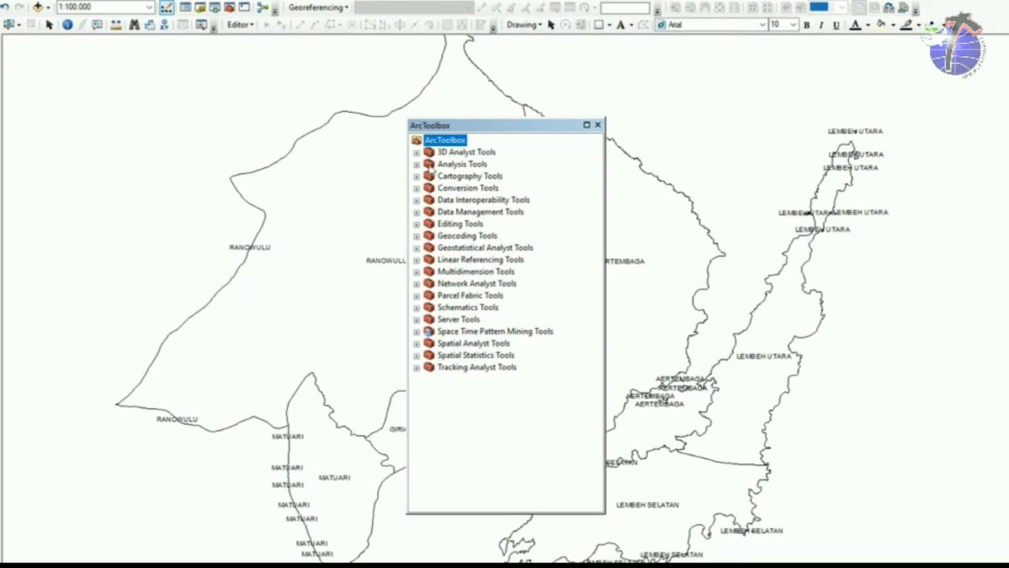
left_click(454, 202)
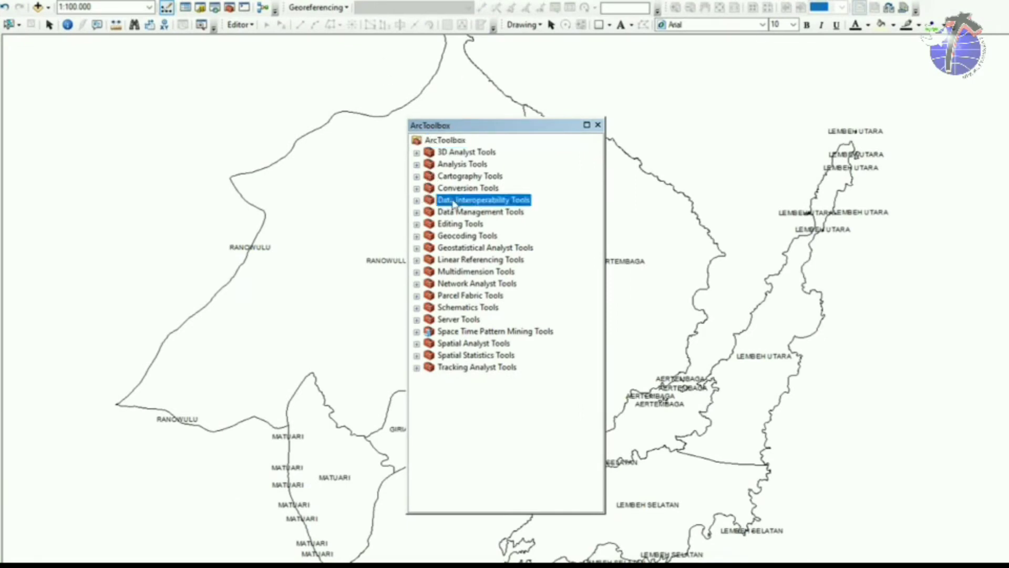
left_click(447, 189)
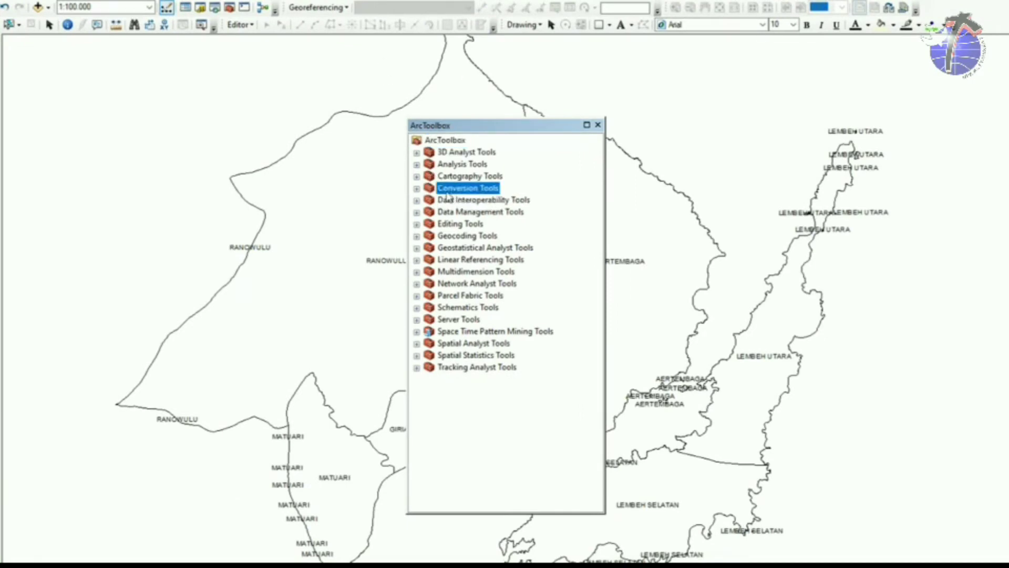
left_click(417, 189)
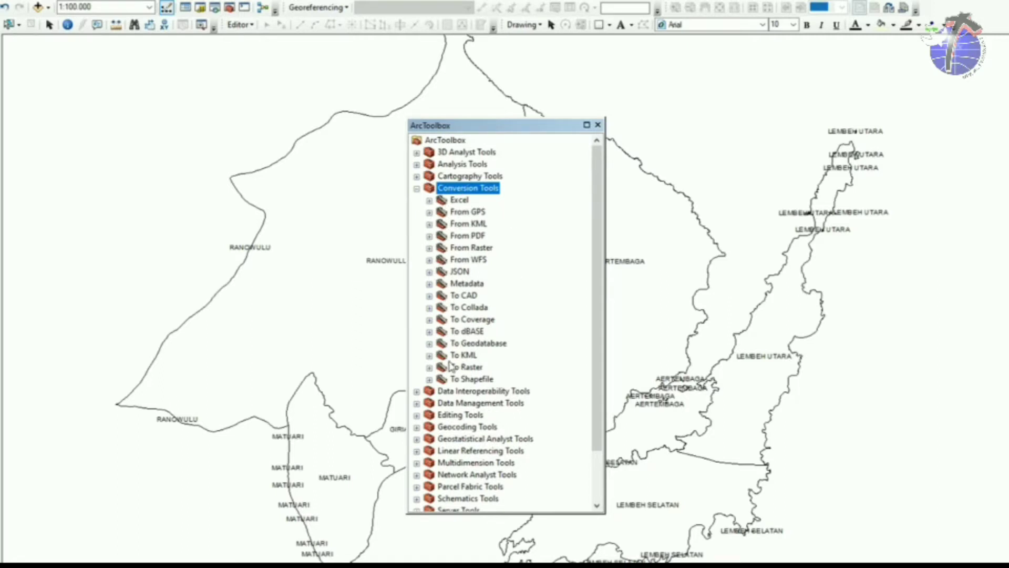
left_click(429, 356)
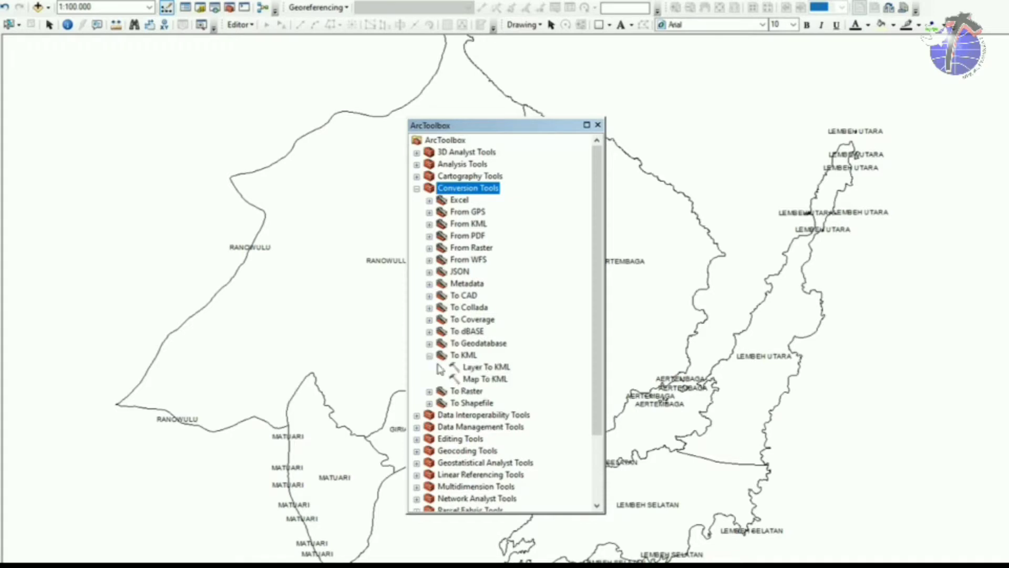
left_click(498, 368)
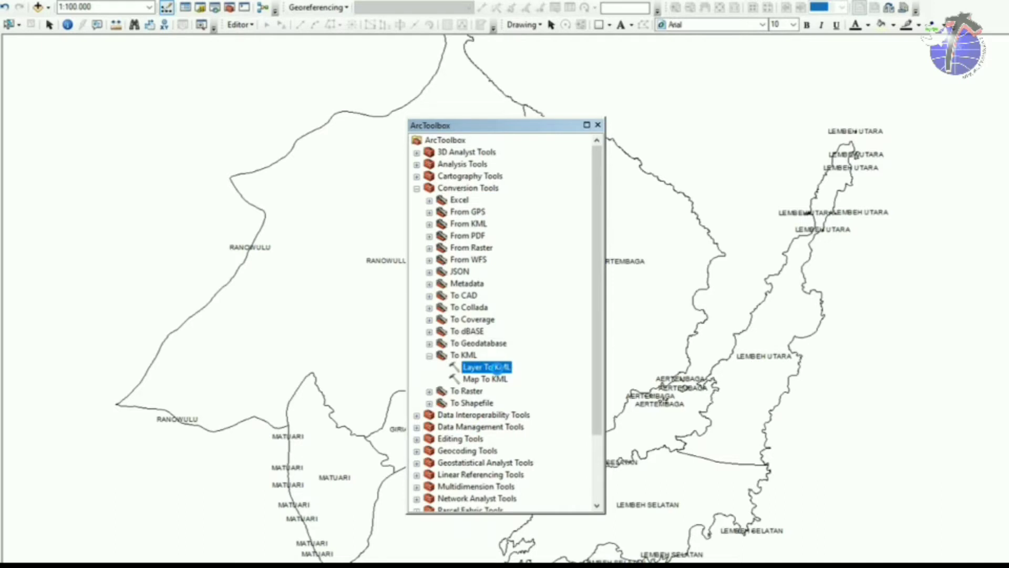
double_click(486, 368)
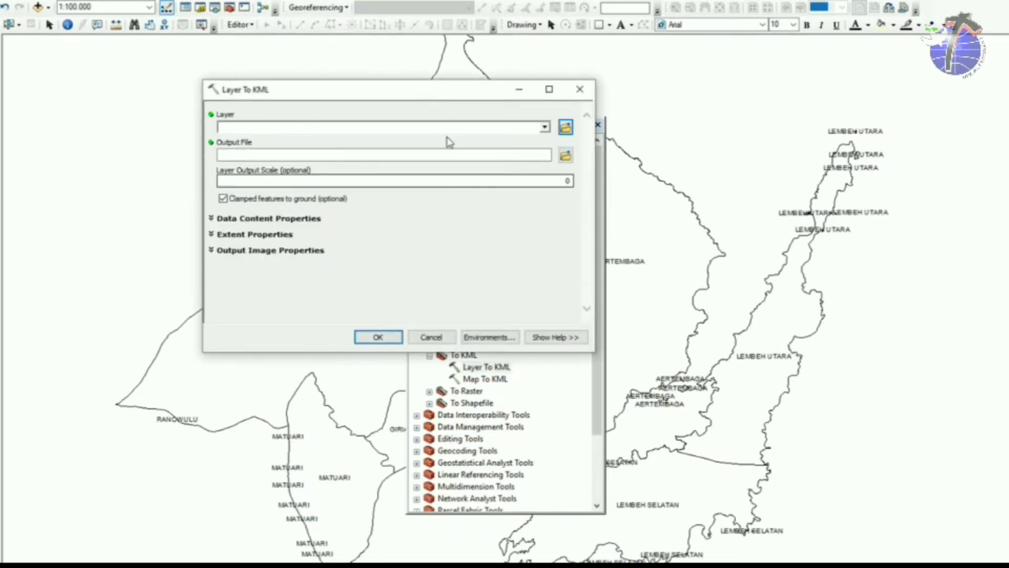
- Set ADM_BITUNG_KECAMATAN_AR as the input layer of the Layer To KML tool
left_click_drag(458, 94, 763, 131)
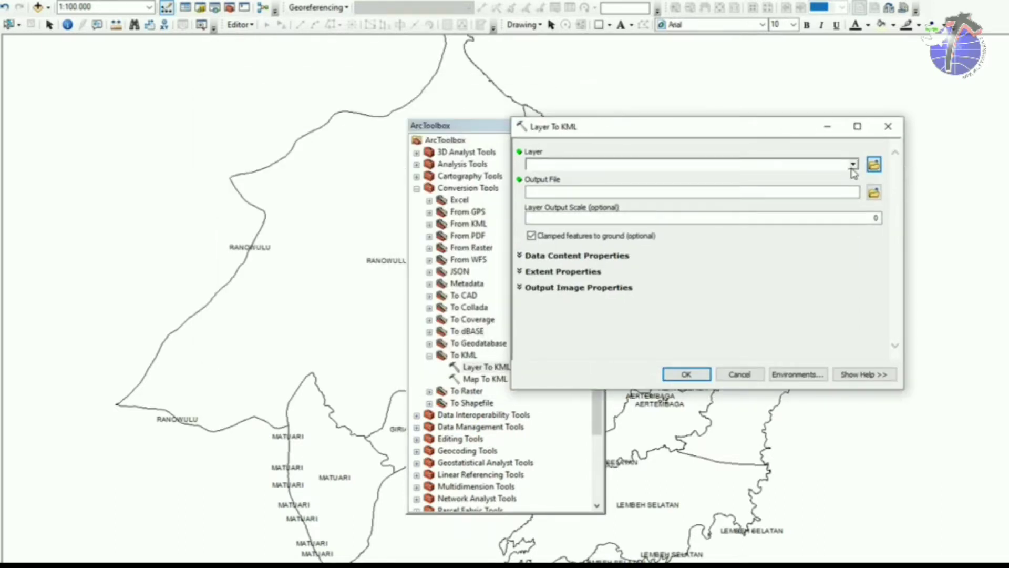
left_click(854, 164)
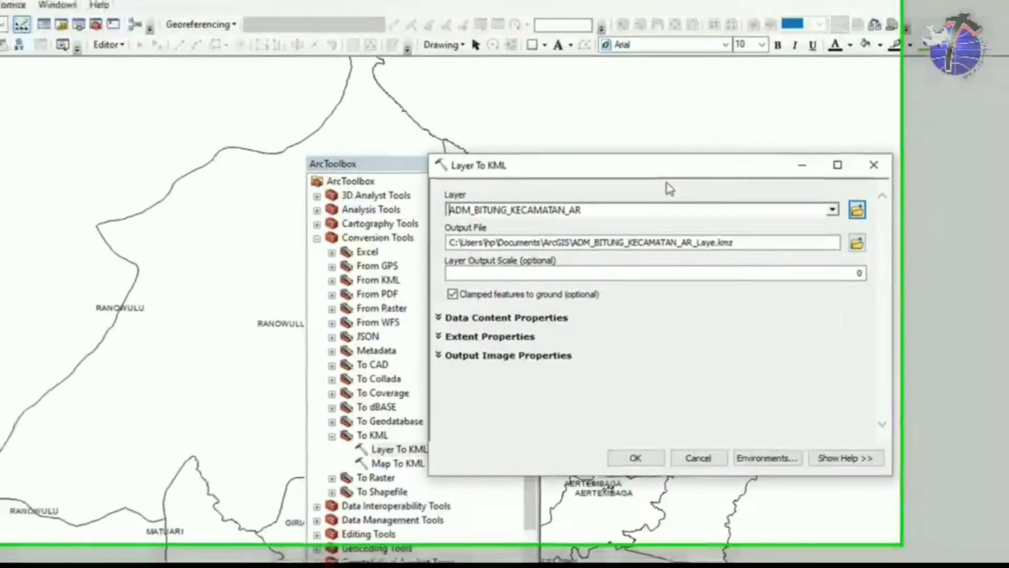
left_click_drag(478, 137, 104, 177)
left_click(568, 271)
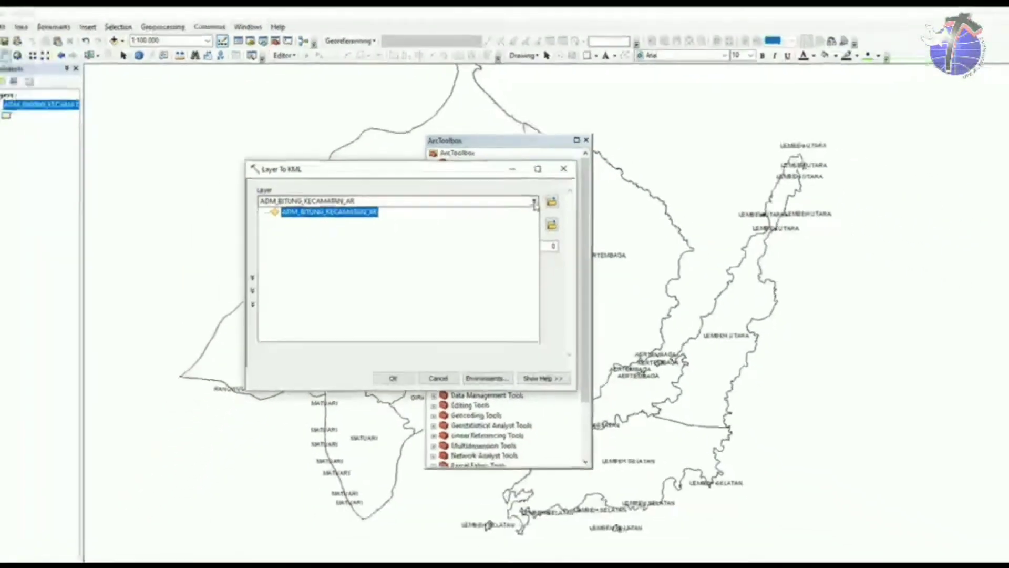
left_click(569, 273)
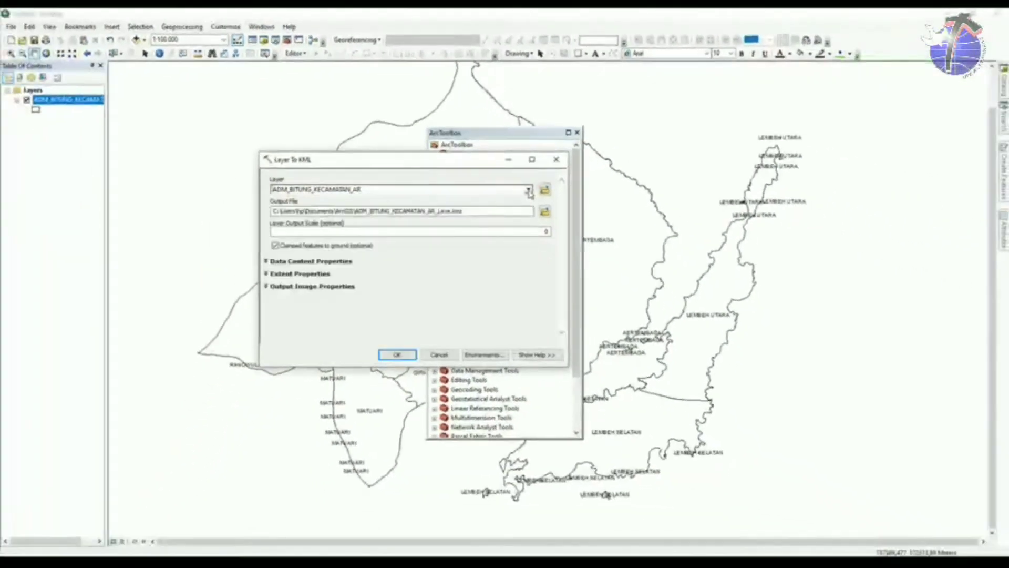
left_click(570, 272)
left_click(529, 191)
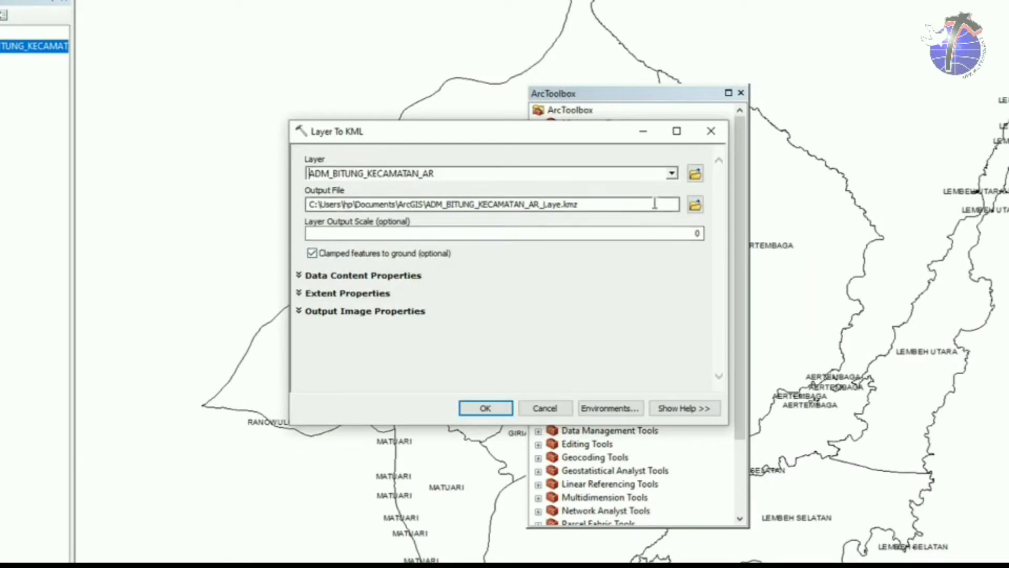
- Set the KML output file to Administrasi Bitung on the Desktop, allowing the ActiveX interaction
left_click(695, 205)
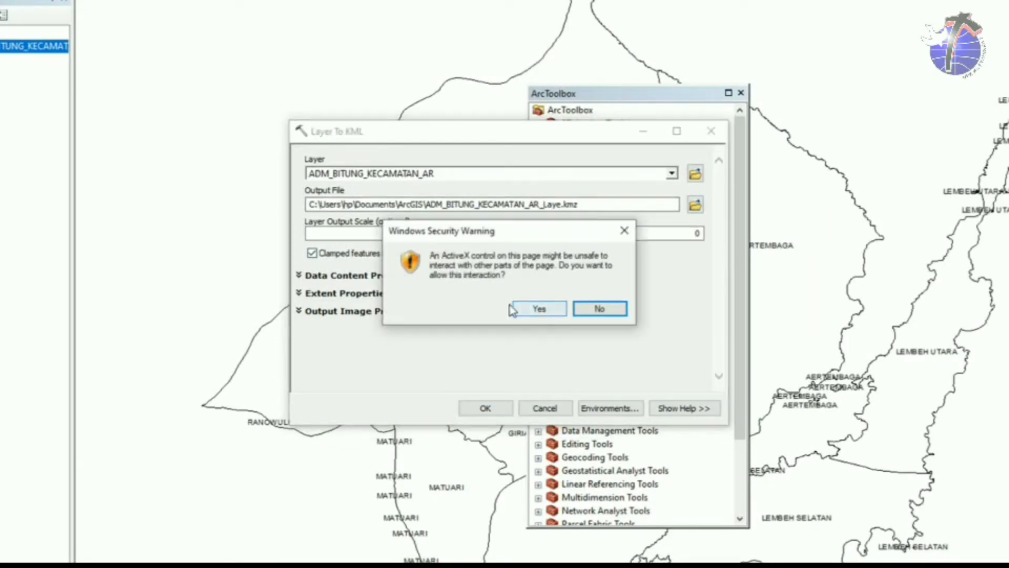
left_click(535, 313)
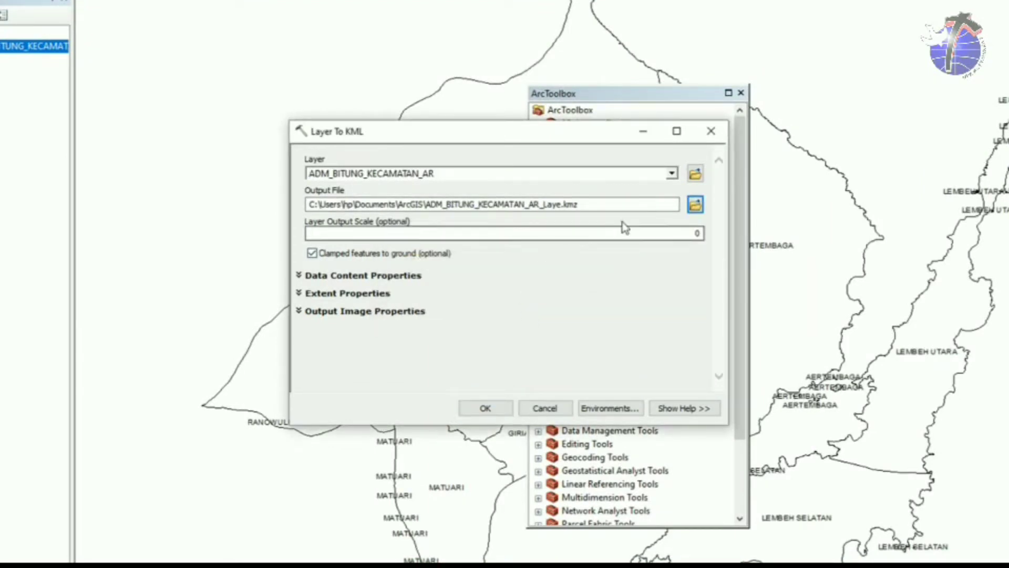
left_click(693, 205)
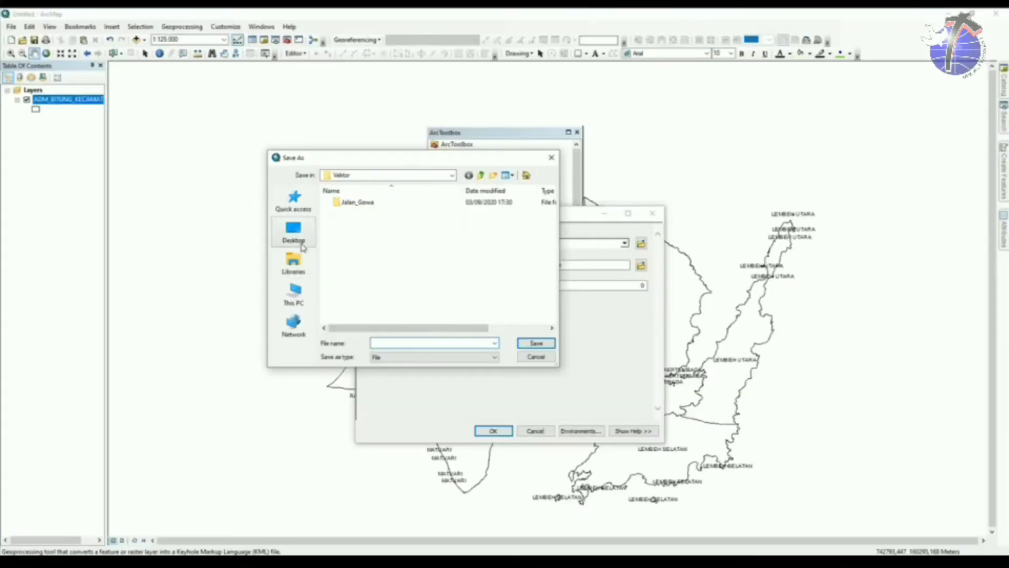
left_click(338, 234)
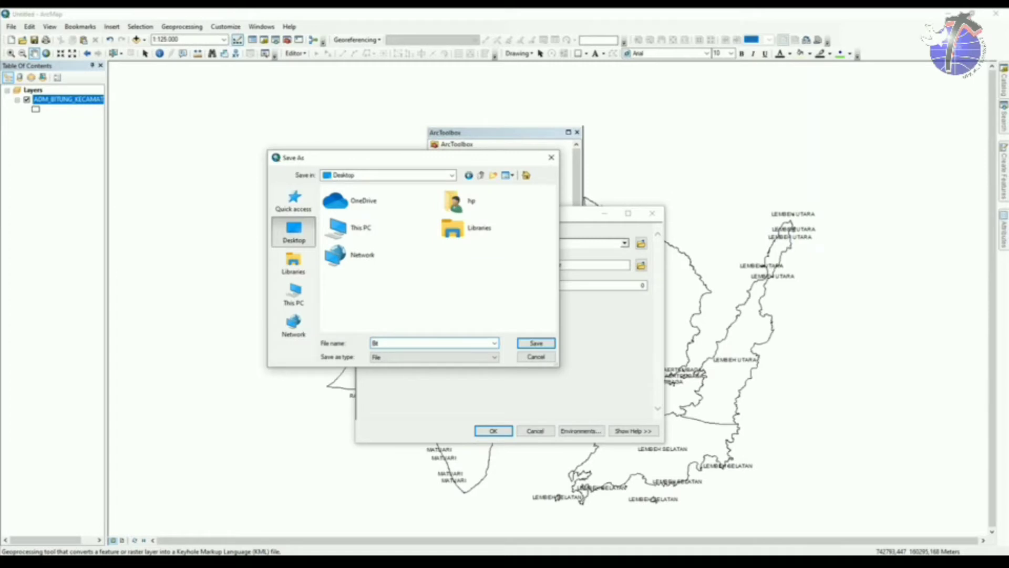
type("Administrasi Bitung")
left_click(542, 343)
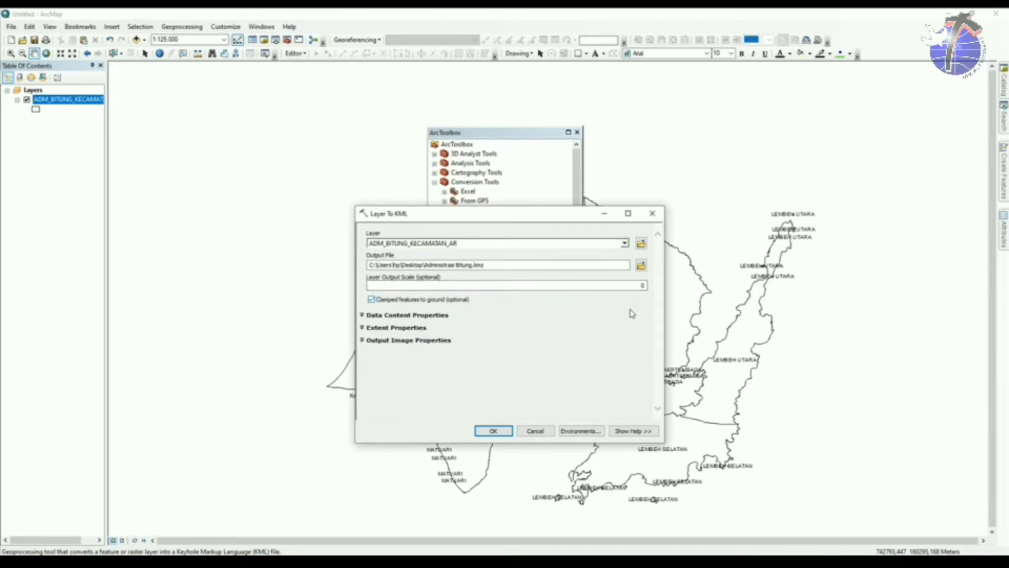
- Run the Layer To KML conversion, dismiss its completion notice and close ArcToolbox
left_click(494, 431)
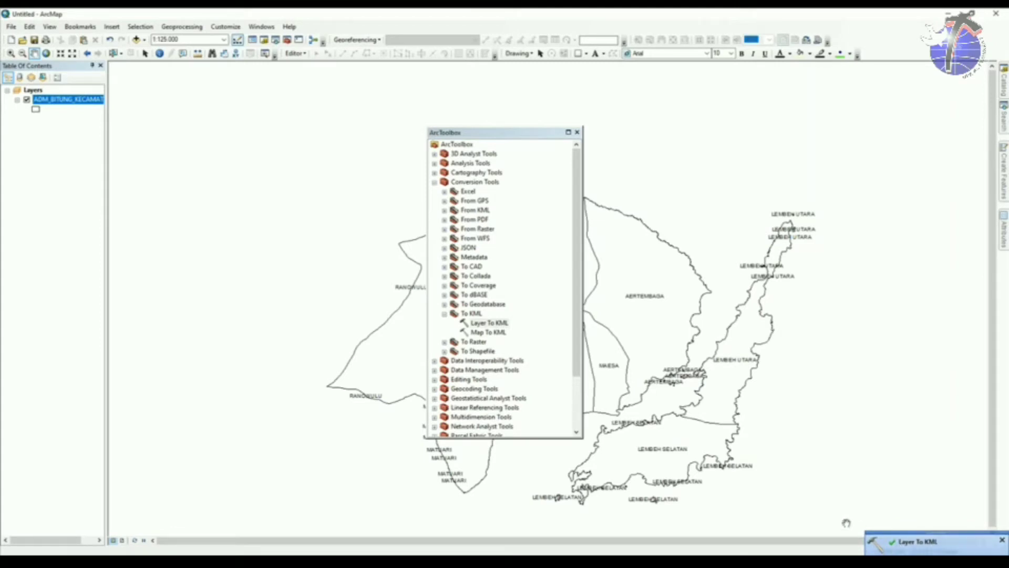
left_click(906, 545)
left_click(577, 132)
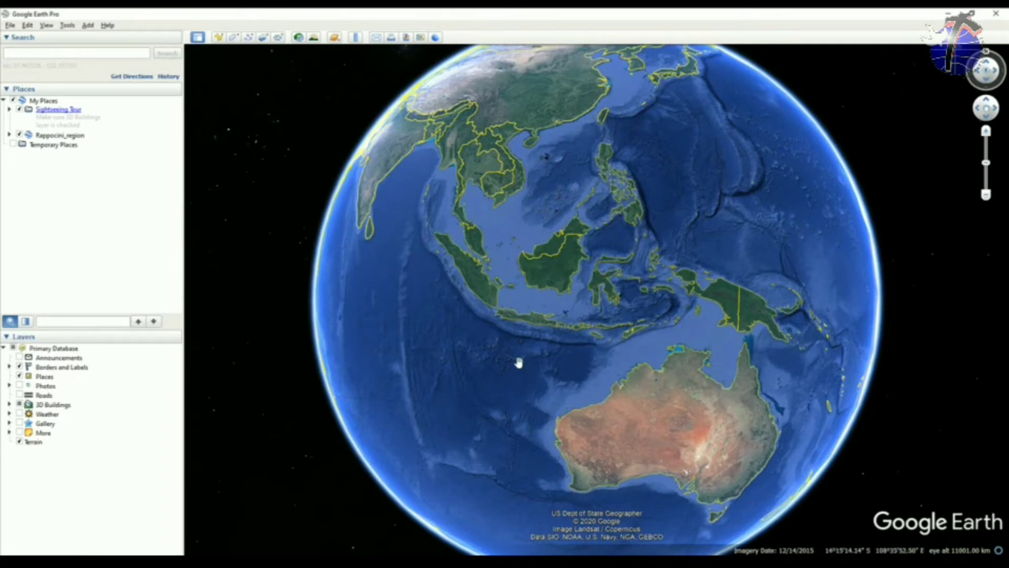
- Load the Administrasi Bitung KMZ file from the Desktop folder into Google Earth Pro
mouse_move(69, 562)
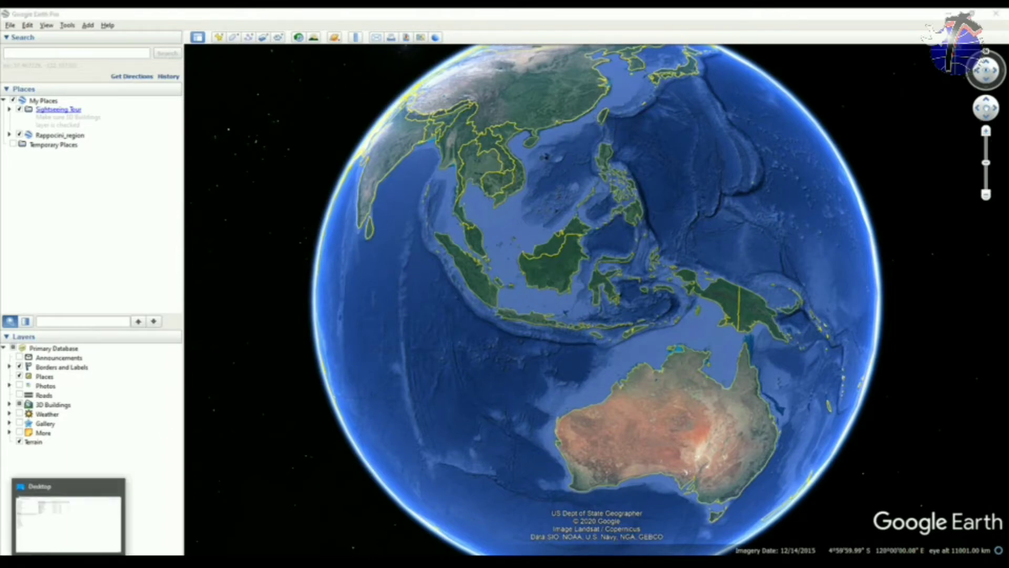
left_click(69, 515)
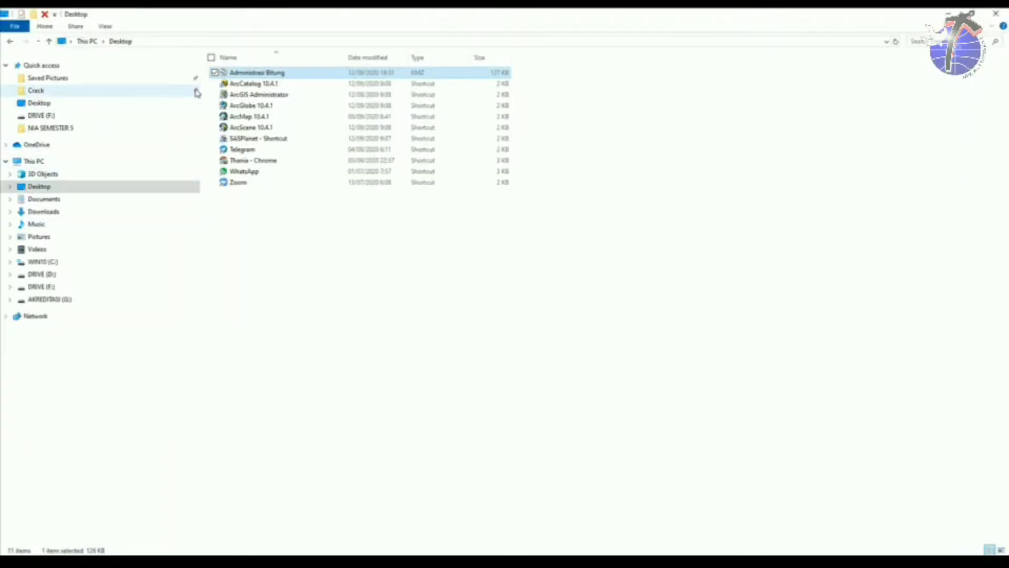
left_click_drag(243, 74, 607, 284)
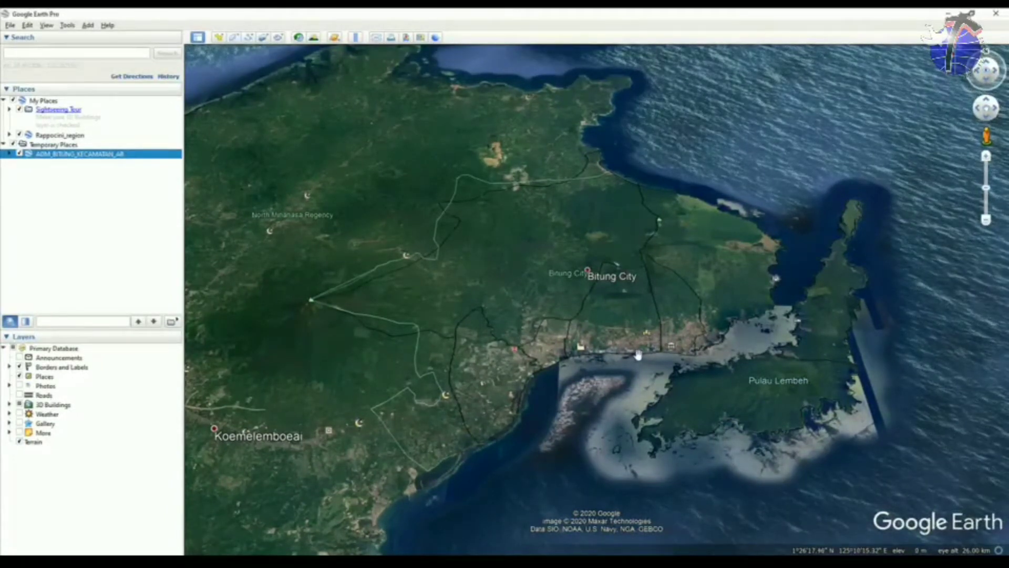
- Examine the imported district boundaries against the satellite imagery around Bitung City and its coast
scroll(631, 296, "up", 1)
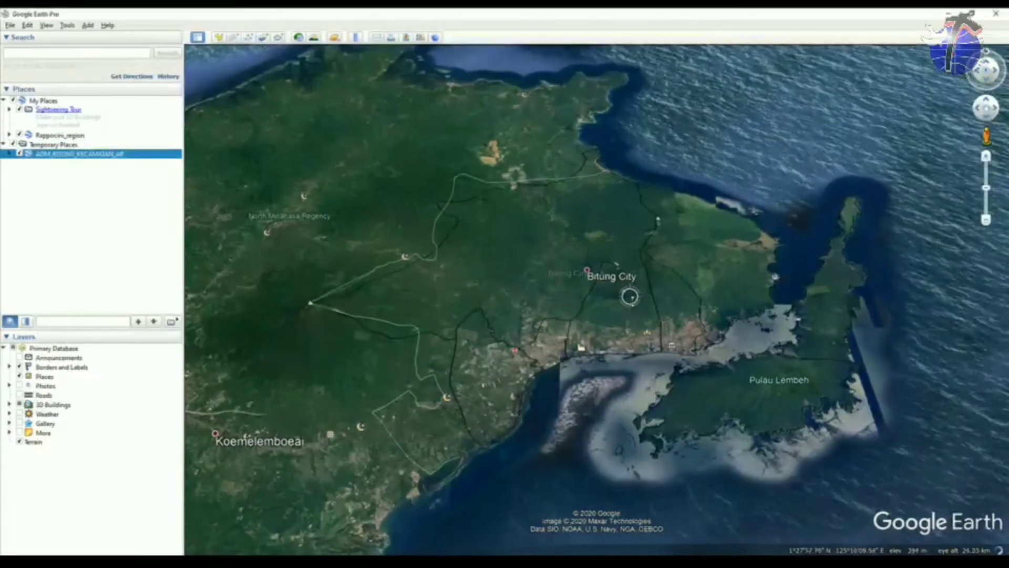
scroll(631, 297, "down", 2)
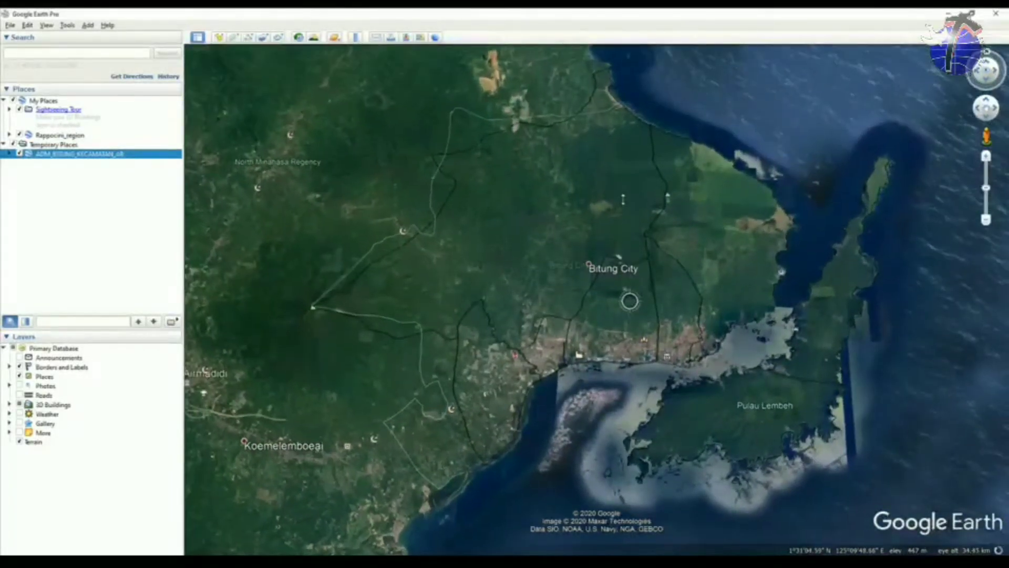
scroll(630, 300, "up", 1)
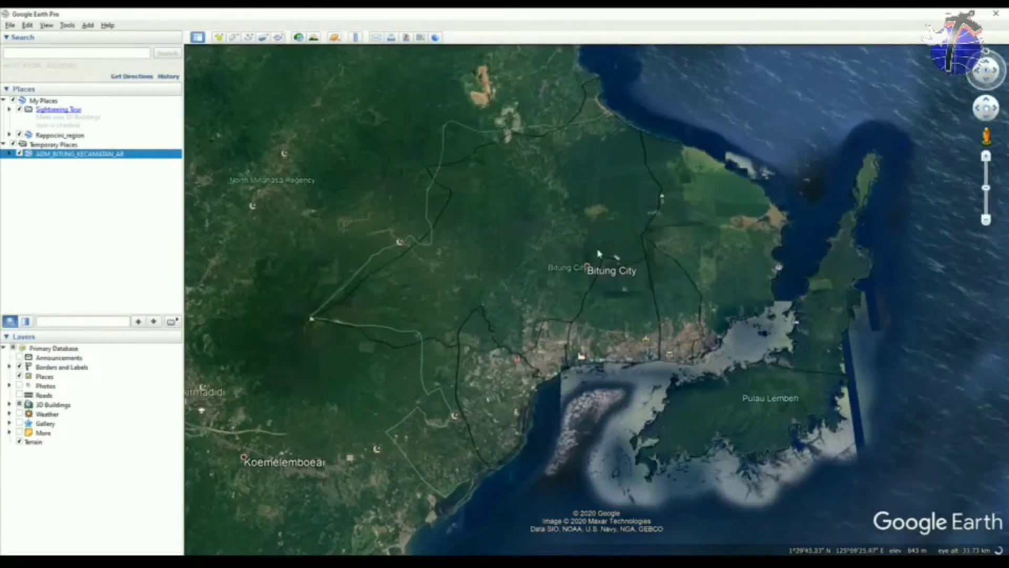
left_click_drag(418, 300, 455, 319)
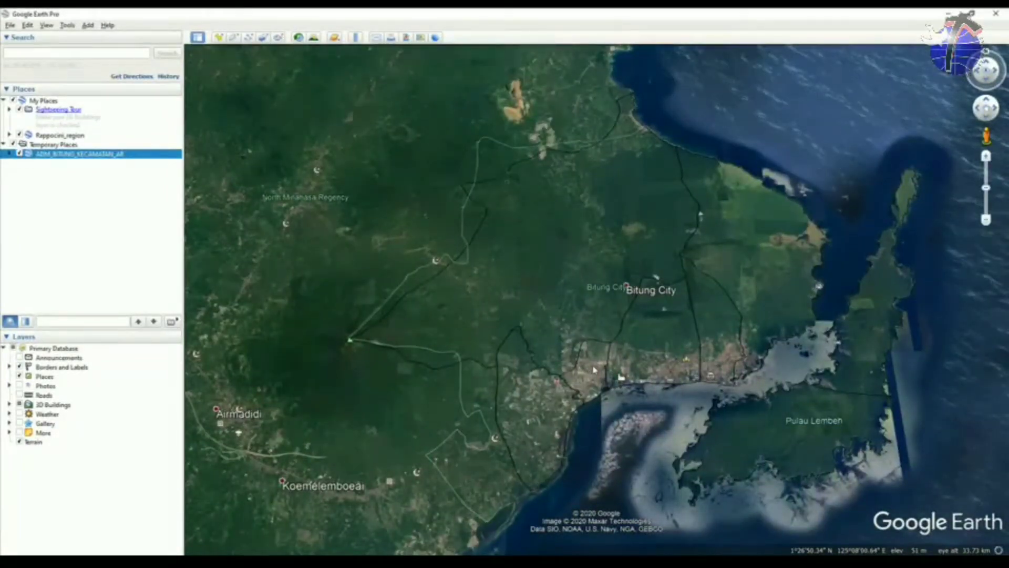
scroll(594, 369, "up", 3)
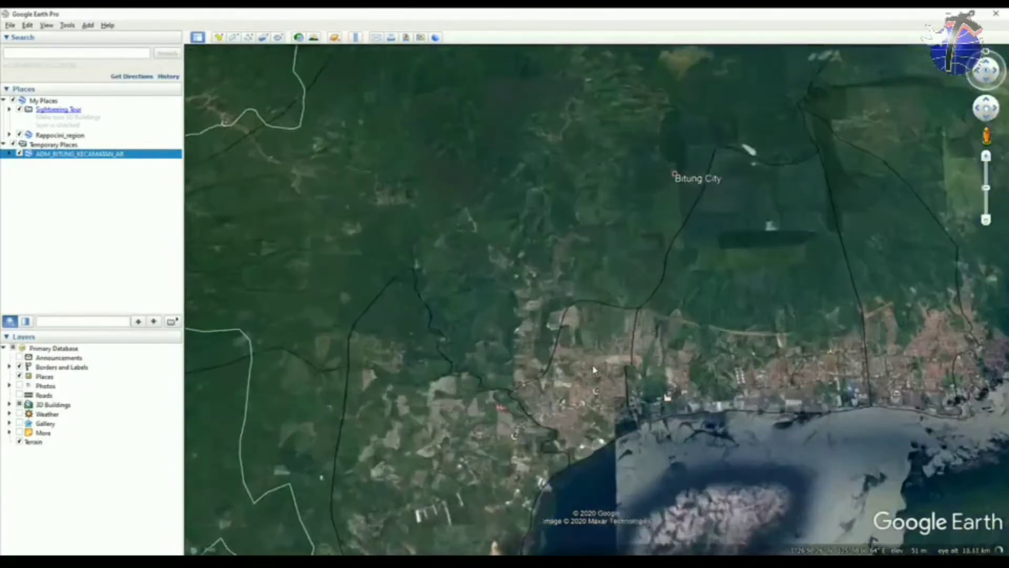
scroll(594, 369, "up", 3)
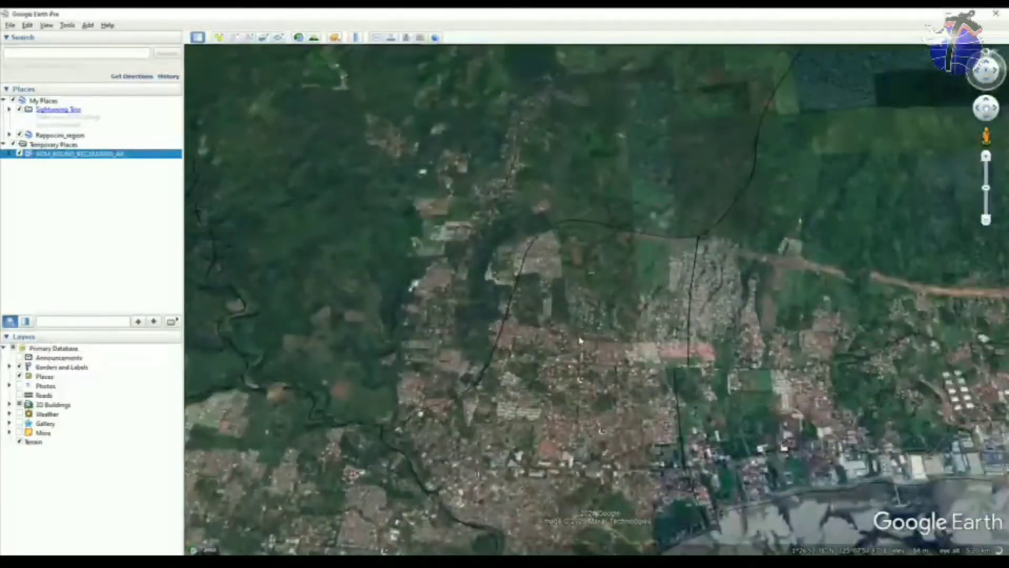
left_click_drag(578, 331, 615, 237)
left_click_drag(645, 315, 648, 319)
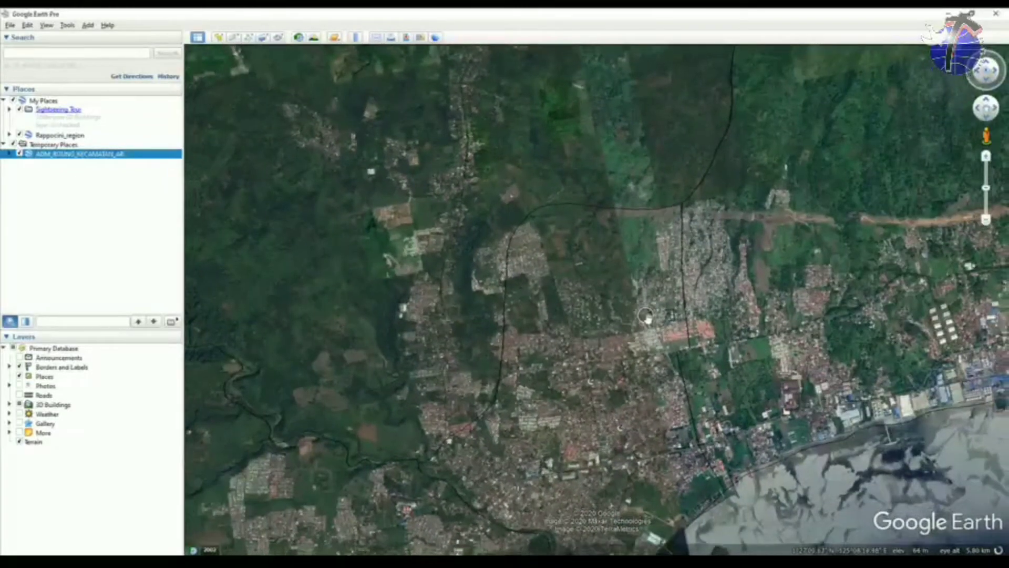
scroll(645, 316, "down", 3)
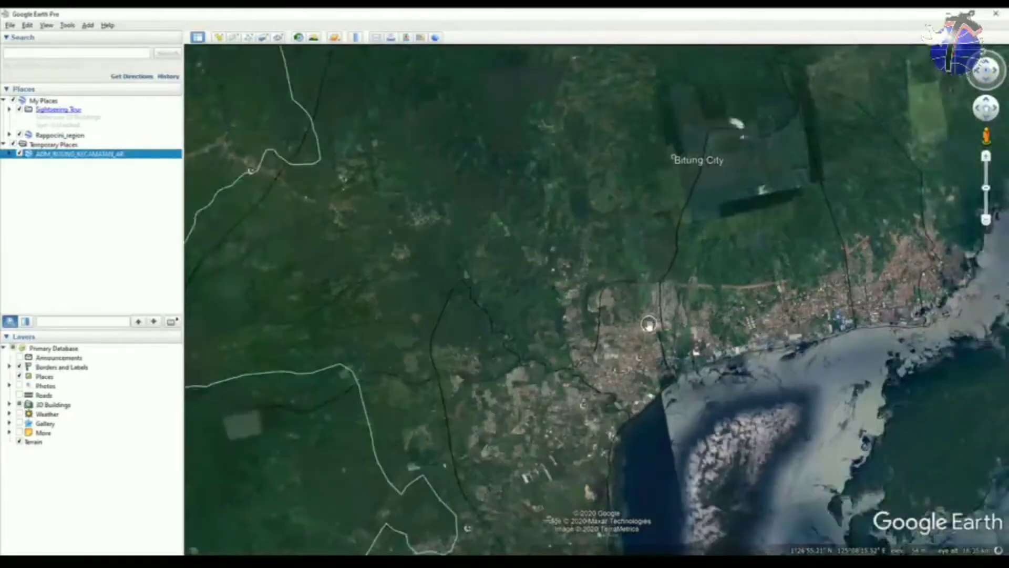
scroll(648, 323, "down", 2)
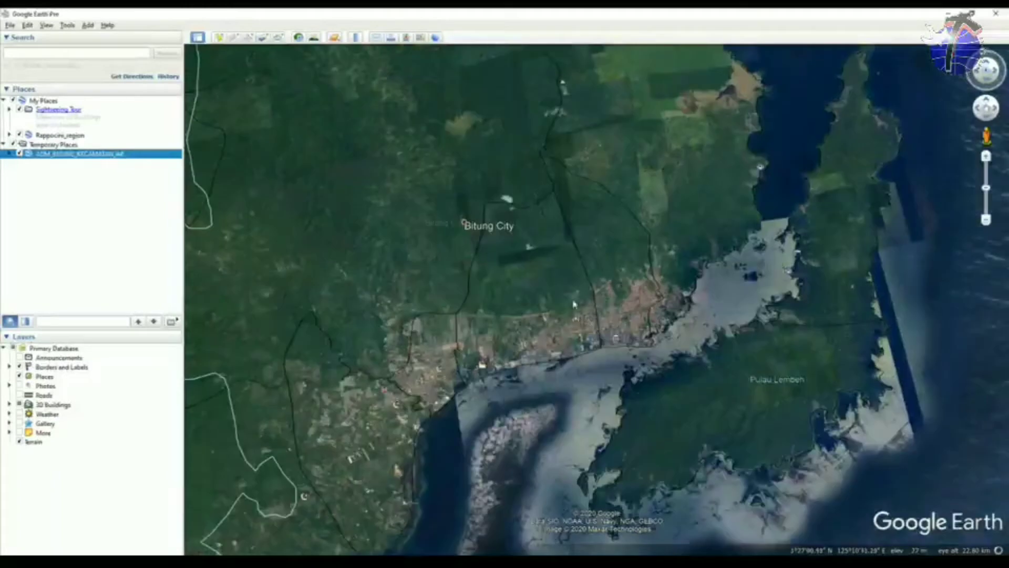
left_click_drag(570, 285, 703, 307)
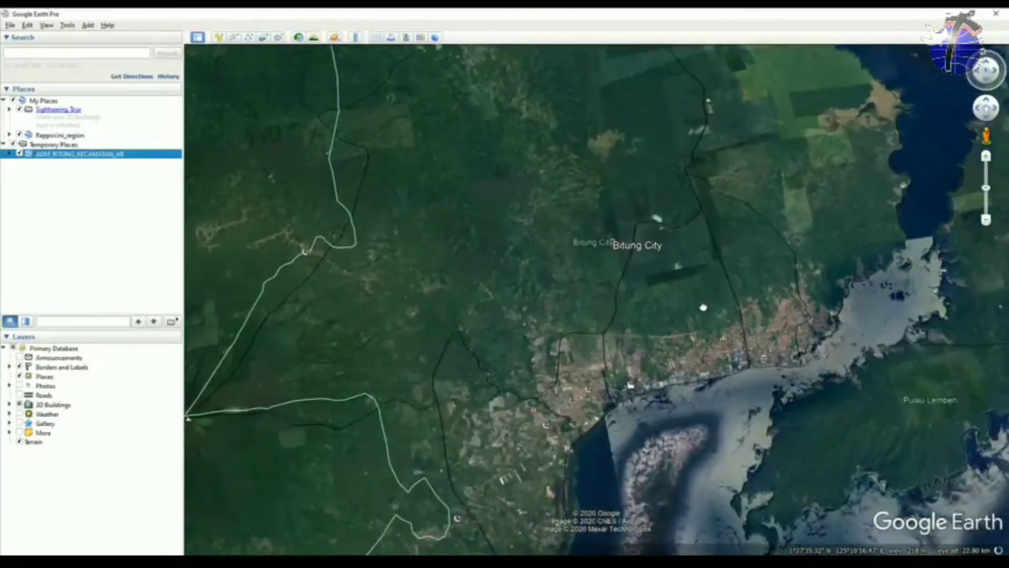
left_click_drag(617, 346, 604, 364)
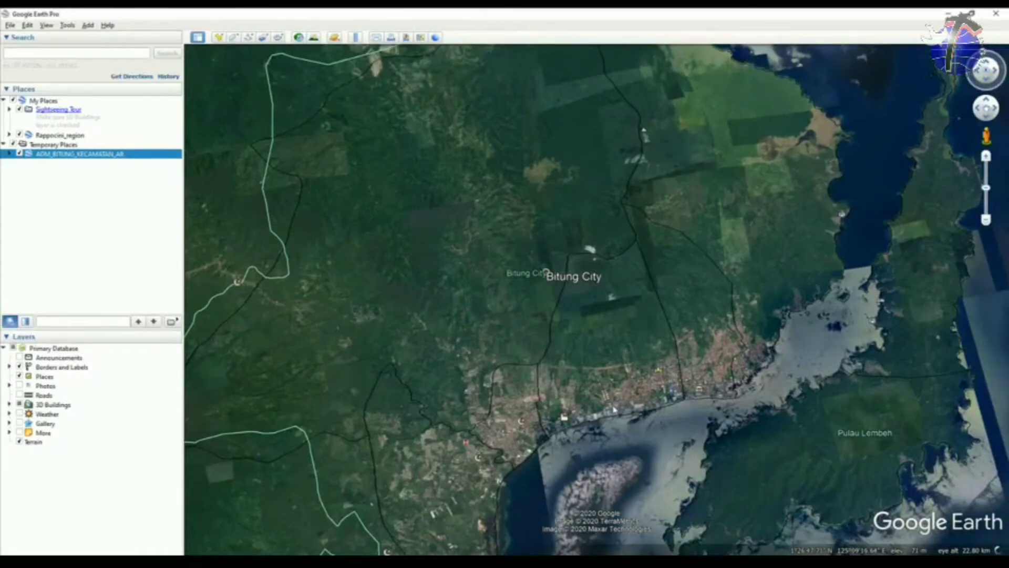
- Inspect the attribute information of the Madidir and Ranowulu district polygons, then close the information balloon
left_click(620, 354)
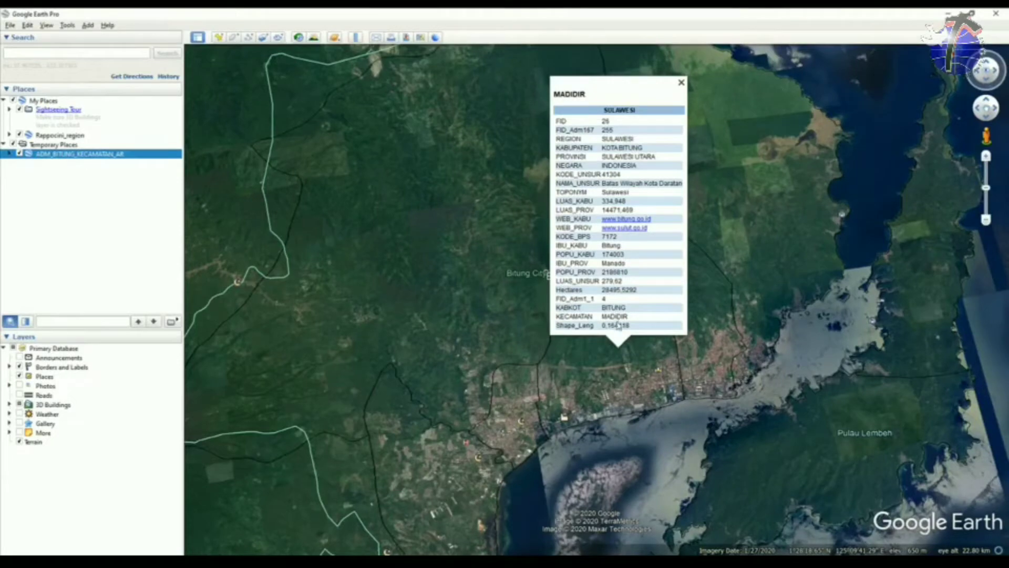
left_click_drag(629, 317, 602, 317)
left_click(599, 324)
left_click(643, 373)
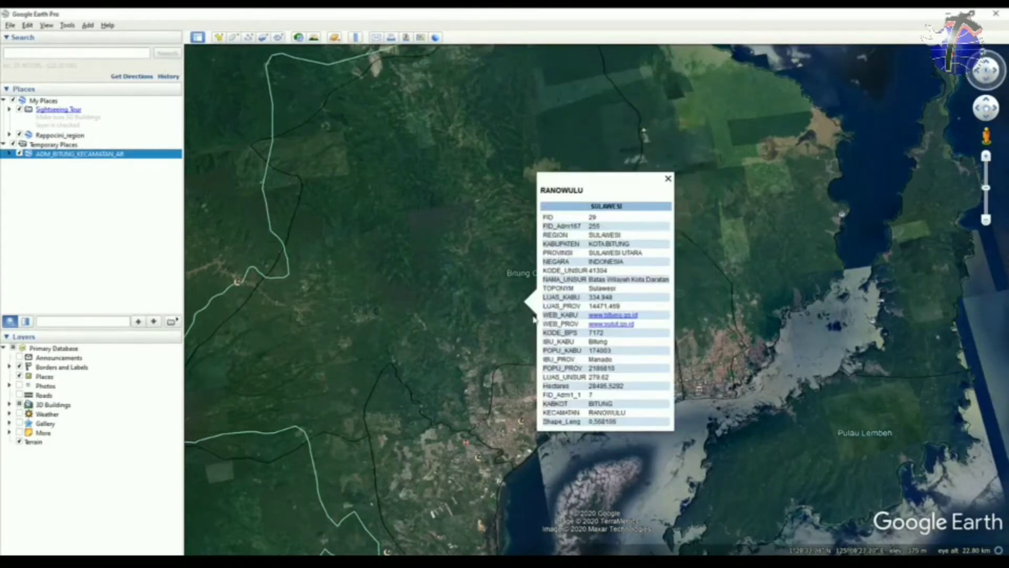
left_click(668, 180)
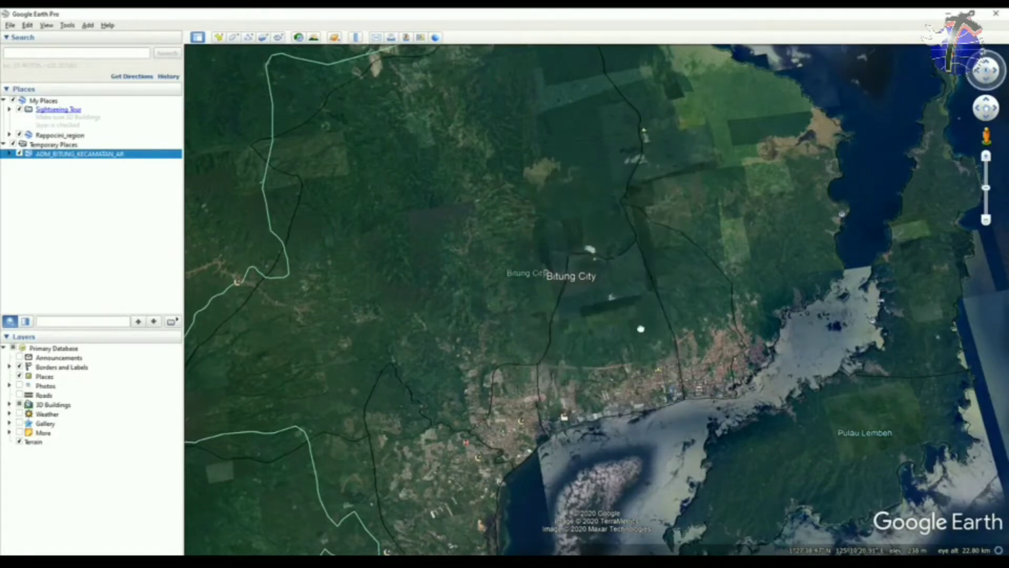
- Reset the tilt and compass of the globe view and recentre it on Bitung City
left_click_drag(641, 329, 638, 316)
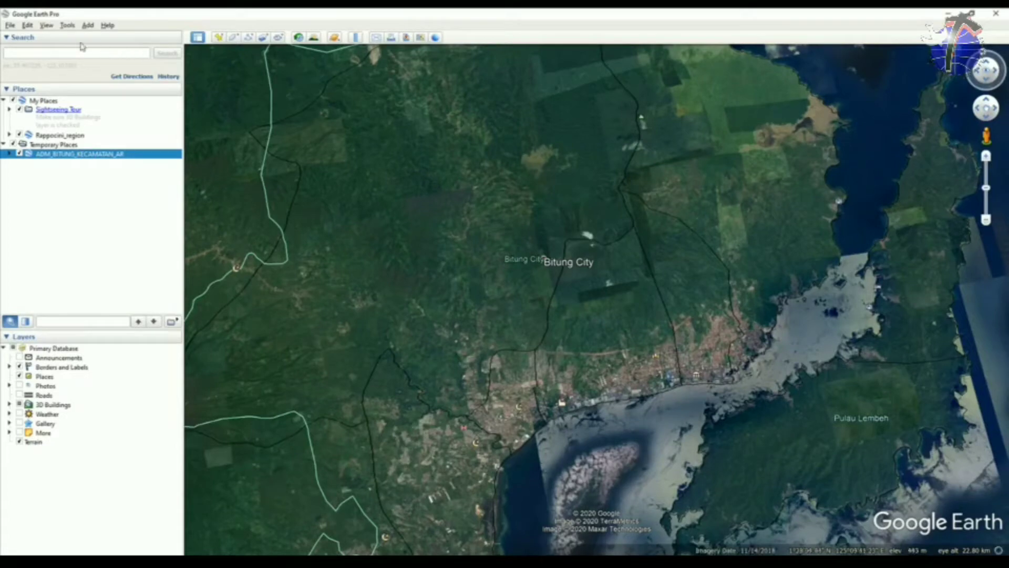
left_click(47, 26)
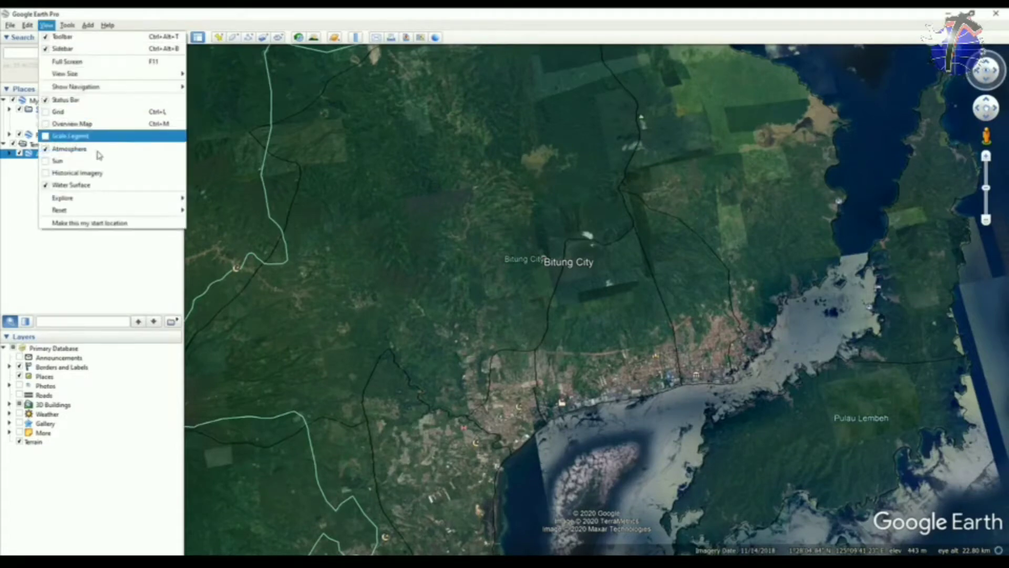
mouse_move(131, 210)
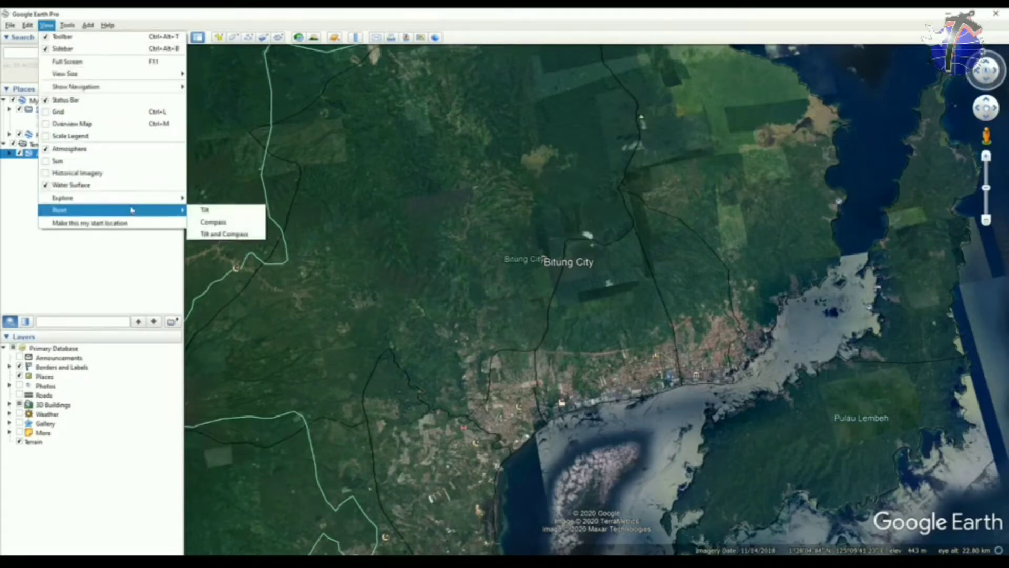
left_click(227, 239)
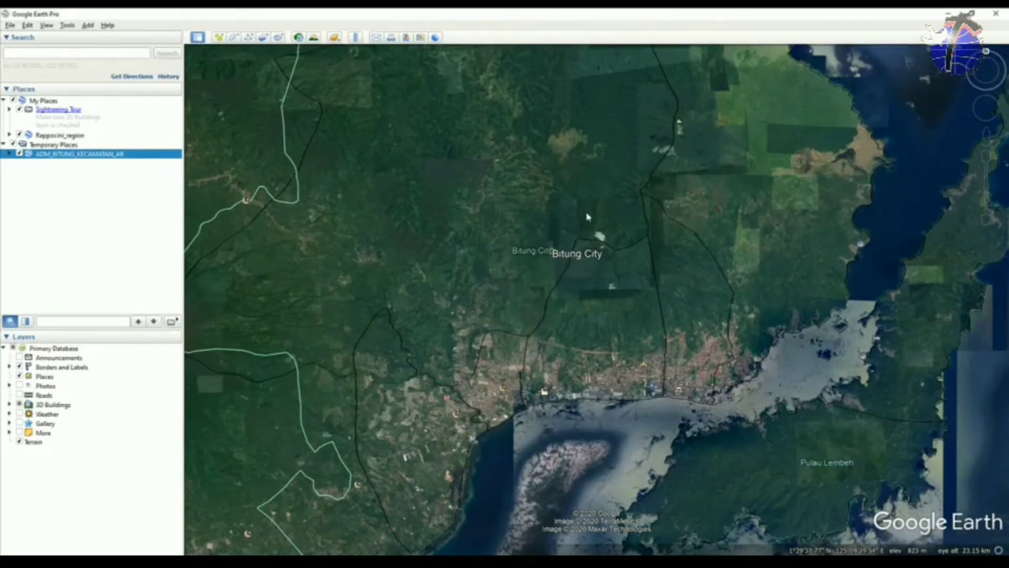
left_click_drag(591, 210, 631, 255)
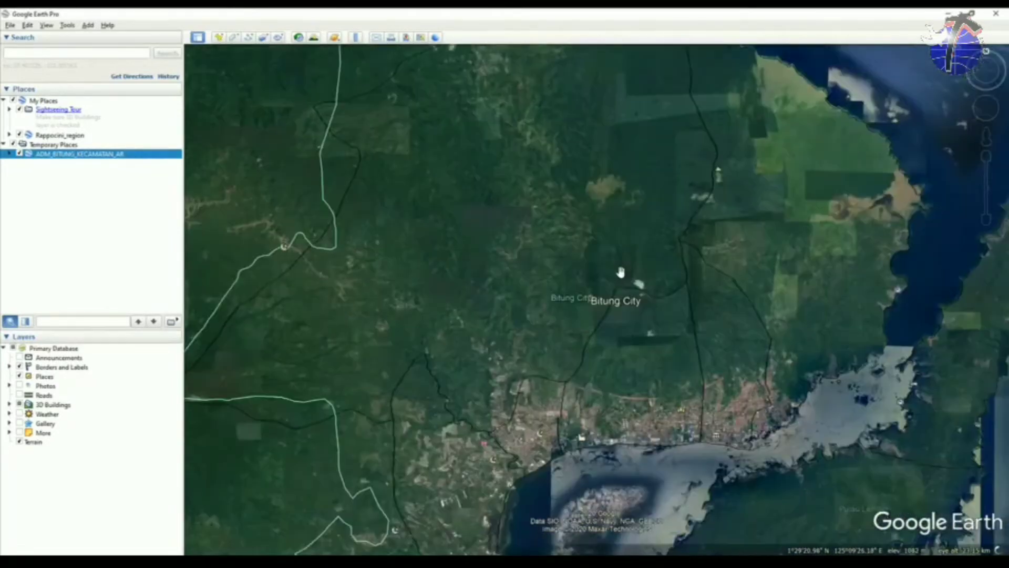
left_click_drag(685, 269, 666, 242)
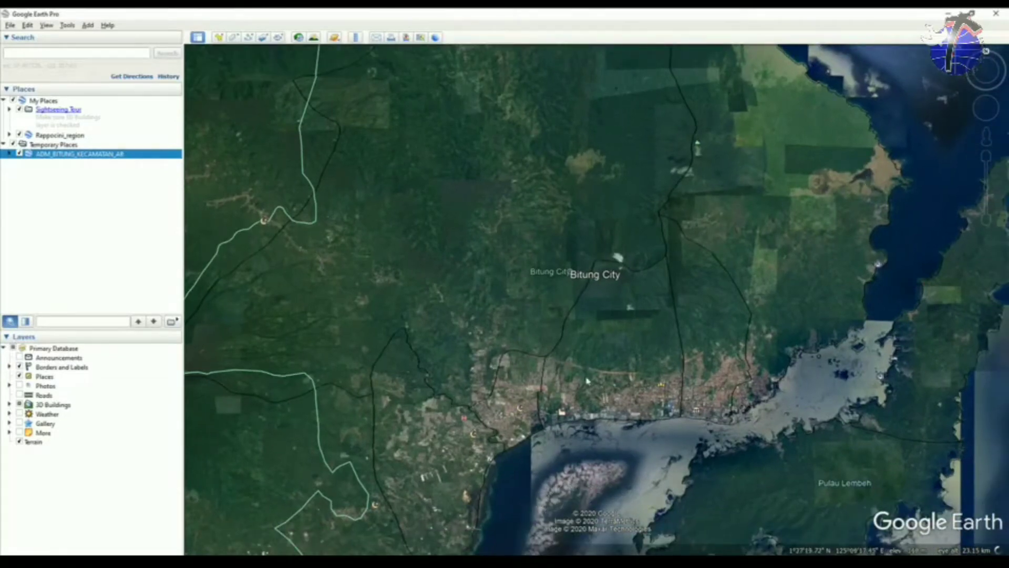
- Examine the district boundary lines from the western border across Bitung City to Pulau Lembeh
left_click_drag(578, 394, 631, 242)
scroll(631, 242, "down", 1)
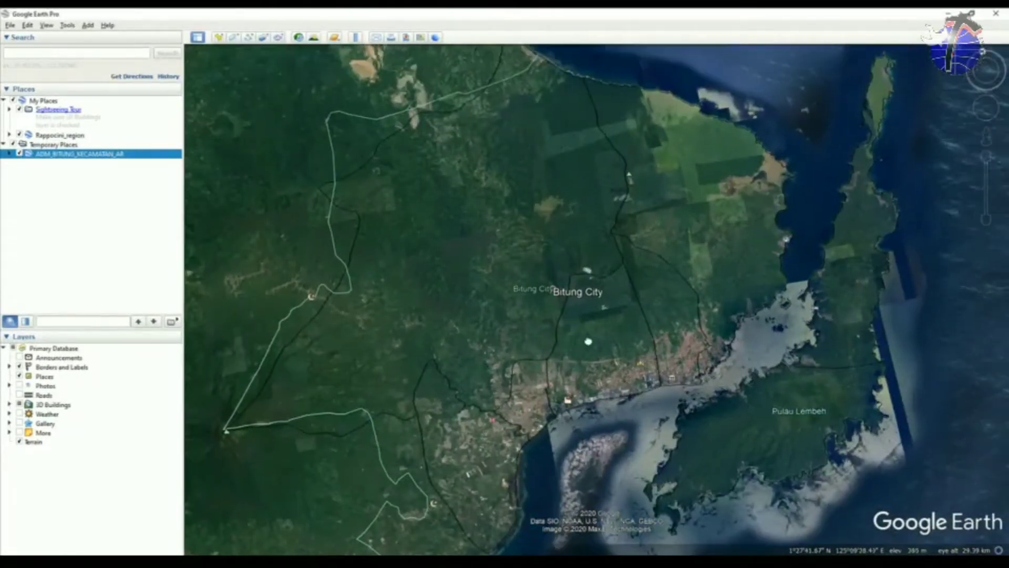
left_click_drag(596, 318, 585, 339)
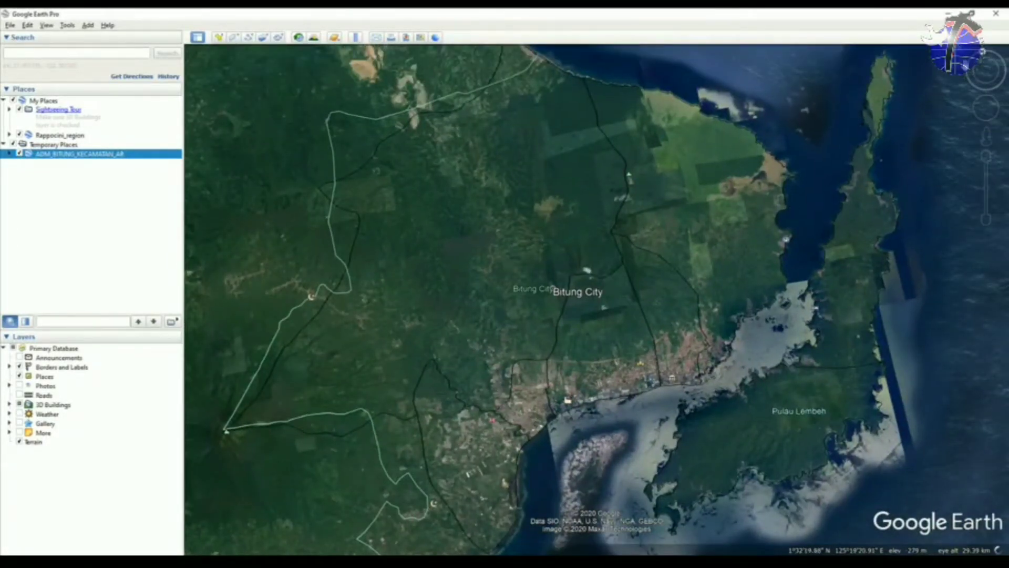
left_click(983, 53)
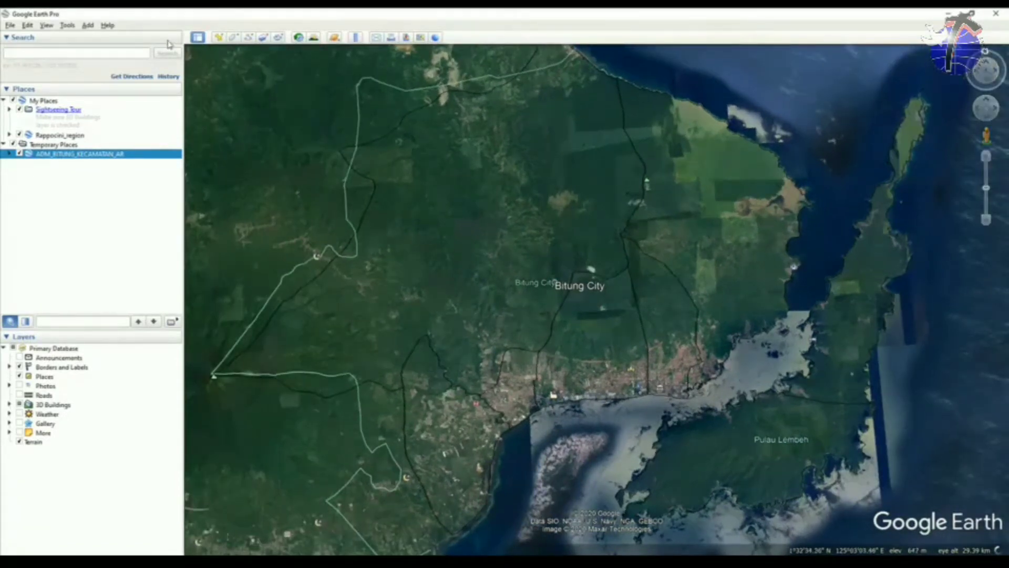
left_click_drag(458, 342, 457, 317)
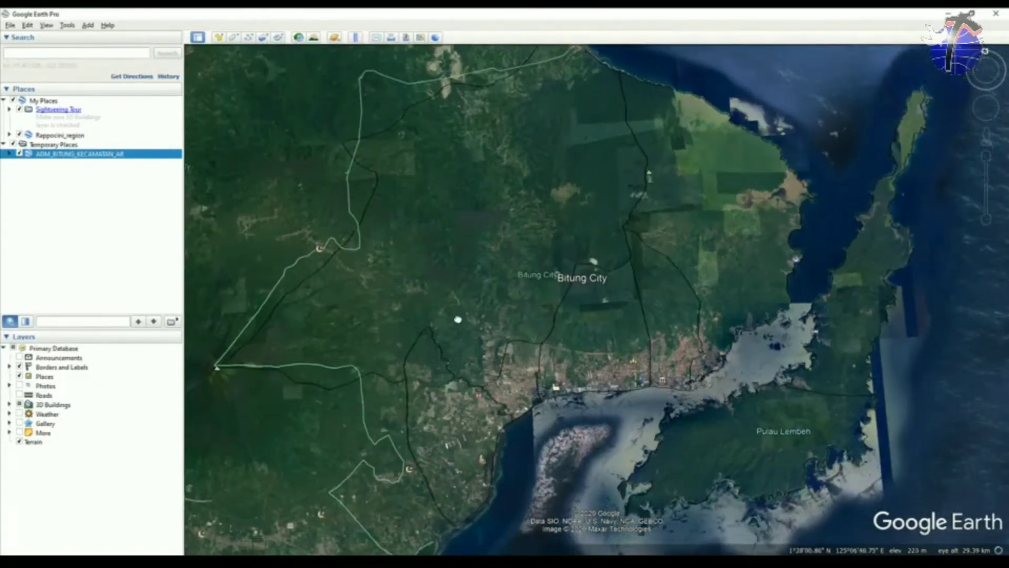
scroll(491, 320, "up", 3)
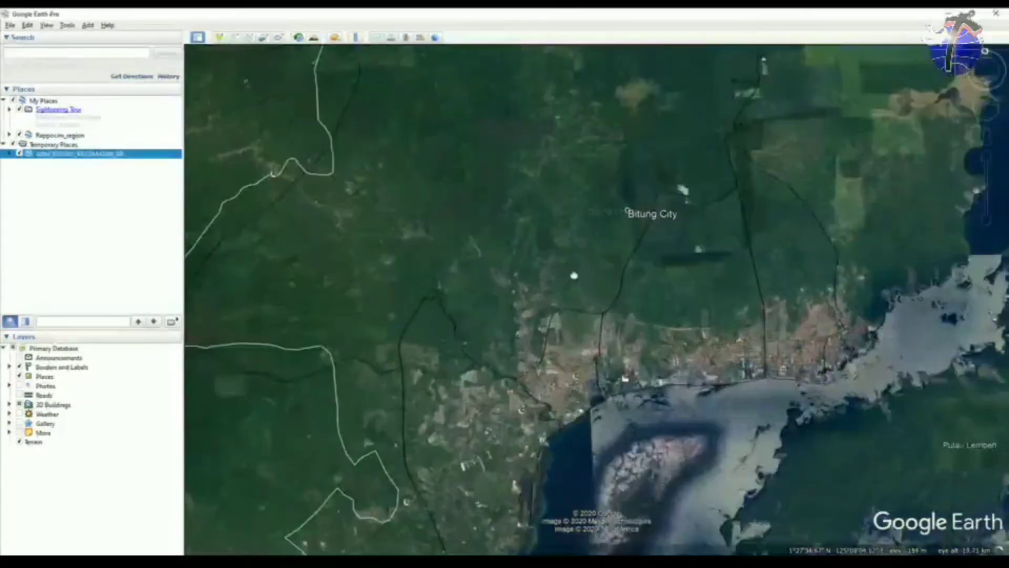
left_click_drag(574, 276, 581, 214)
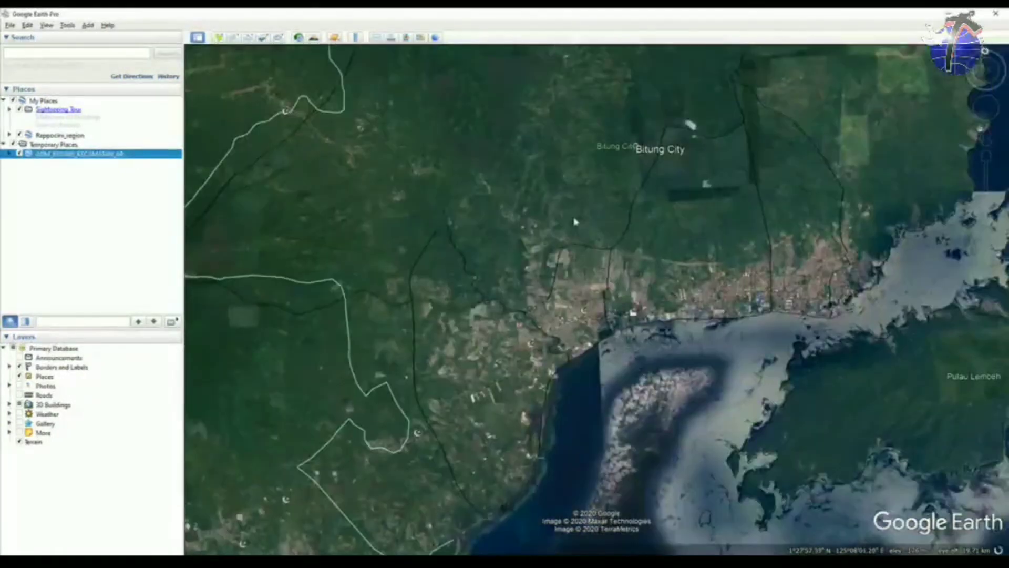
left_click_drag(301, 113, 274, 142)
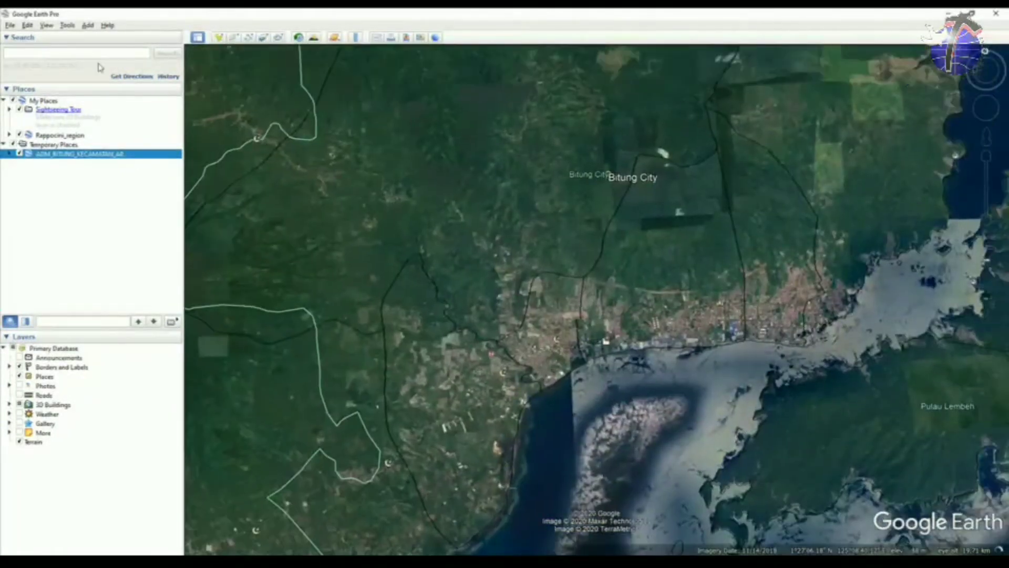
- Reset both the tilt and the compass of the globe view over Bitung City
left_click(50, 26)
mouse_move(67, 210)
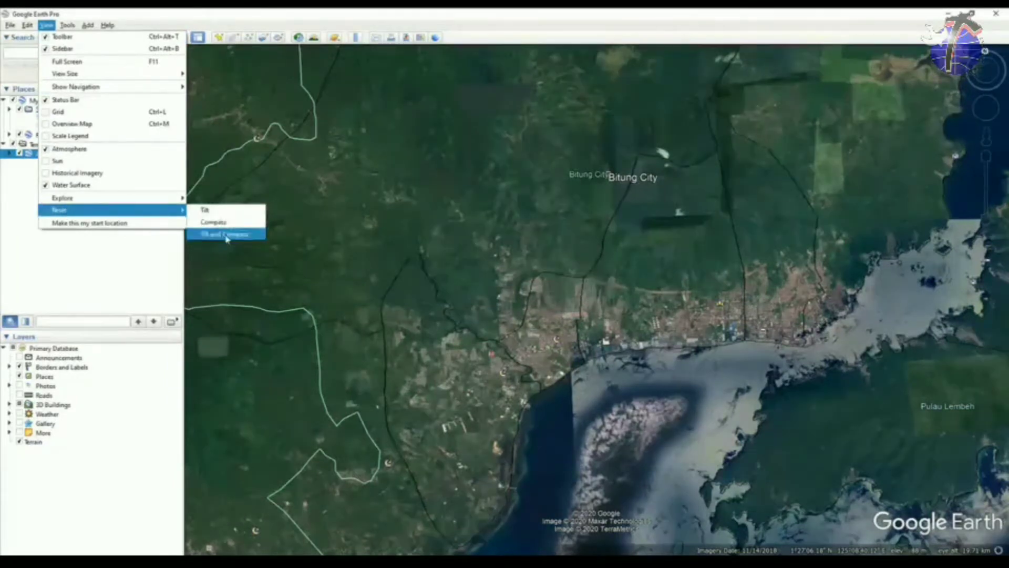
left_click(226, 235)
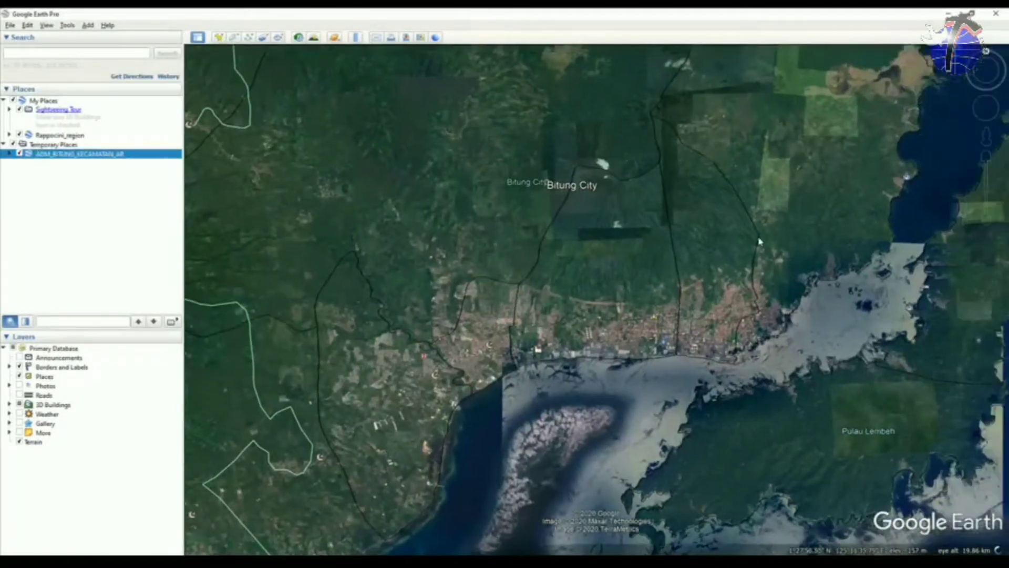
- Shift the globe view in several directions with the navigation controls and preview the Street View coverage around Bitung City
mouse_move(999, 110)
mouse_move(986, 78)
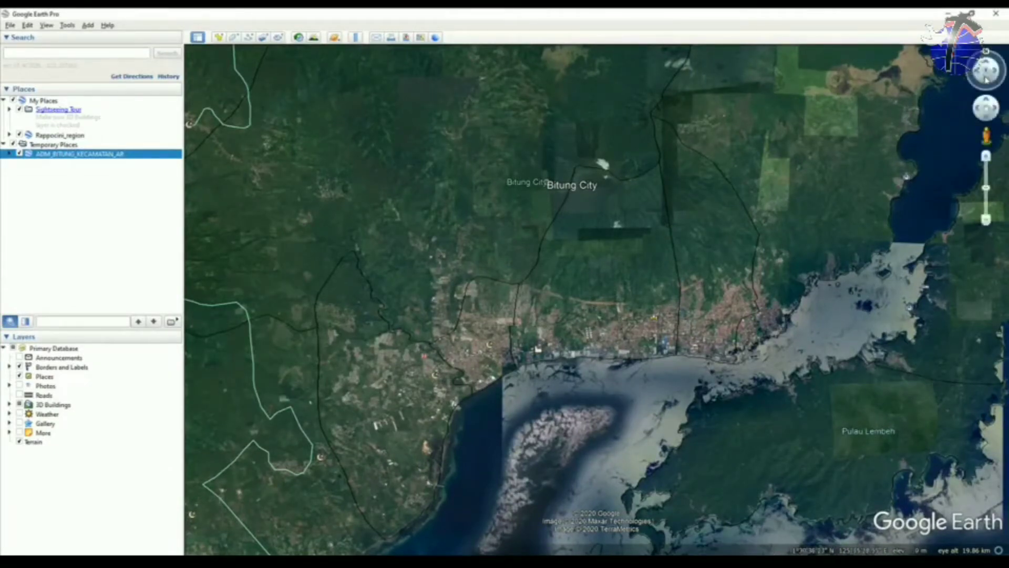
left_click(992, 107)
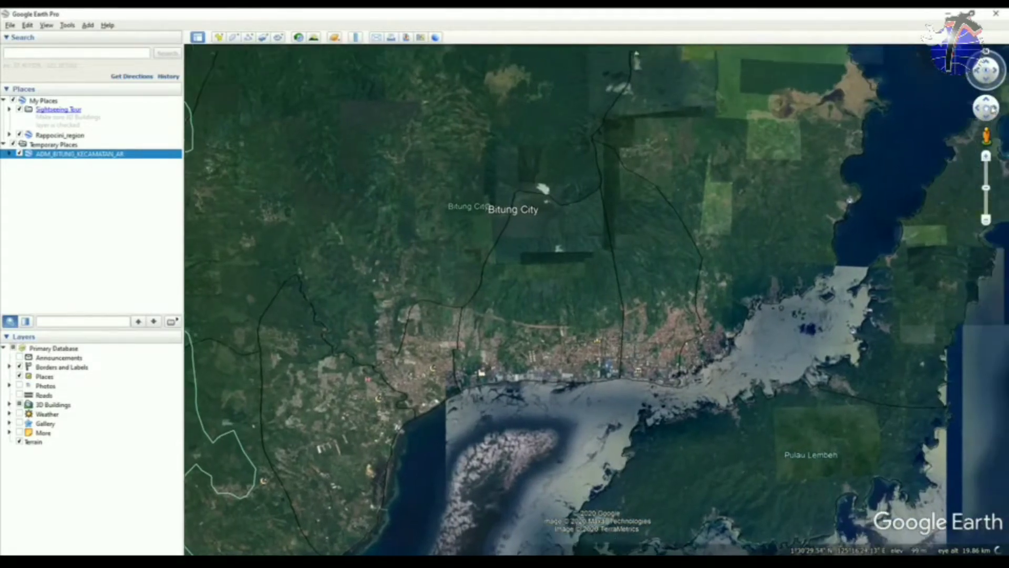
left_click(979, 108)
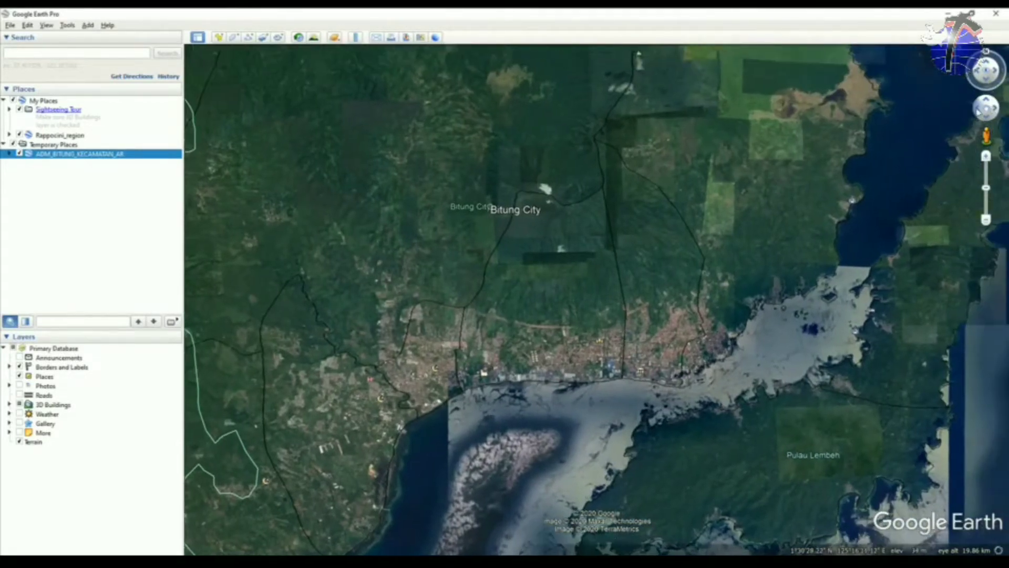
left_click(986, 116)
left_click(986, 100)
left_click_drag(988, 111, 991, 132)
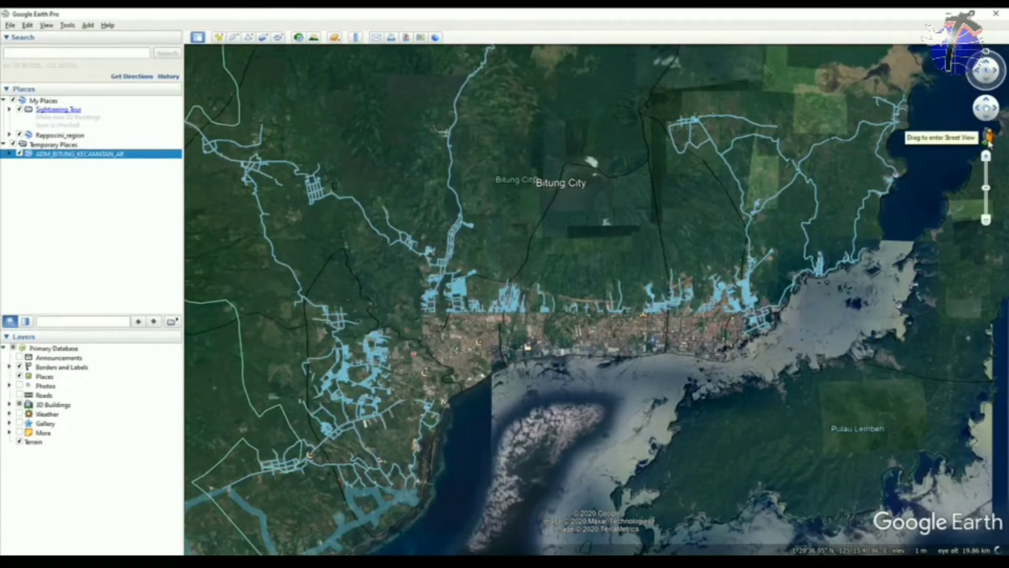
mouse_move(989, 141)
left_mouse_down()
mouse_move(639, 309)
mouse_move(621, 295)
mouse_move(946, 186)
mouse_move(987, 142)
left_mouse_up()
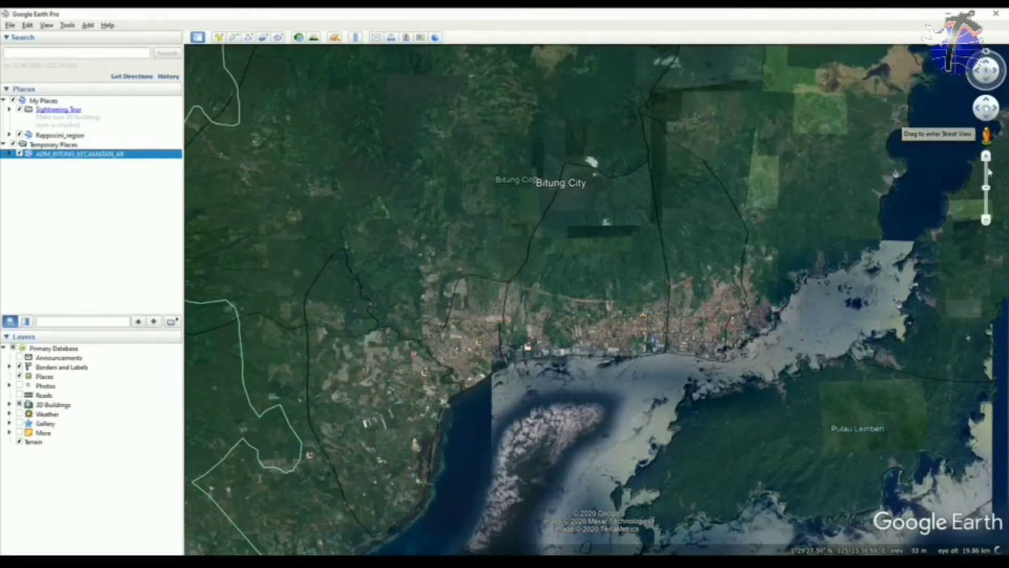
- Inspect the attribute information of the Madidir and Girian district polygons along the Bitung coast, then close the balloon
left_click(989, 171)
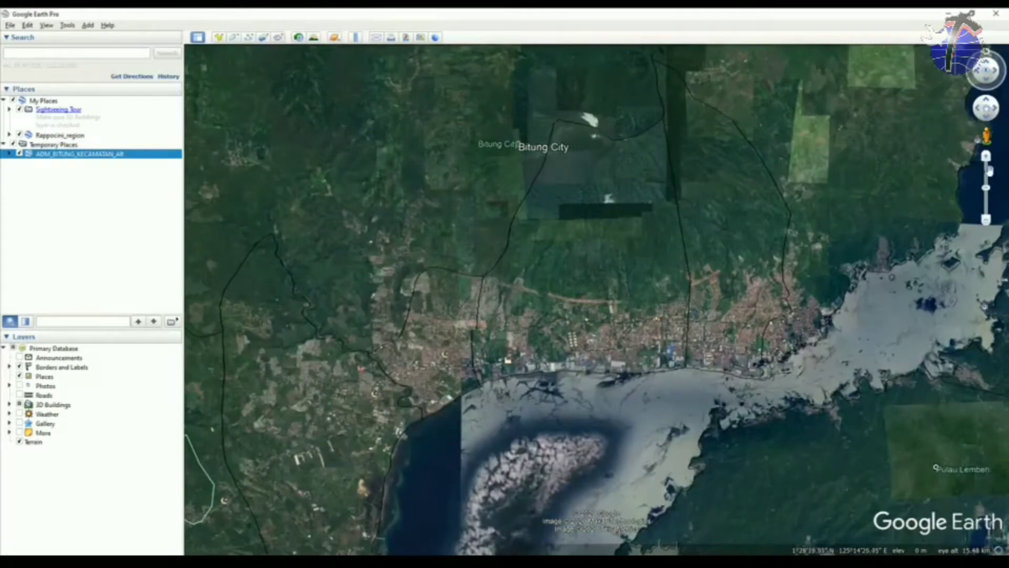
scroll(989, 168, "up", 3)
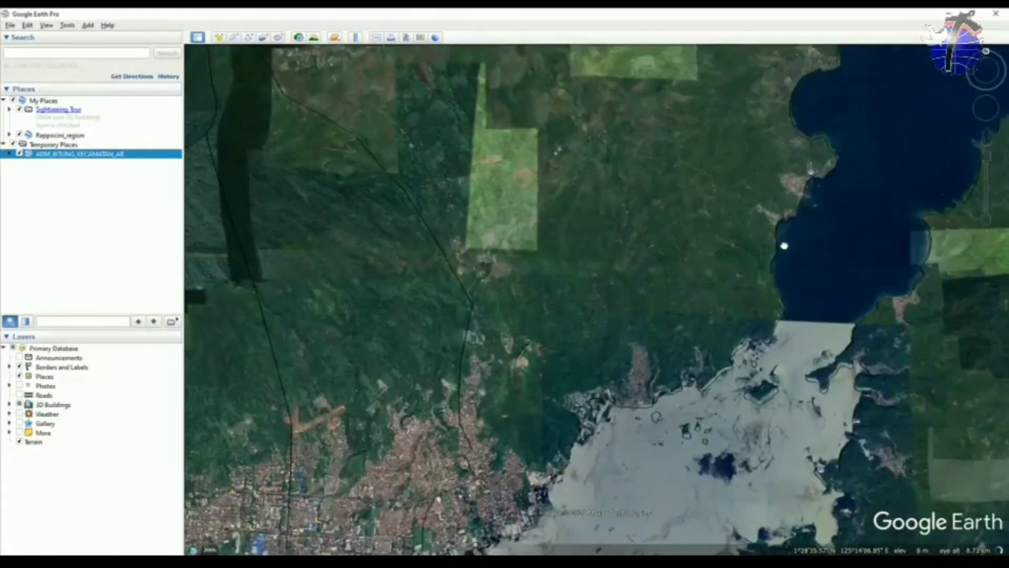
left_click_drag(451, 396, 606, 288)
left_click_drag(500, 330, 821, 212)
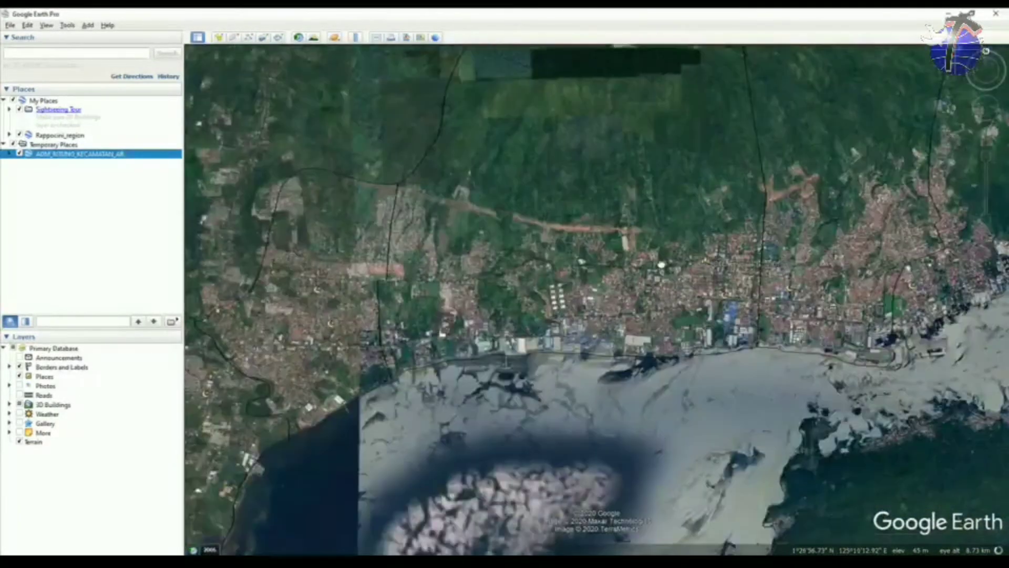
left_click(624, 240)
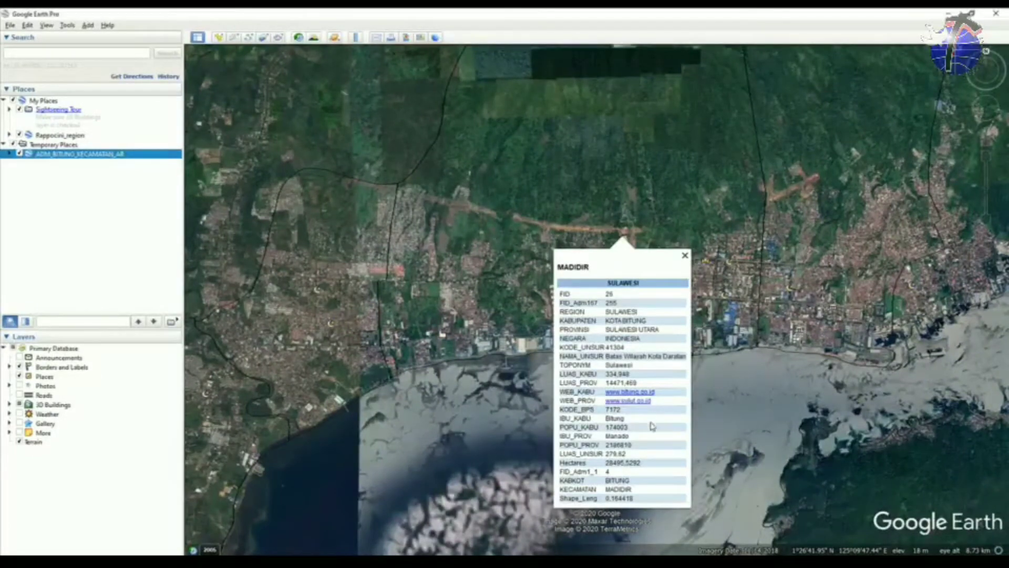
scroll(599, 400, "up", 3)
scroll(597, 328, "up", 2)
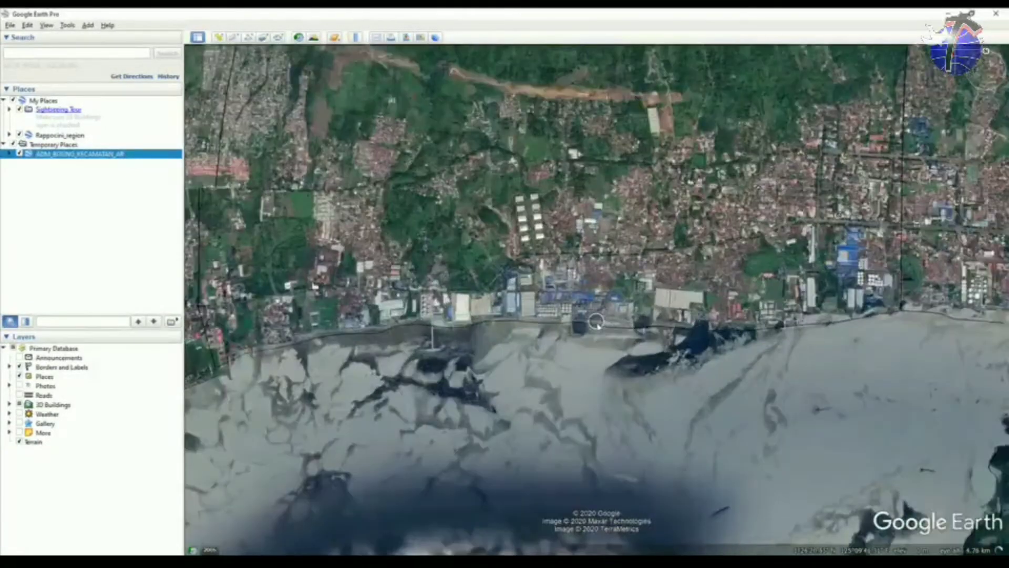
scroll(543, 296, "down", 3)
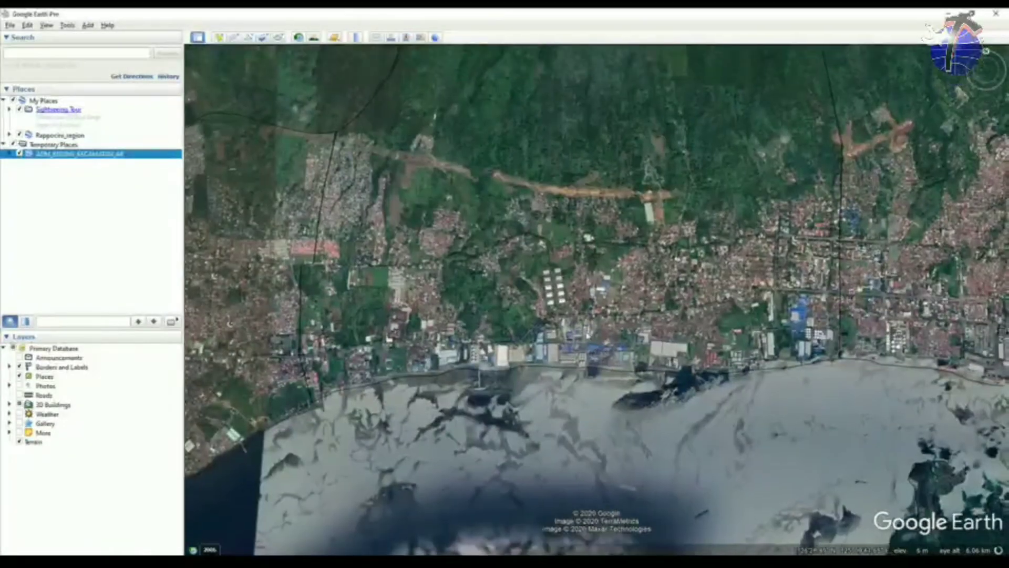
left_click(327, 239)
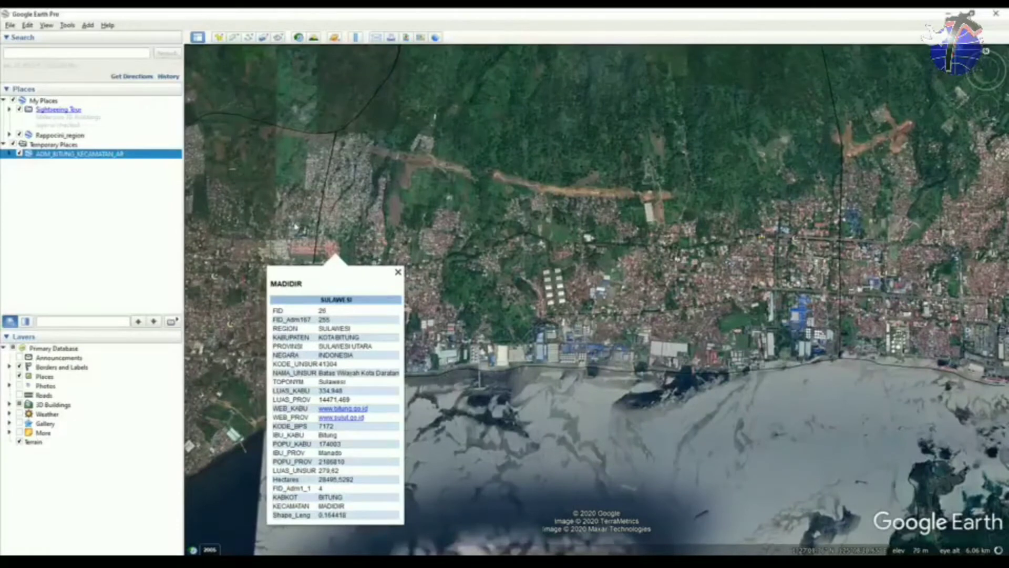
left_click(296, 227)
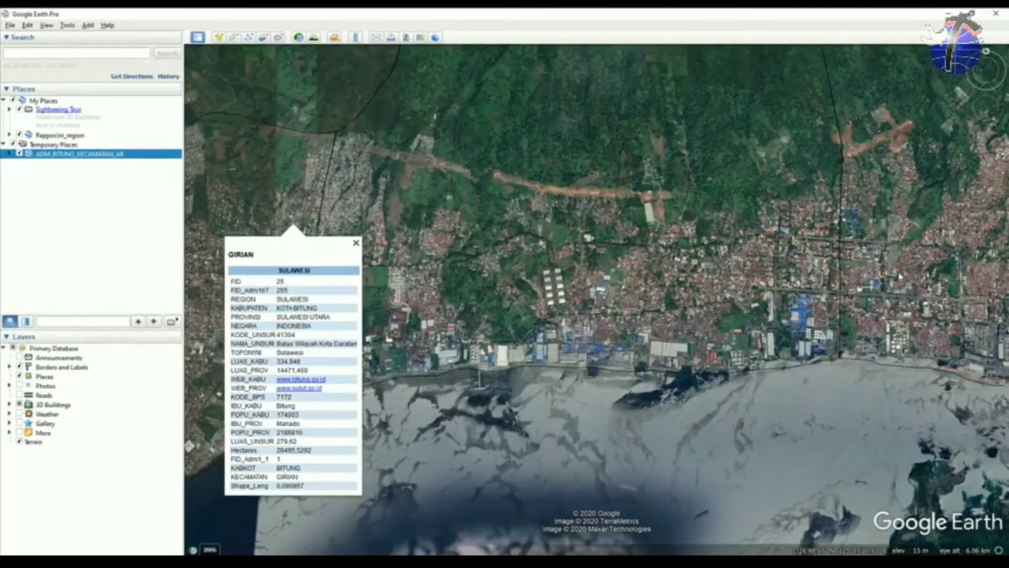
left_click(740, 395)
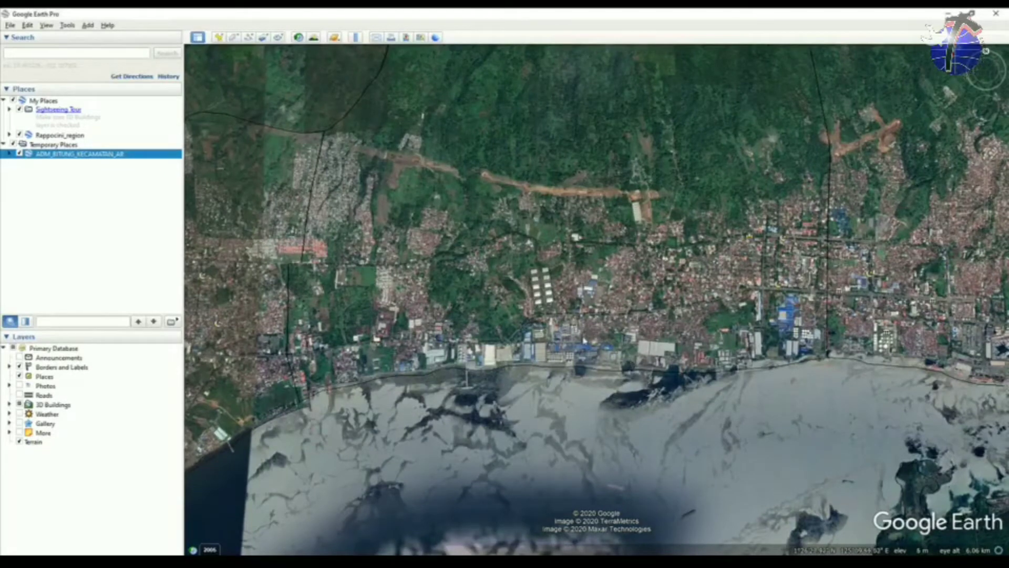
- Switch the Madidir coastal area to the 2005 historical imagery
scroll(457, 368, "up", 3)
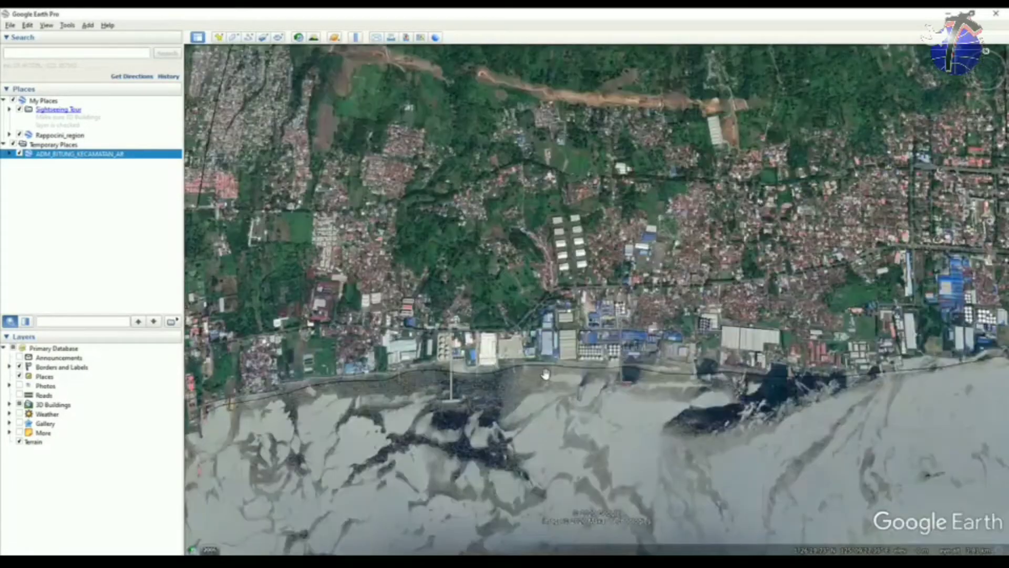
scroll(546, 373, "up", 2)
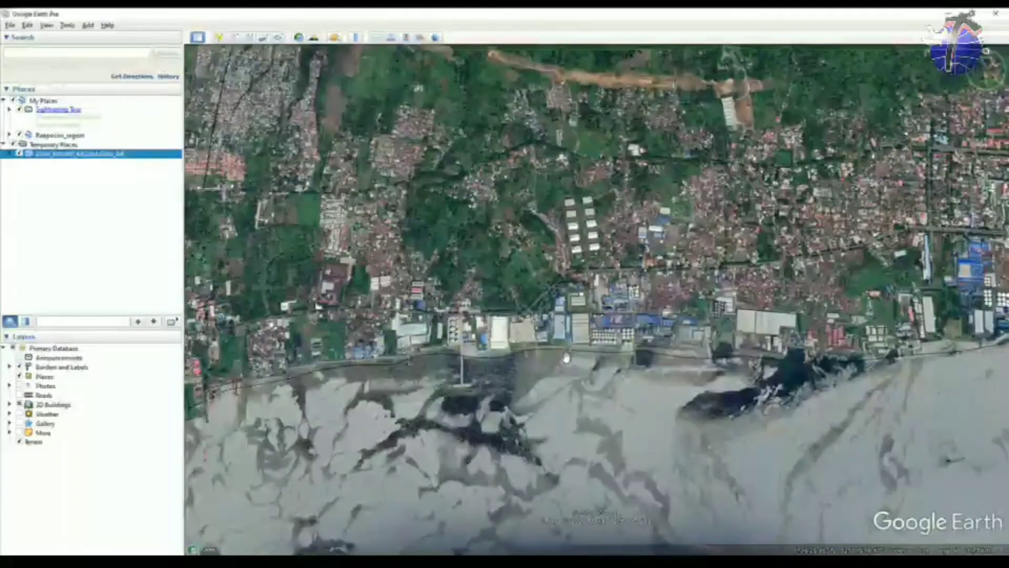
scroll(567, 352, "up", 1)
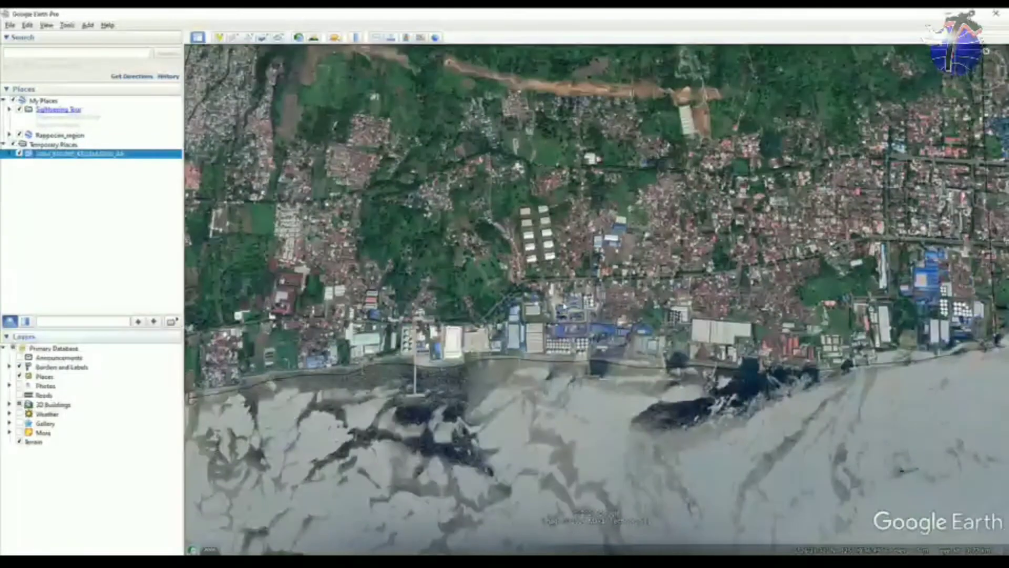
left_click(209, 549)
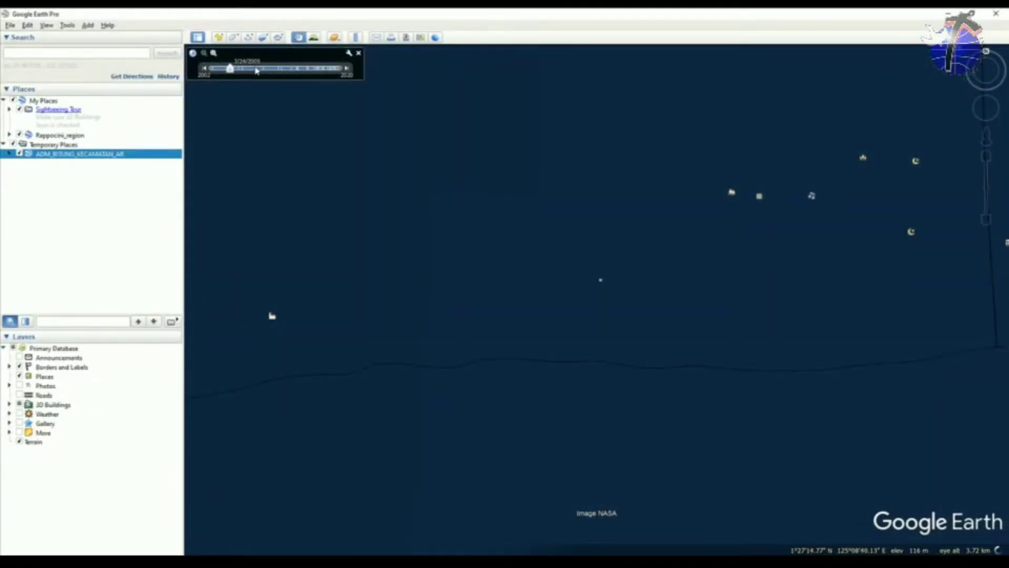
- Examine the 2005 imagery along the Bitung coast against the district boundaries and check the Madidir polygon's attributes
scroll(480, 306, "down", 3)
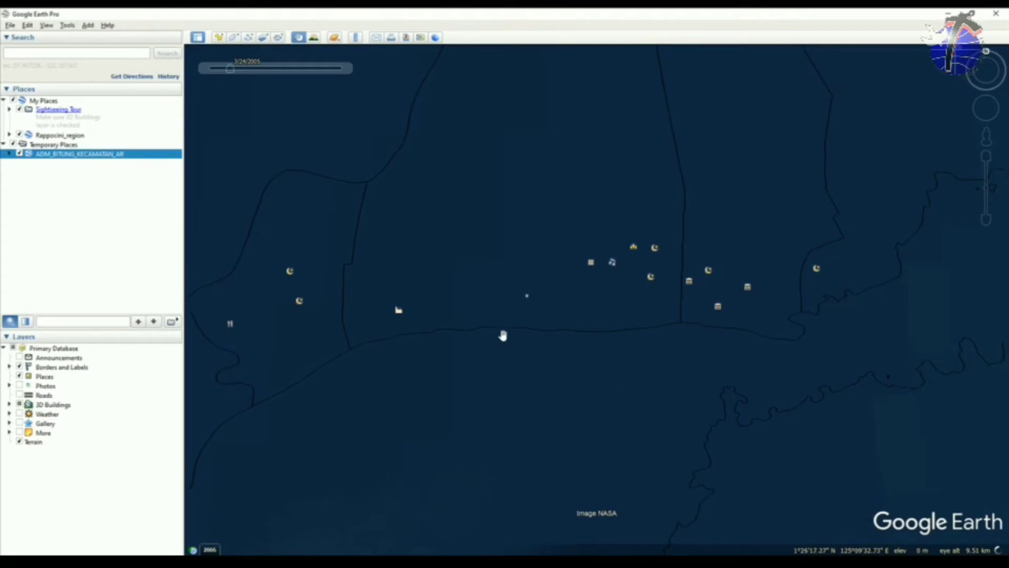
scroll(504, 333, "up", 2)
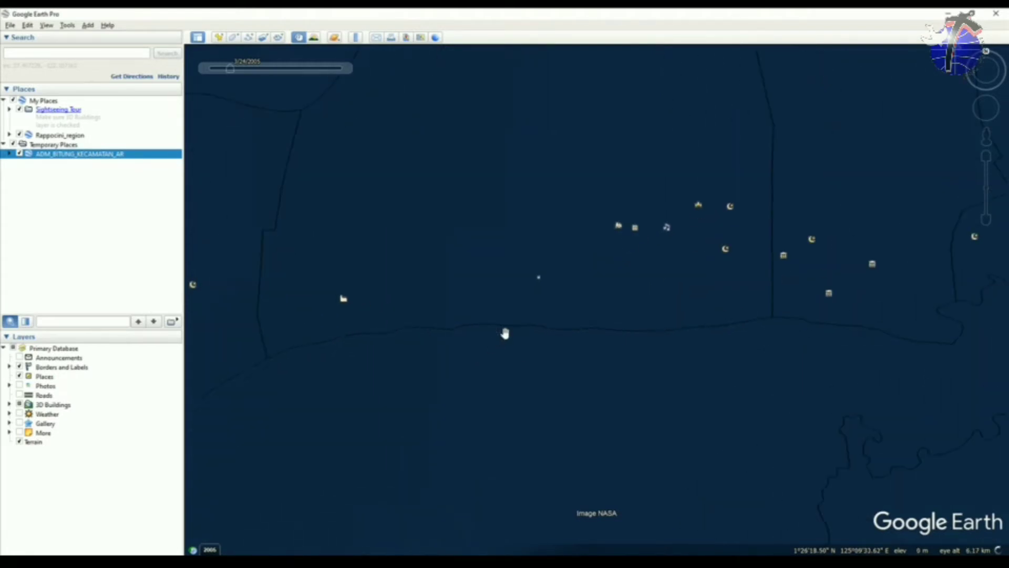
scroll(519, 325, "up", 2)
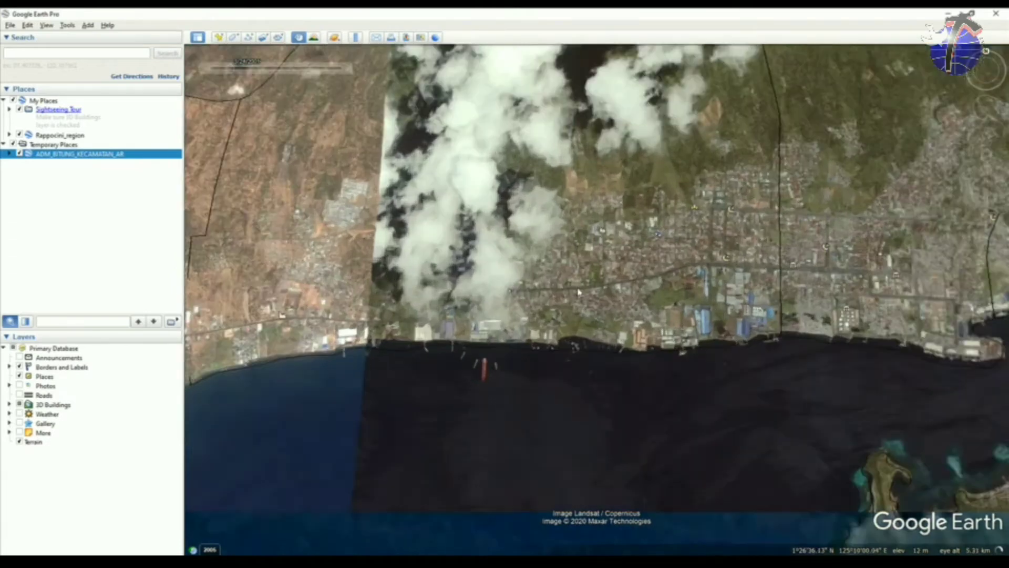
left_click_drag(550, 311, 562, 316)
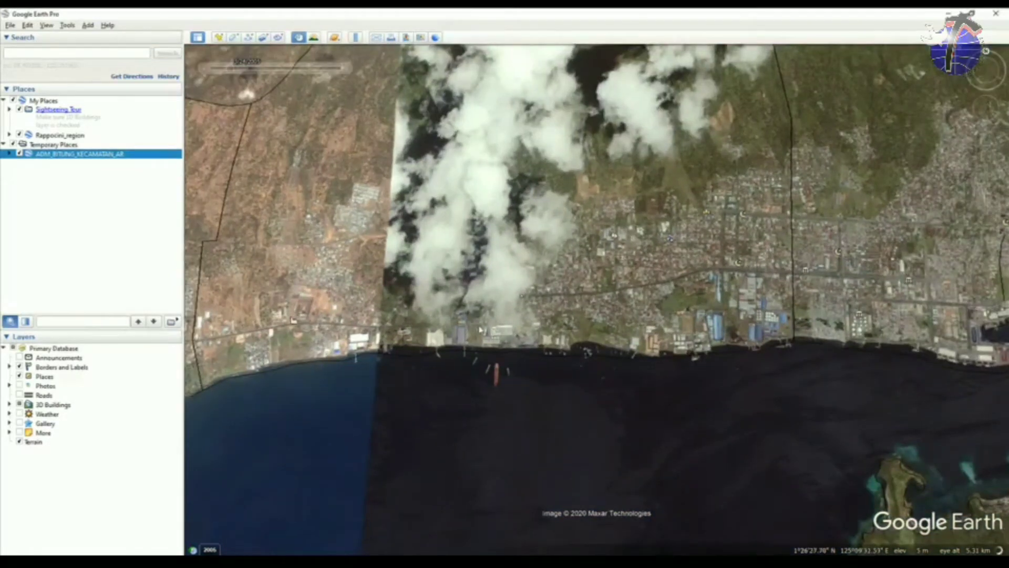
scroll(480, 329, "up", 2)
scroll(584, 325, "down", 3)
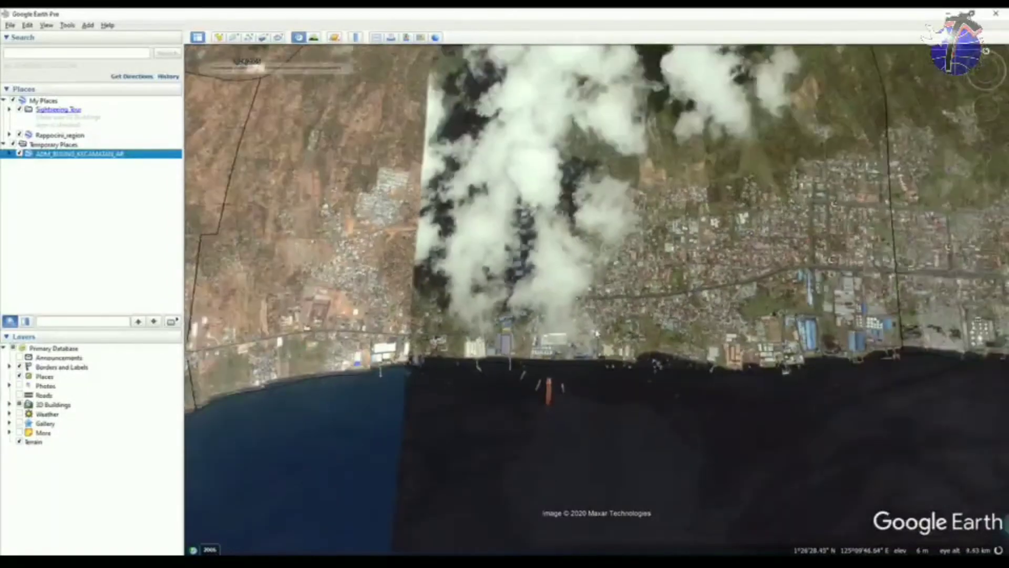
left_click(597, 332)
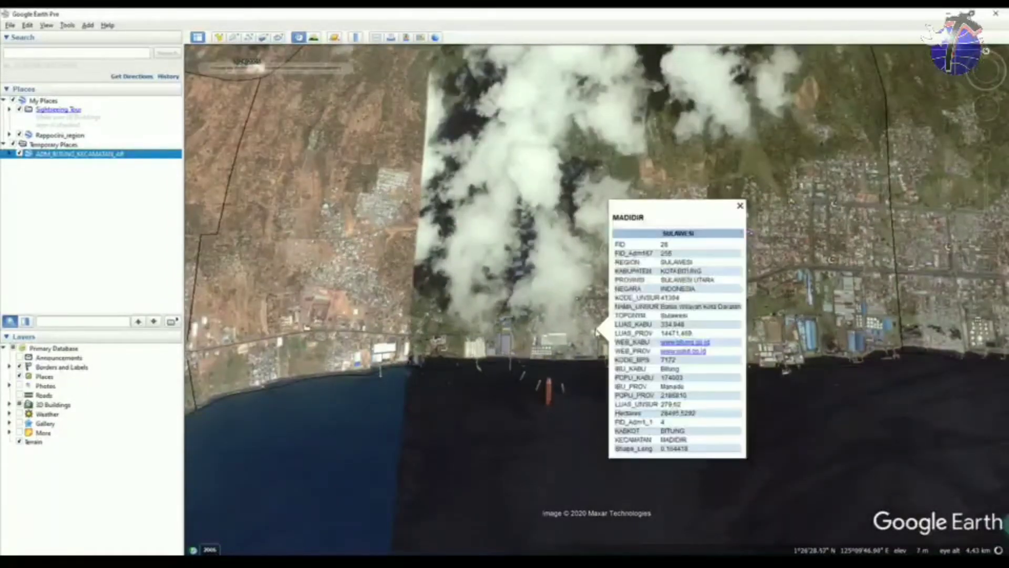
left_click_drag(346, 289, 482, 312)
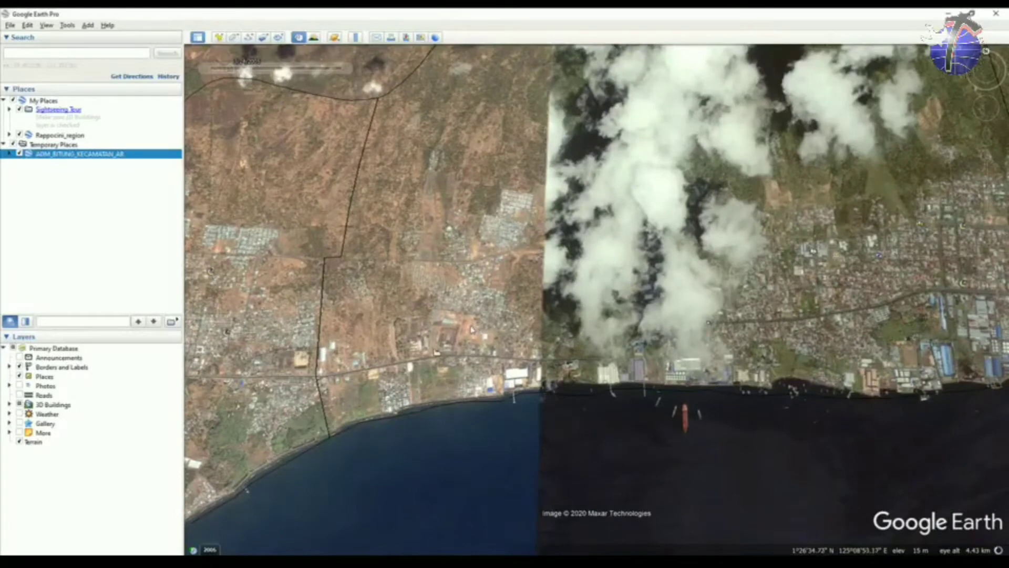
left_click_drag(600, 289, 527, 343)
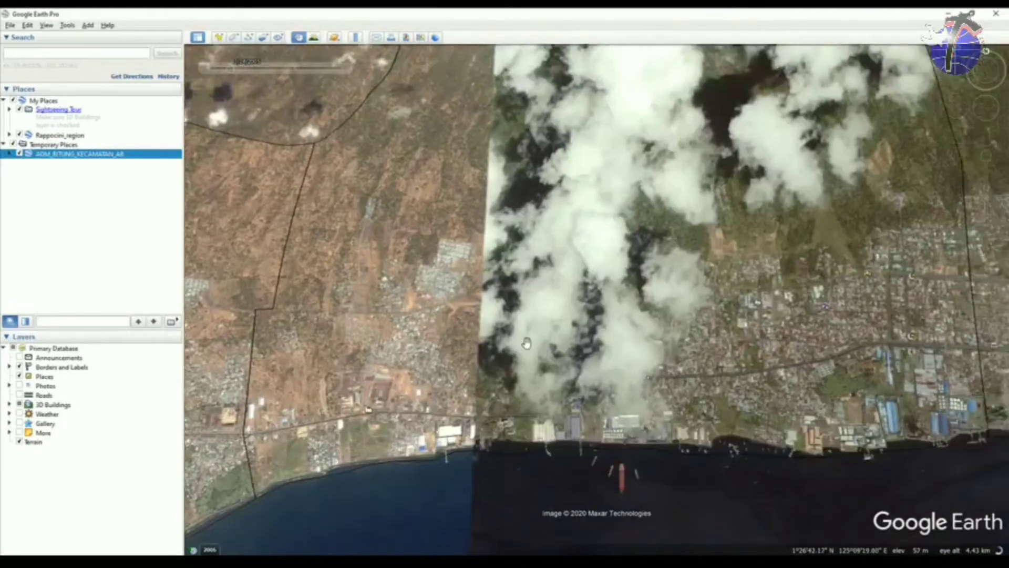
- Switch the historical imagery of the Bitung coast to the 5/26/2020 date
left_click_drag(655, 349, 591, 339)
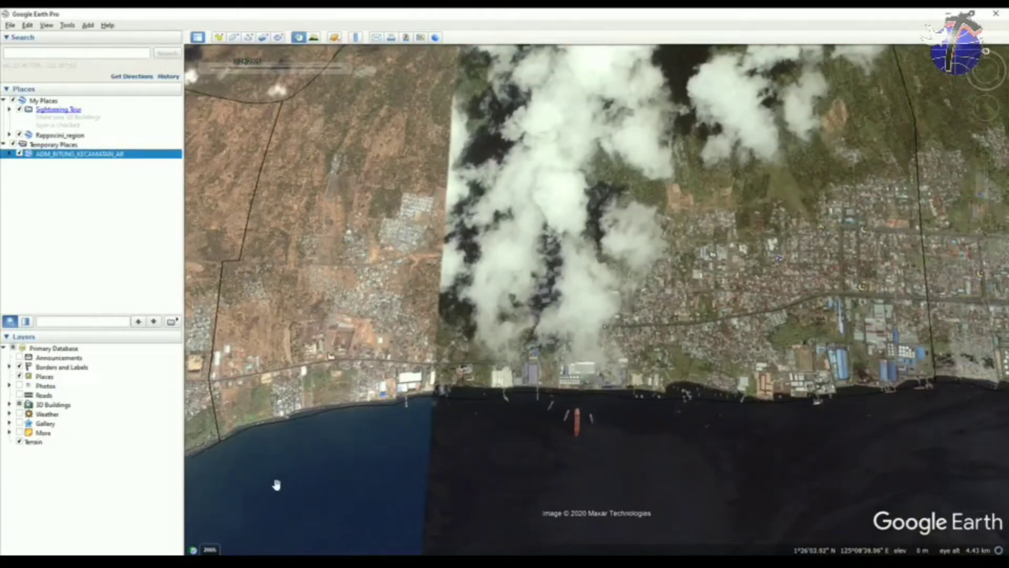
mouse_move(280, 79)
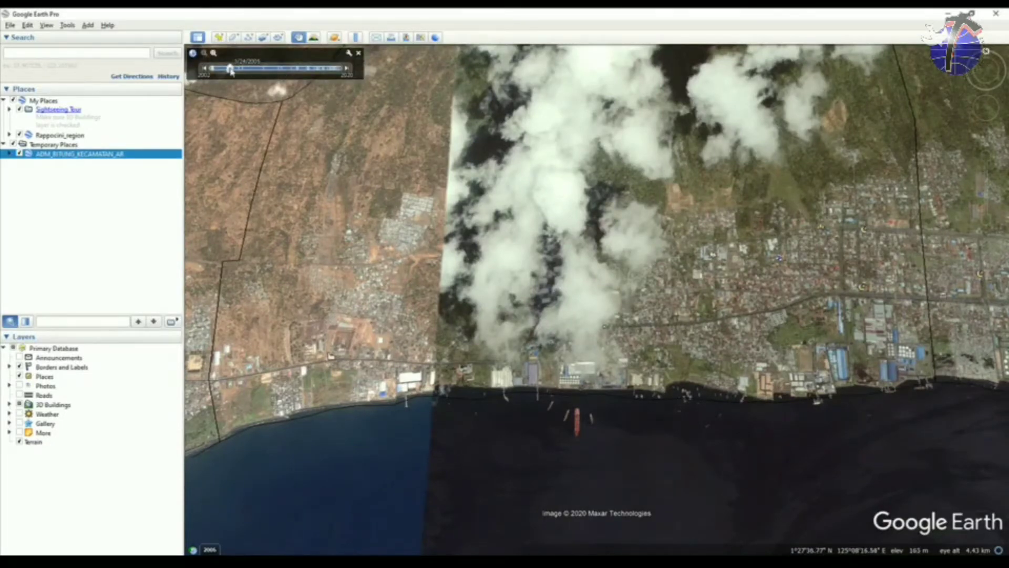
left_click_drag(229, 68, 341, 70)
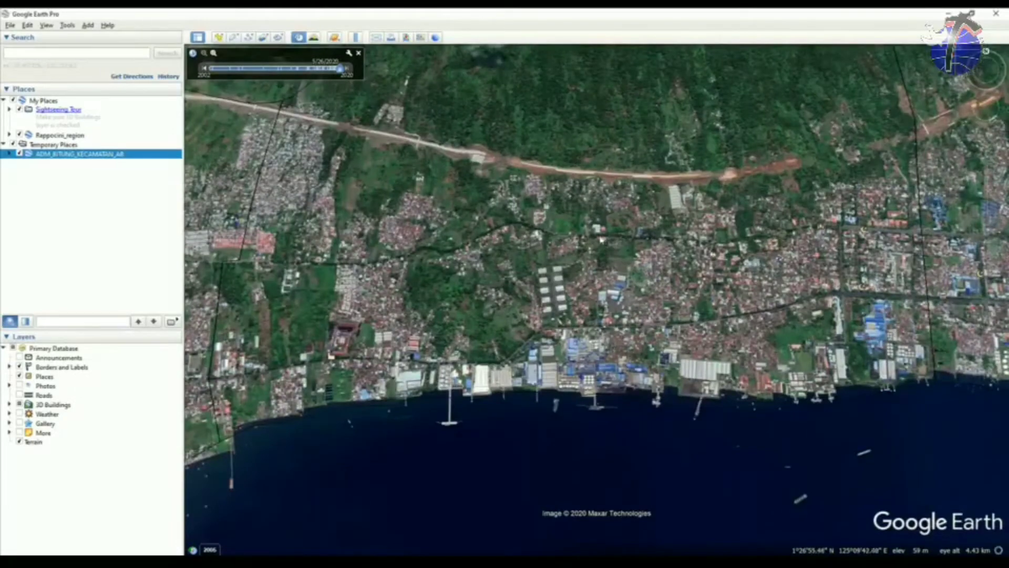
- Zoom out over the Bitung coast and reset the view's tilt and compass
left_click_drag(601, 337, 594, 314)
scroll(595, 315, "down", 2)
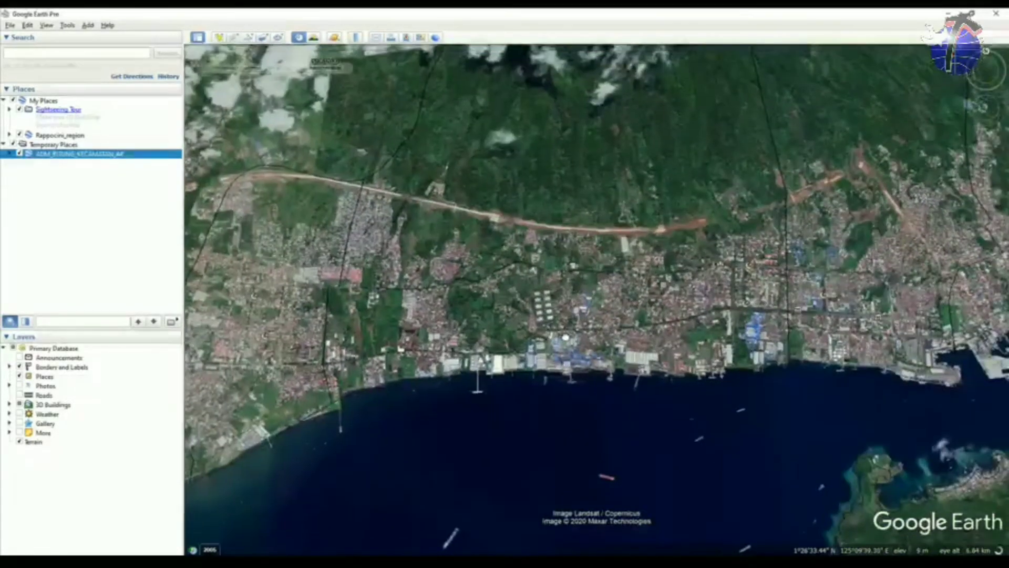
left_click(46, 25)
mouse_move(116, 210)
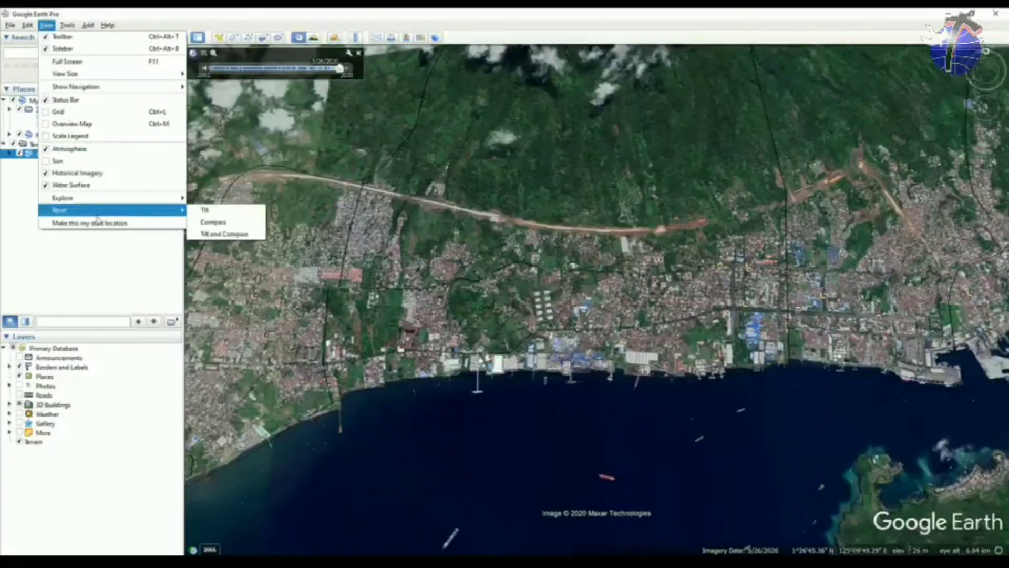
left_click(220, 235)
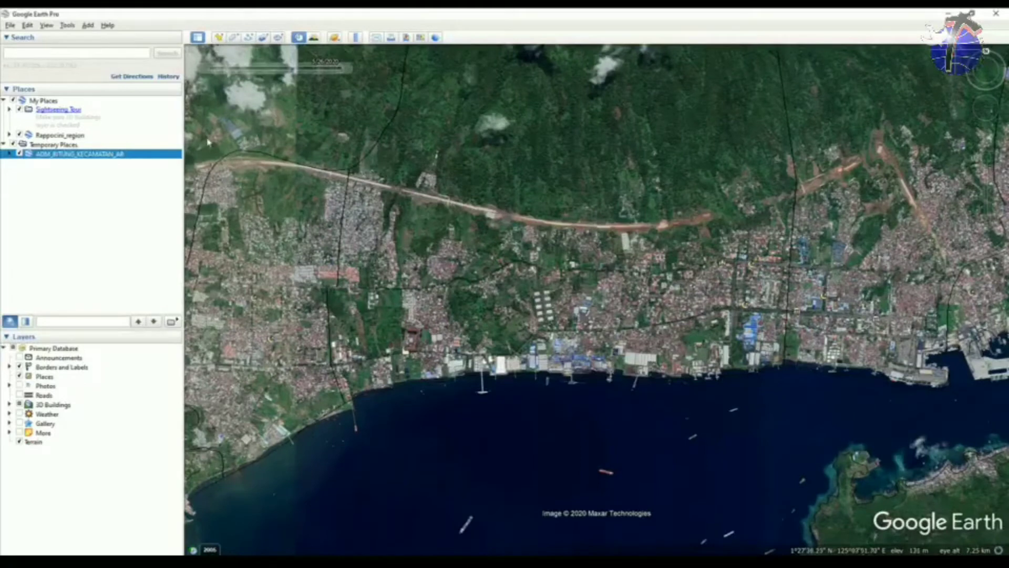
- Add a new placemark at the northwest corner of the map view, at about 1°27'56"N, 125°7'44"E
left_click(219, 38)
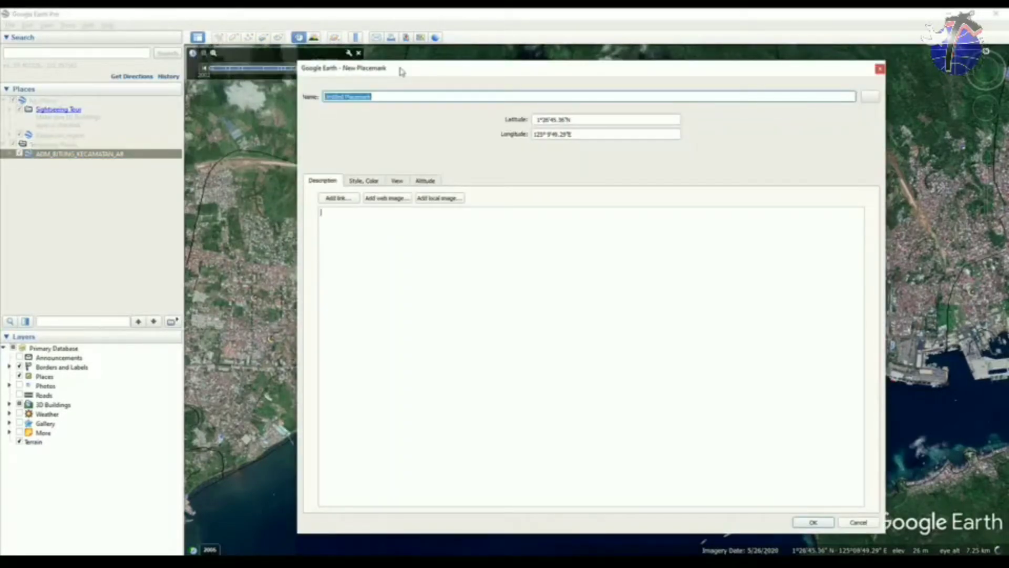
left_click_drag(401, 72, 690, 374)
left_click_drag(601, 299, 209, 88)
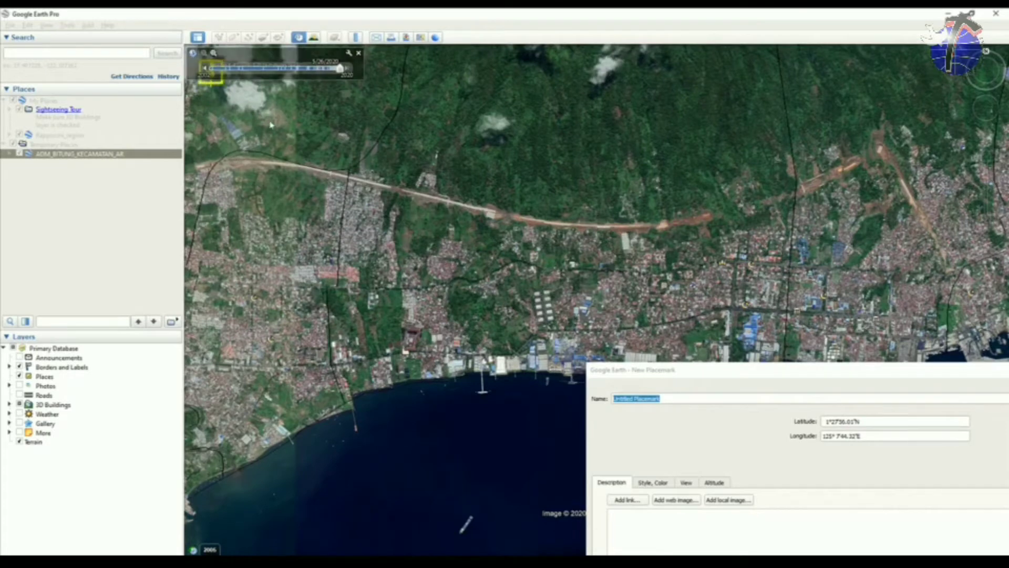
left_click(703, 372)
left_click_drag(703, 372, 441, 272)
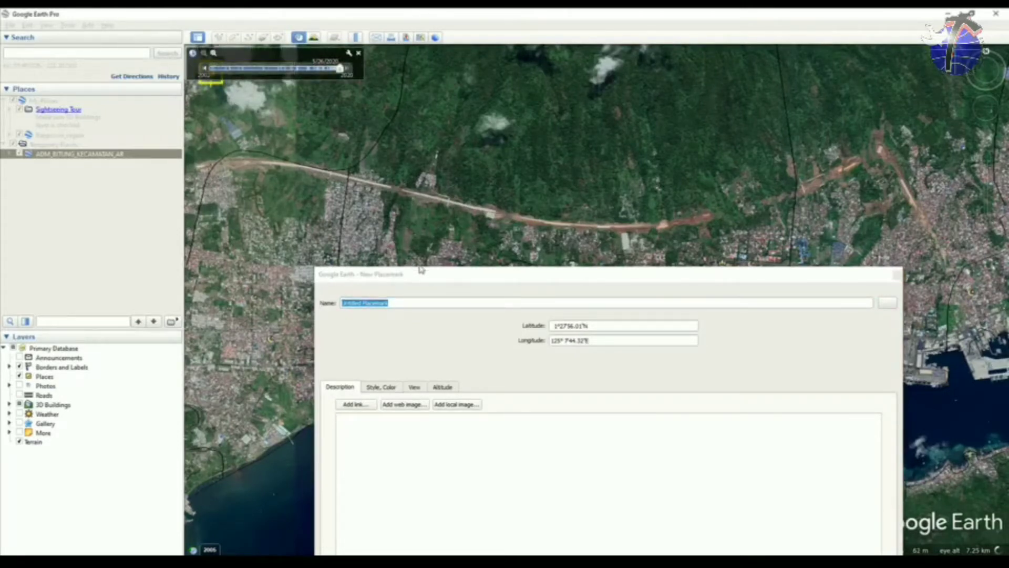
left_click(437, 276)
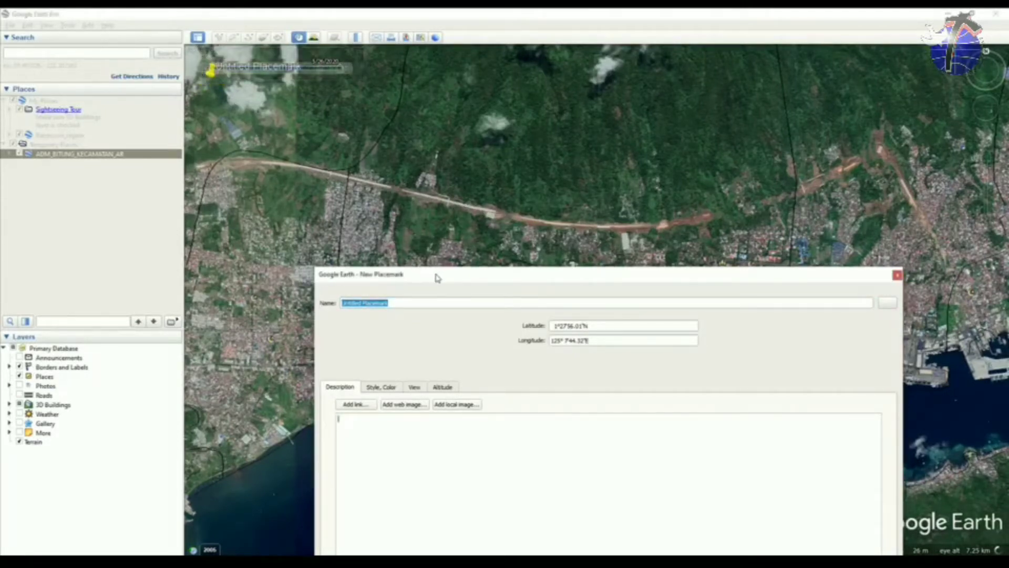
left_click_drag(455, 275, 463, 134)
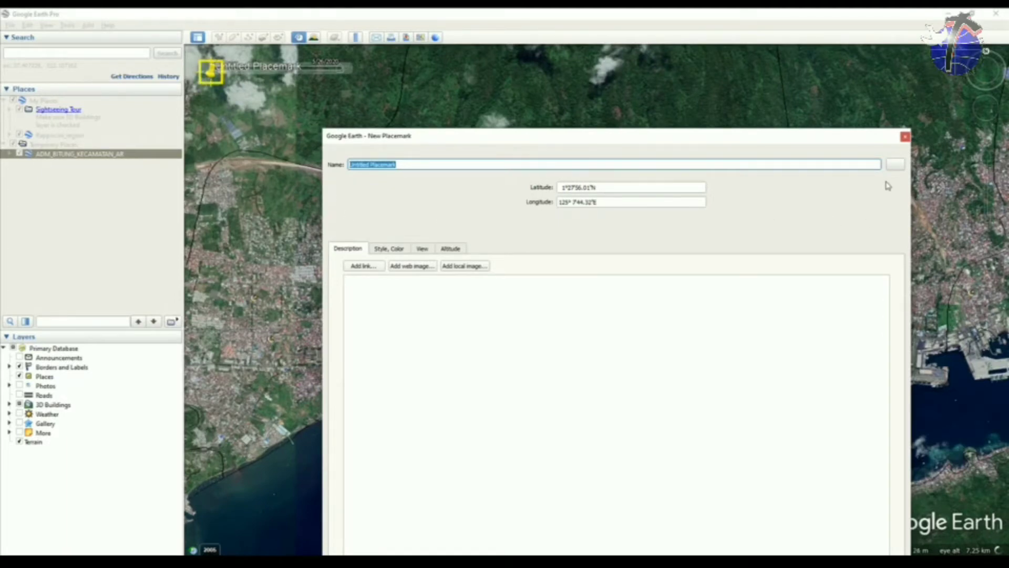
left_click_drag(859, 139, 862, 104)
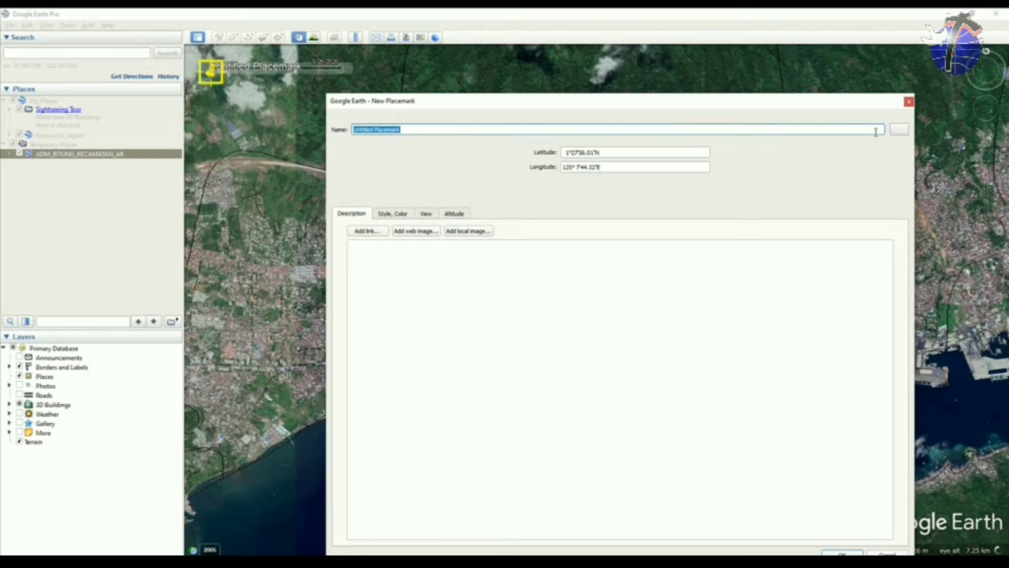
- Change the new placemark's icon to the cross-hairs and shift it to about 1°27'59.63"N, 125°7'43.64"E
left_click(900, 131)
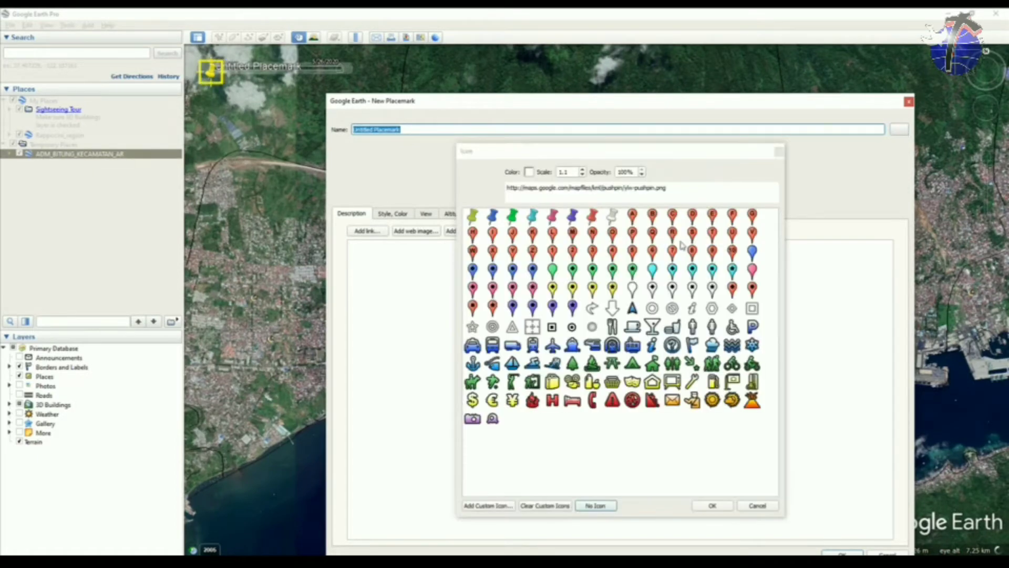
left_click(534, 330)
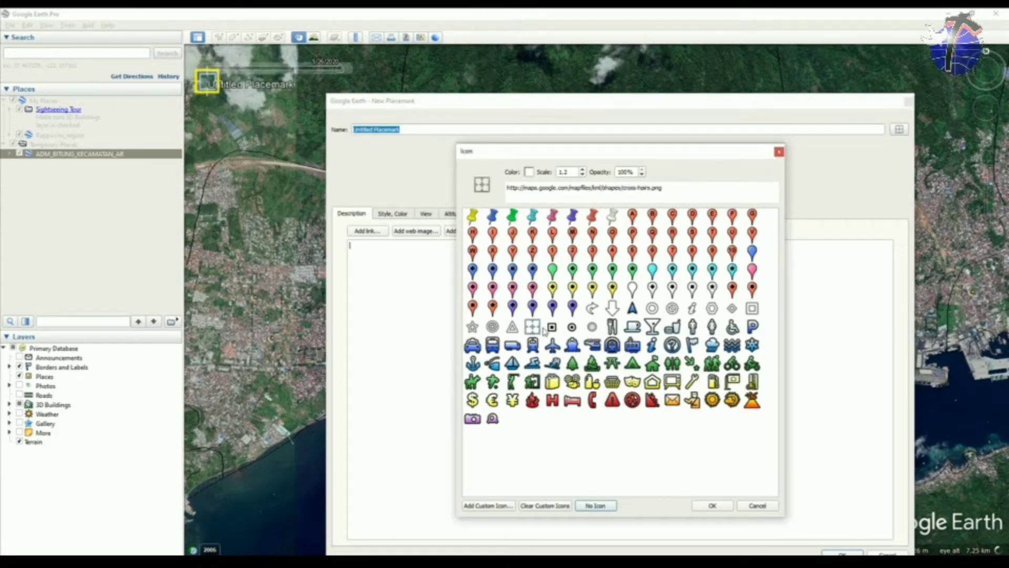
left_click(709, 506)
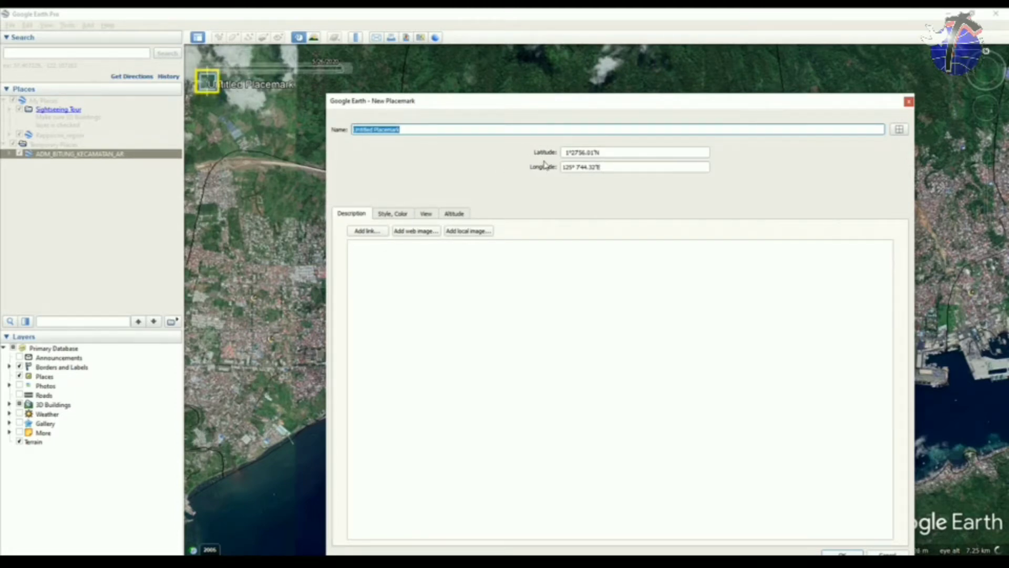
left_click_drag(215, 94, 207, 75)
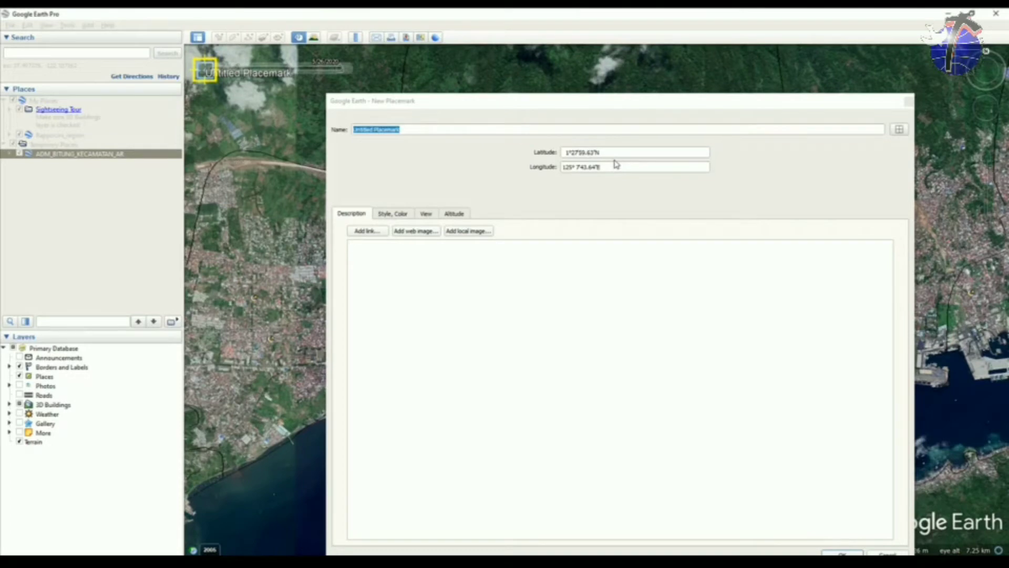
left_click_drag(501, 103, 555, 100)
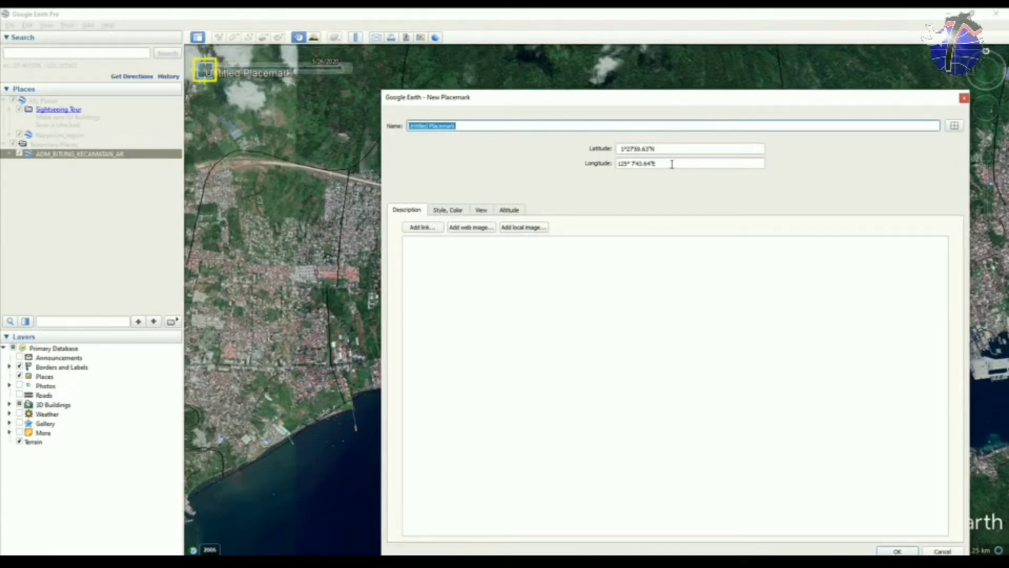
- Name the placemark with its own longitude and latitude, 125°7'43.64"E 1°27'59.63"N, and save it
left_click_drag(671, 164, 593, 183)
key("ctrl+c")
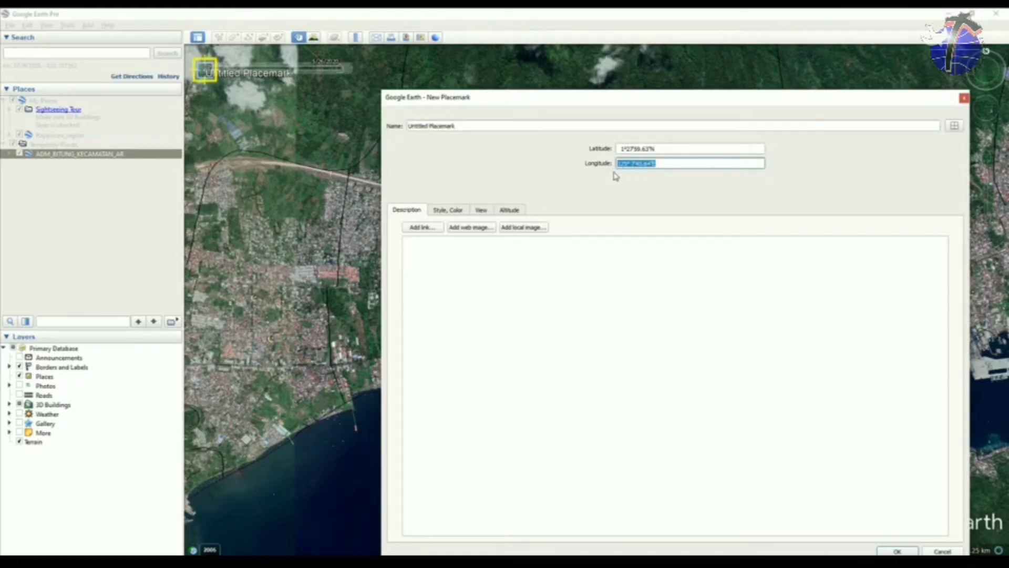
left_click_drag(475, 127, 372, 135)
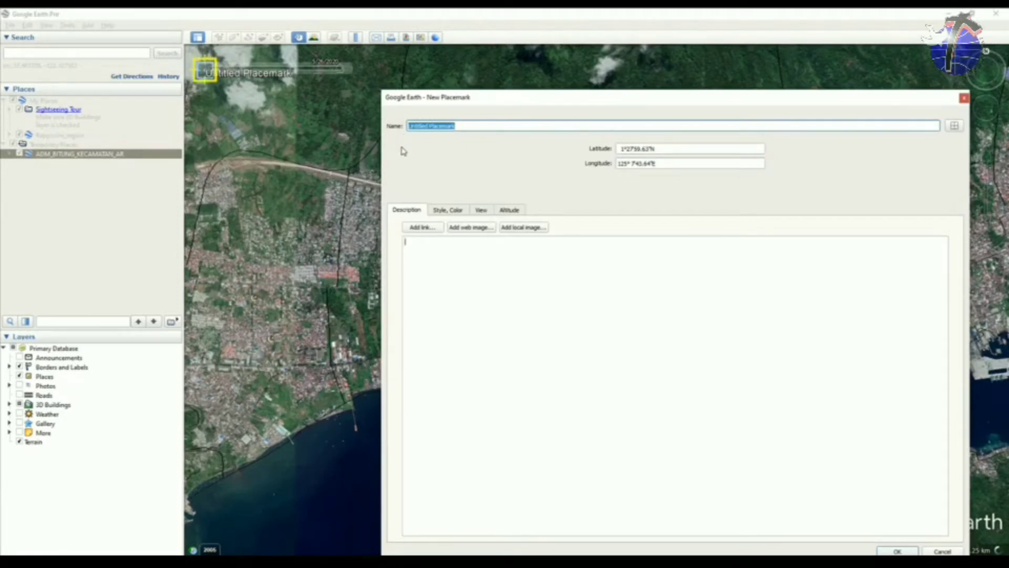
key("ctrl+v")
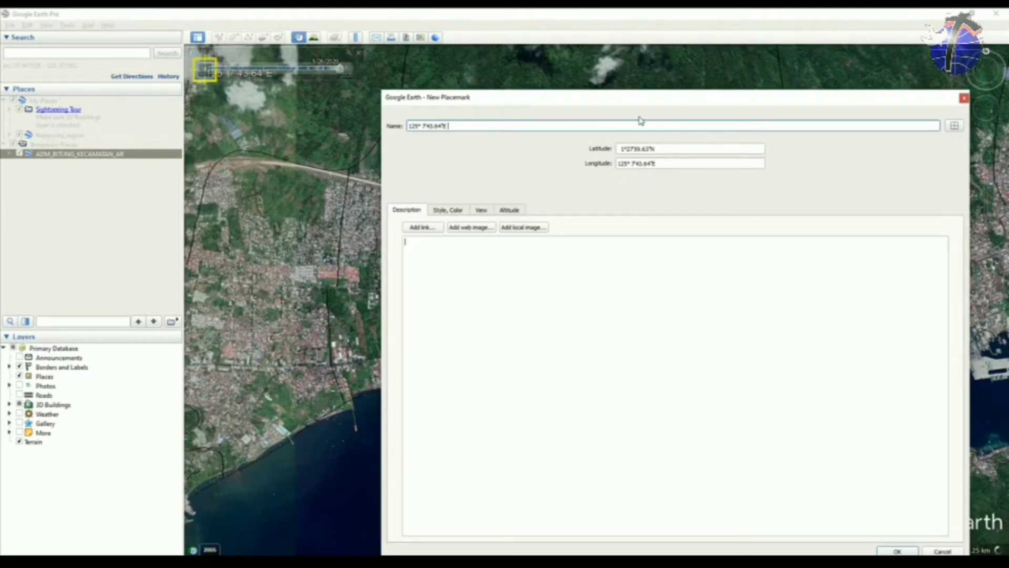
left_click_drag(660, 148, 610, 151)
key("ctrl+c")
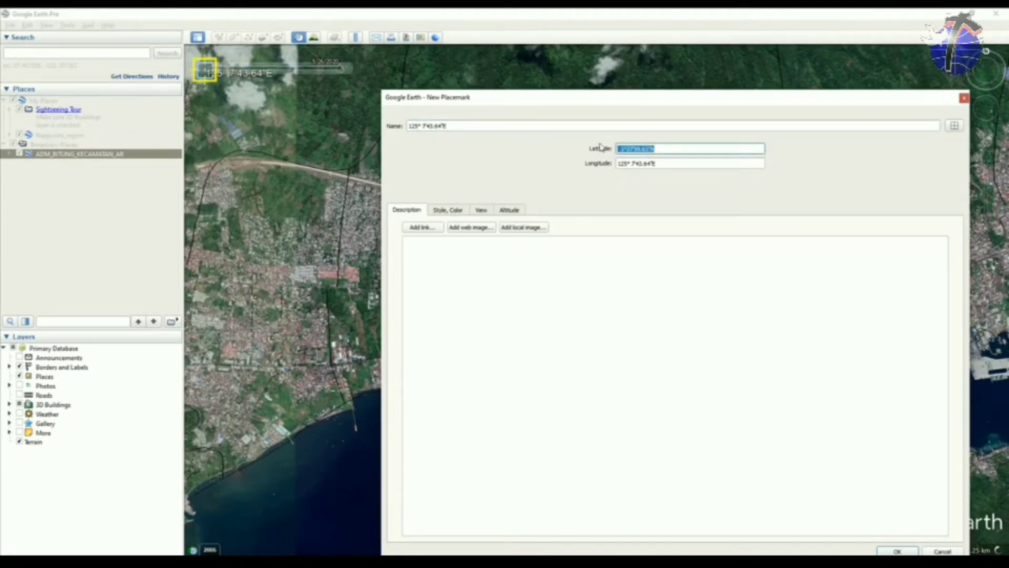
left_click(515, 127)
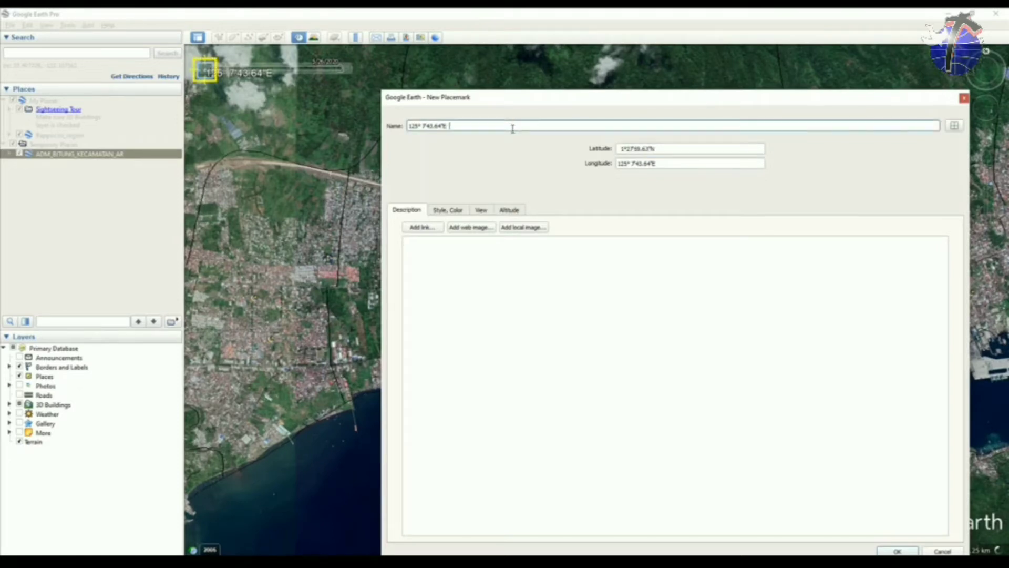
key("ctrl+v")
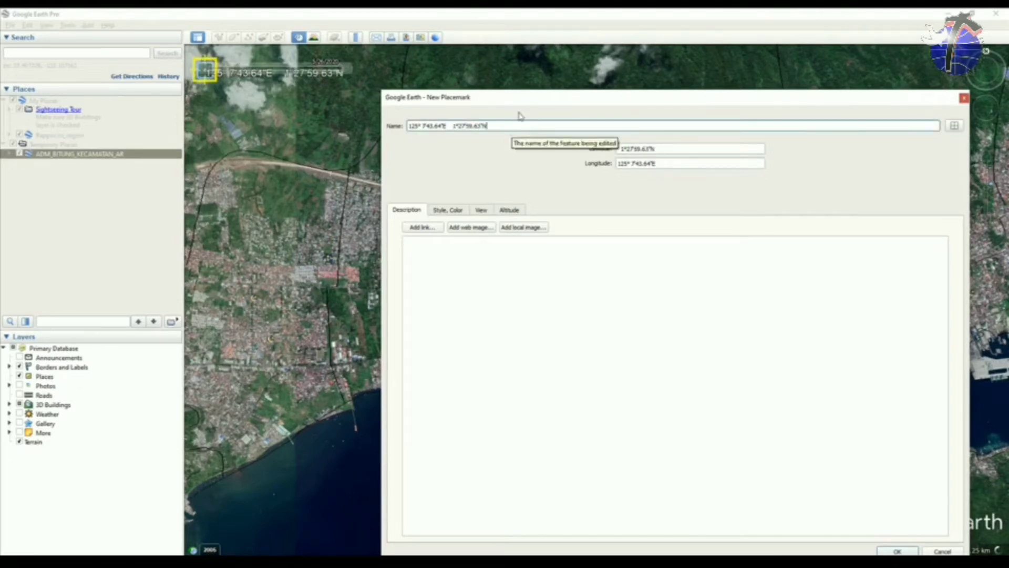
left_click_drag(523, 102, 474, 73)
left_click(659, 236)
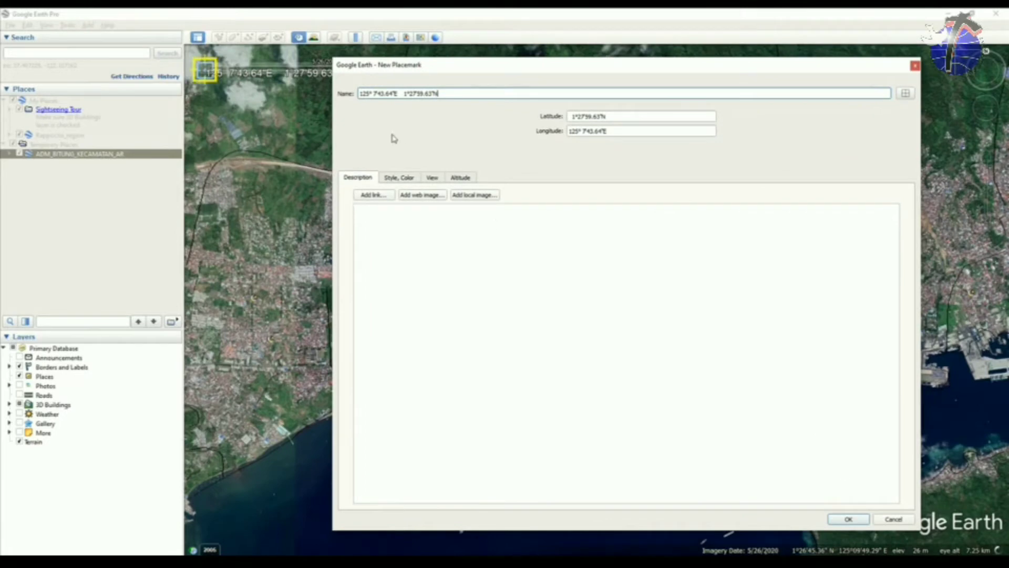
left_click(848, 519)
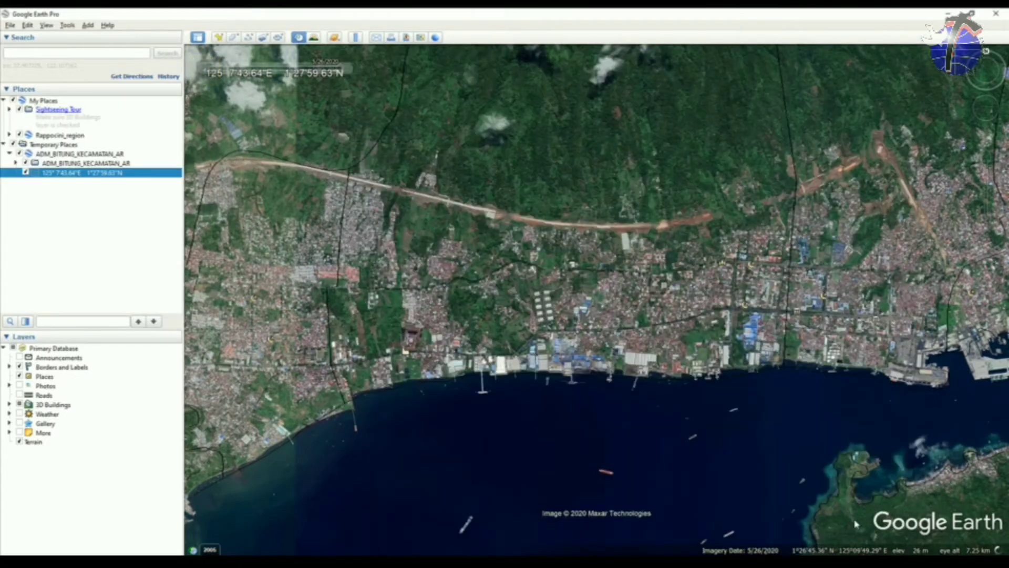
- Add a second placemark near the northeast corner of the map view, at about 1°27'54"N, 125°11'46"E
left_click(218, 37)
left_click_drag(501, 66, 251, 319)
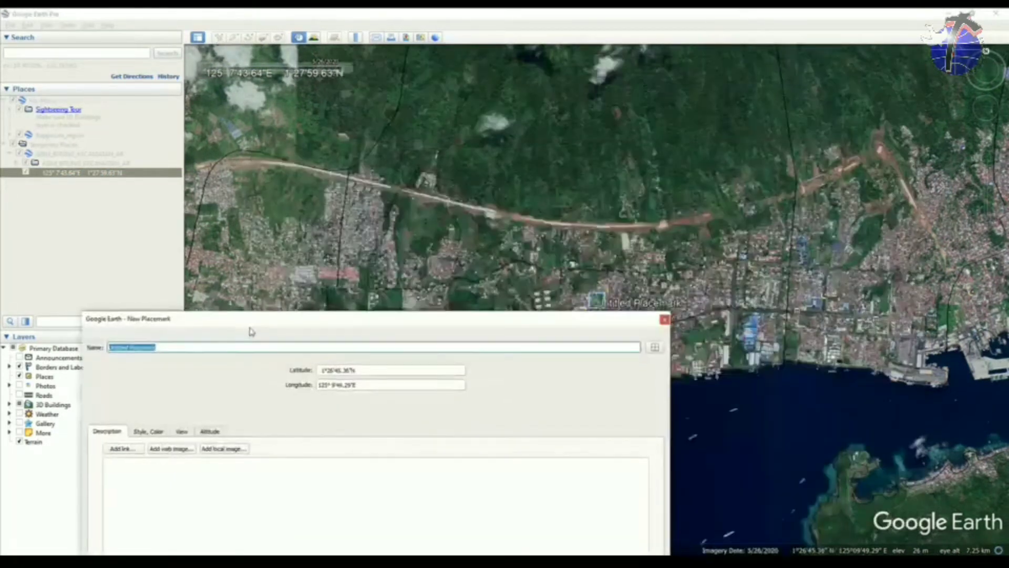
left_click_drag(596, 298, 853, 89)
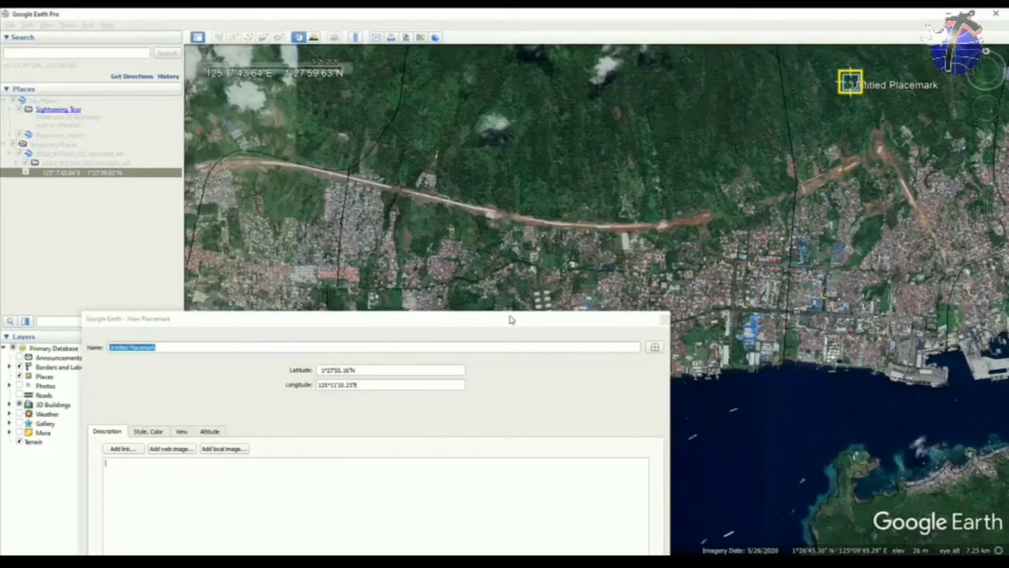
left_click_drag(511, 319, 622, 241)
left_click_drag(856, 88, 961, 95)
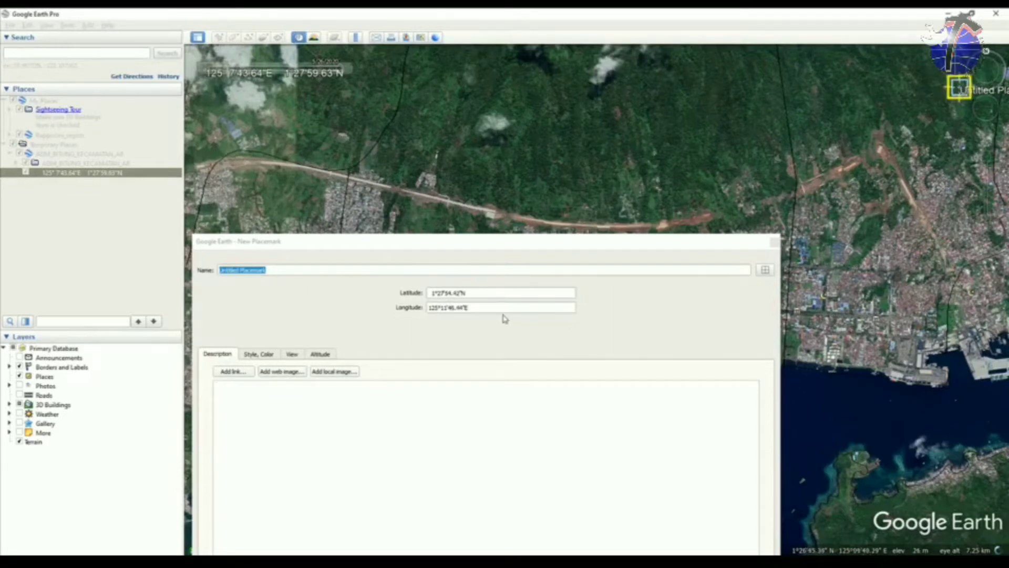
left_click_drag(503, 309, 350, 315)
key("ctrl+c")
triple_click(288, 270)
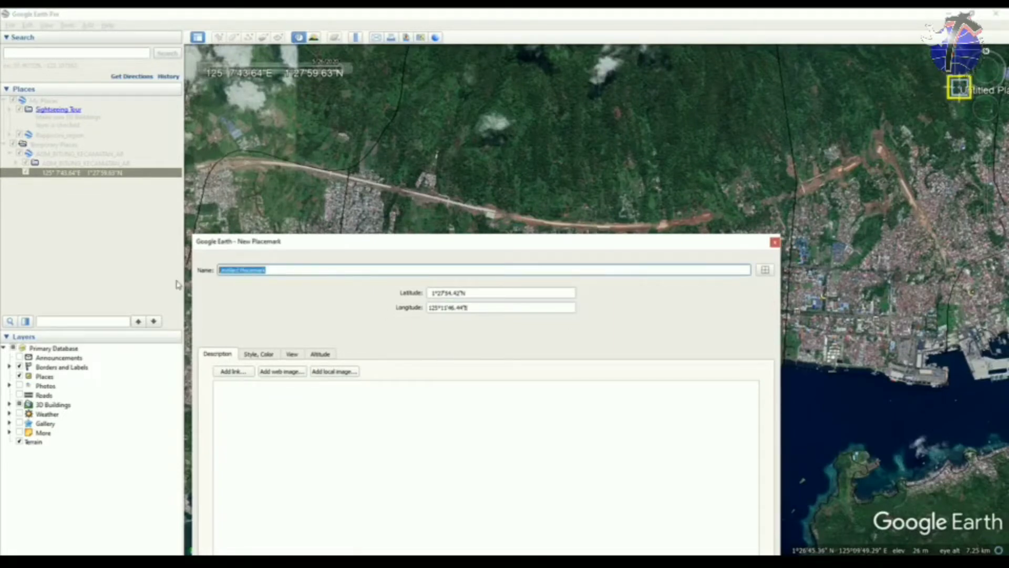
key("ctrl+v")
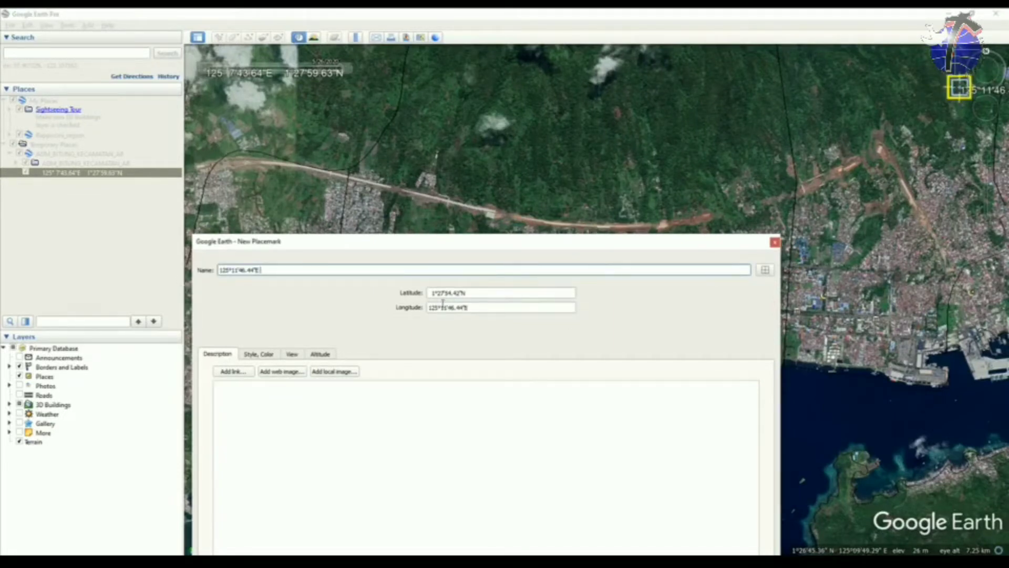
key("shift+Left")
key("shift+Left")
key("shift+Left")
key("shift+Left")
key("ctrl+a")
key("ctrl+x")
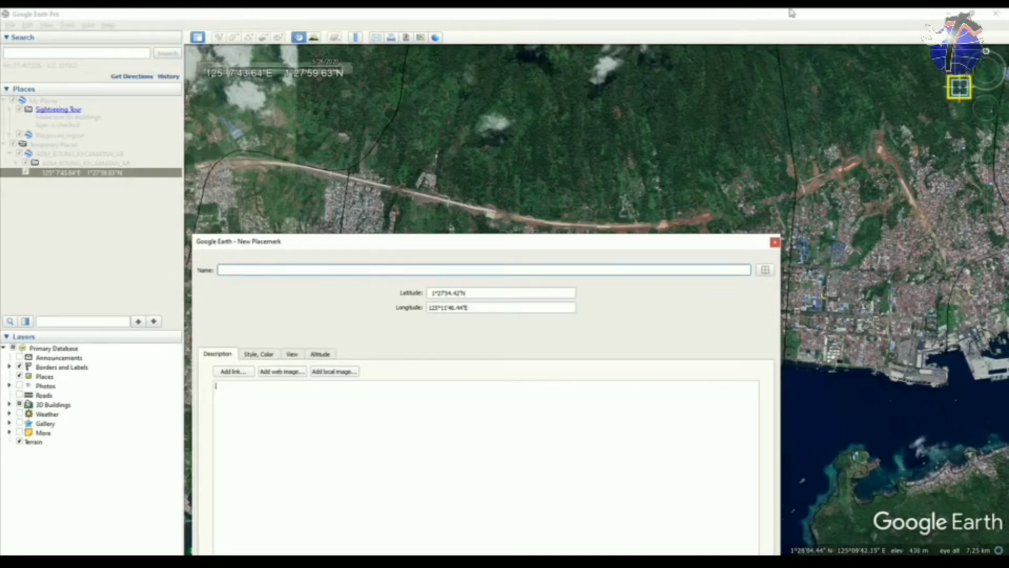
- Reposition the second placemark farther west along the view's northern edge, to about 1°27'58"N, 125°11'5"E
left_click_drag(960, 94, 842, 83)
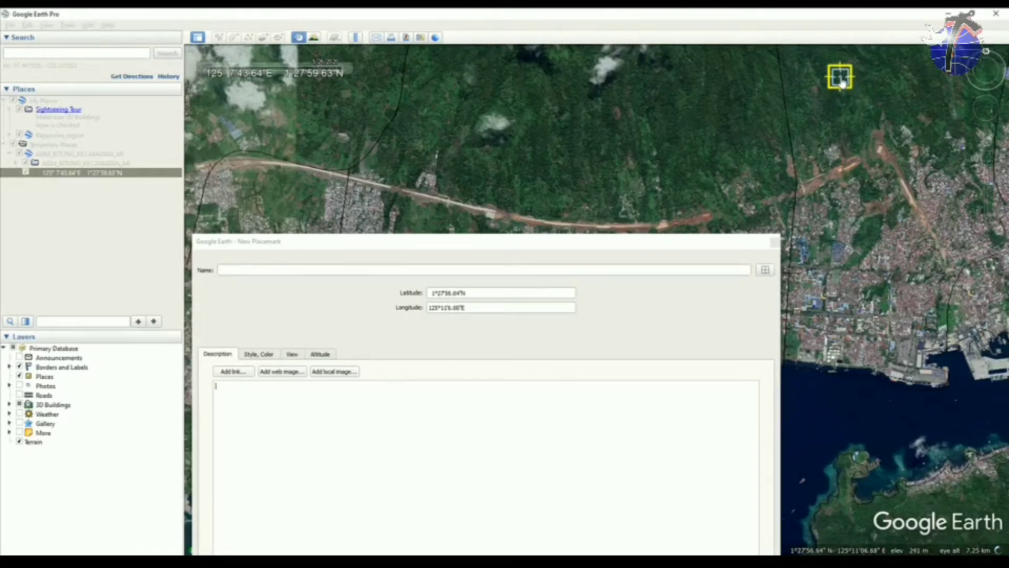
left_click_drag(640, 246, 642, 86)
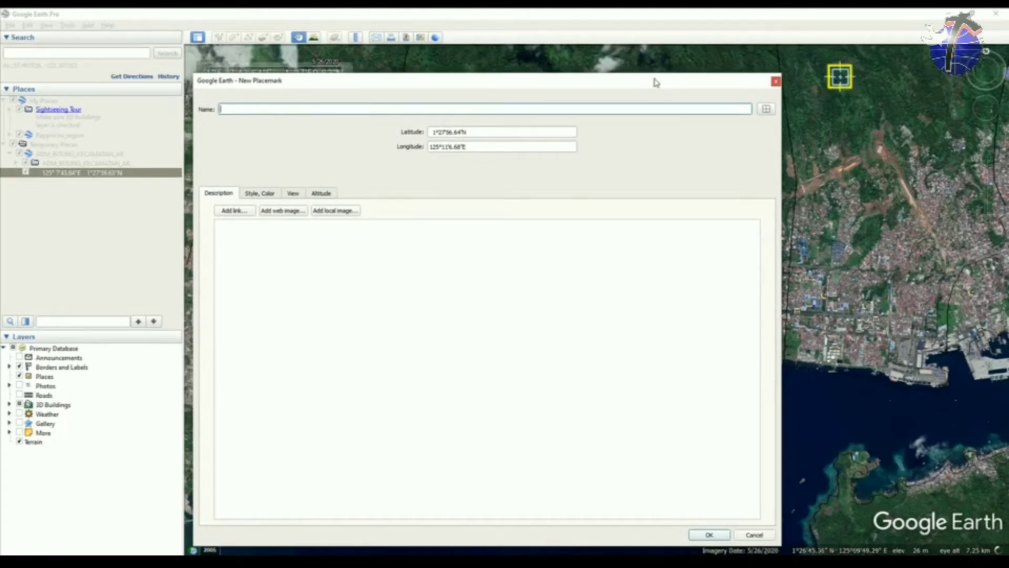
left_click_drag(655, 82, 656, 82)
left_click_drag(779, 157, 847, 176)
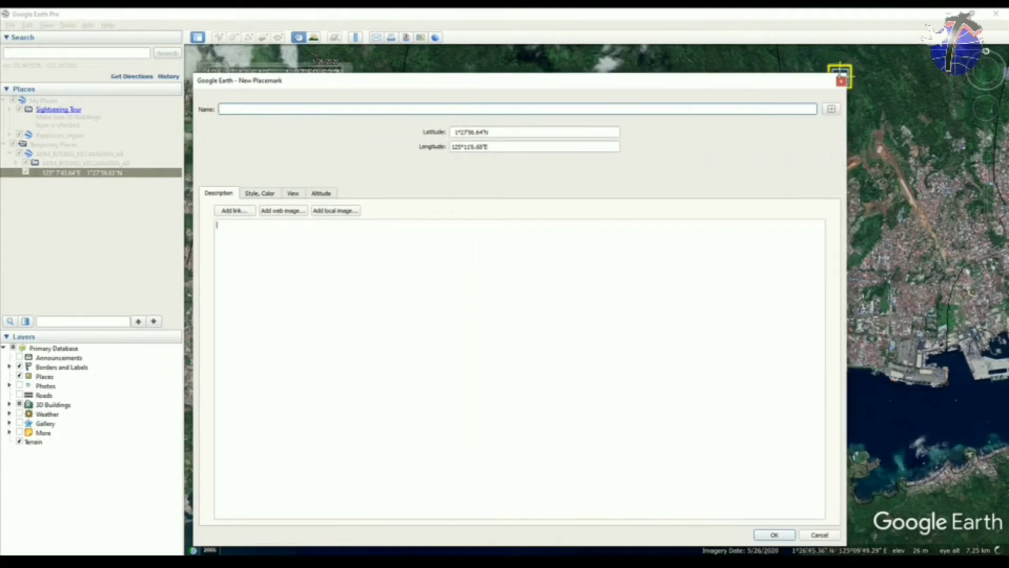
left_click_drag(842, 80, 838, 77)
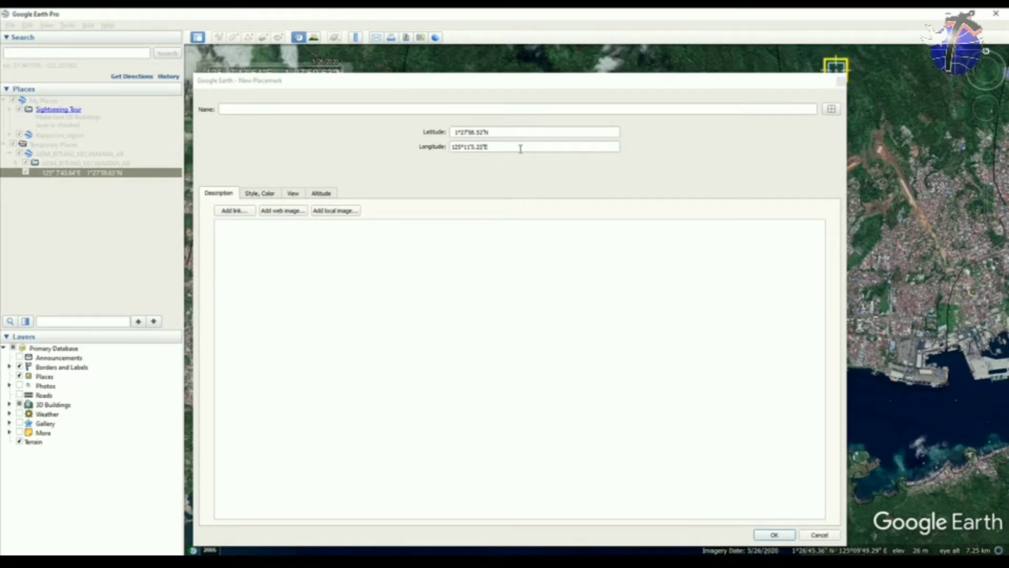
- Name the second placemark with its own longitude and latitude, 125°11'5.22"E 1°27'58.52"N, and save it
left_click_drag(519, 148, 395, 188)
left_click(287, 105)
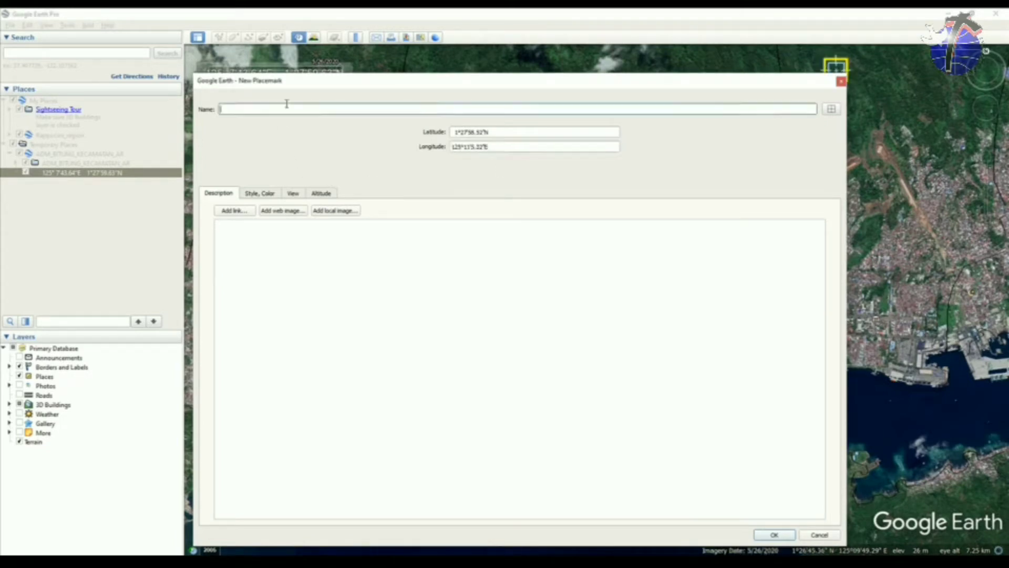
key("ctrl+v")
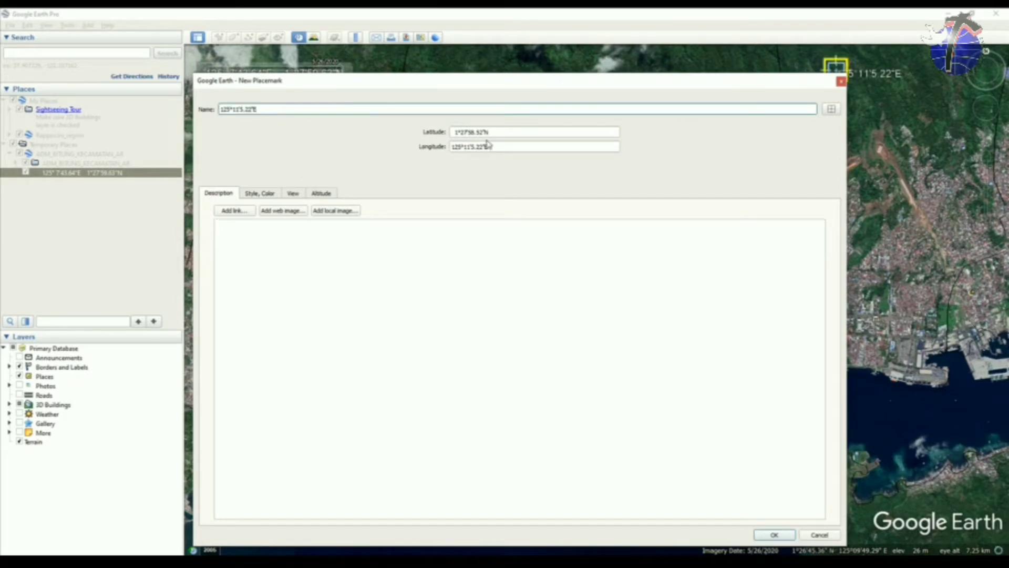
left_click(500, 131)
left_click_drag(500, 131, 344, 176)
left_click(362, 110)
key("ctrl+v")
left_click(508, 293)
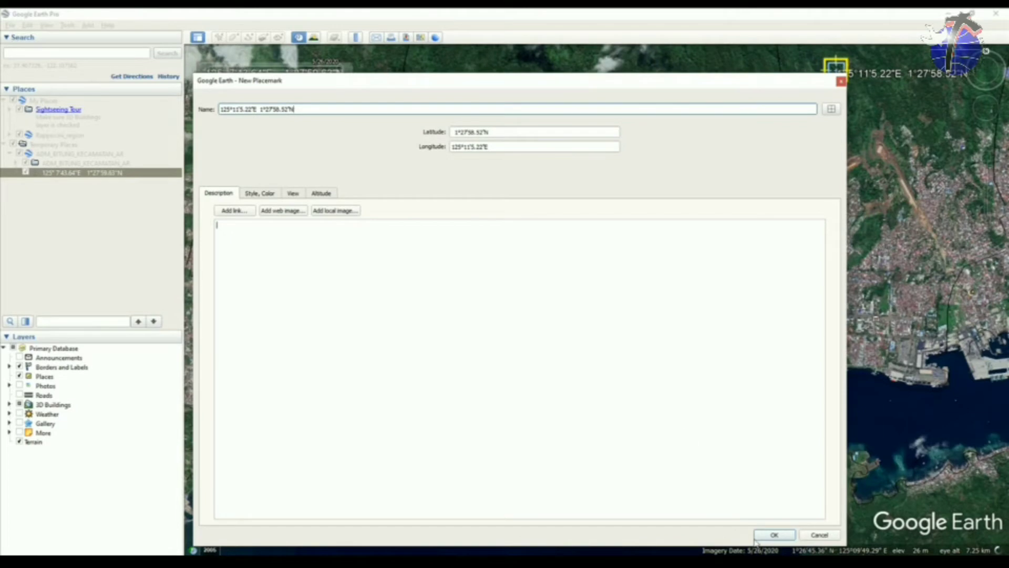
left_click(774, 535)
- Add a third placemark near the southeast corner of the map view, at about 1°25'29.10"N, 125°11'7.37"E
left_click(218, 37)
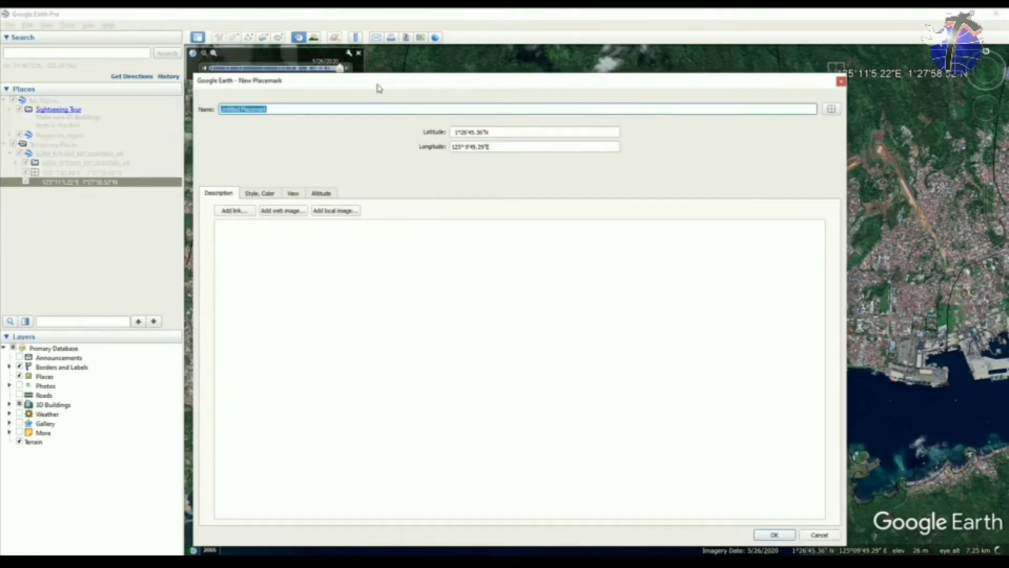
left_click_drag(596, 300, 863, 528)
left_click_drag(357, 195, 663, 57)
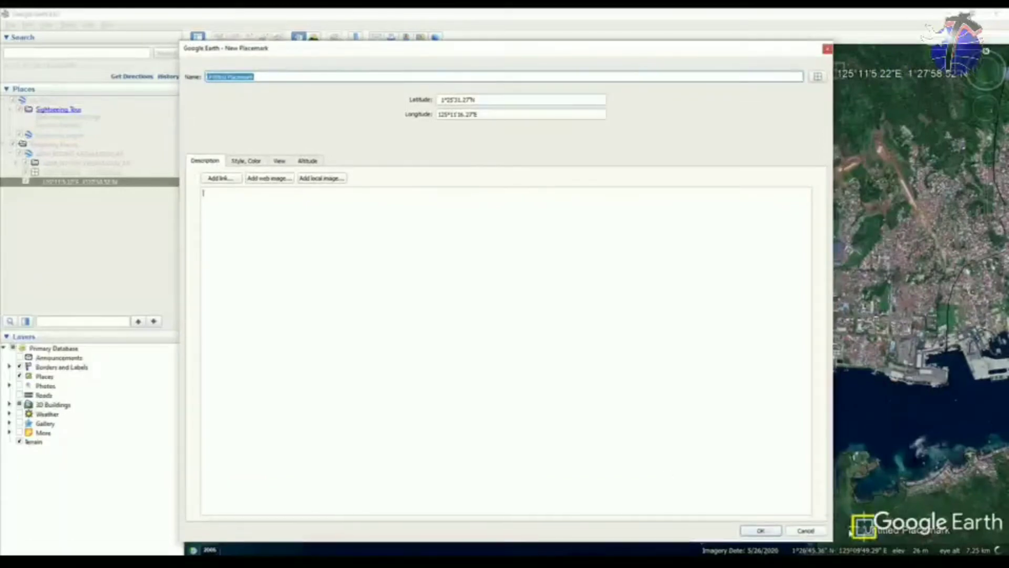
left_click_drag(864, 526, 837, 538)
- Name the third placemark with its own longitude and latitude, 125°11'7.37"E 1°25'29.10"N, and save it
left_click(326, 145)
left_click_drag(318, 79, 144, 97)
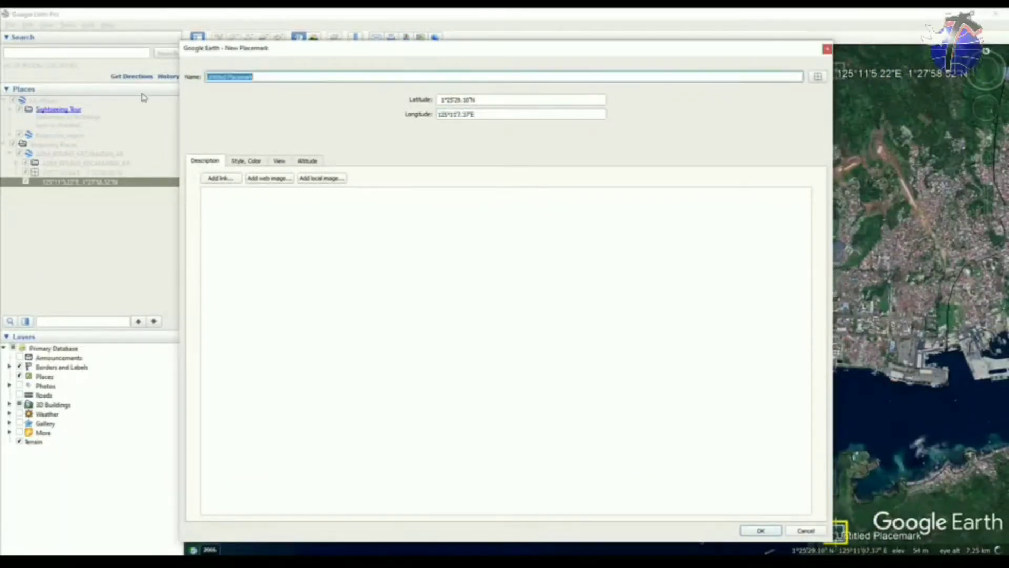
type("v")
left_click(318, 147)
key("ctrl+c")
left_click_drag(232, 78, 166, 78)
key("ctrl+v")
left_click_drag(486, 100, 297, 110)
key("ctrl+c")
left_click(298, 78)
key("ctrl+v")
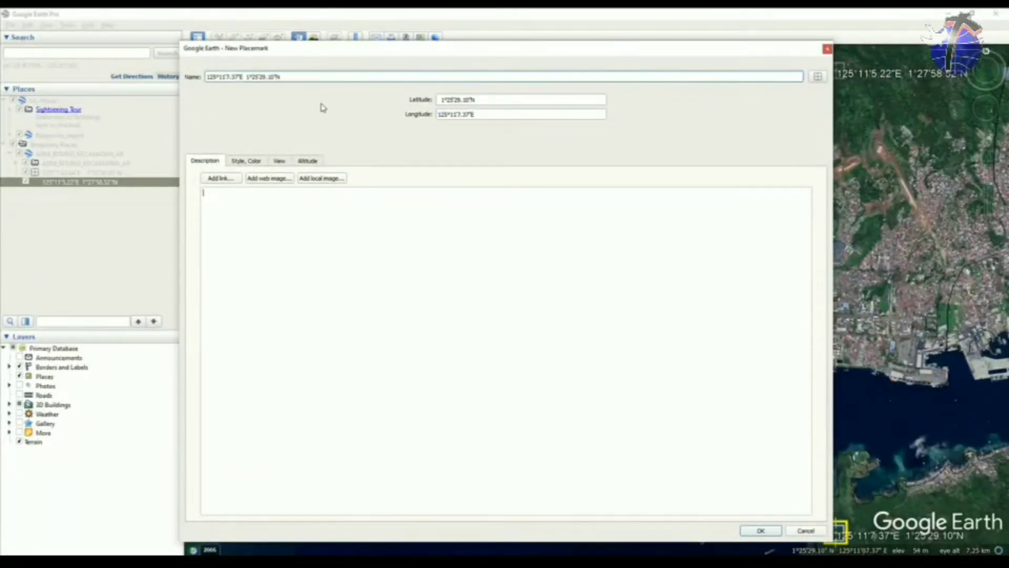
left_click(768, 528)
- Add a fourth placemark near the southwest corner of the map view, at about 1°25'31.27"N, 125°7'40.57"E
left_click(218, 37)
left_click_drag(286, 53, 773, 165)
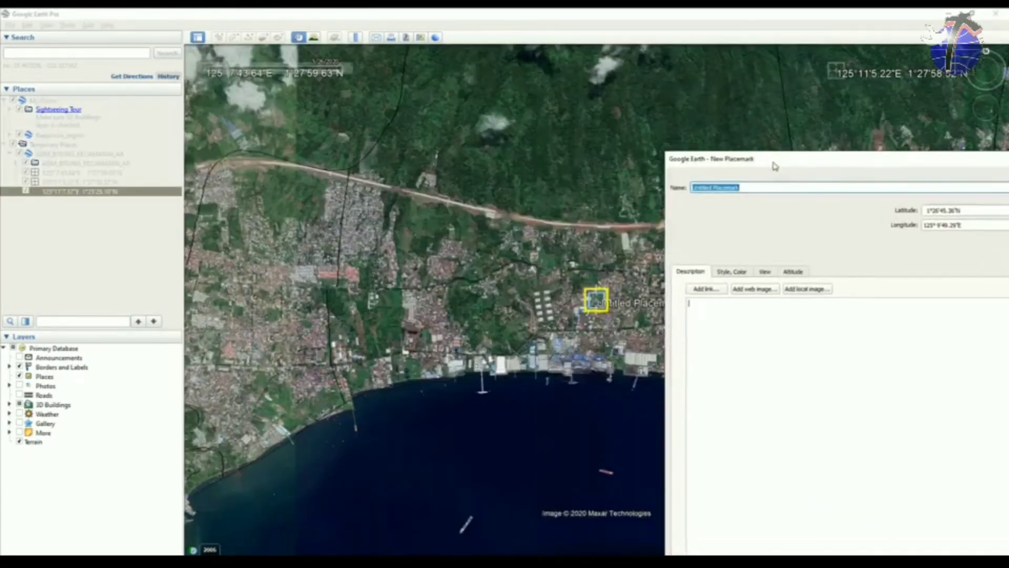
left_click_drag(595, 358, 200, 527)
- Name the fourth placemark with its own longitude and latitude, 125°7'40.57"E 1°25'31.27"N, and save it
left_click_drag(507, 128, 452, 128)
key("ctrl+c")
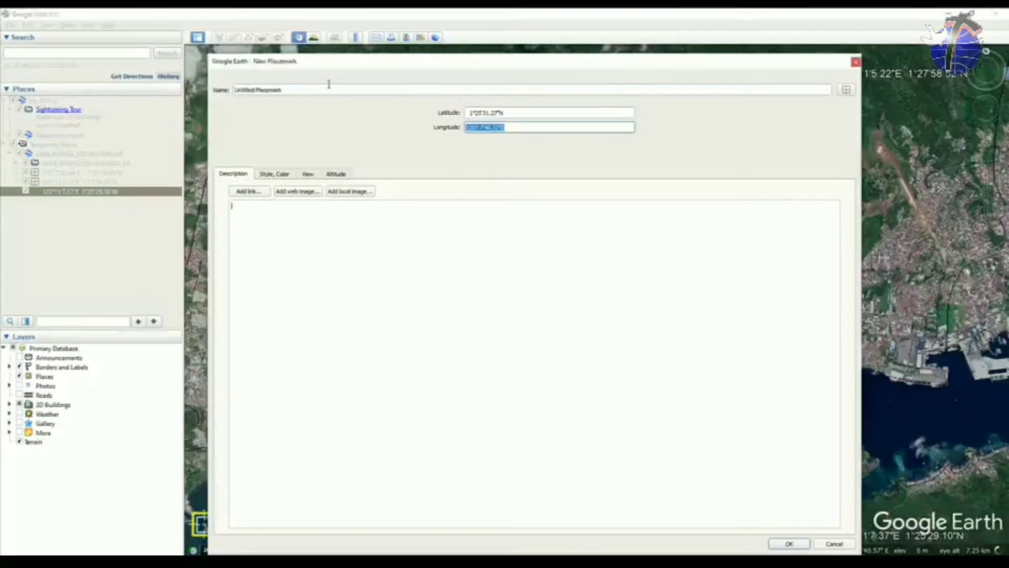
left_click_drag(305, 89, 225, 89)
key("ctrl+v")
left_click_drag(508, 113, 331, 143)
key("ctrl+c")
left_click(312, 90)
key("ctrl+v")
left_click(789, 543)
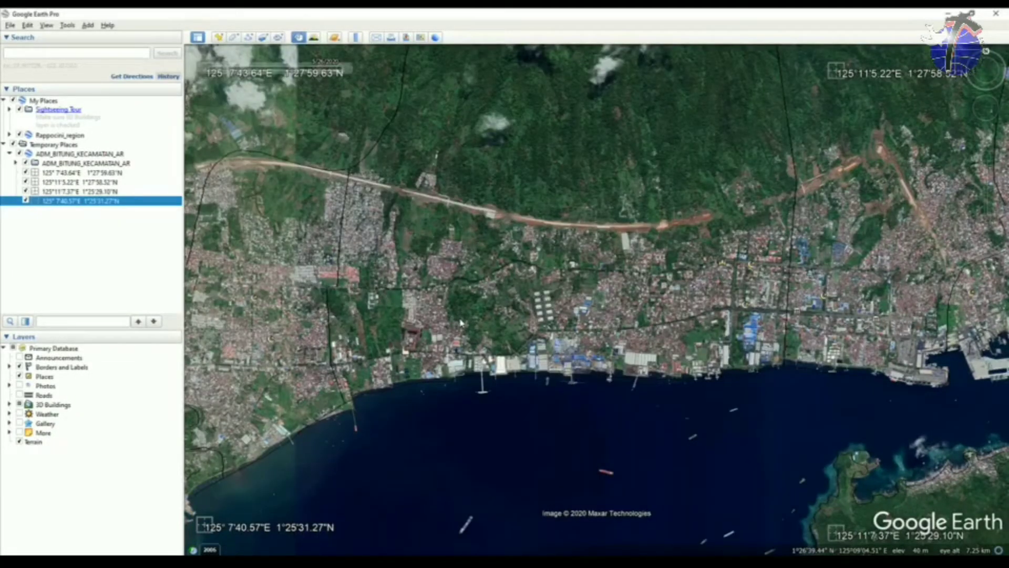
- Check the attributes of the district polygon in the middle of the view, especially its KECAMATAN value, and close them
left_click(461, 301)
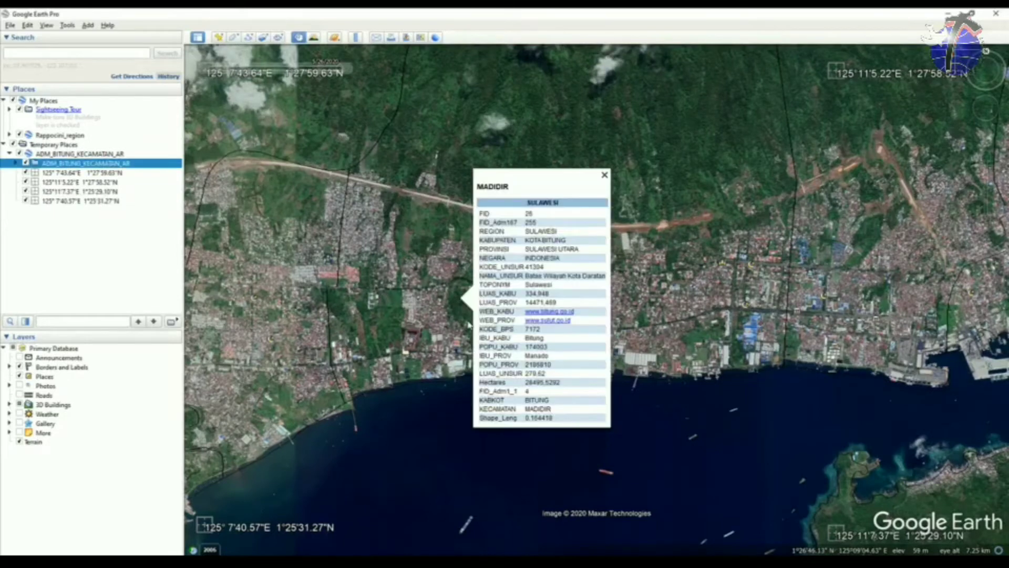
left_click_drag(565, 412, 520, 409)
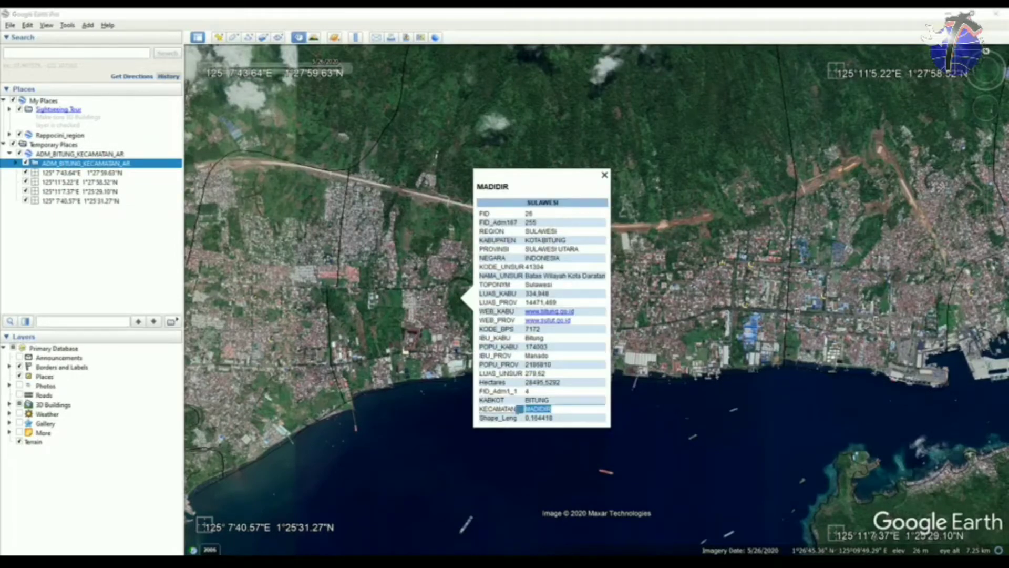
left_click(573, 405)
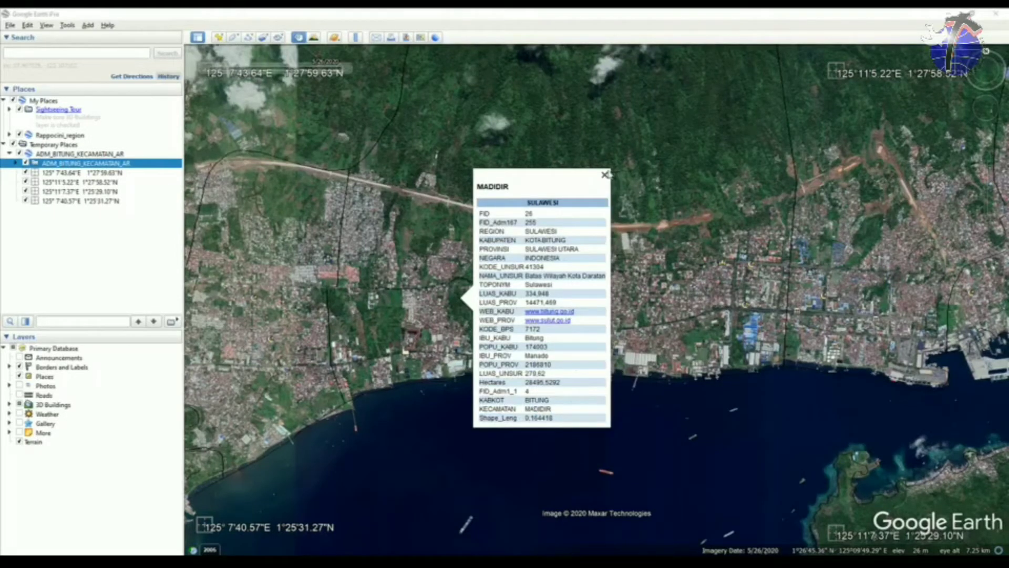
left_click(605, 174)
left_click(605, 174)
left_click(668, 190)
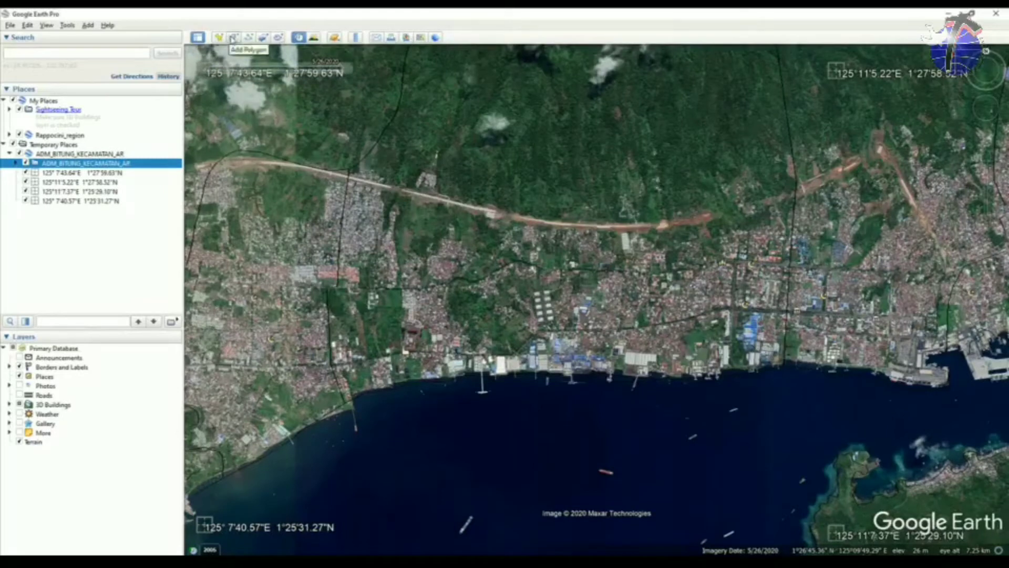
- Prepare the map view for saving as an image, hiding the title and description, legend, scale and compass
left_click(406, 41)
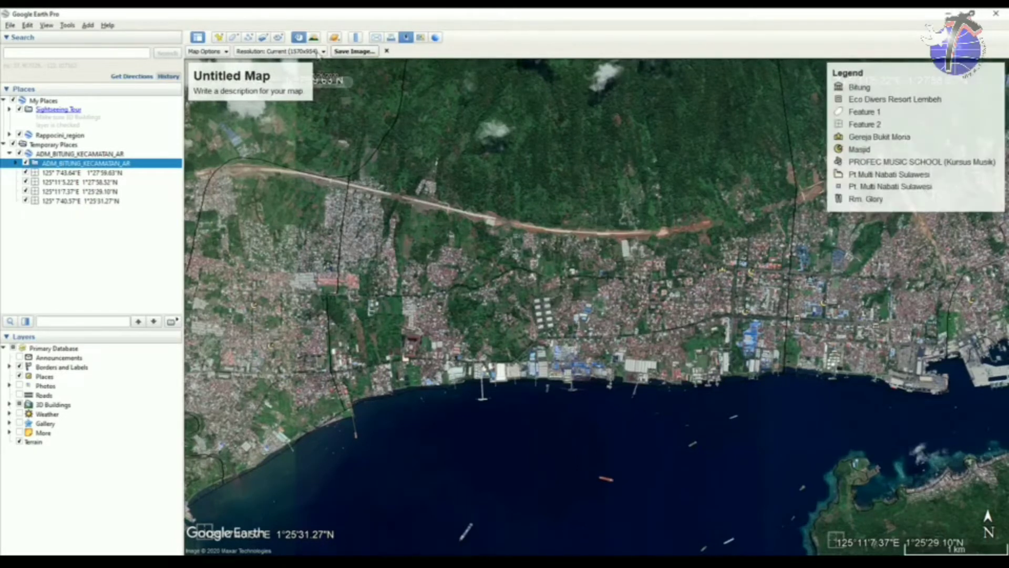
left_click(206, 52)
left_click(209, 54)
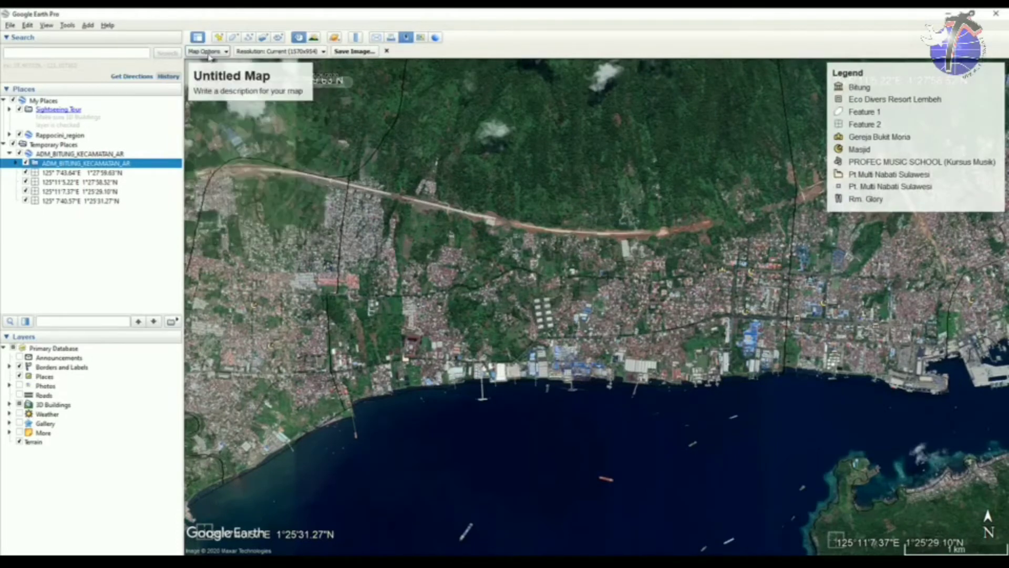
left_click(215, 53)
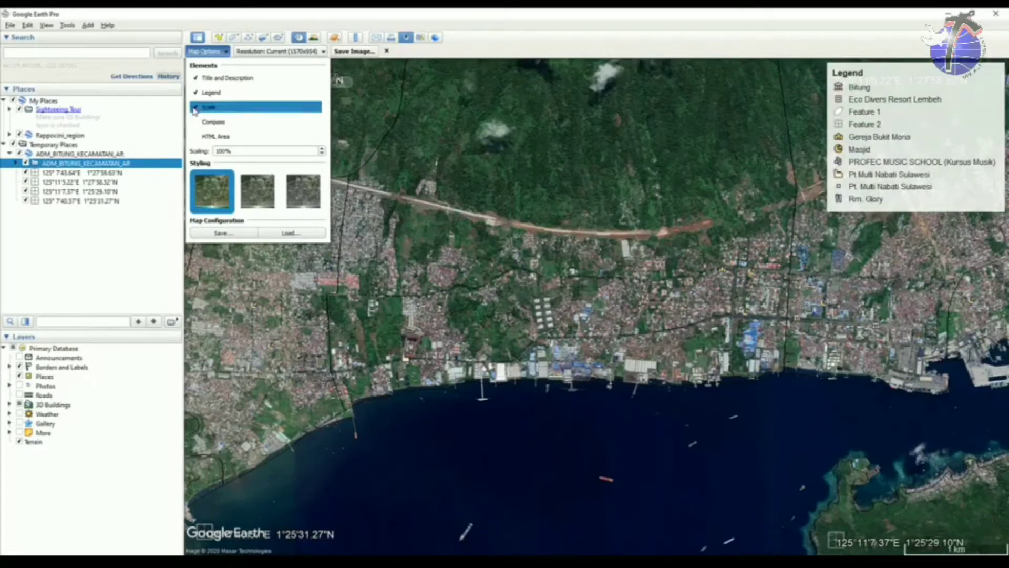
left_click(195, 106)
left_click(195, 92)
left_click(196, 79)
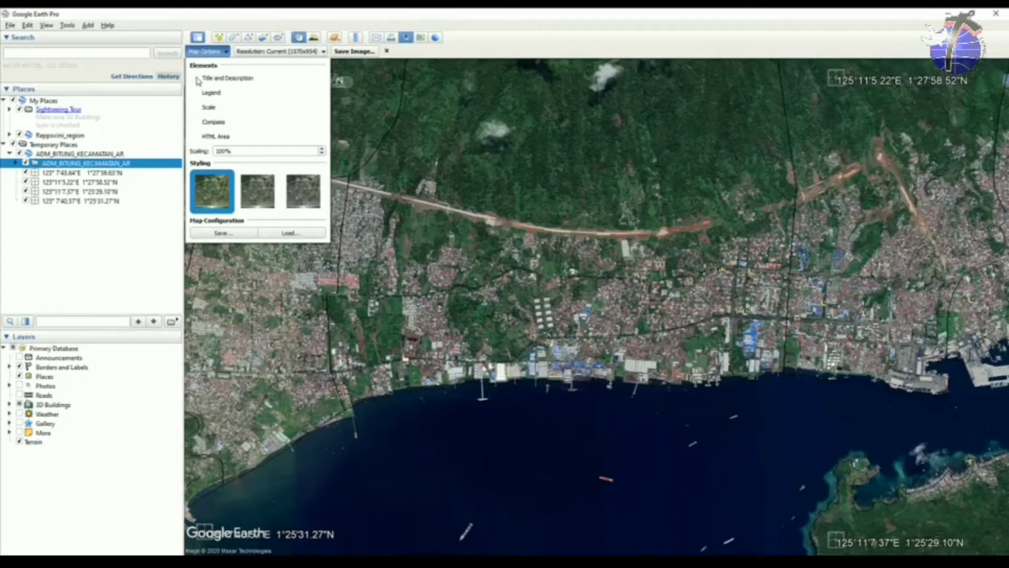
left_click(209, 52)
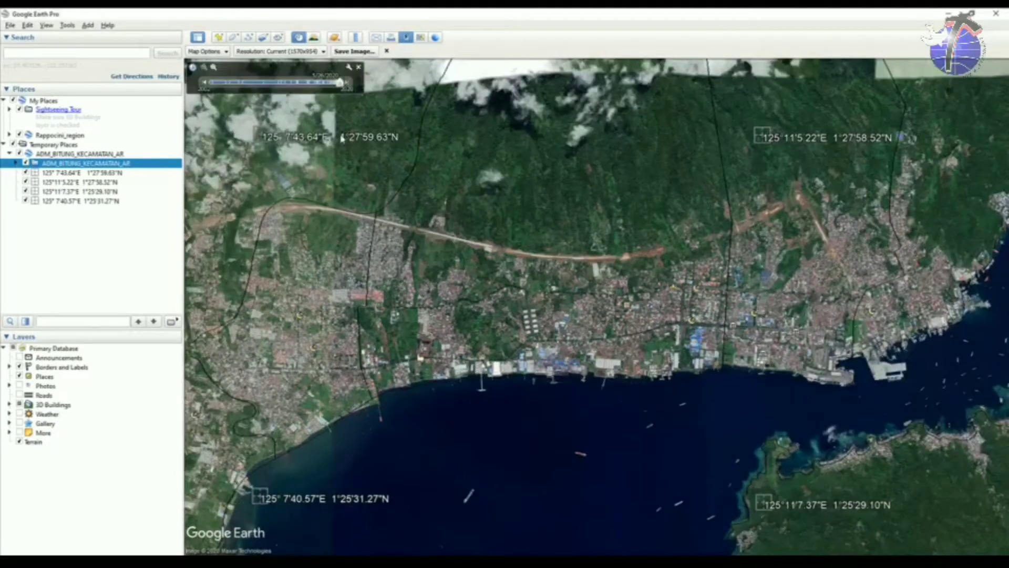
- Save the map image with all four corner placemarks in view to the Desktop as a JPEG named CITRA MADIDIR BITUNG
left_click(355, 51)
type("CITRA M")
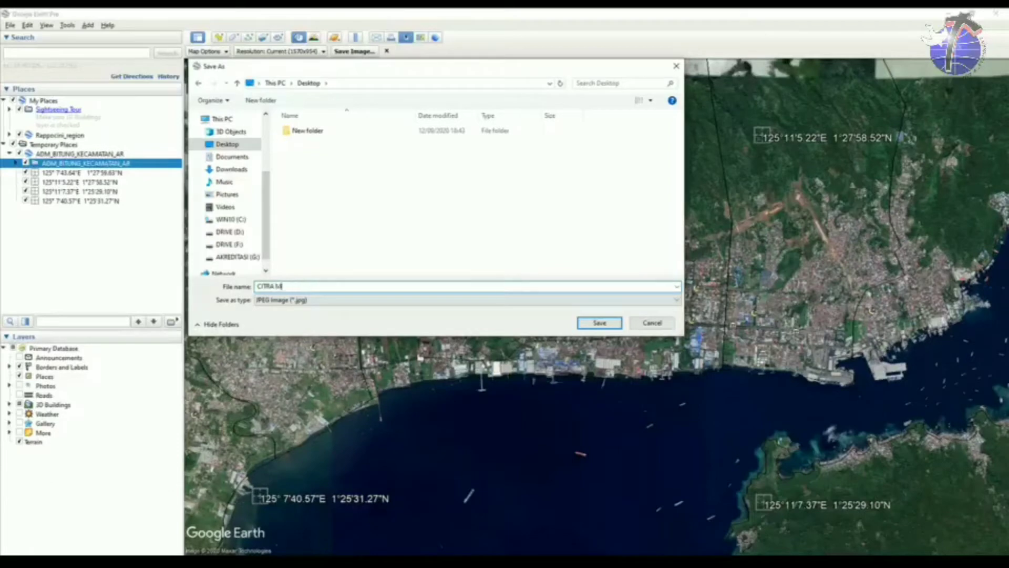
type("ADIDIR BITUNG")
left_click(272, 301)
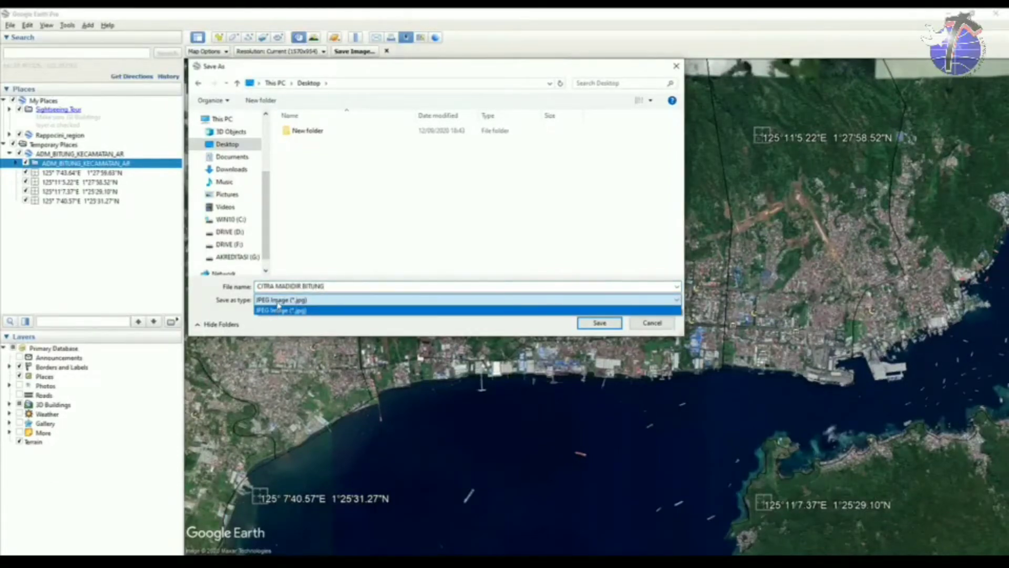
left_click(279, 303)
left_click(279, 304)
left_click(285, 303)
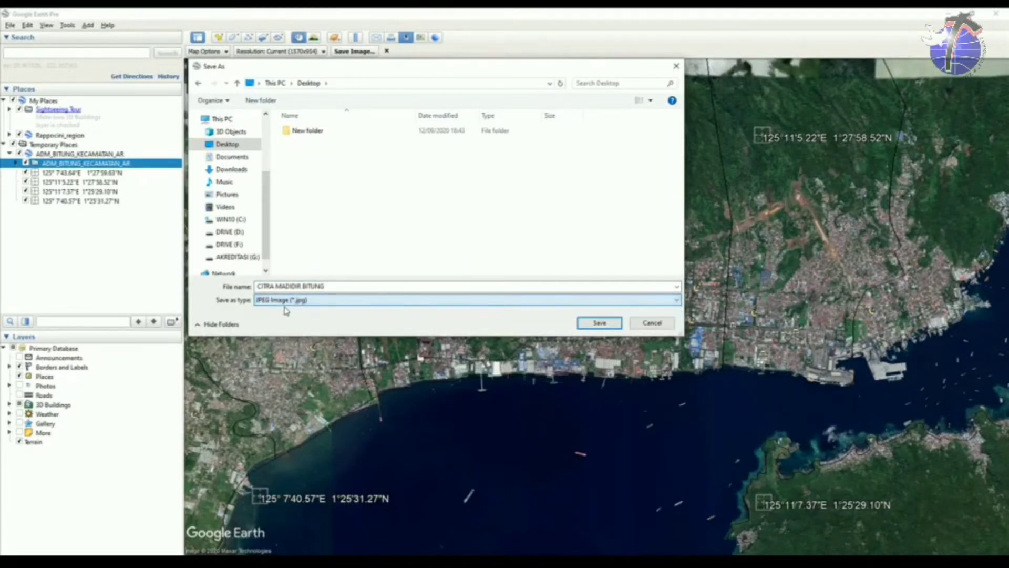
left_click(291, 303)
left_click(294, 303)
left_click(298, 303)
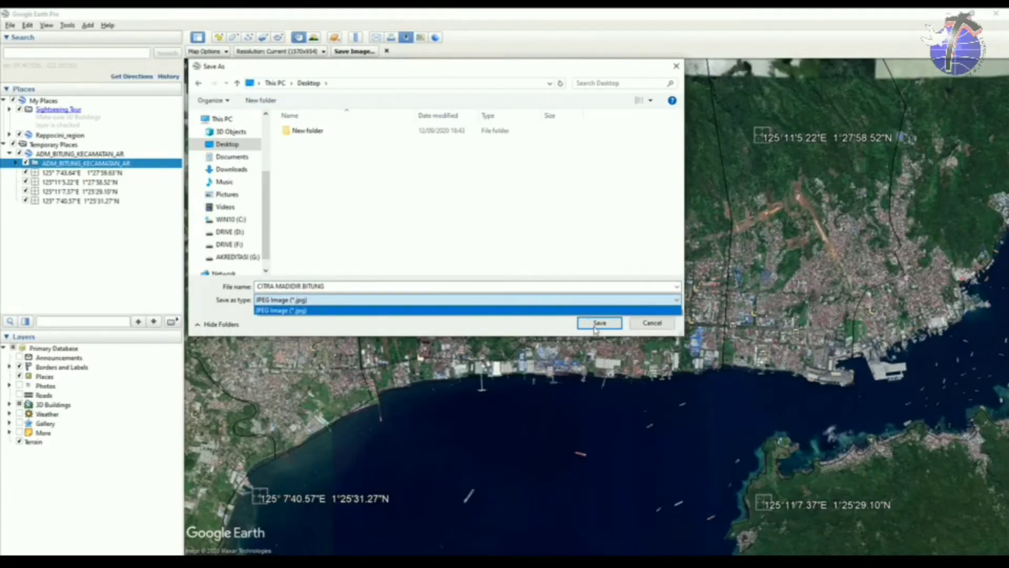
left_click(596, 330)
left_click(596, 329)
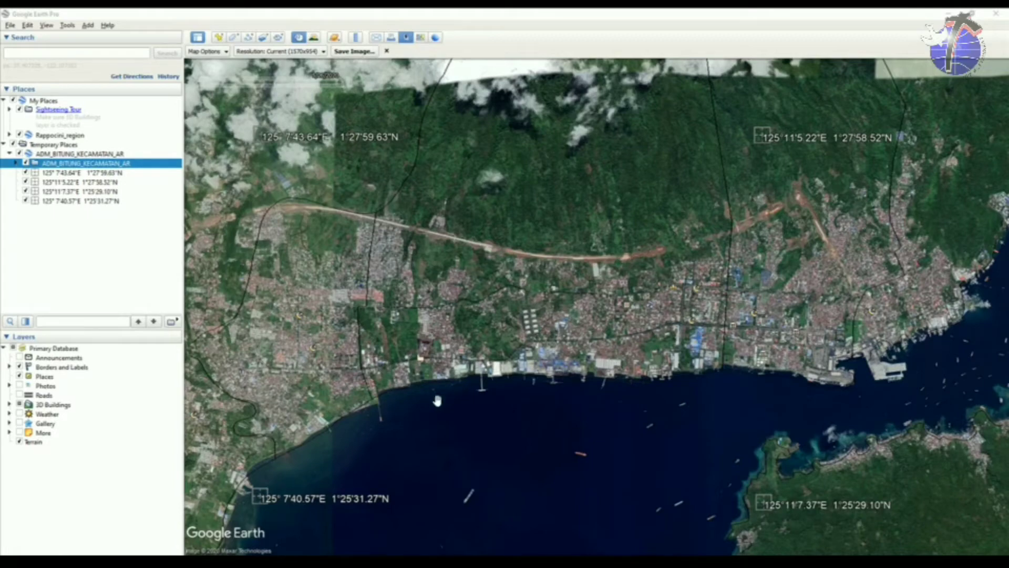
- Examine the buildings and storage tanks along the Madidir waterfront up close, and the wider area with its corner placemarks
scroll(561, 366, "up", 5)
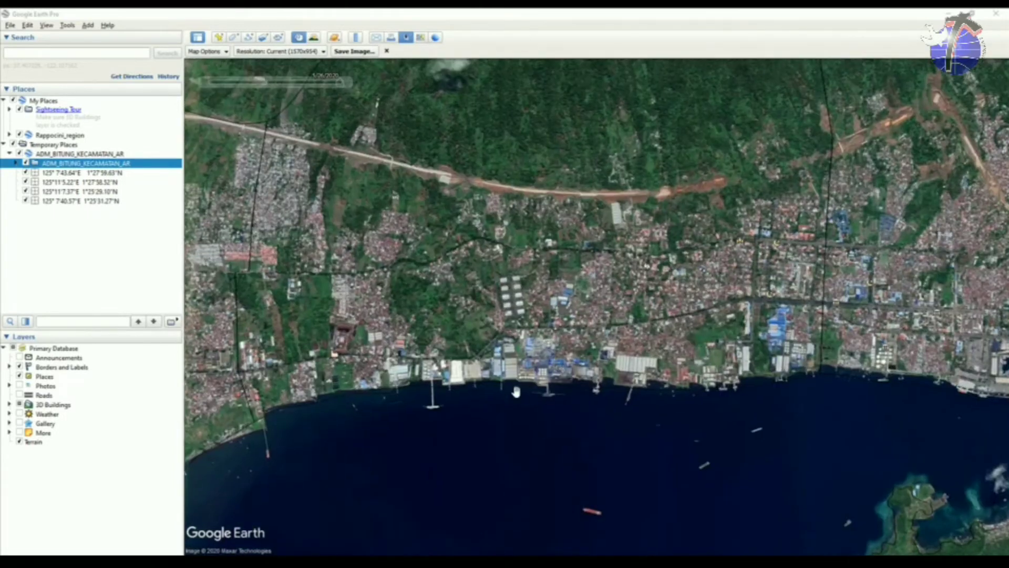
scroll(509, 363, "up", 5)
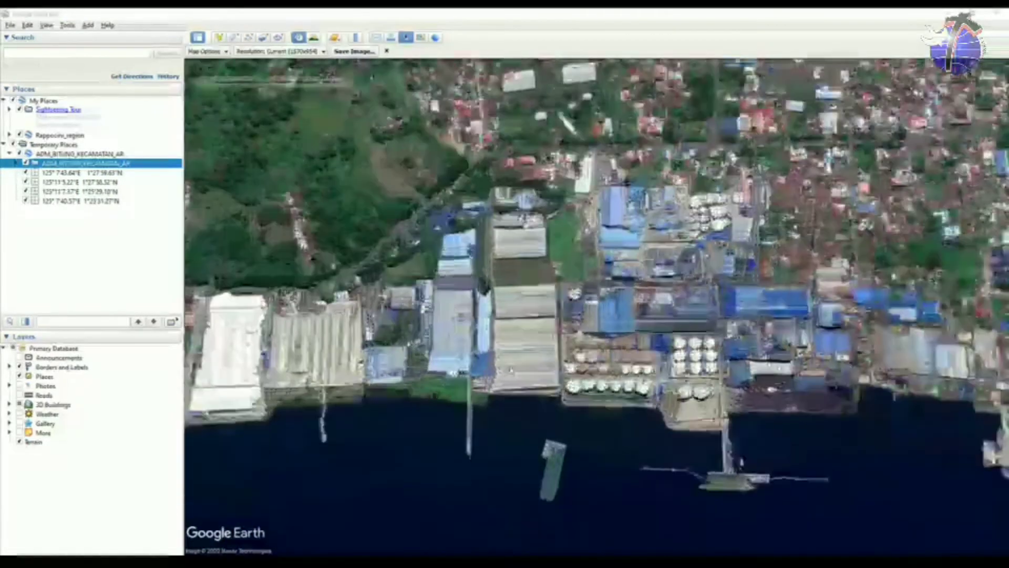
scroll(547, 334, "up", 3)
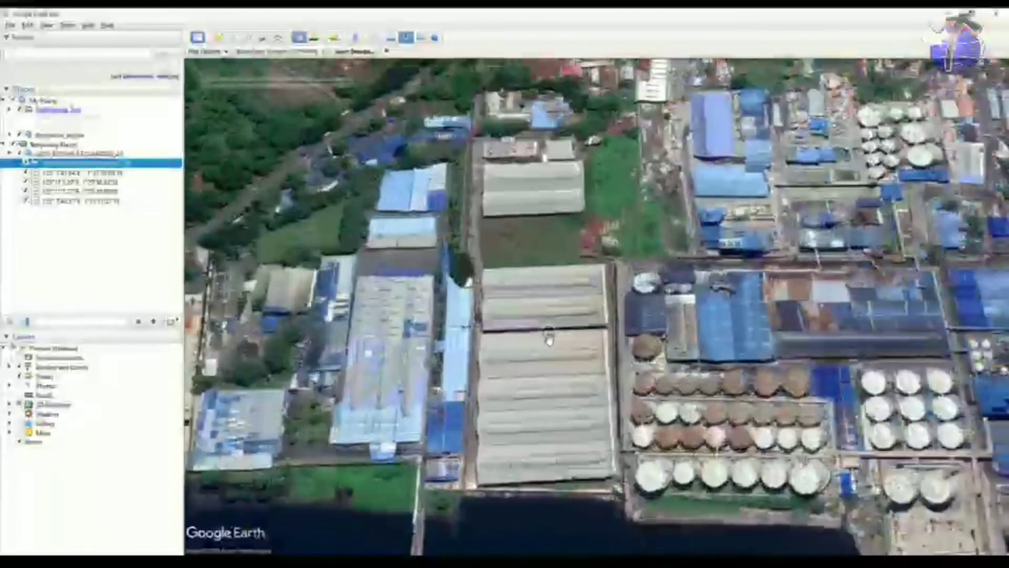
scroll(548, 339, "down", 4)
scroll(549, 339, "down", 2)
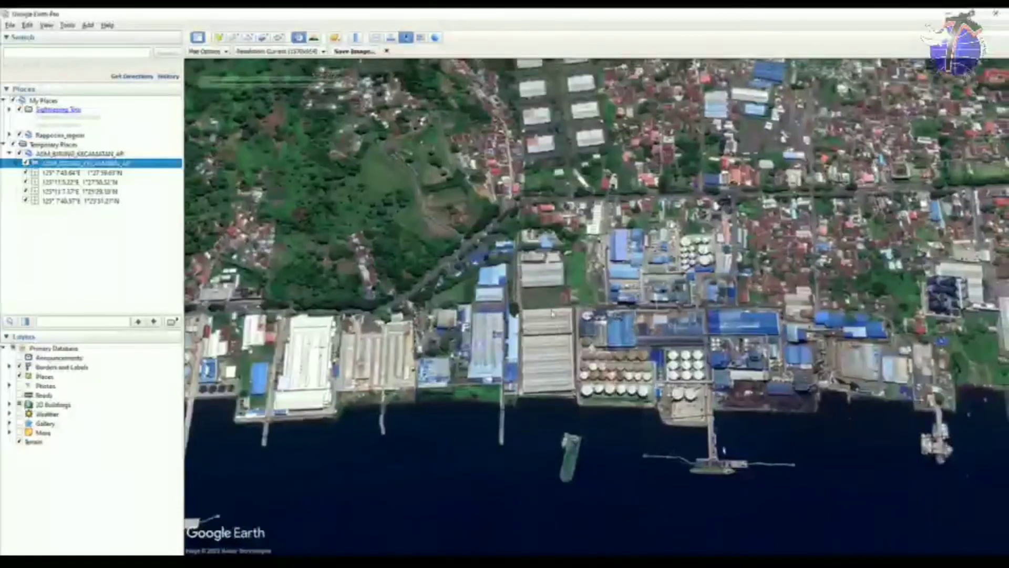
left_click(46, 26)
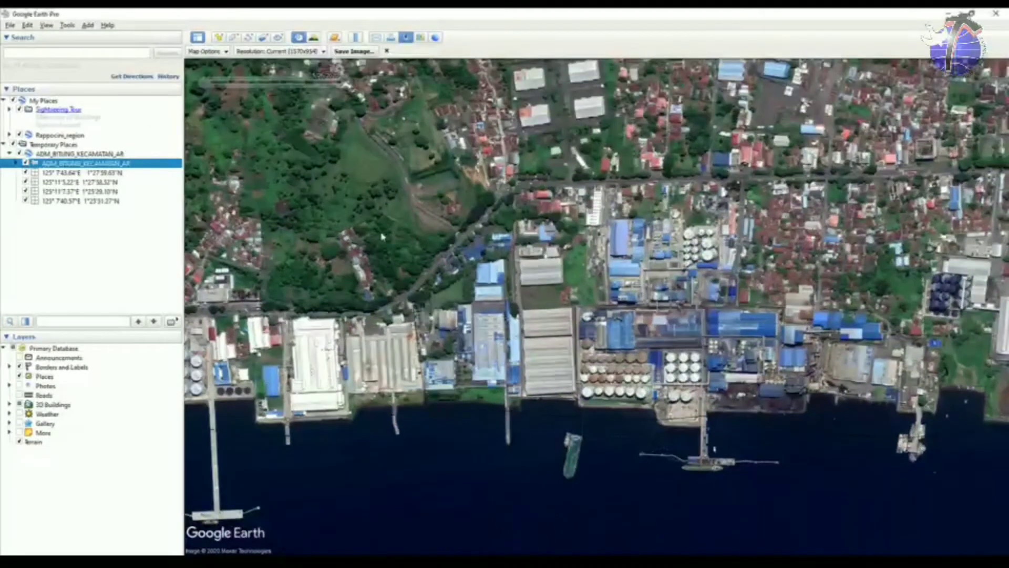
scroll(388, 235, "down", 3)
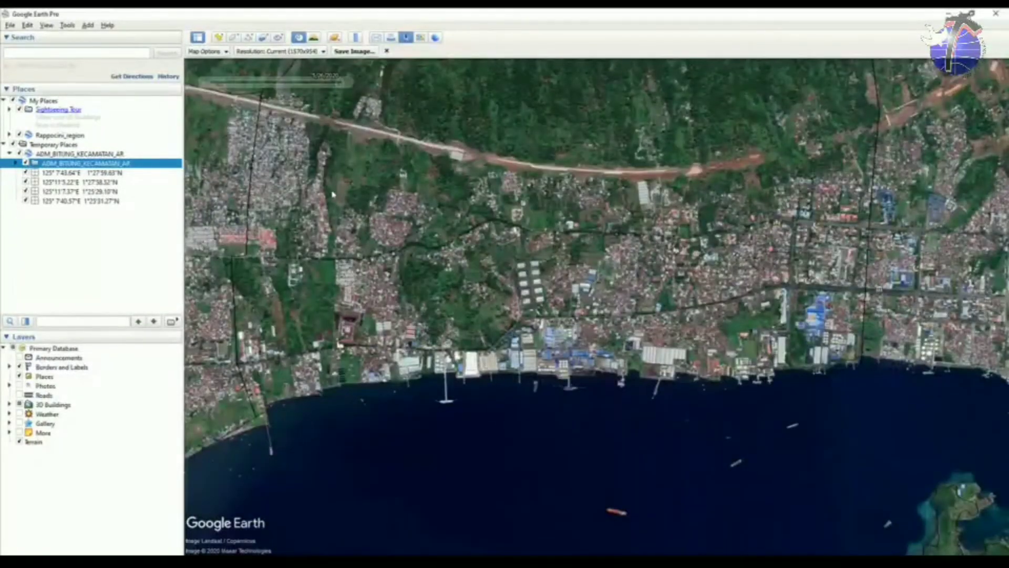
scroll(332, 194, "down", 3)
left_click_drag(425, 168, 471, 224)
scroll(471, 224, "down", 1)
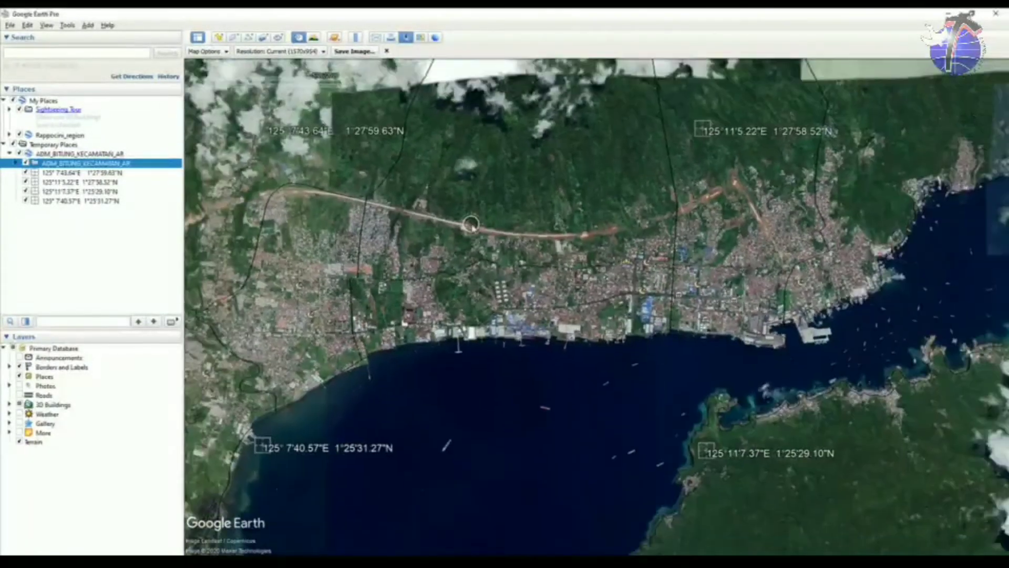
scroll(471, 224, "up", 1)
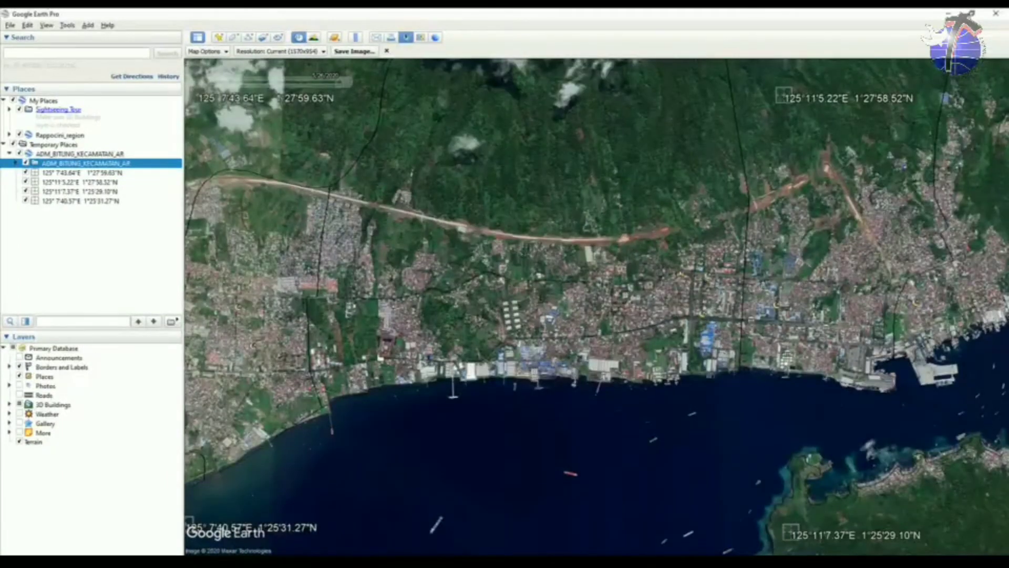
- Switch to ArcMap and remove the ADM_BITUNG_KECAMATAN_AR district layer from the data frame
left_click(207, 561)
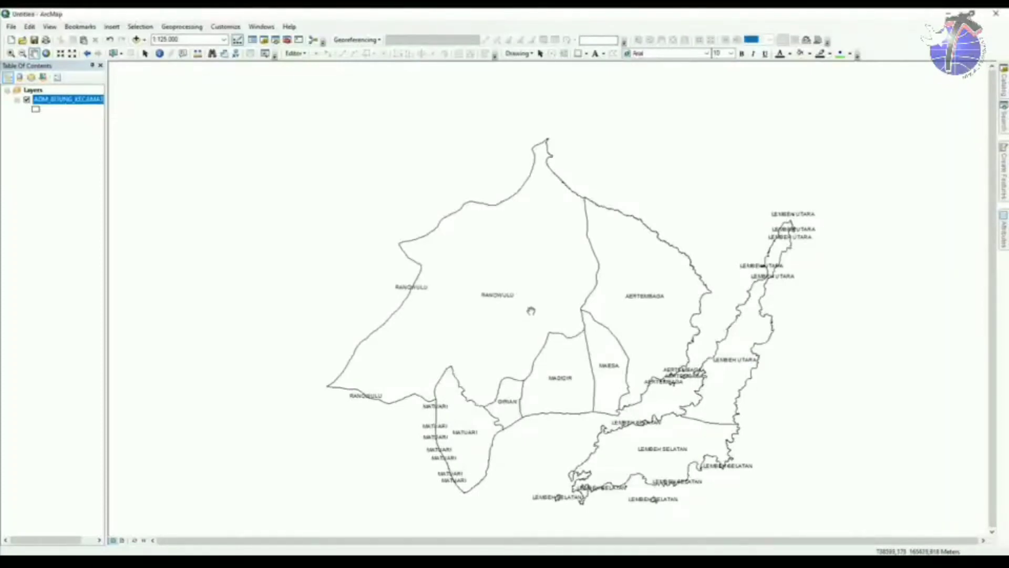
left_click_drag(530, 304, 475, 282)
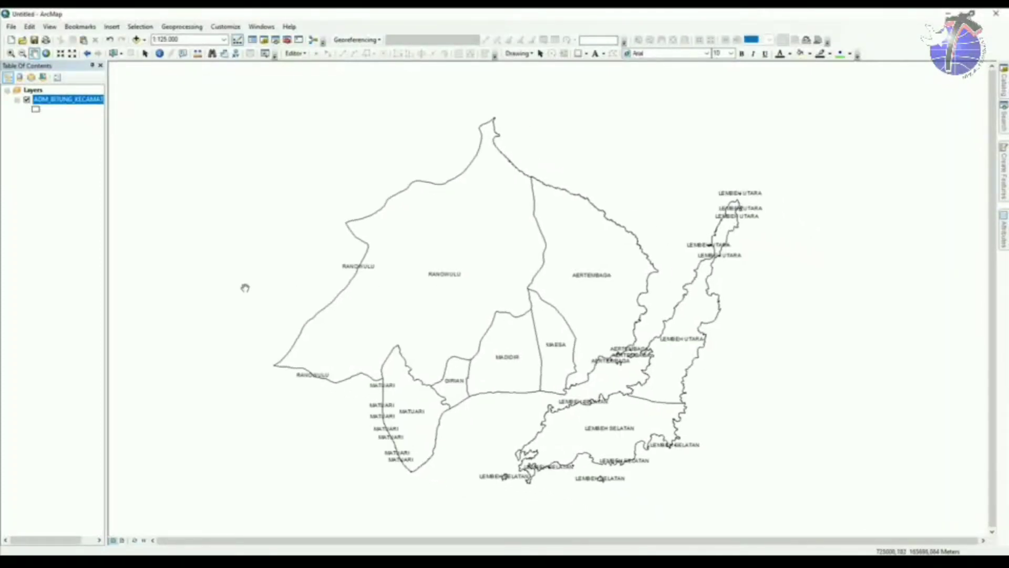
right_click(59, 101)
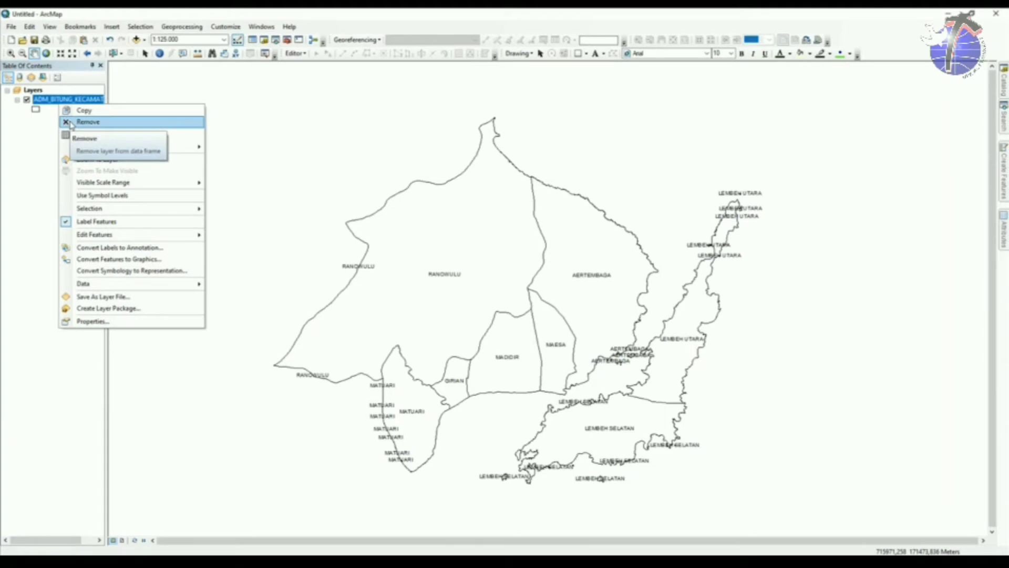
left_click(71, 123)
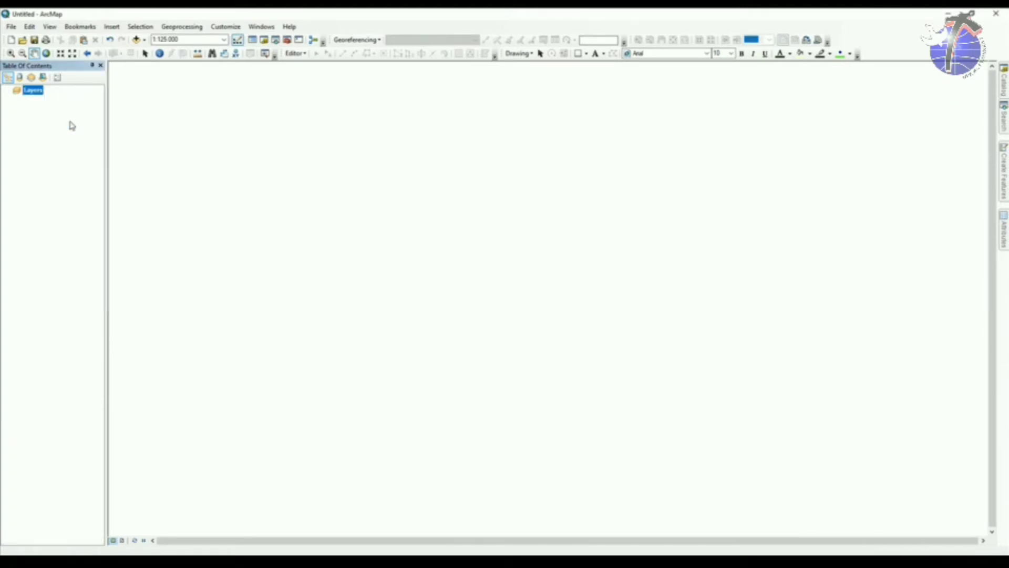
- Add the CITRA MADIDIR BITUNG.jpg image from the Desktop to the map, accepting its missing spatial reference
left_click(136, 40)
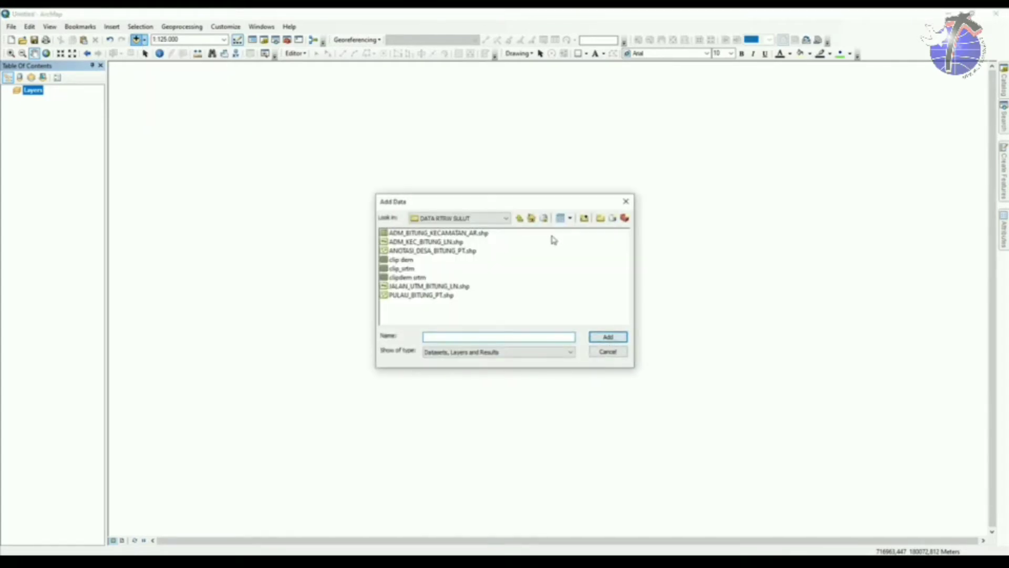
left_click(520, 218)
left_click(461, 242)
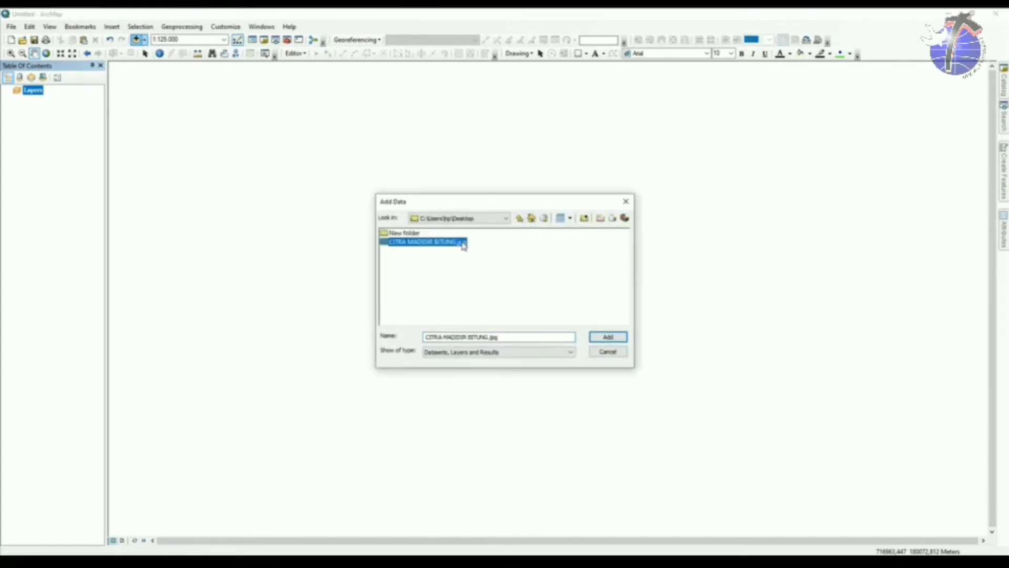
left_click(600, 336)
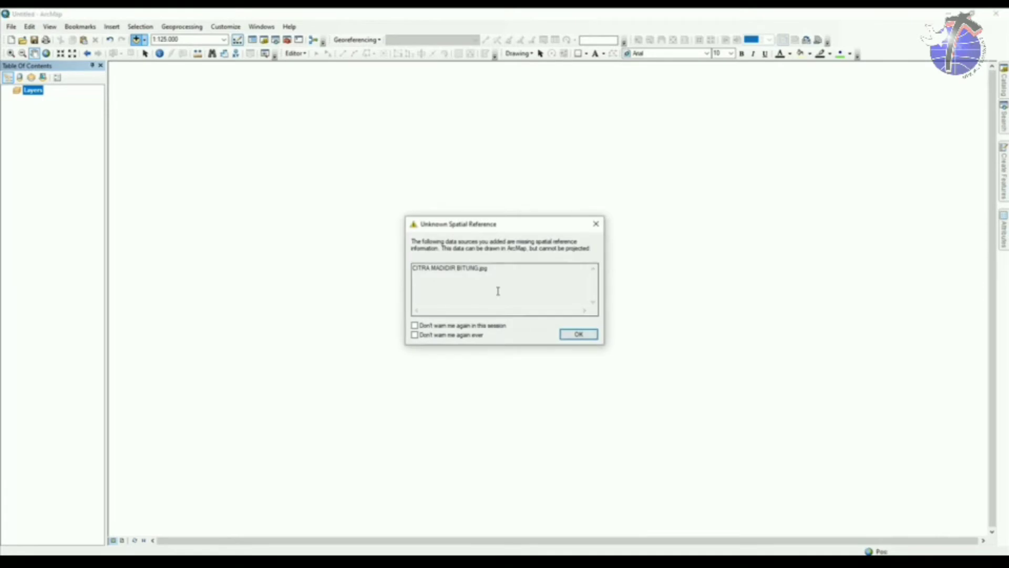
left_click(568, 335)
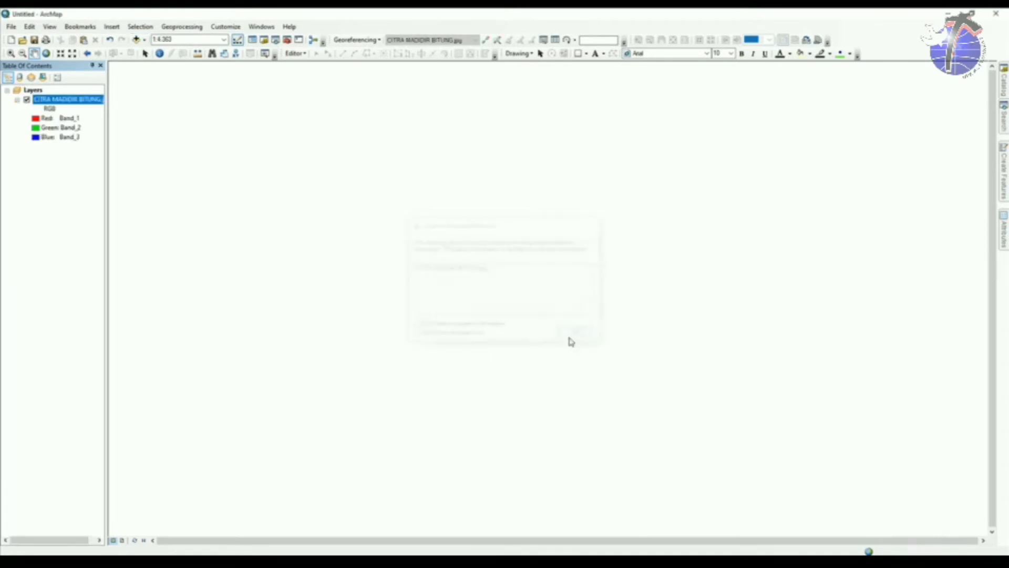
- Examine the image's sharpness along the Madidir waterfront at several scales, and the whole scene with its four corner placemarks
left_click_drag(535, 327, 528, 346)
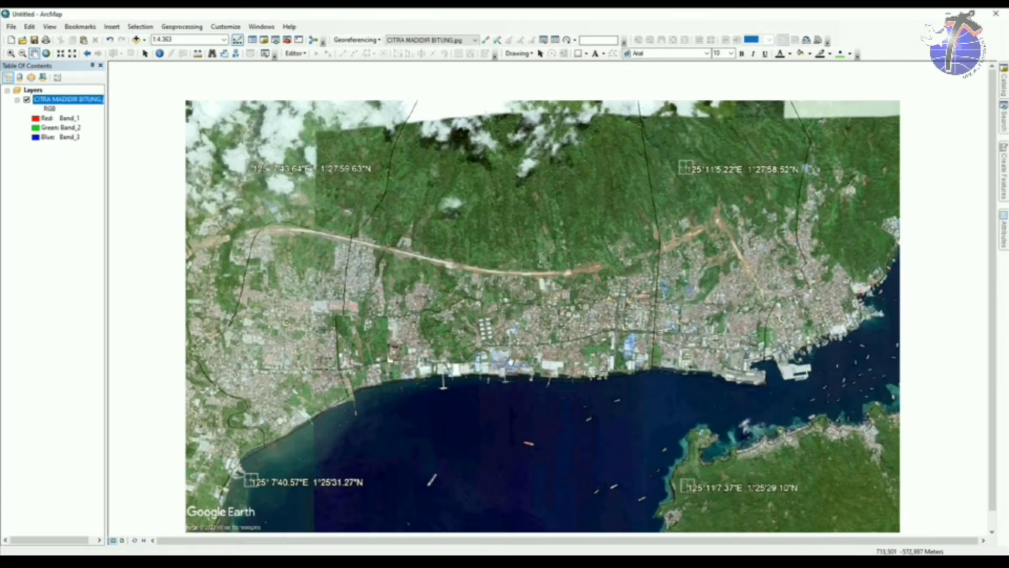
scroll(514, 359, "down", 3)
scroll(515, 358, "up", 3)
scroll(515, 355, "up", 3)
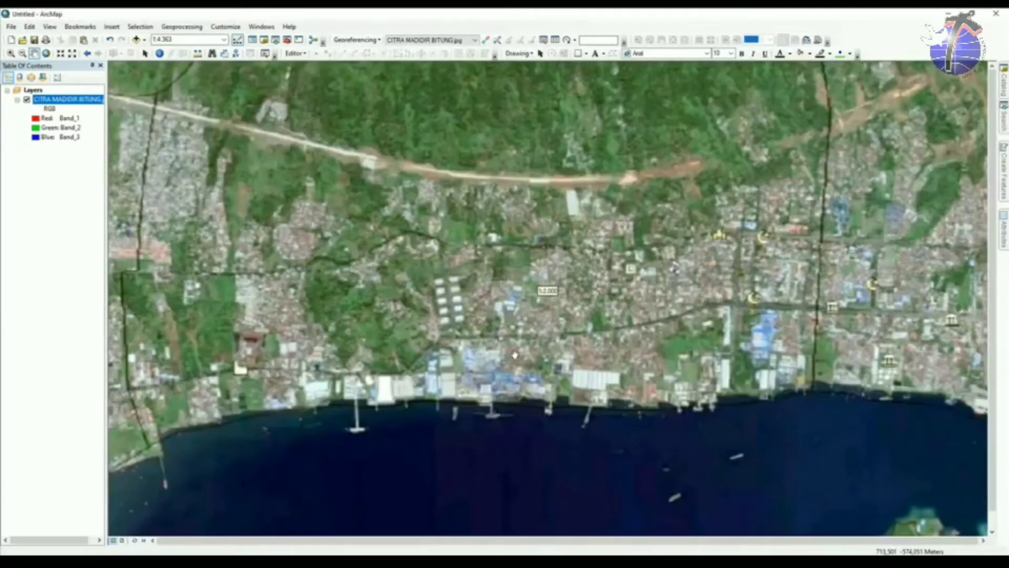
scroll(515, 355, "up", 2)
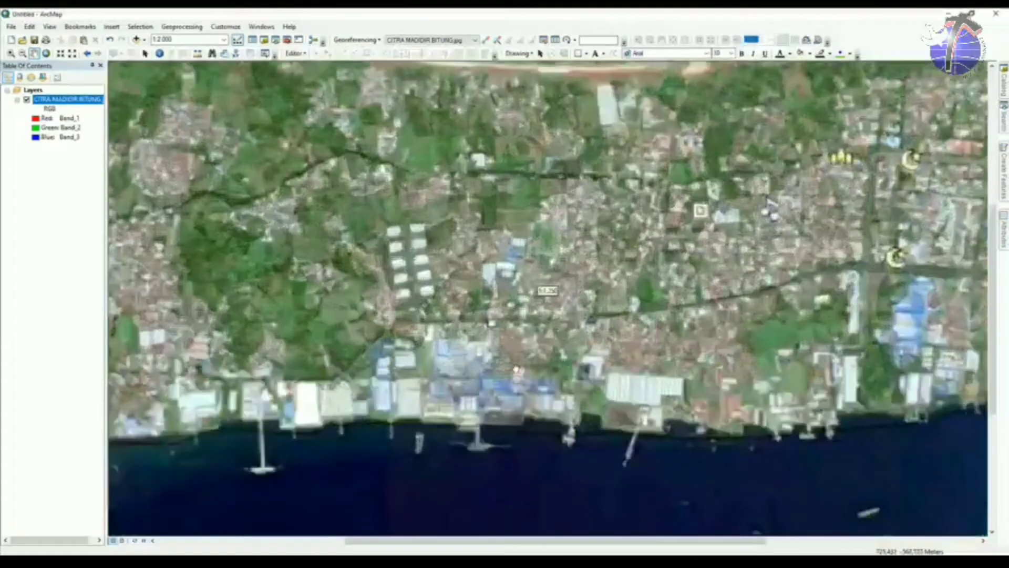
scroll(514, 356, "down", 3)
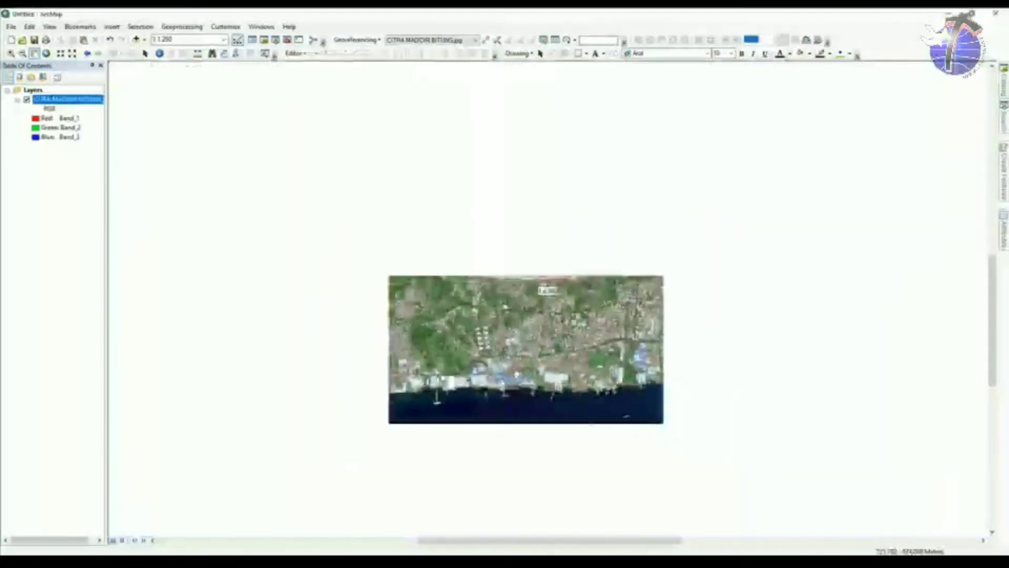
scroll(517, 373, "up", 2)
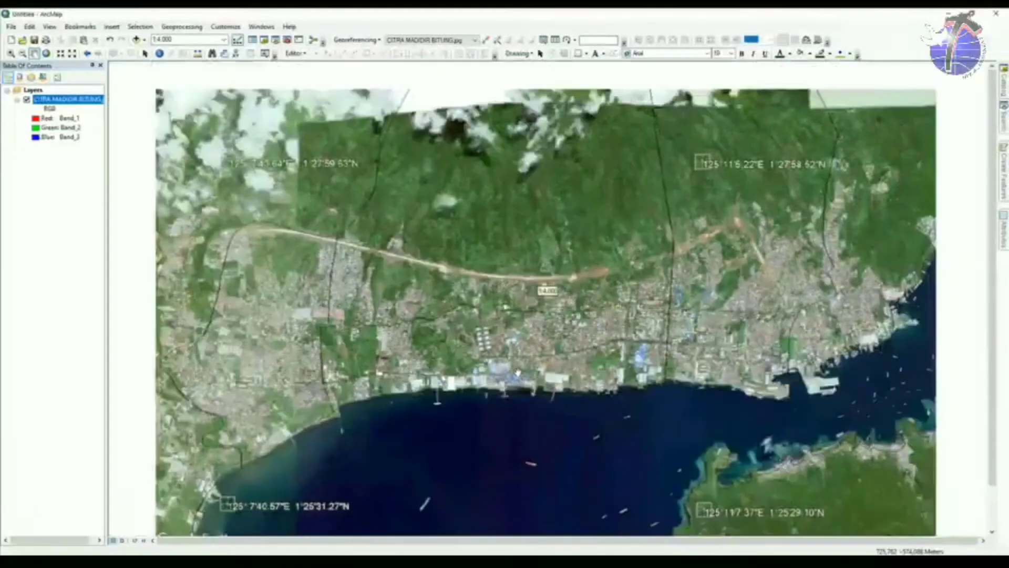
scroll(517, 373, "up", 1)
scroll(518, 373, "up", 1)
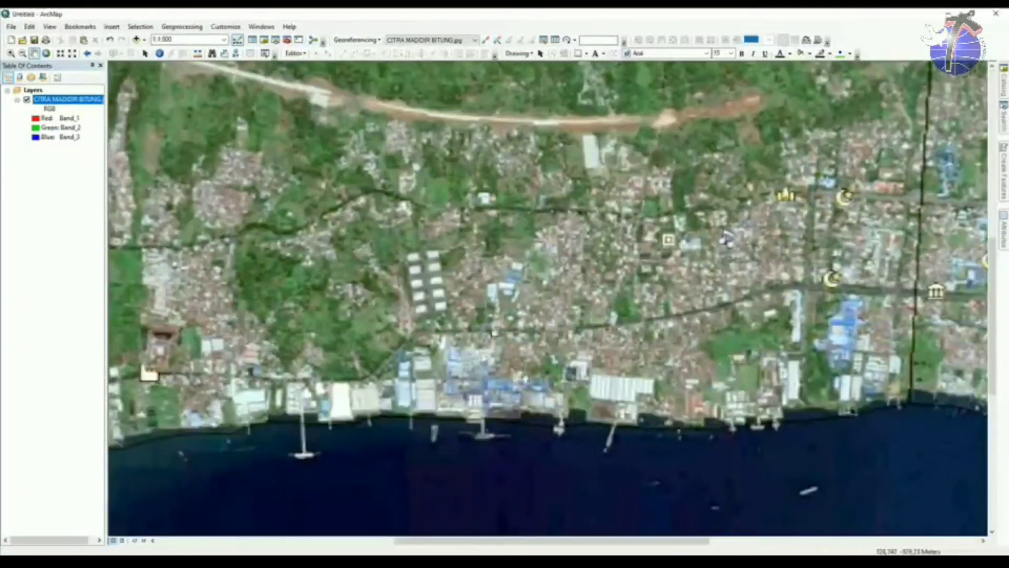
left_click_drag(528, 368, 532, 285)
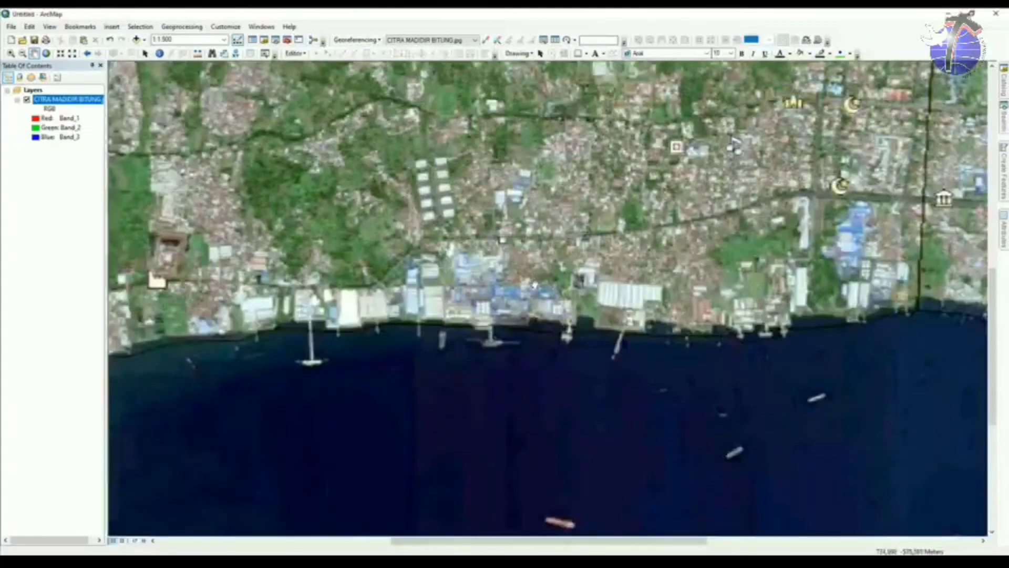
scroll(534, 285, "down", 3)
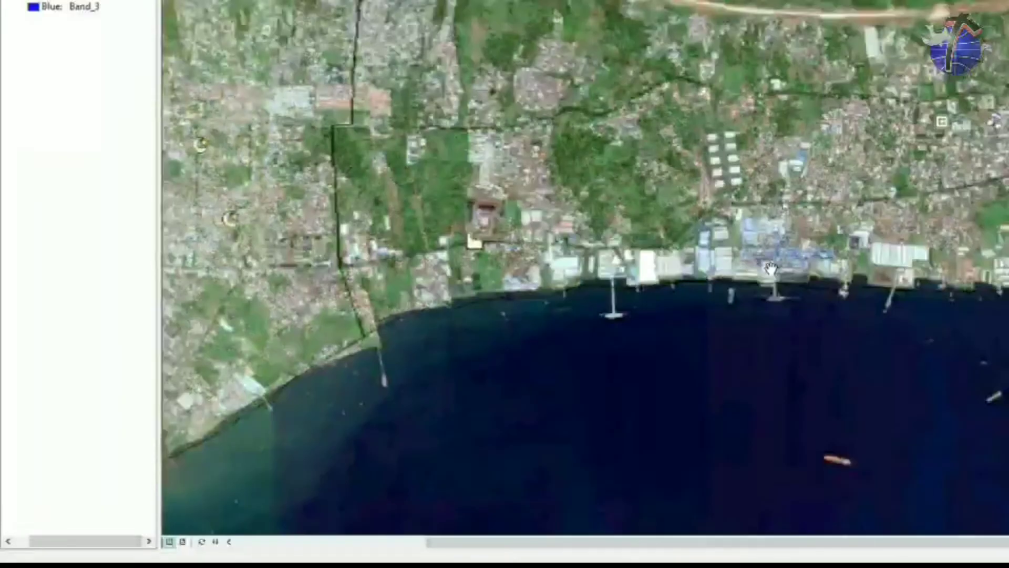
scroll(764, 272, "down", 1)
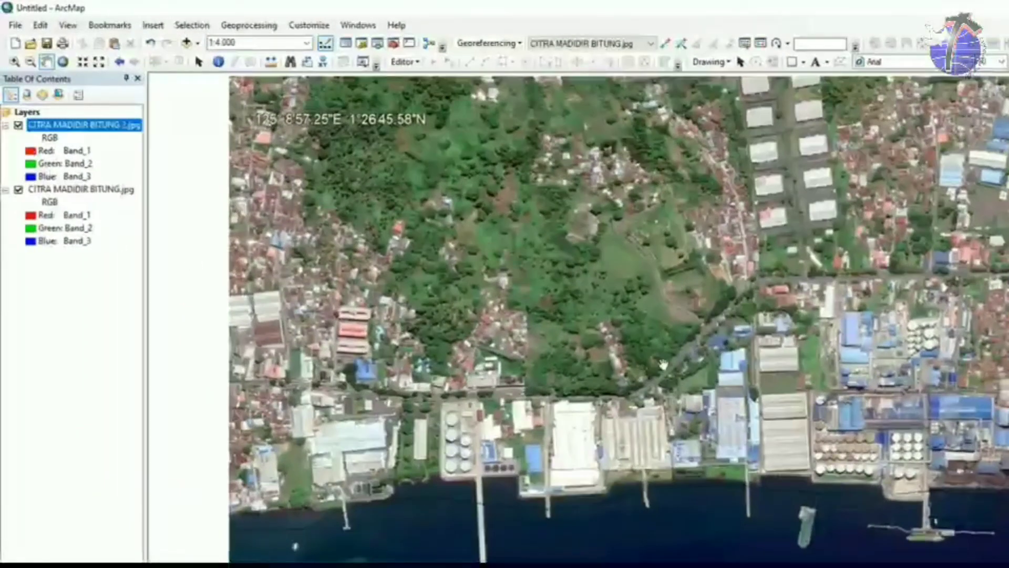
- Compare the CITRA MADIDIR BITUNG 2.jpg image with the one beneath it by toggling its visibility
left_click(19, 125)
left_click(19, 125)
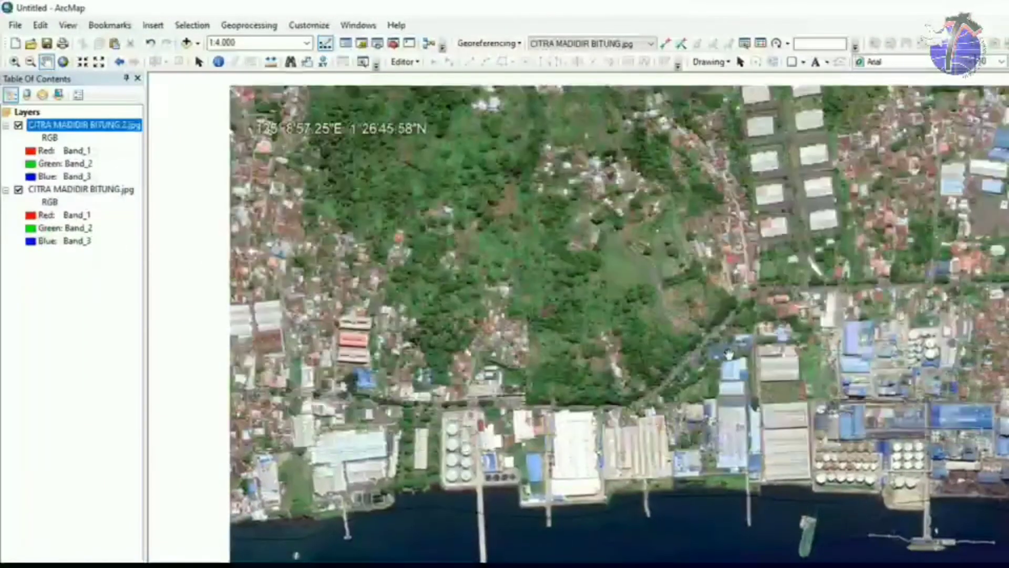
left_click_drag(730, 356, 682, 334)
left_click(19, 125)
left_click(18, 125)
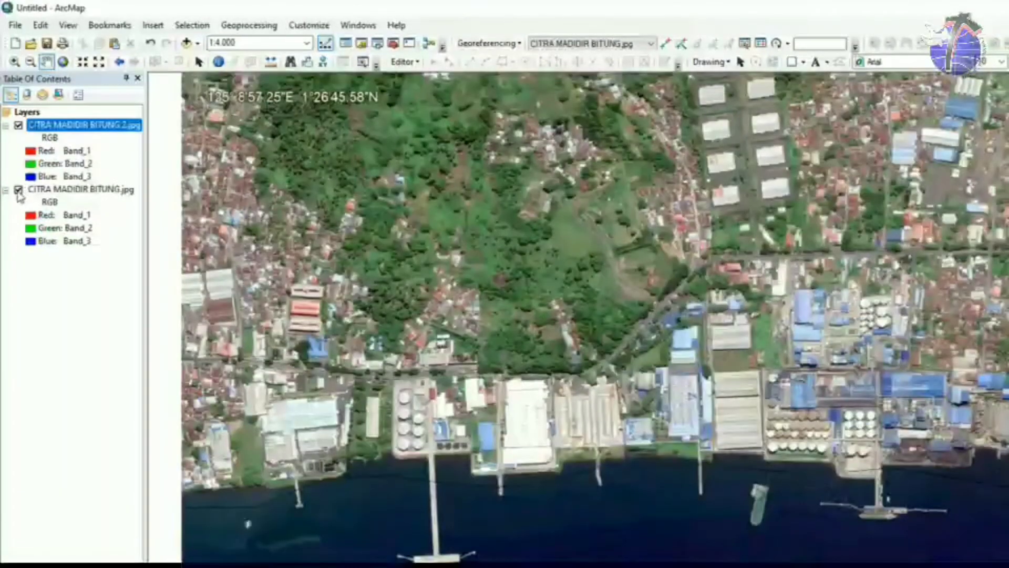
- Hide the CITRA MADIDIR BITUNG.jpg layer and collapse its band legend
left_click(18, 190)
left_click(6, 190)
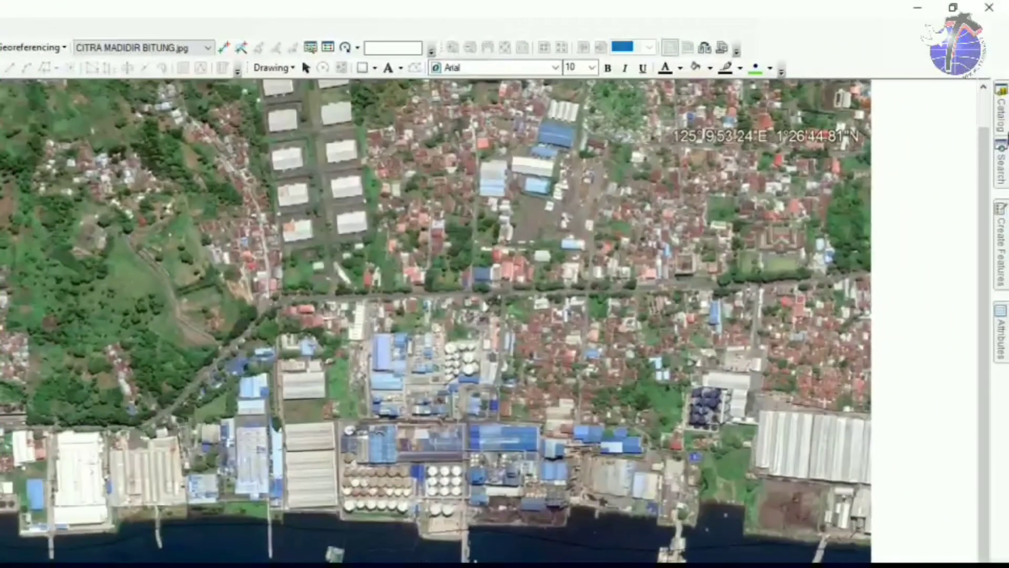
left_click(1004, 125)
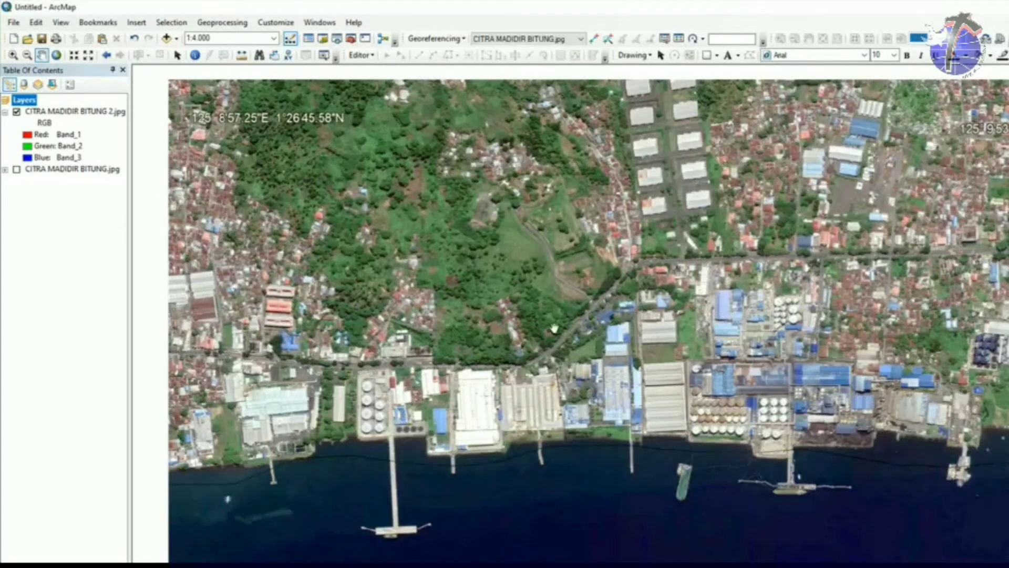
- Activate the Add Control Points tool and set CITRA MADIDIR BITUNG 2.jpg as the georeferencing target
left_click_drag(661, 299, 647, 298)
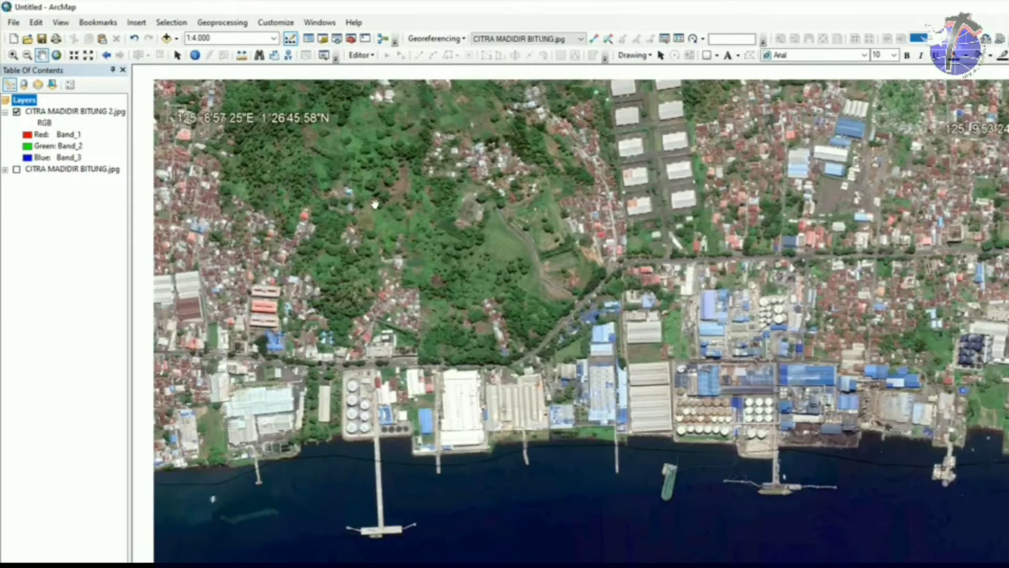
left_click_drag(374, 204, 543, 286)
scroll(354, 226, "up", 1)
scroll(347, 210, "down", 5)
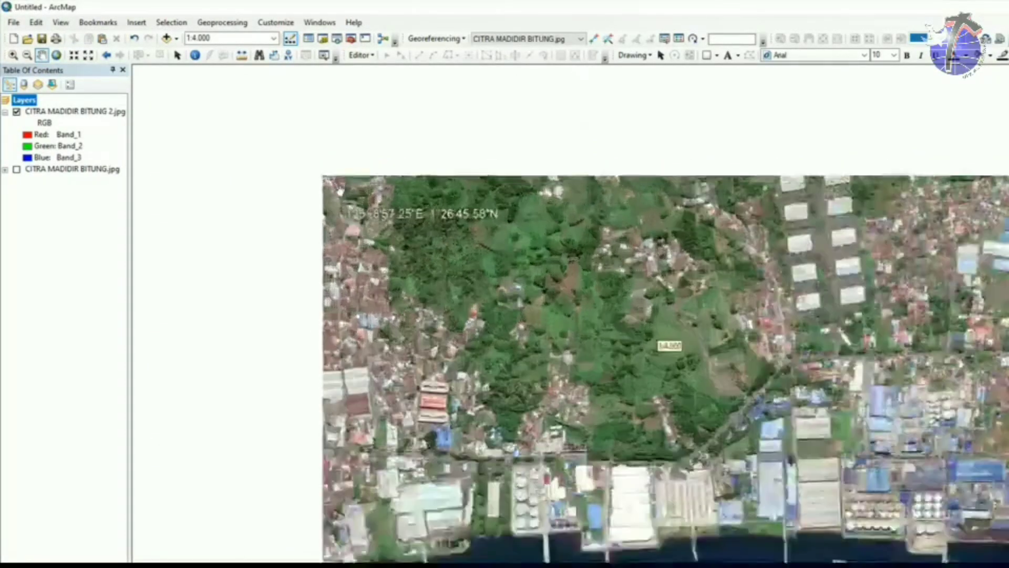
scroll(342, 207, "down", 2)
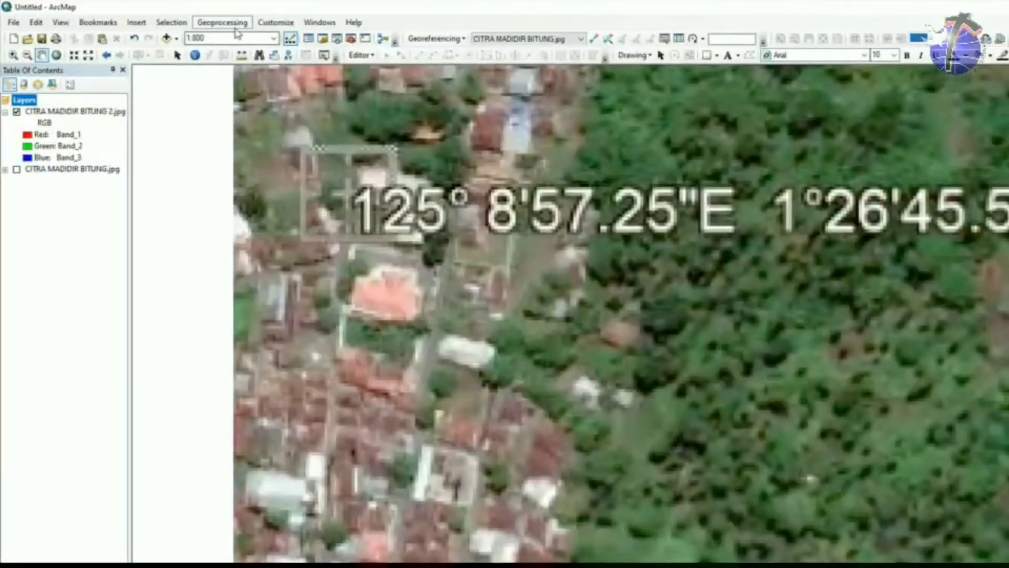
left_click(421, 38)
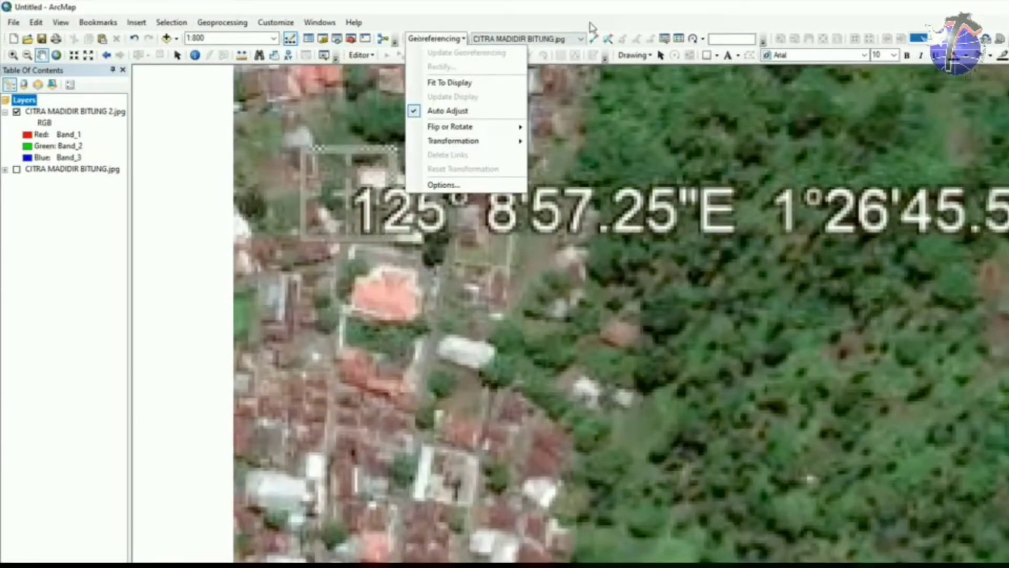
left_click(594, 39)
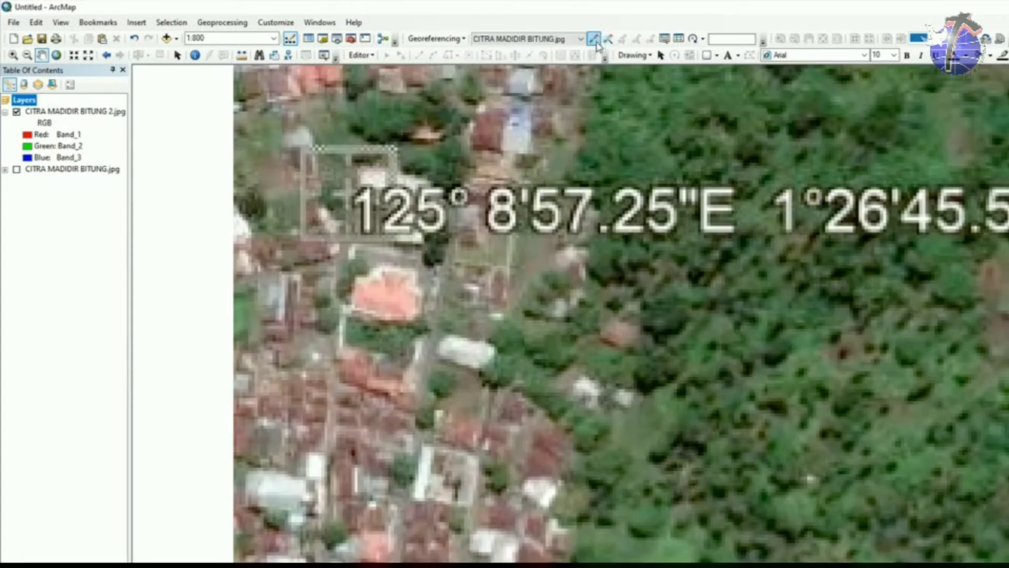
left_click(596, 42)
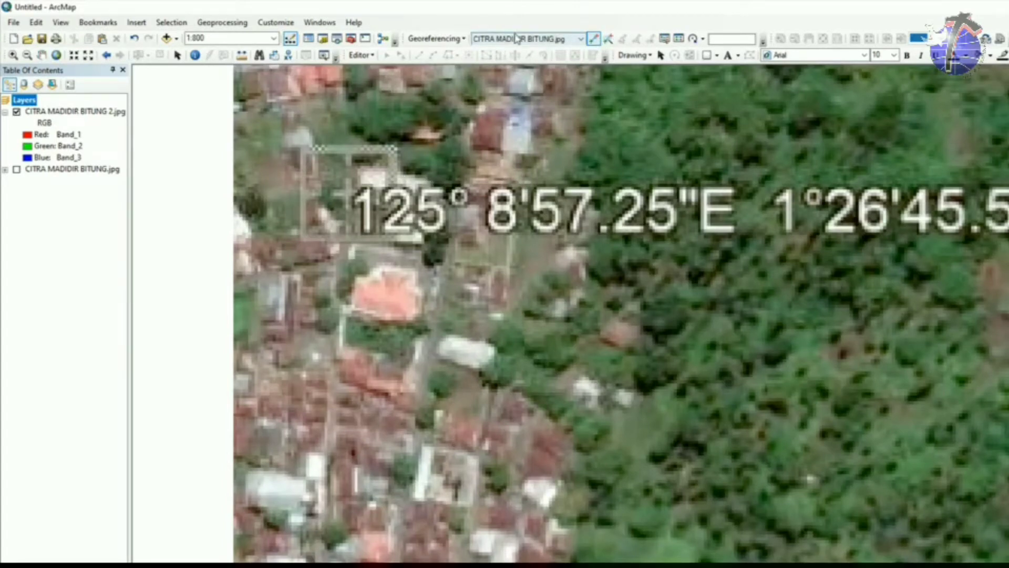
left_click(581, 39)
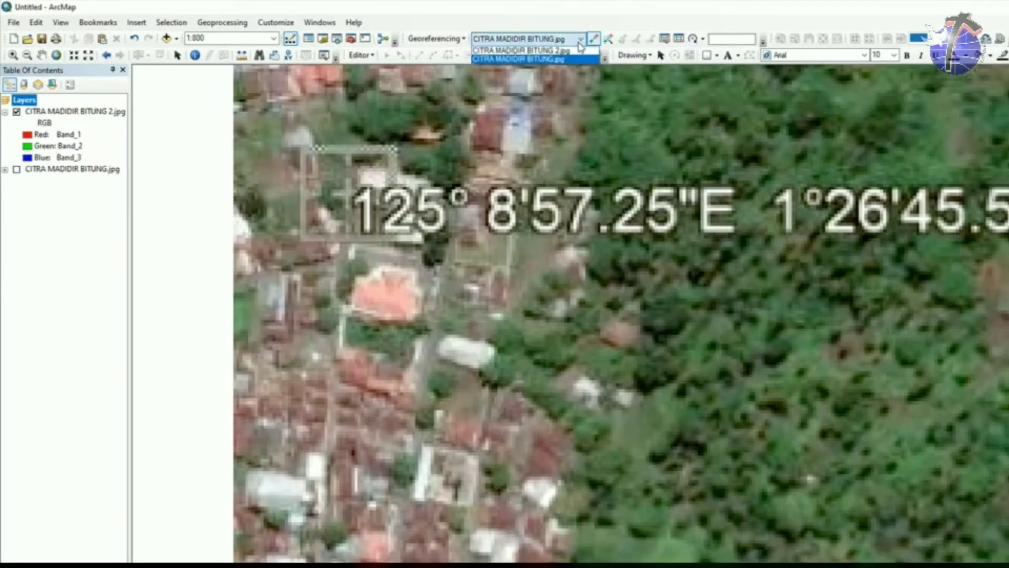
left_click(570, 51)
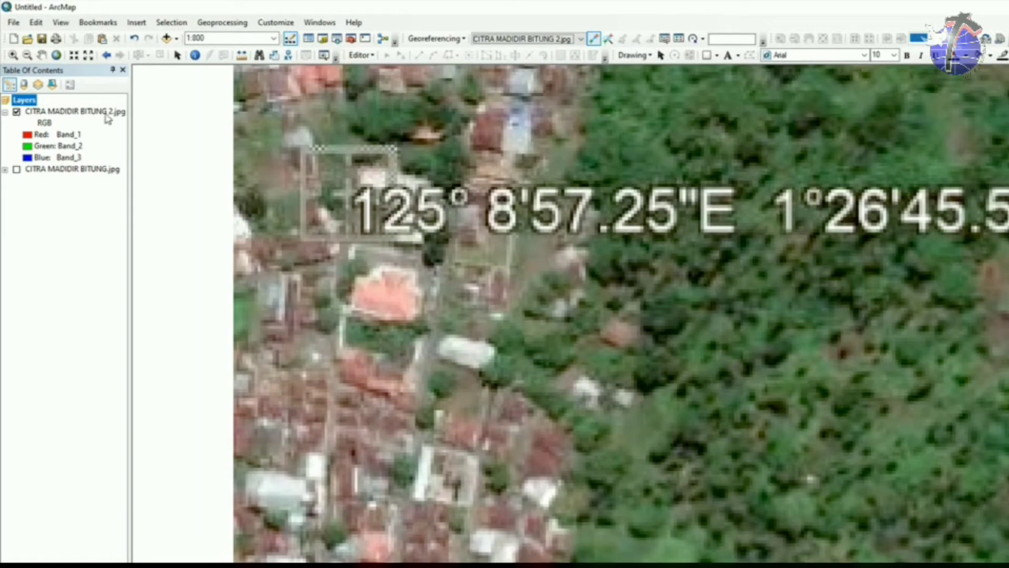
- Place a control point's source position at the centre of the placemark labelled 125° 8'57.25"E 1°26'45.58"N
scroll(315, 193, "down", 5)
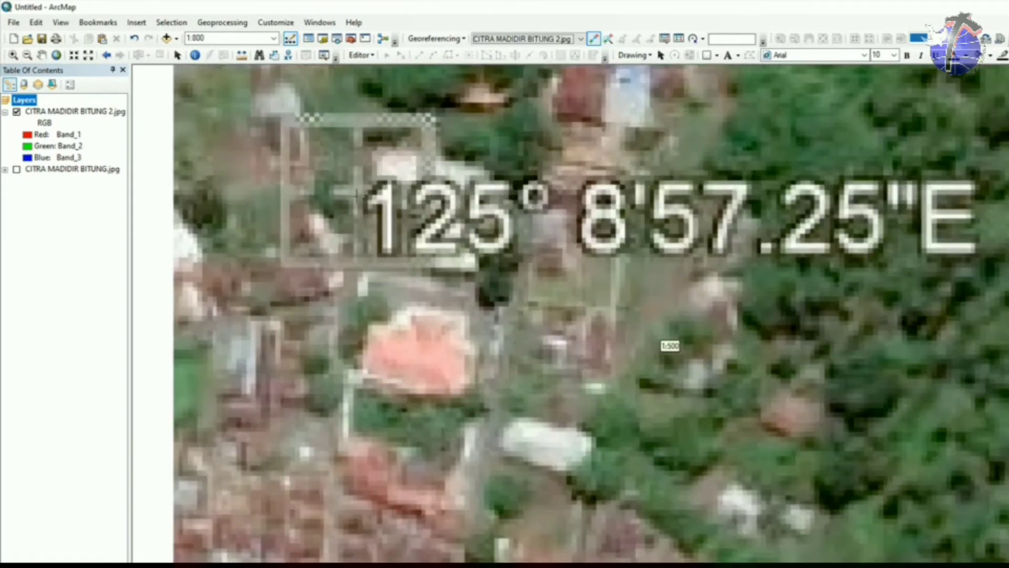
scroll(361, 193, "up", 2)
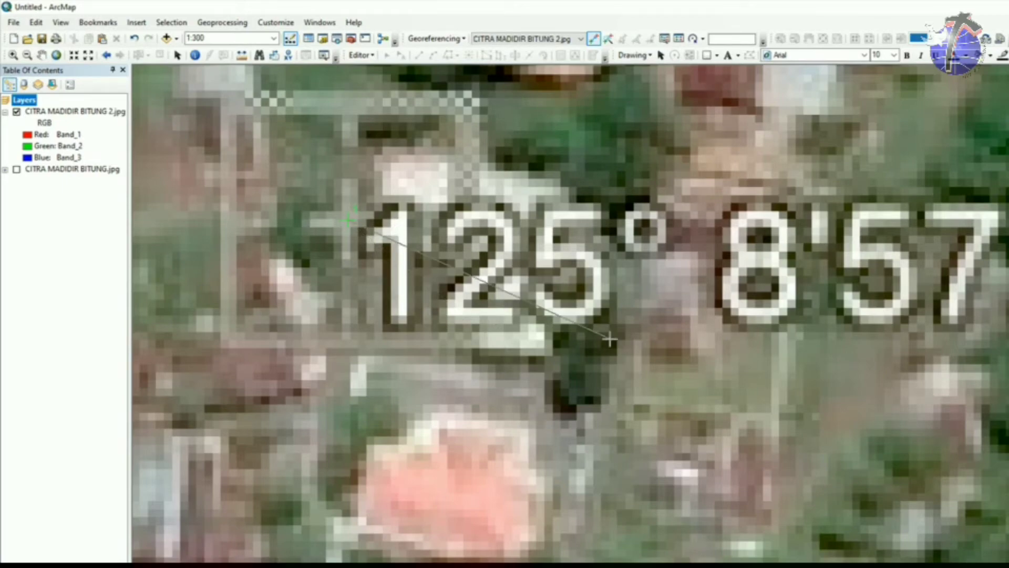
scroll(574, 384, "up", 2)
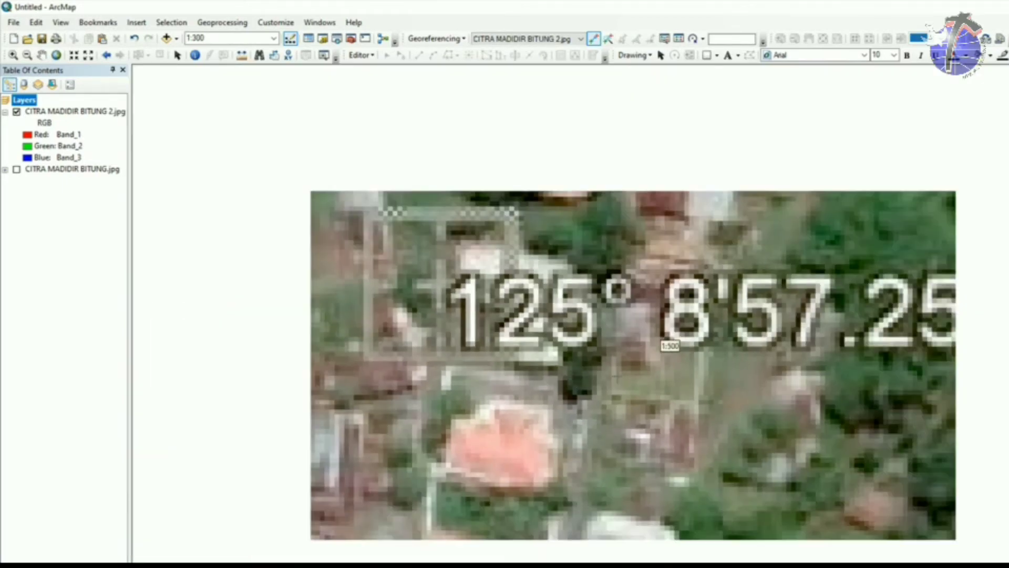
left_click_drag(704, 361, 494, 361)
scroll(496, 361, "up", 2)
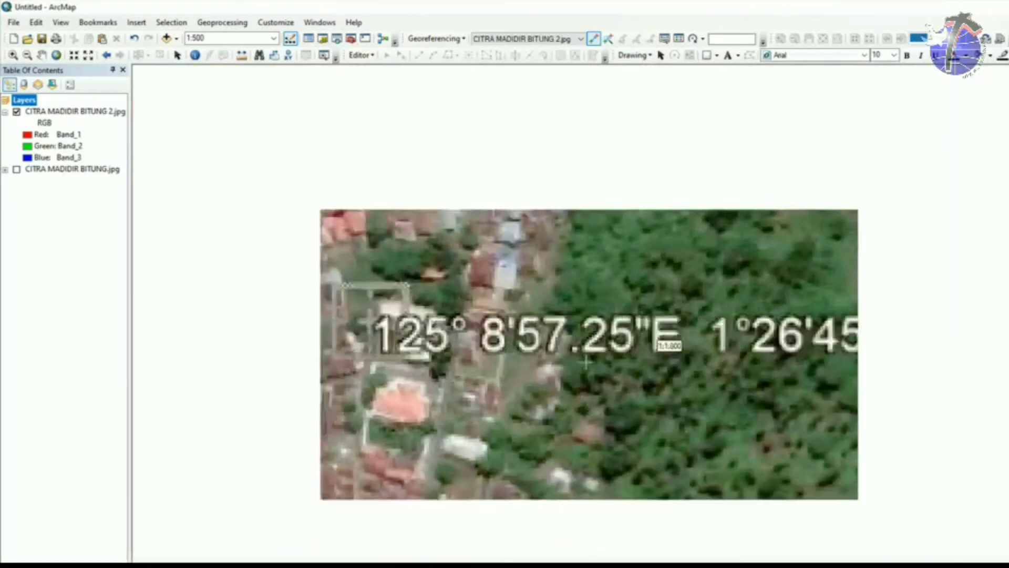
left_click_drag(572, 378, 515, 319)
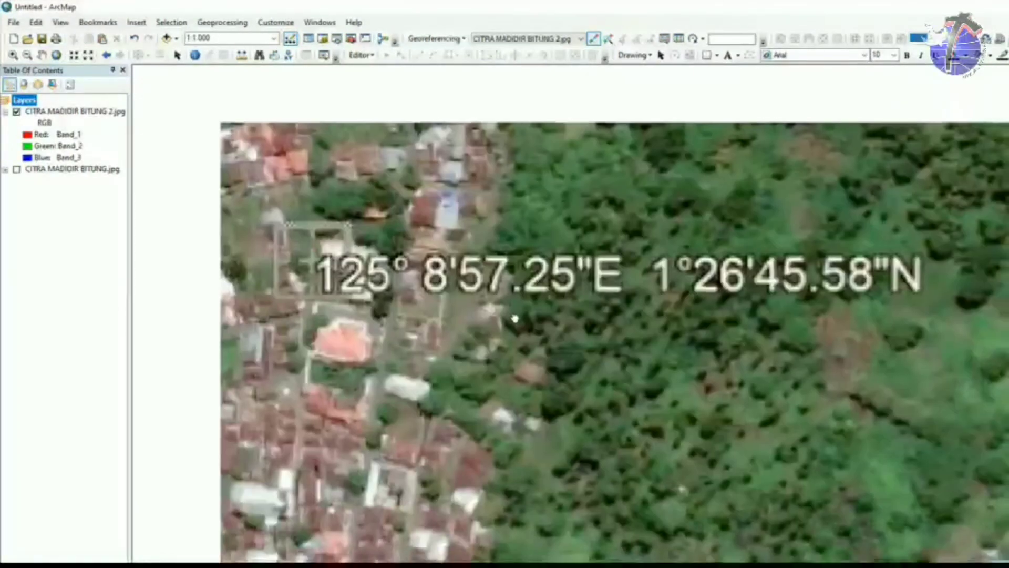
left_click_drag(483, 359, 519, 371)
left_click(347, 271)
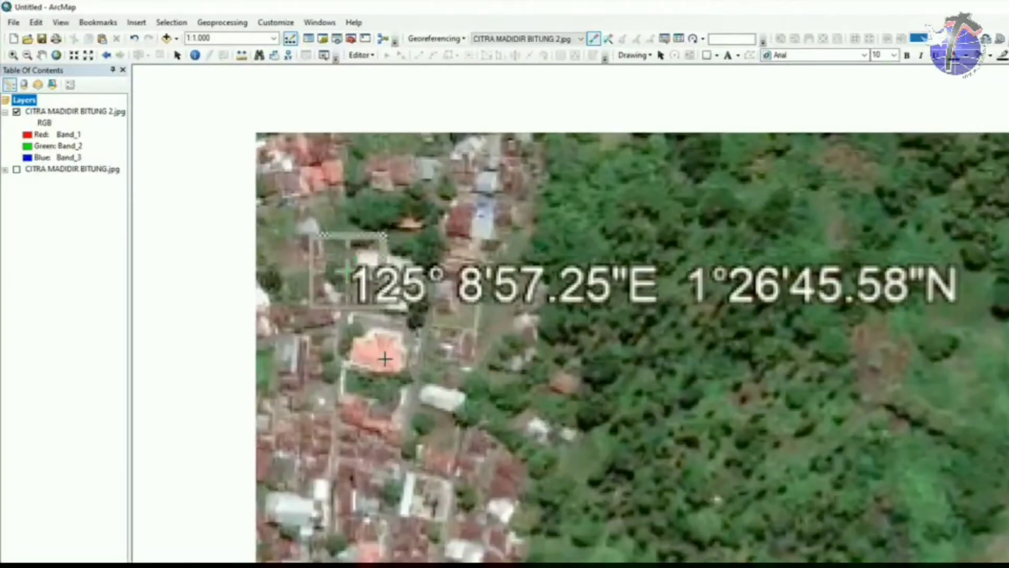
- Open the DMS longitude and latitude entry for this control point and set the latitude hemisphere to N
right_click(357, 361)
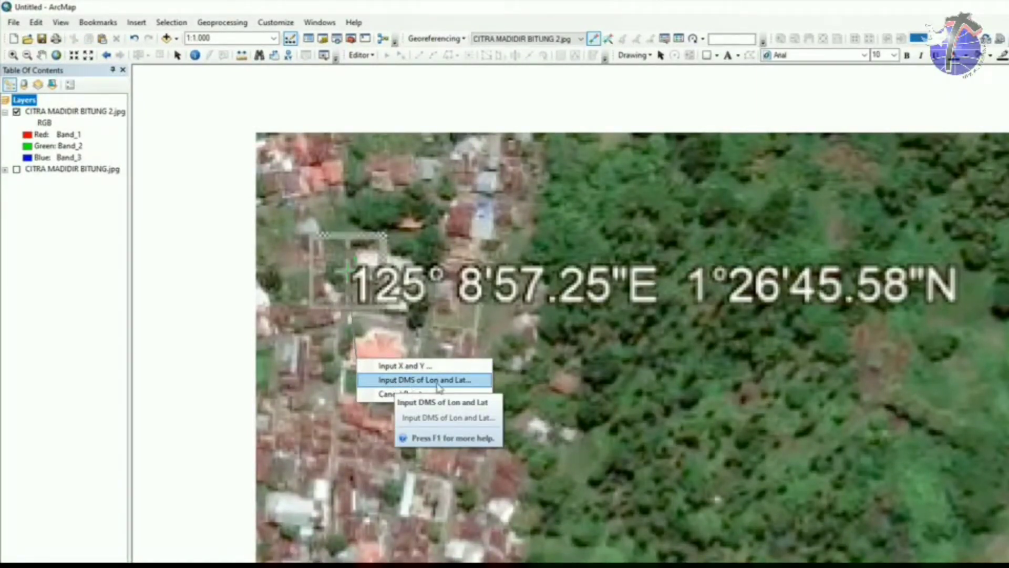
left_click(466, 380)
left_click_drag(643, 301, 896, 326)
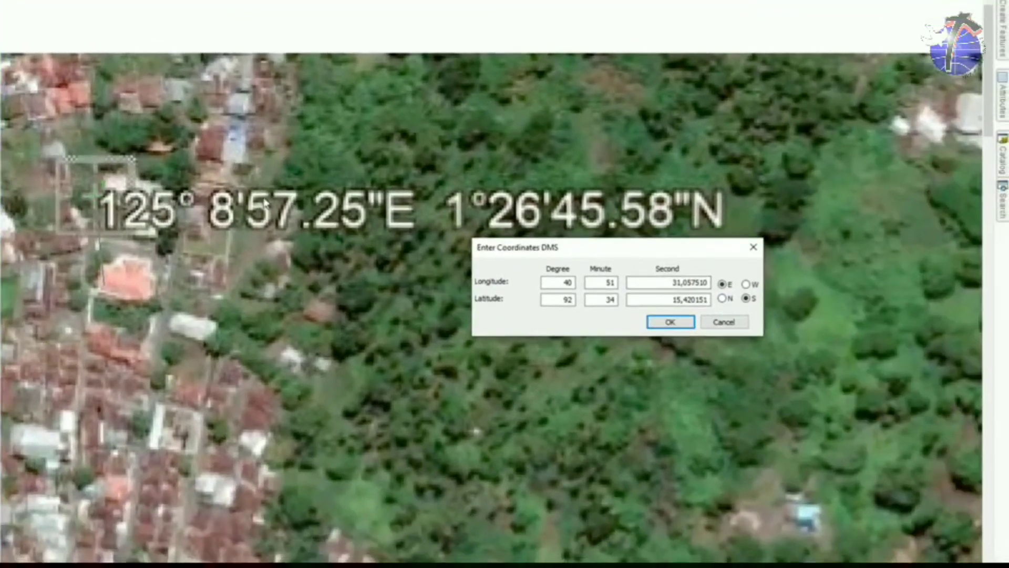
left_click_drag(596, 250, 607, 270)
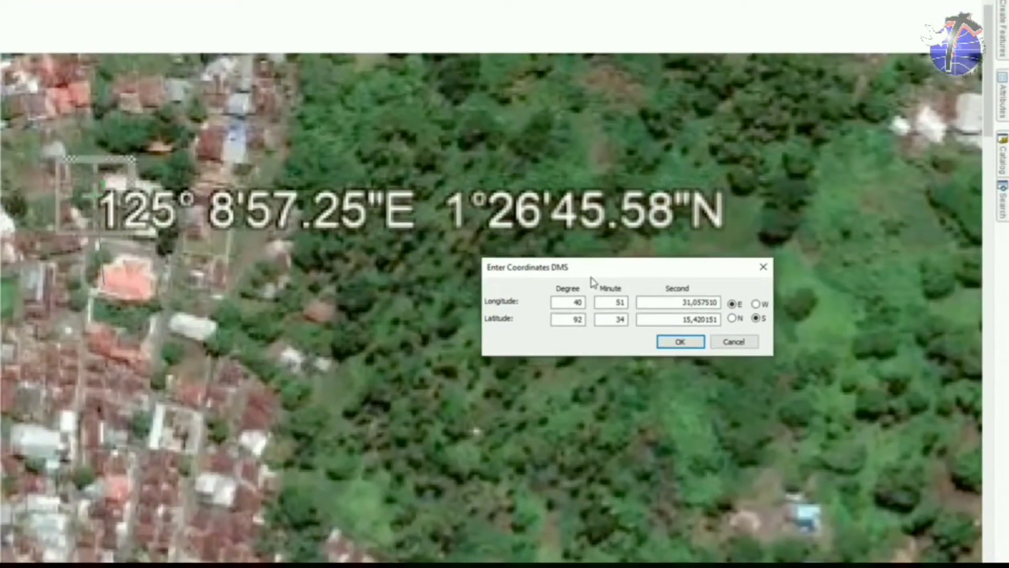
left_click(732, 318)
- Enter the control point's longitude as 125 degrees, 8 minutes and 5,77,25 seconds
double_click(575, 303)
type("125")
double_click(615, 304)
type("8")
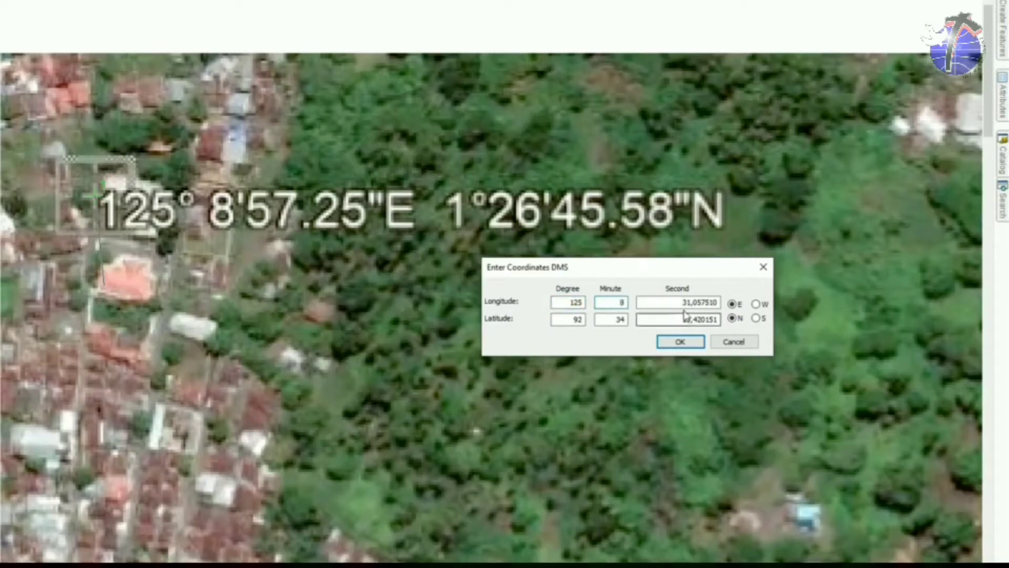
left_click_drag(687, 302, 787, 308)
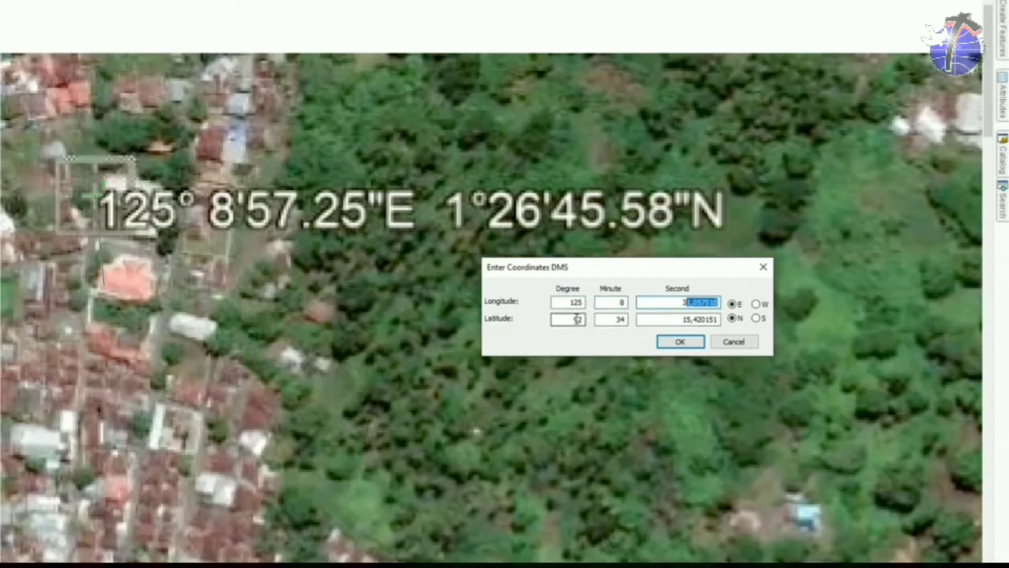
type("53")
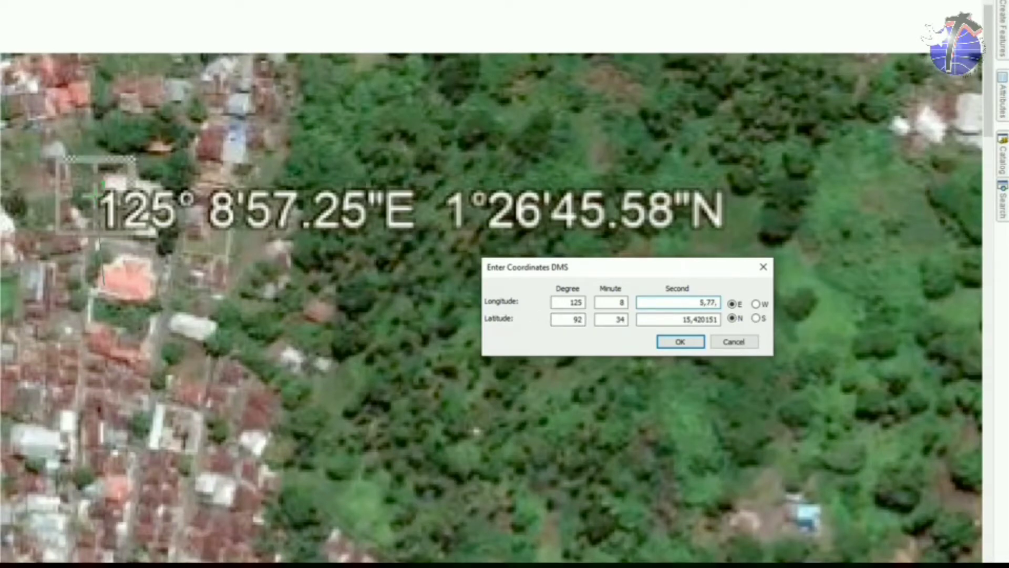
- Enter 1 degree and 26 minutes for the control point's latitude
left_click_drag(576, 323, 584, 324)
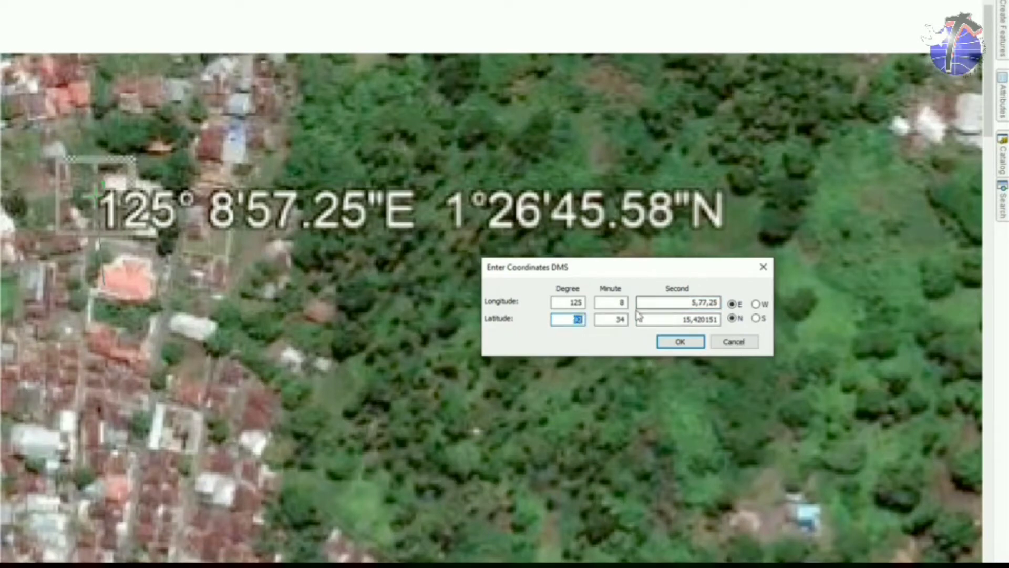
type("1")
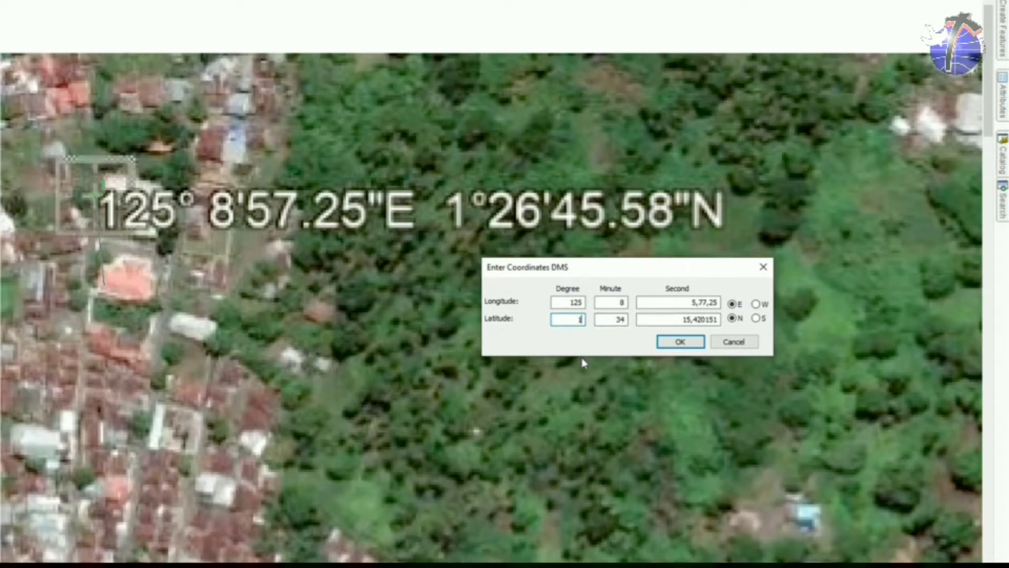
left_click(611, 320)
left_click(576, 320)
key("Tab")
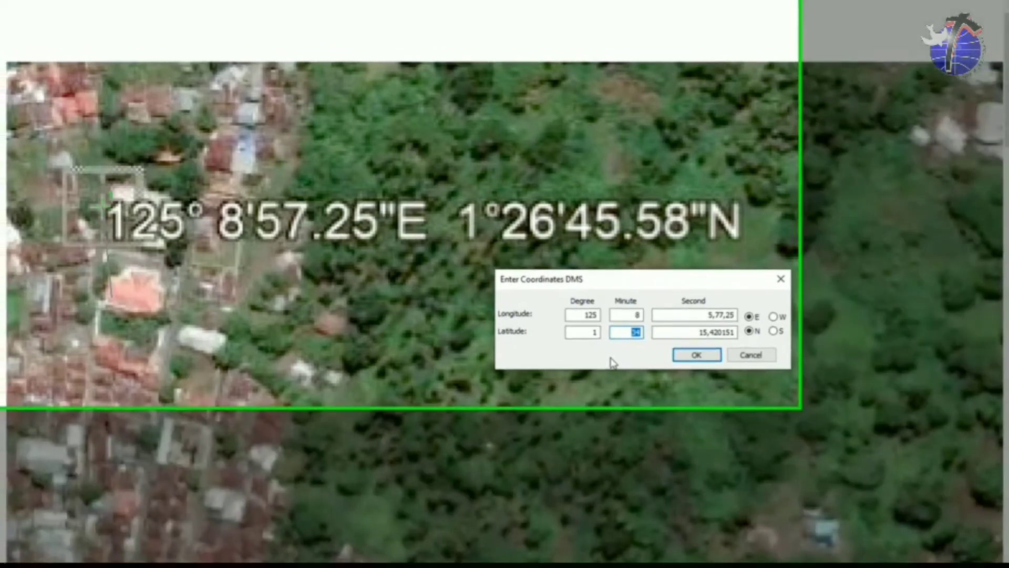
type("26")
key("Tab")
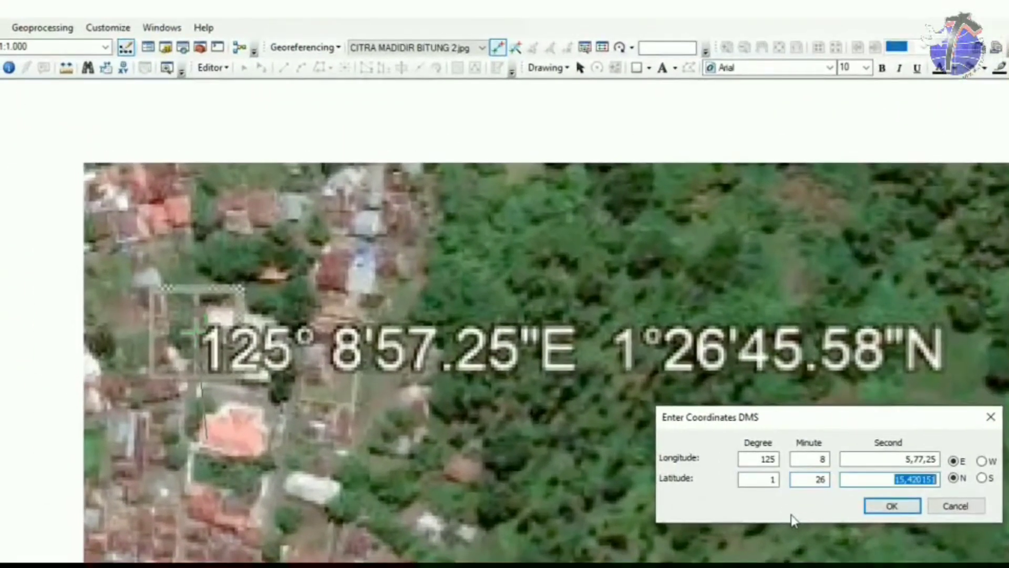
- Set the first control point's latitude seconds to 45,58, accept its coordinates, and zoom to the CITRA MADIDIR BITUNG 2.jpg layer
type("45,58")
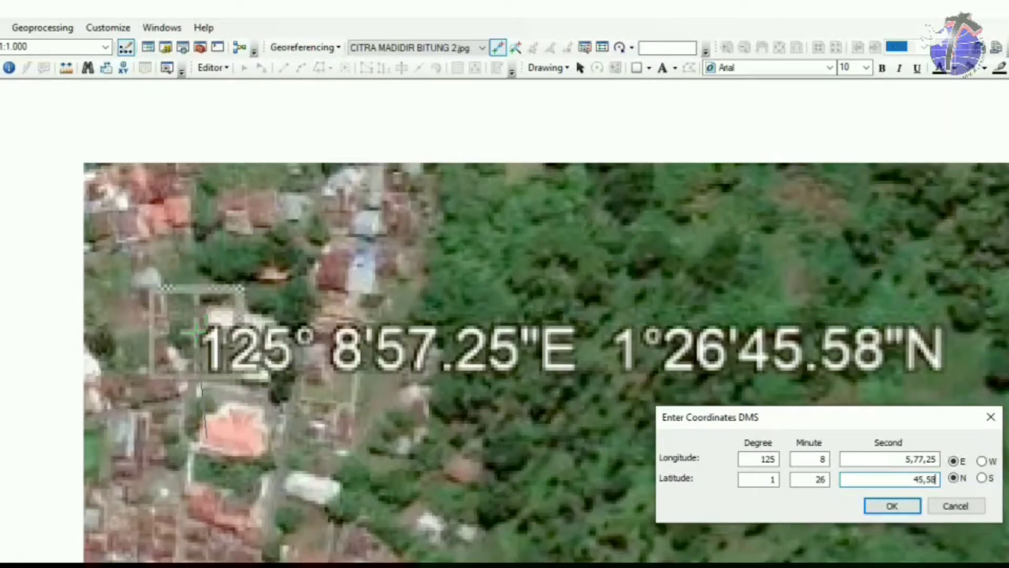
left_click(891, 505)
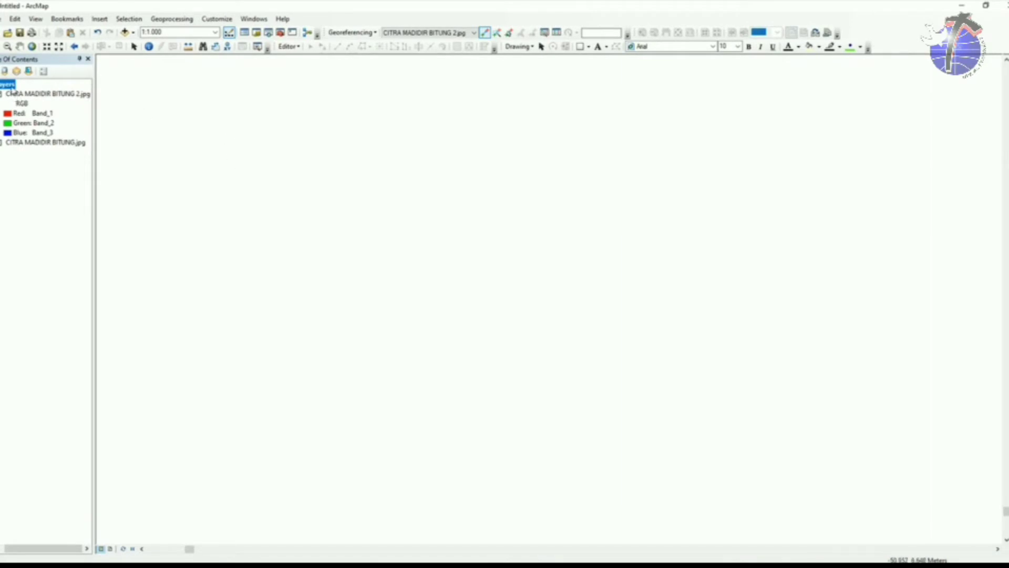
left_click(21, 95)
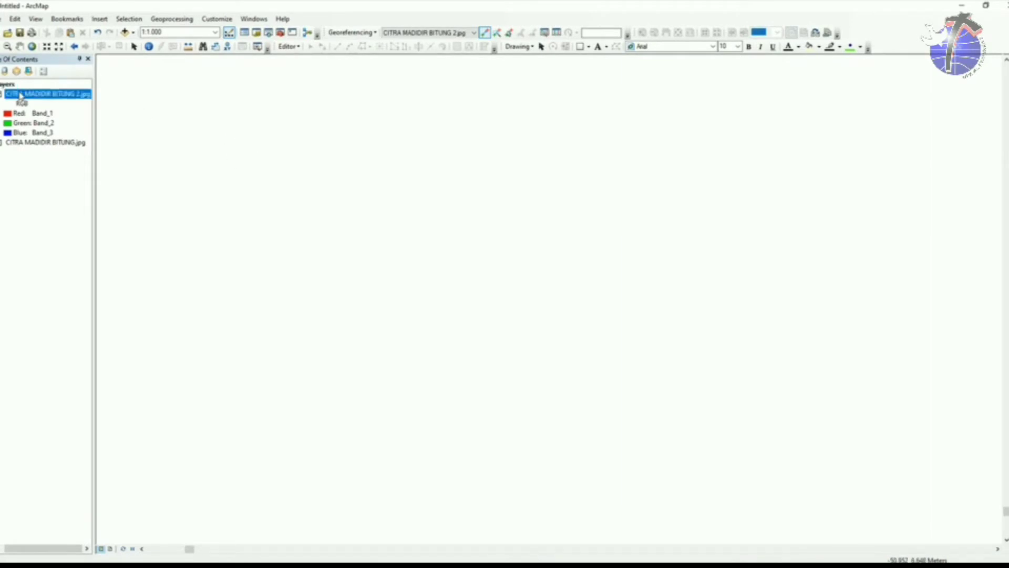
right_click(57, 100)
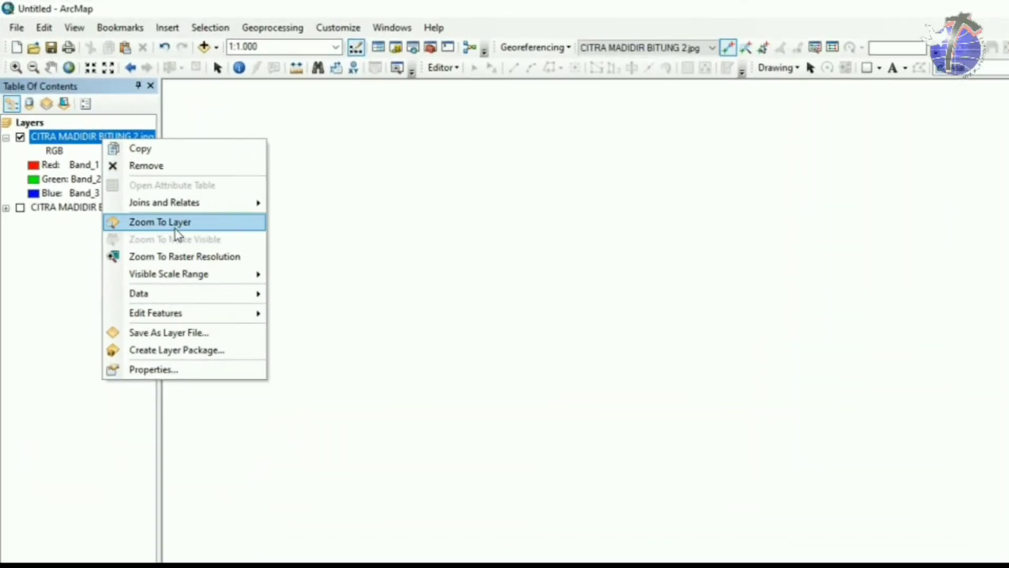
left_click(93, 152)
- Place a second control point at the centre of the lower-left marker beside Google Earth and open its DMS coordinate entry
left_click_drag(328, 173, 343, 201)
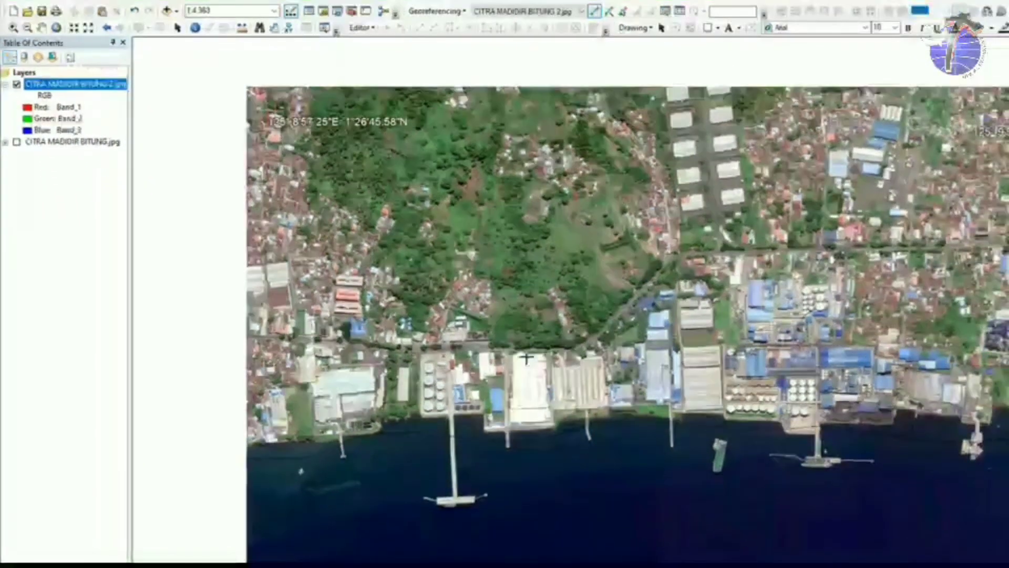
left_click_drag(352, 467, 345, 488)
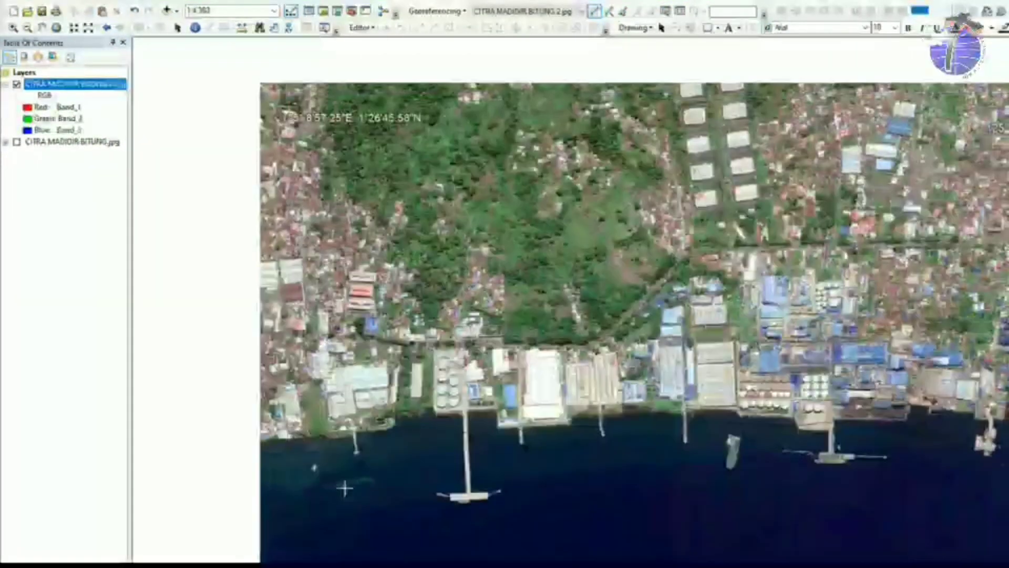
left_click_drag(500, 471, 487, 464)
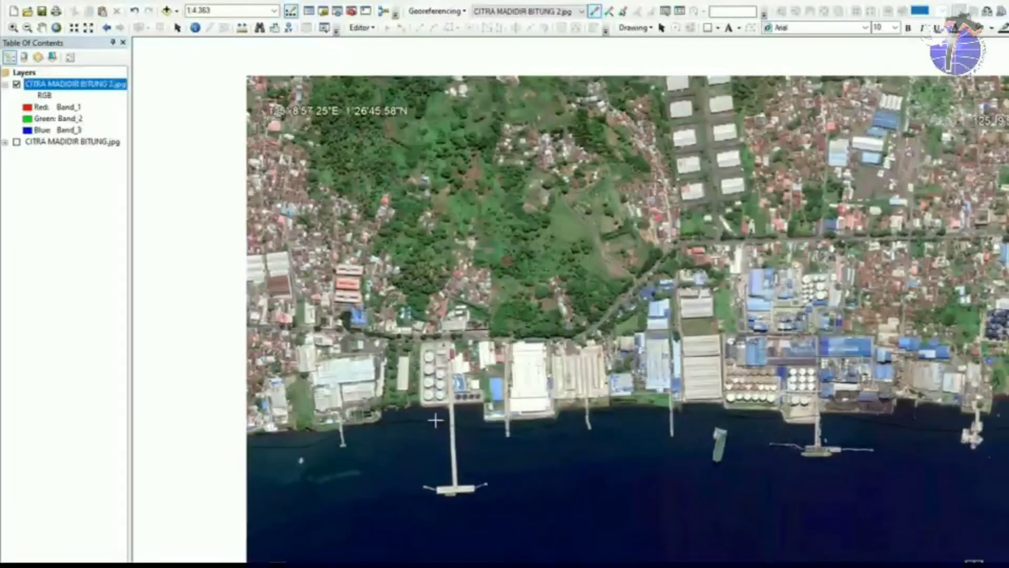
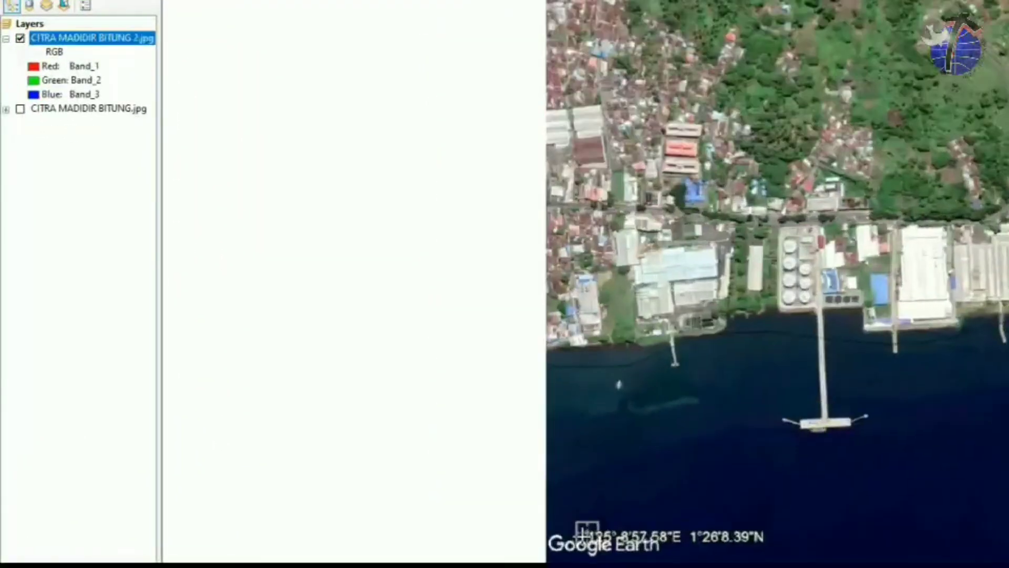
scroll(582, 532, "down", 6)
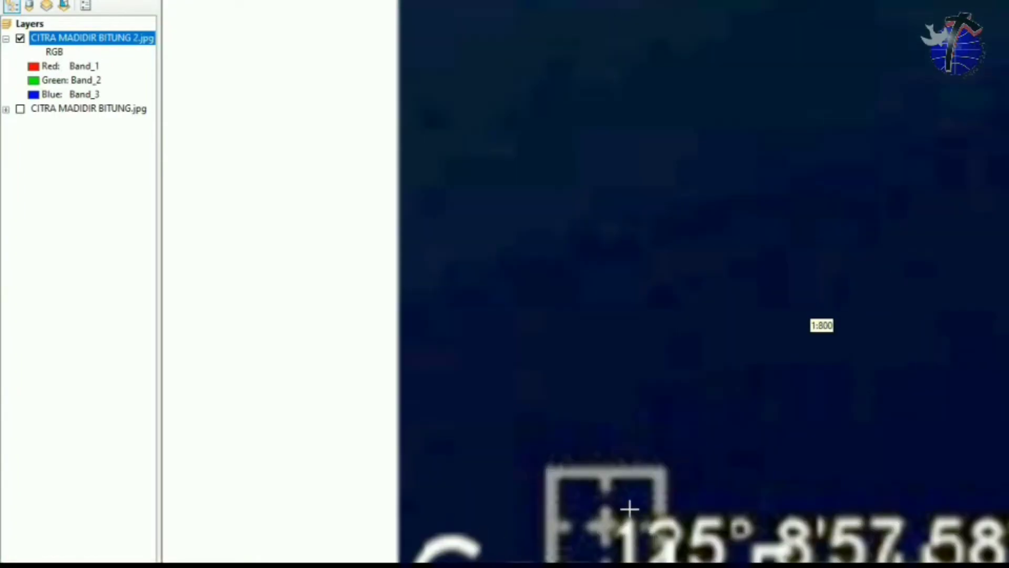
left_click_drag(654, 507, 578, 389)
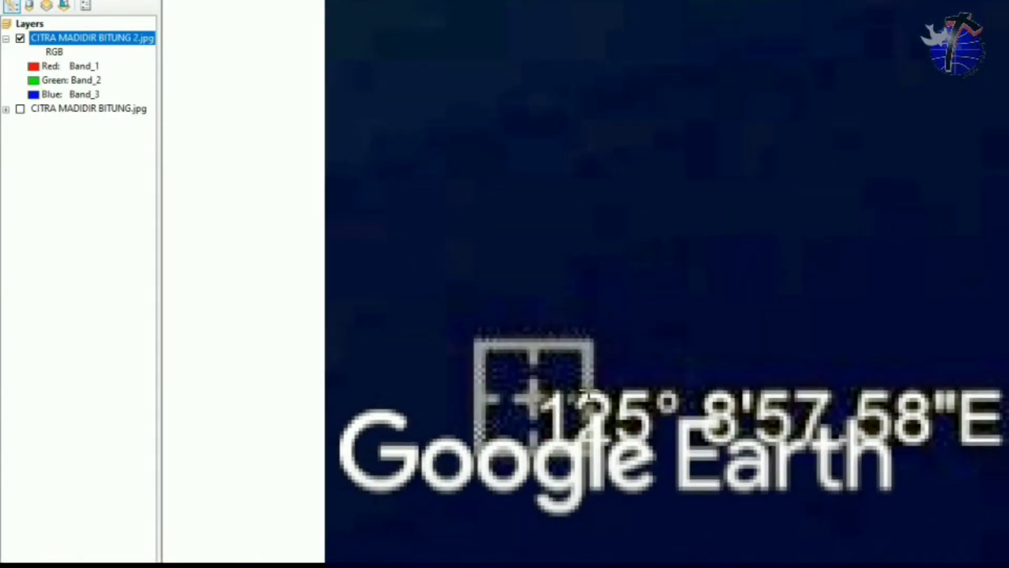
scroll(531, 397, "down", 4)
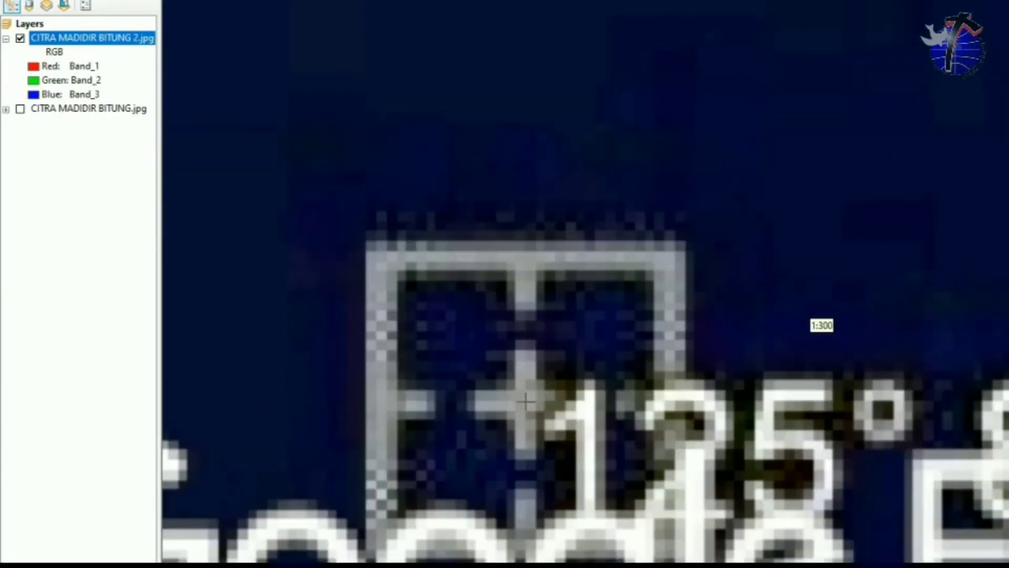
scroll(689, 427, "up", 5)
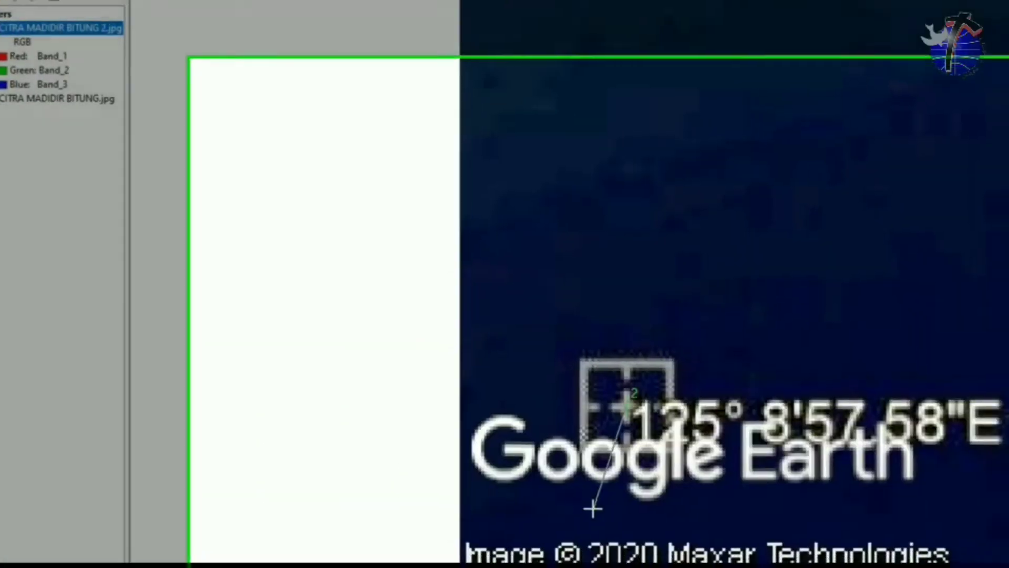
left_click(593, 508)
left_click(672, 532)
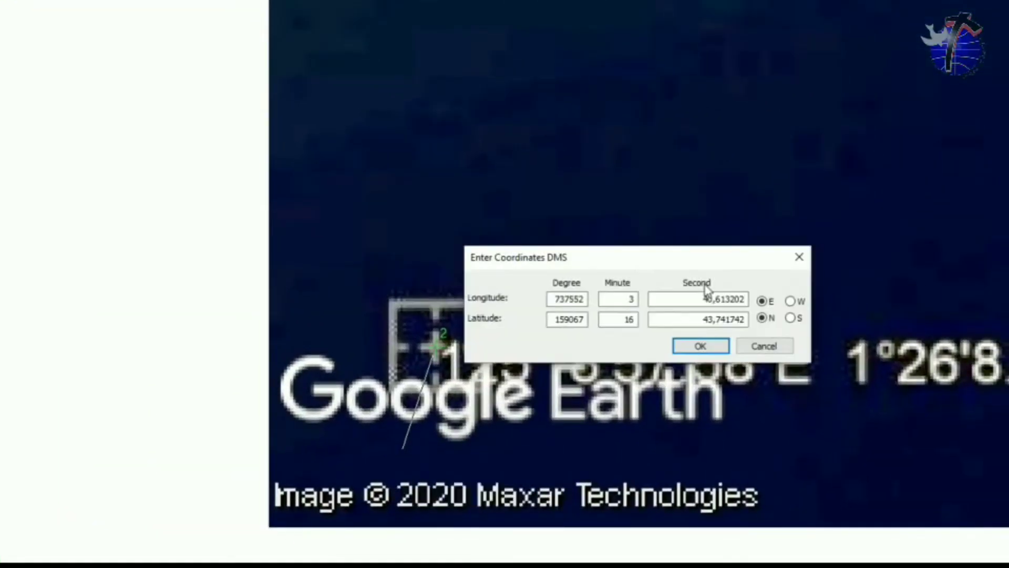
- Set the second control point's longitude to 125° 8' 57,58" E
left_click_drag(629, 259, 820, 455)
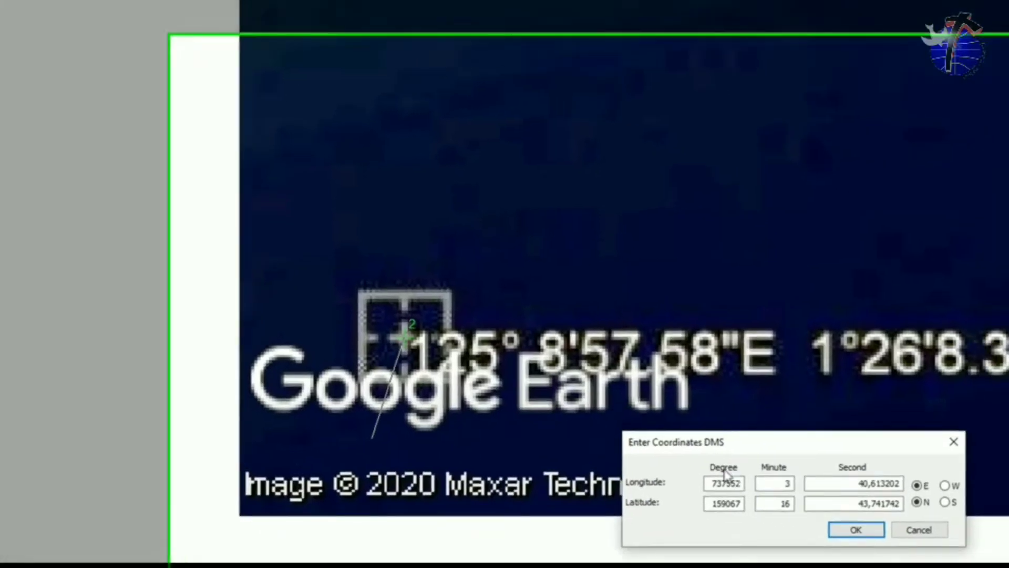
left_click_drag(750, 494, 814, 508)
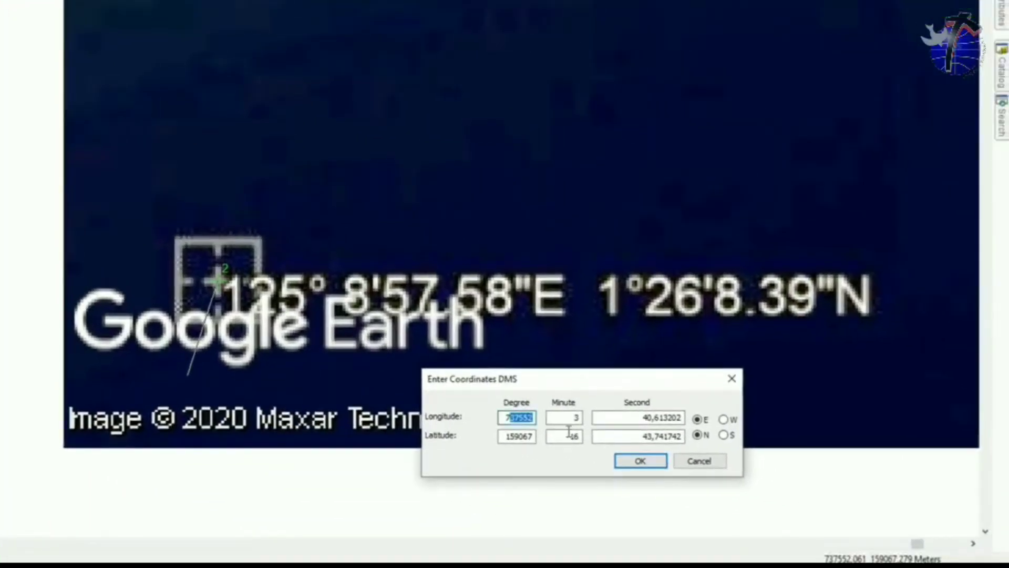
type("125")
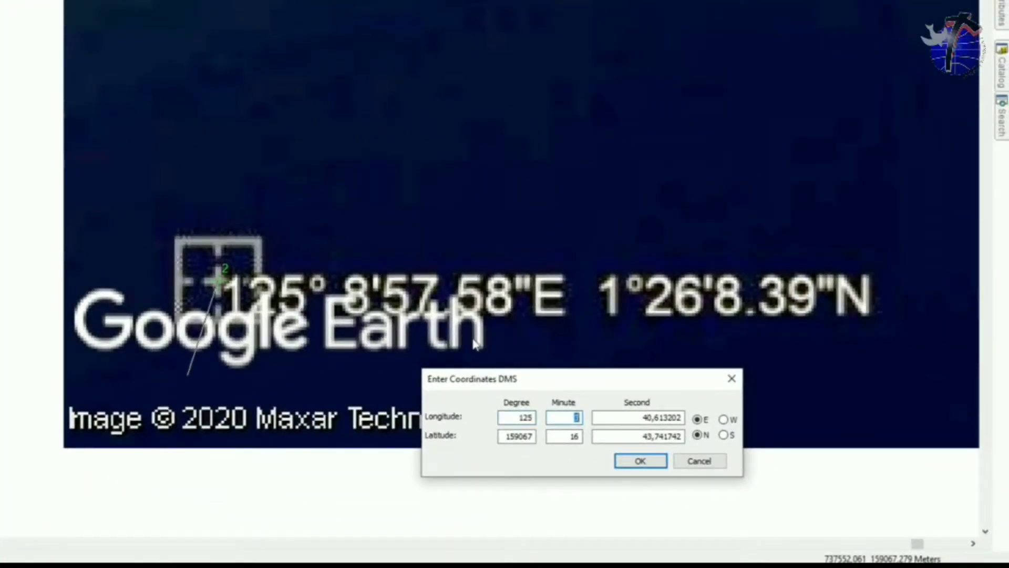
type("8")
key("Tab")
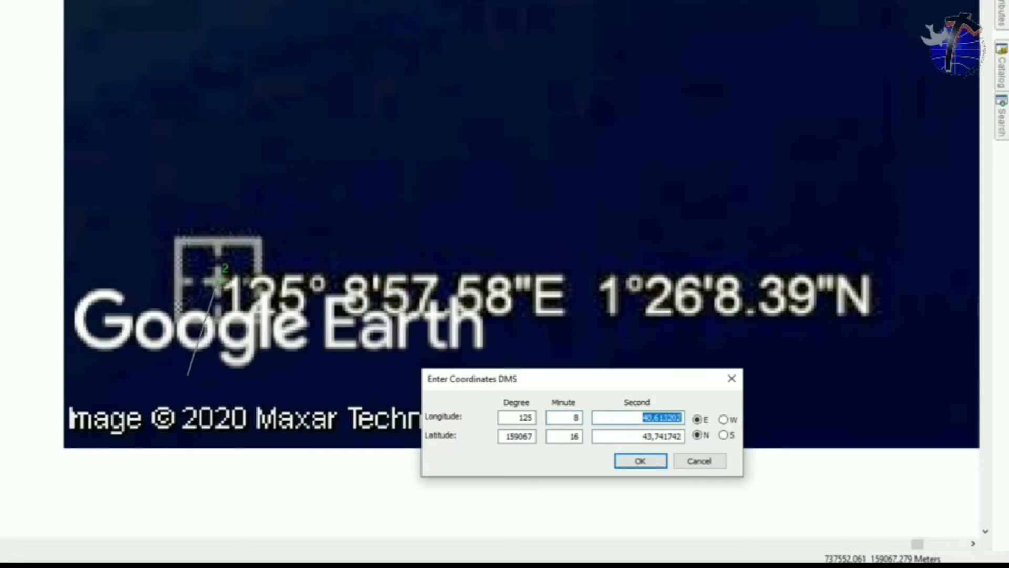
type("57,58")
key("Tab")
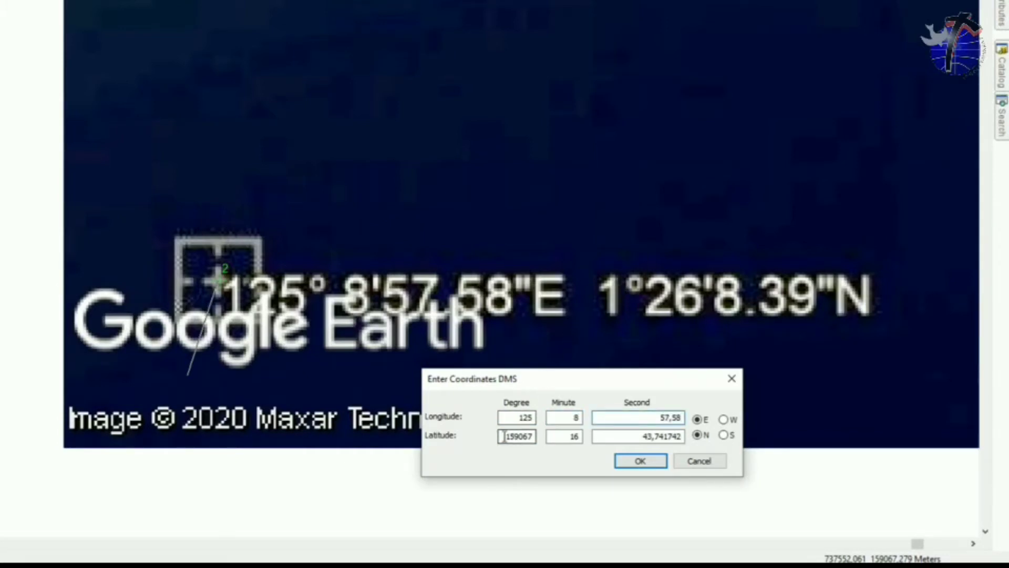
- Set the second control point's latitude to 1° 26' 8,39" N and accept the coordinates
type("1")
key("Tab")
type("26")
key("Tab")
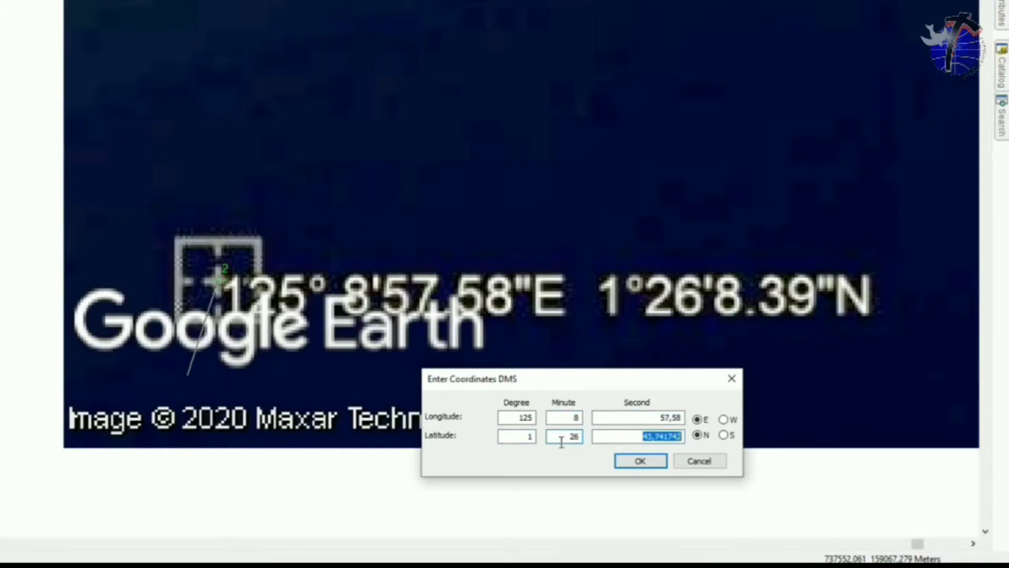
type("8,39")
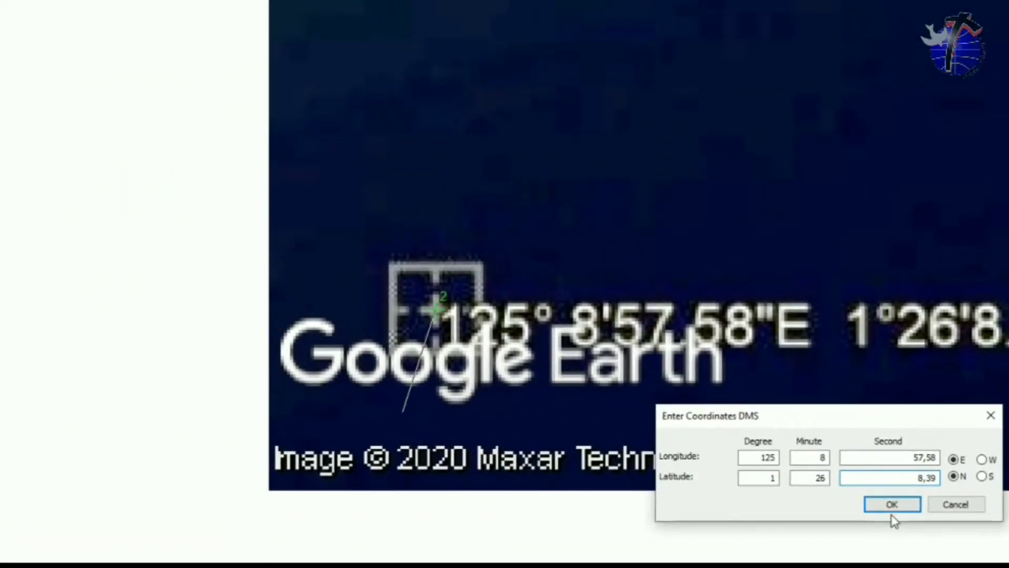
left_click(892, 505)
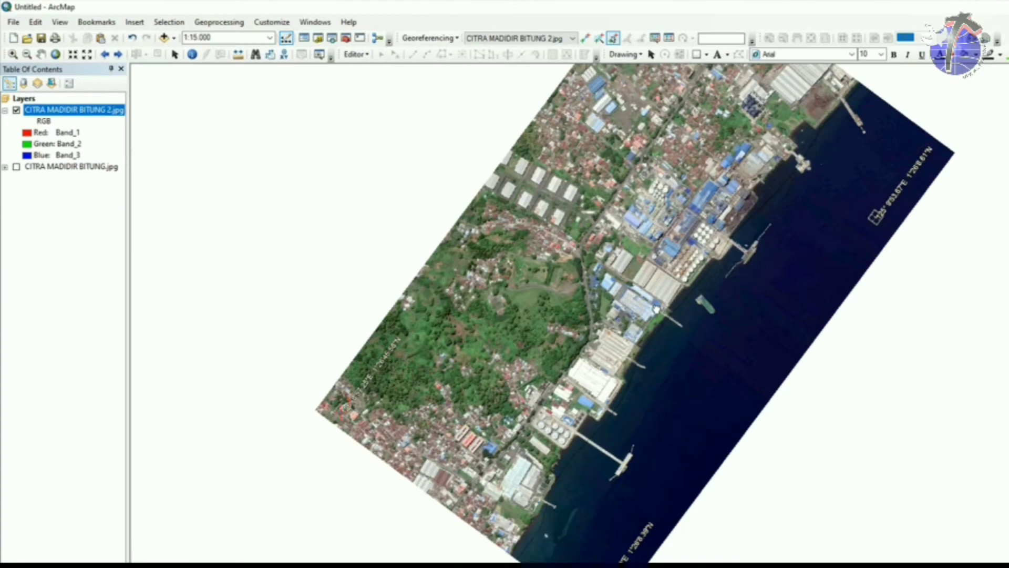
- Examine the orientation and extent of the CITRA MADIDIR BITUNG 2.jpg image with both control points applied
left_click_drag(656, 309, 710, 328)
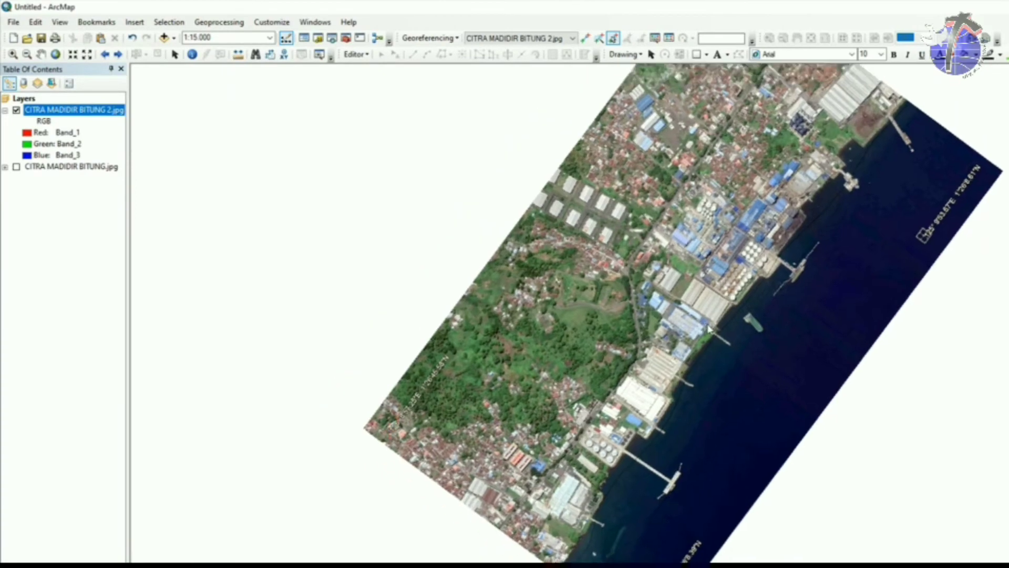
scroll(712, 329, "up", 2)
scroll(711, 329, "down", 3)
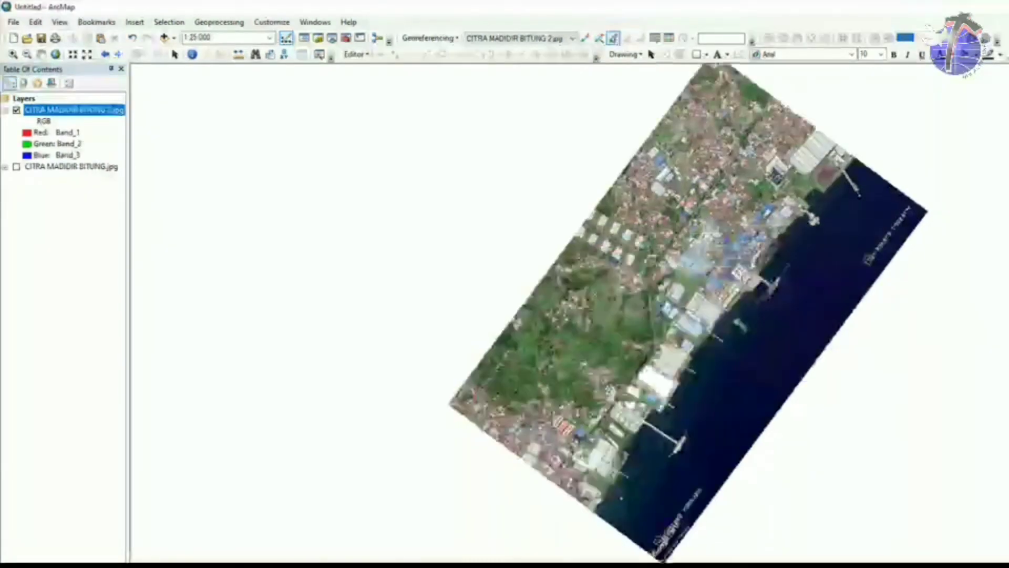
left_click_drag(753, 264, 752, 322)
left_click_drag(714, 369, 701, 332)
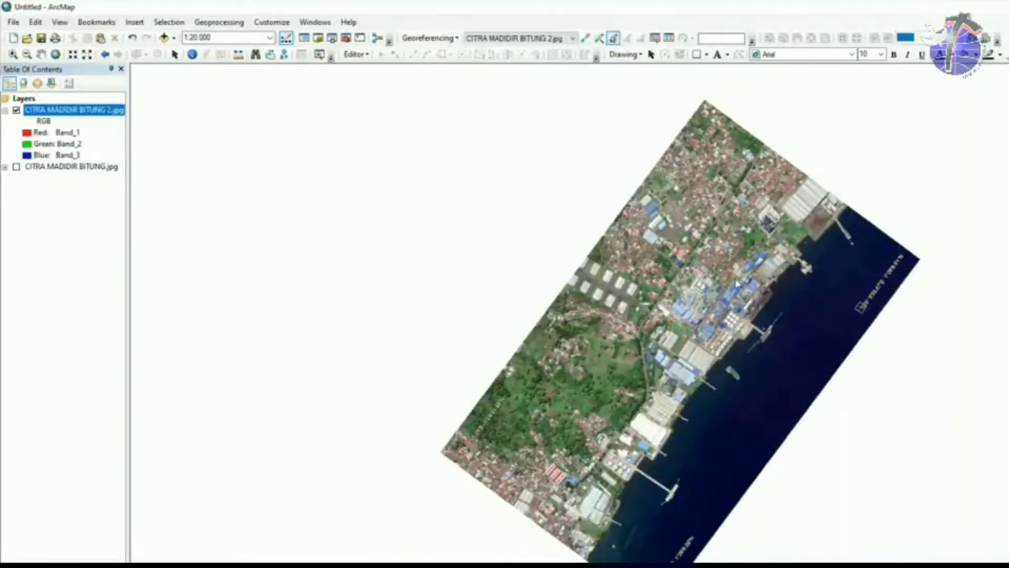
left_click_drag(738, 284, 695, 354)
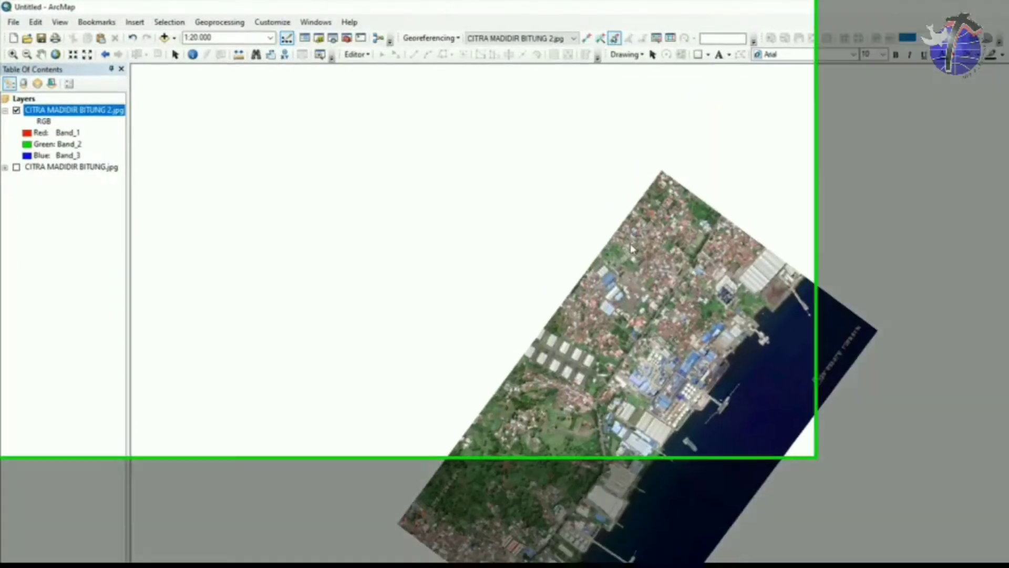
scroll(632, 246, "up", 1)
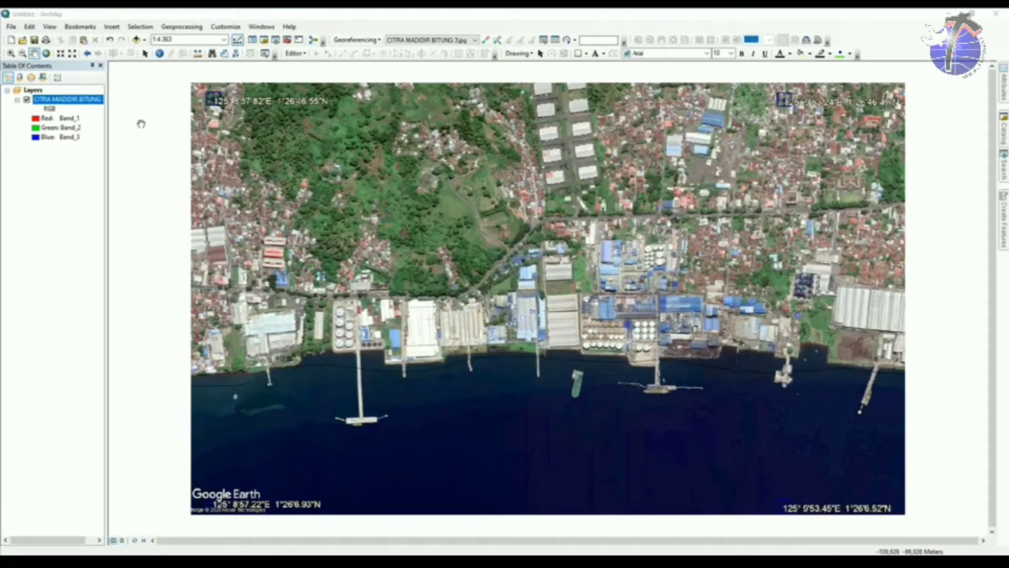
- Try to auto-register the CITRA MADIDIR BITUNG 3.jpg image
left_click_drag(212, 92, 229, 128)
scroll(229, 128, "down", 1)
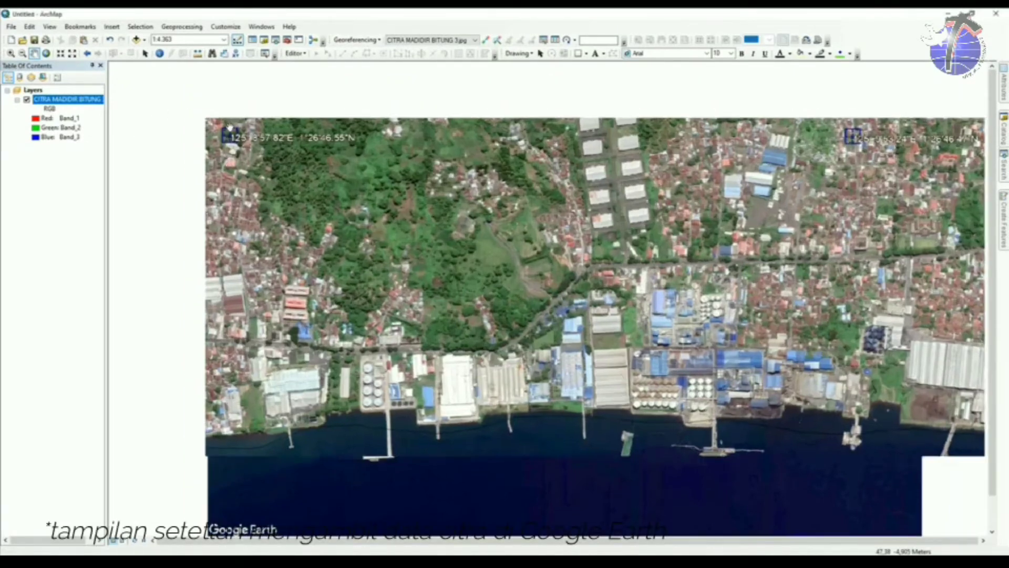
scroll(230, 128, "down", 2)
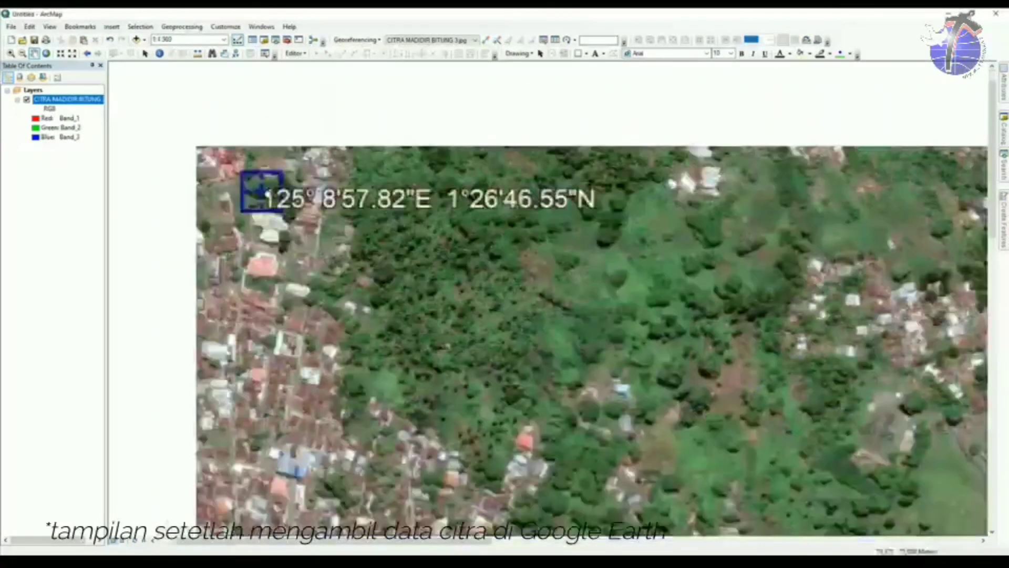
scroll(248, 172, "down", 5)
scroll(361, 150, "up", 5)
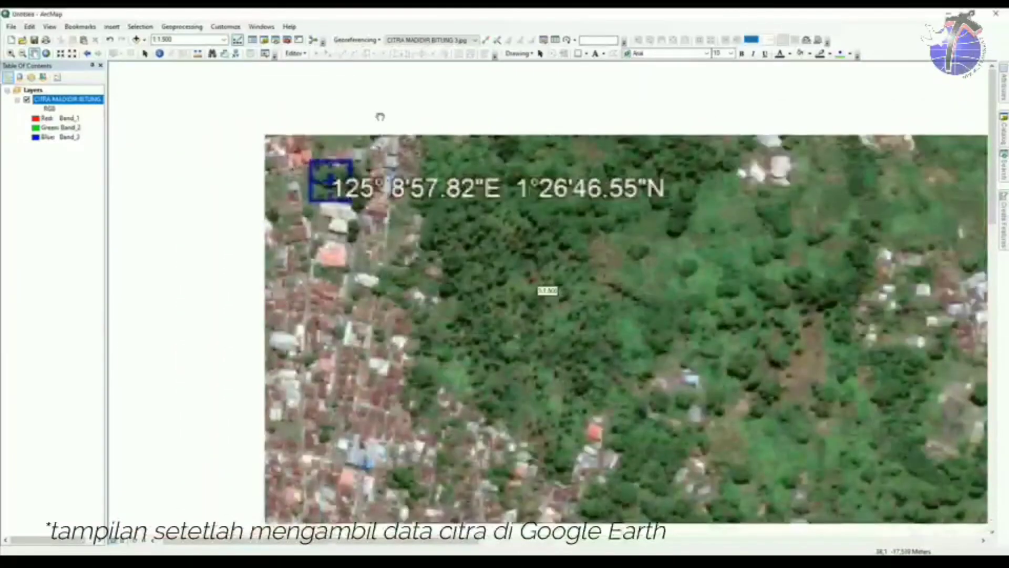
left_click(497, 40)
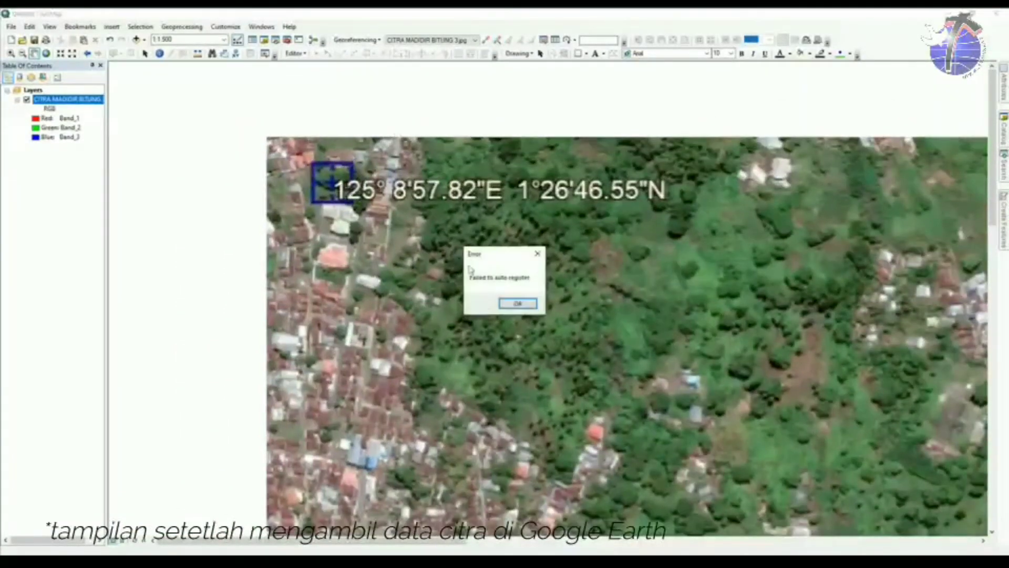
left_click(518, 304)
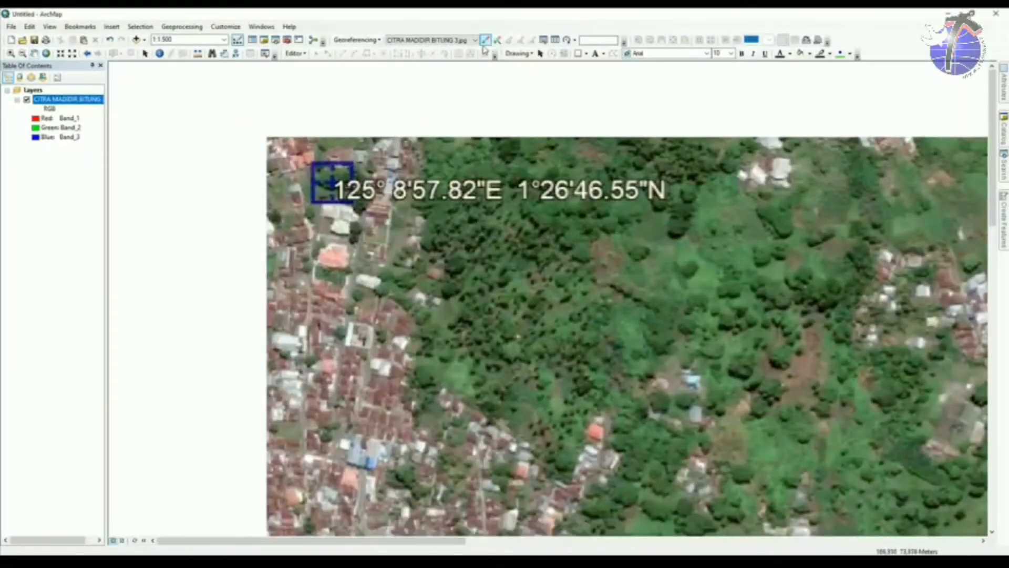
- Start a control point on the marker labelled 125° 8'57.82"E 1°26'46.55"N and open its DMS longitude and latitude entry
left_click(485, 40)
scroll(326, 173, "down", 3)
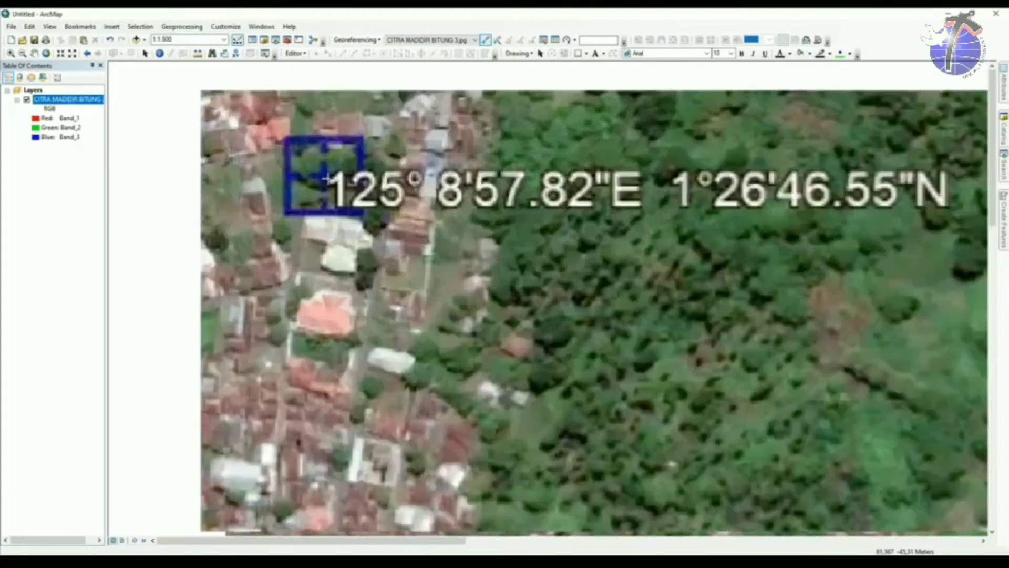
scroll(326, 179, "down", 3)
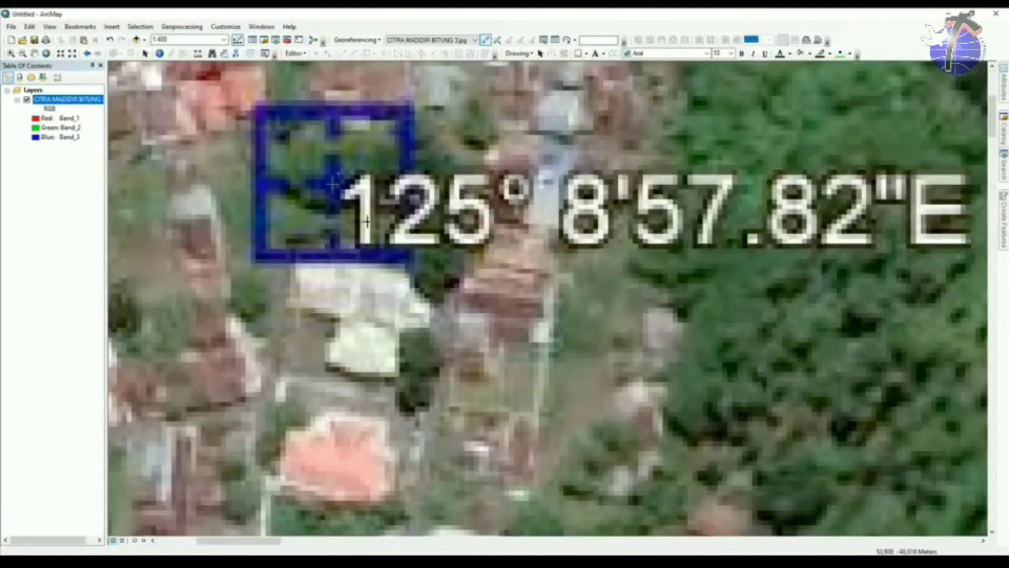
scroll(366, 222, "up", 3)
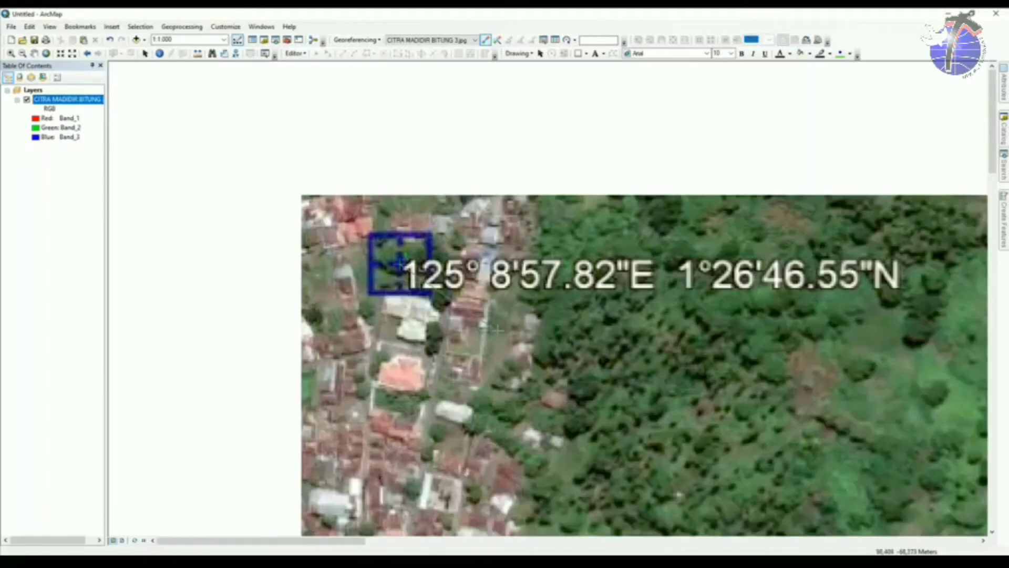
left_click_drag(497, 330, 376, 292)
right_click(264, 307)
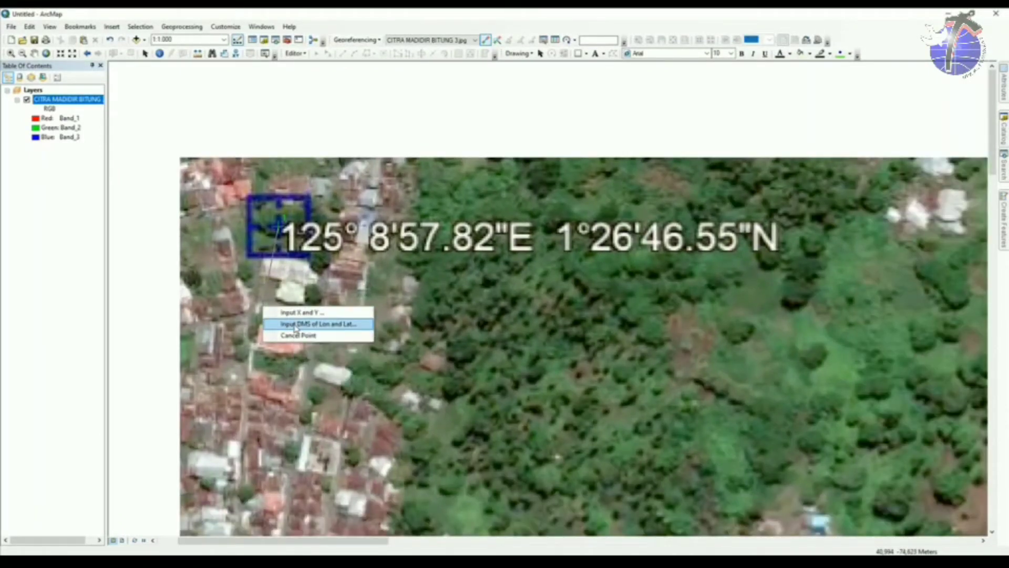
left_click(325, 325)
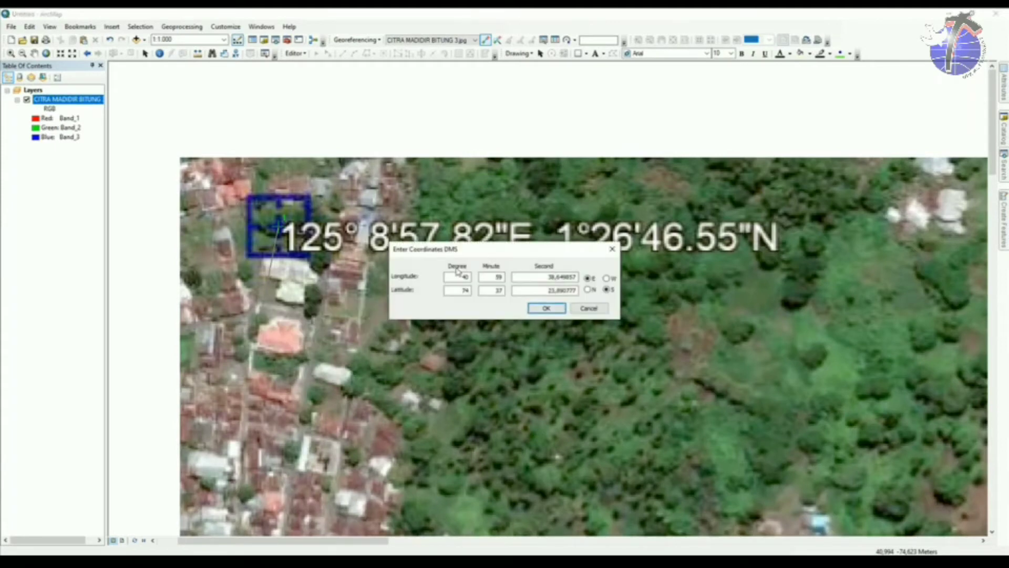
- Set the first control point to longitude 125° 8' 57,82" E and latitude 1° 26' 46,55" N, and accept the coordinates
left_click_drag(456, 277, 495, 312)
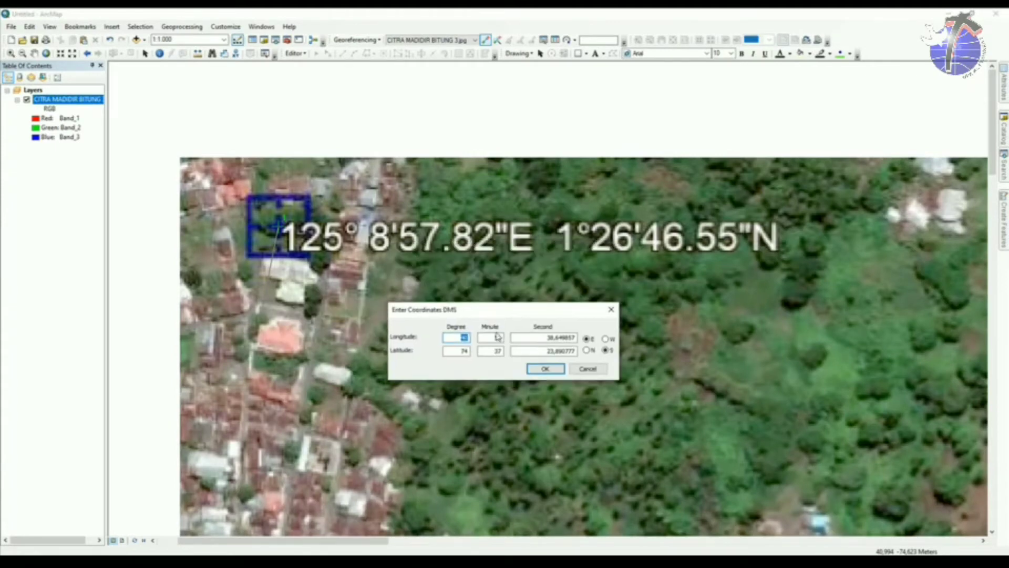
key("Tab")
type("8")
key("Tab")
type("57,")
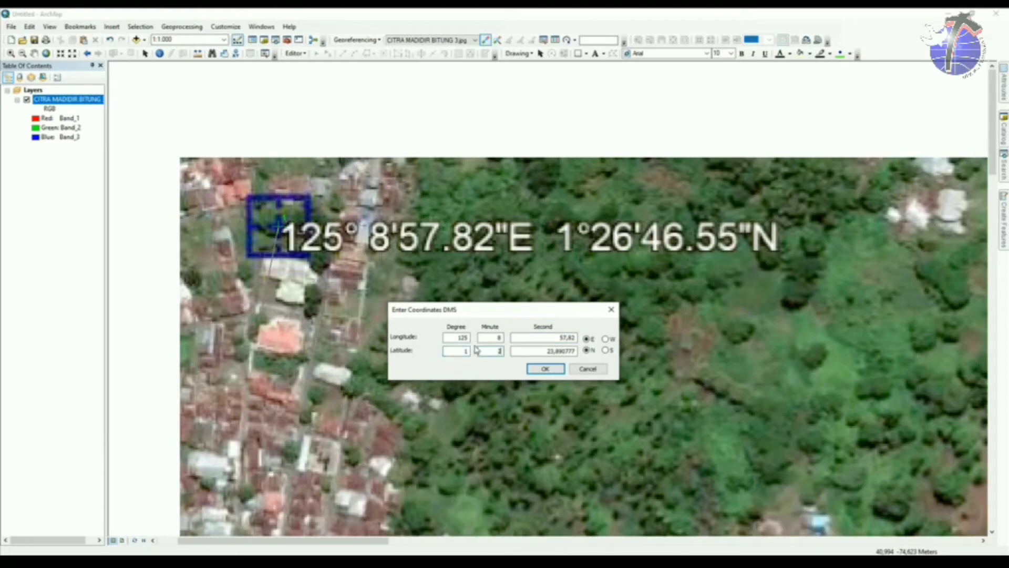
key("Tab")
type("4")
left_click(528, 372)
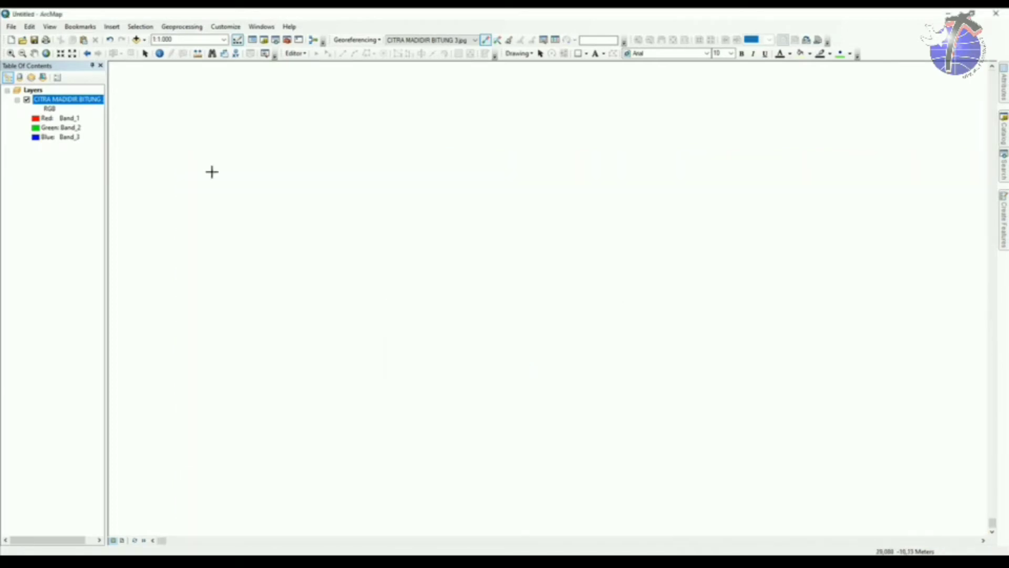
- Start the second control point on the marker labelled 125° 9'53.24"E 1°26'46.47"N and open its DMS coordinate entry
right_click(81, 100)
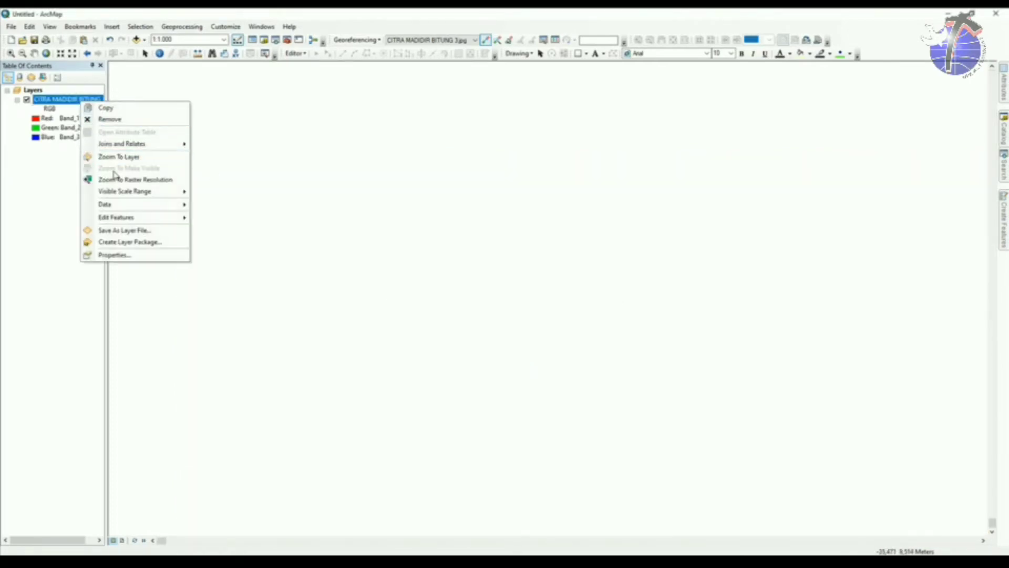
left_click(118, 157)
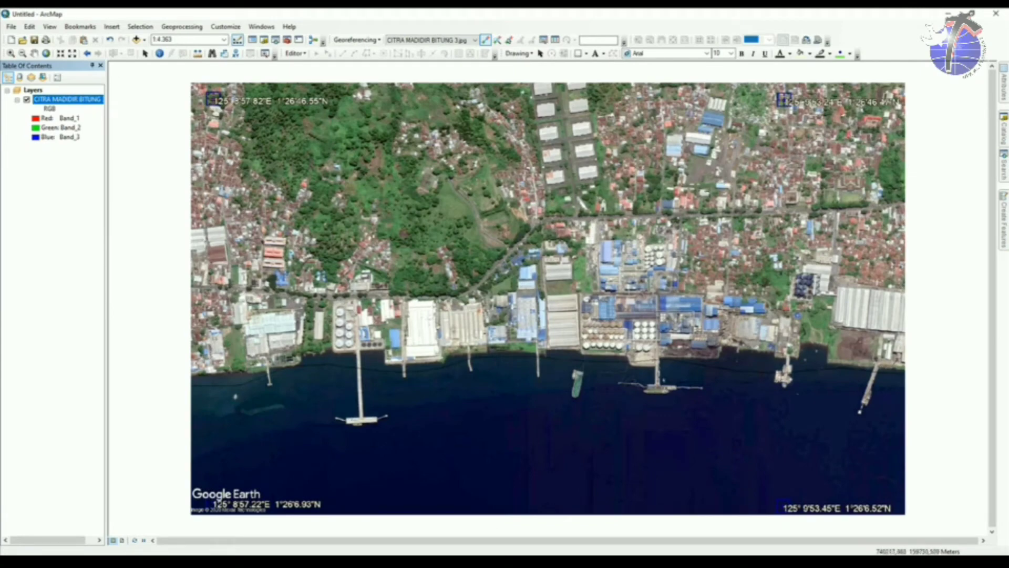
left_click_drag(720, 211, 592, 376)
scroll(669, 282, "up", 2)
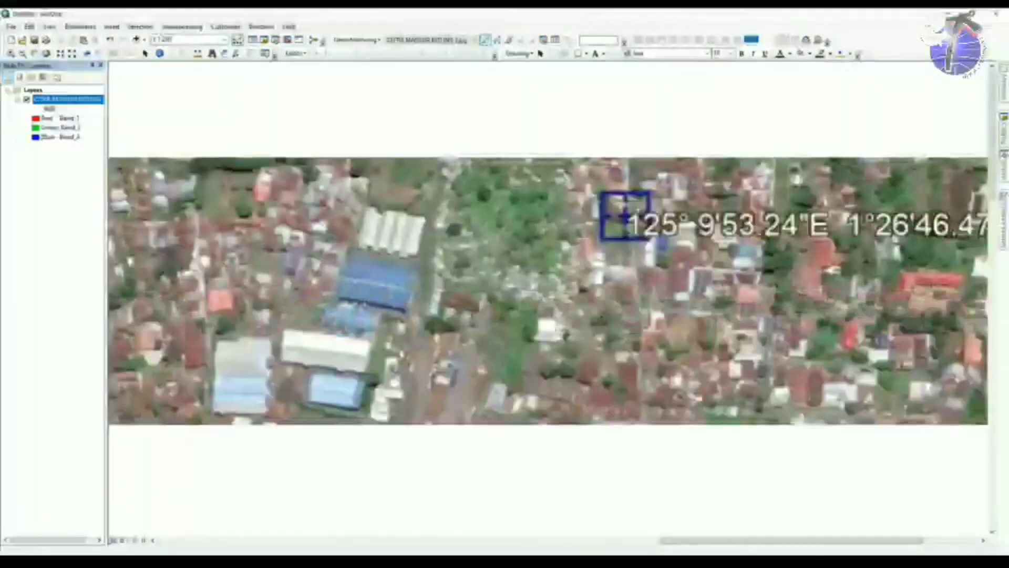
left_click_drag(668, 283, 496, 416)
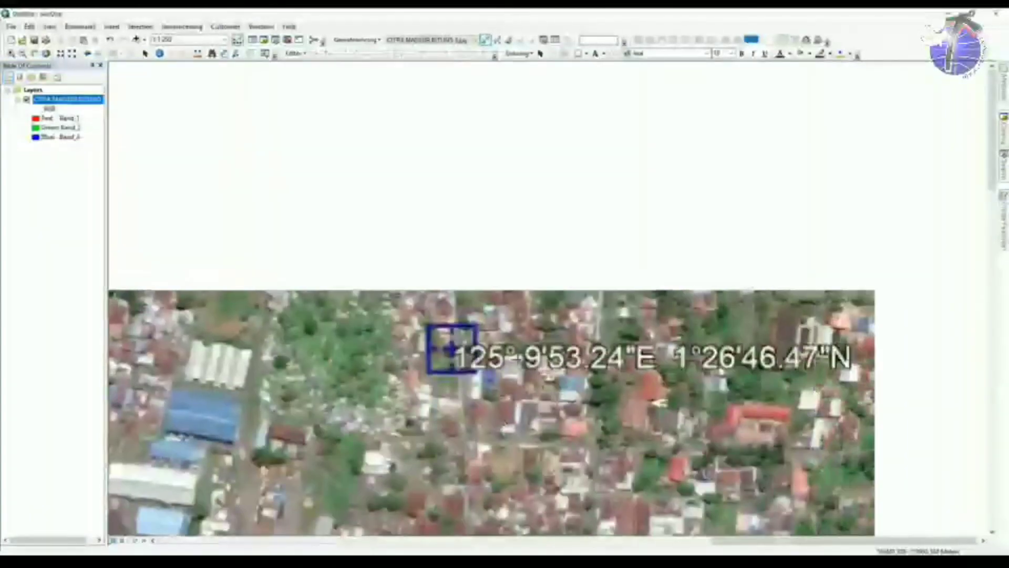
scroll(451, 349, "up", 2)
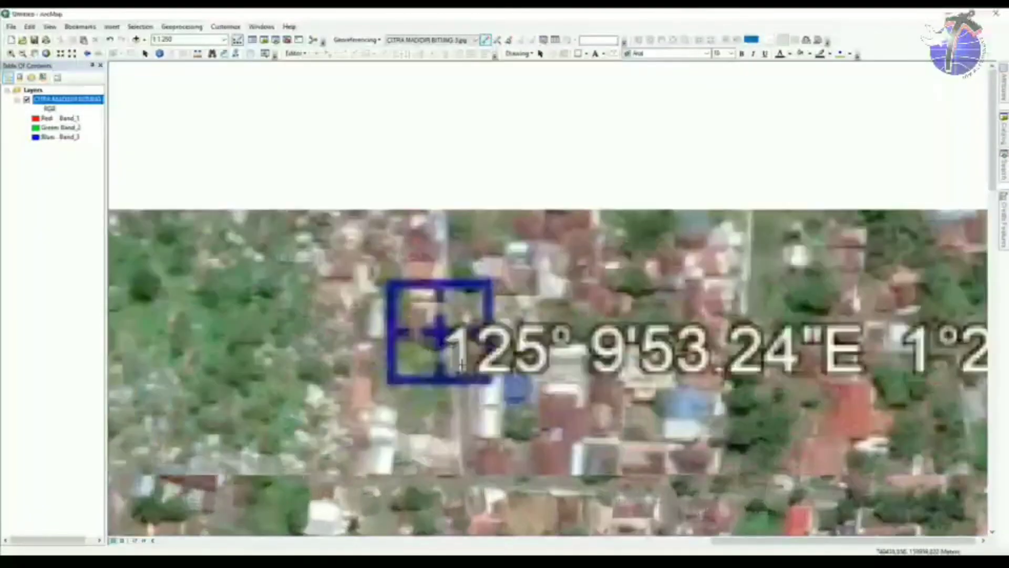
left_click(440, 332)
scroll(440, 333, "down", 2)
left_click_drag(440, 332, 303, 327)
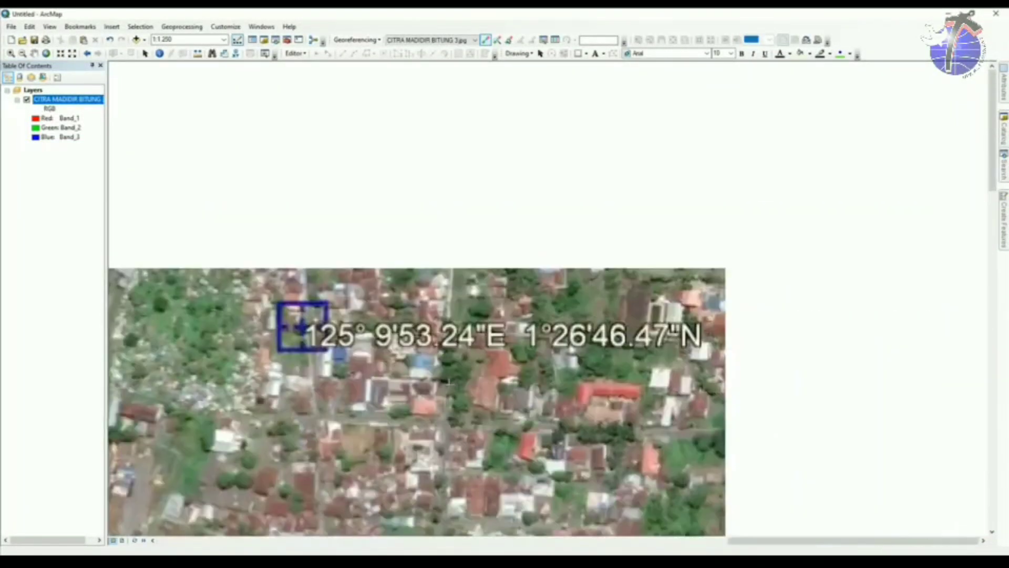
right_click(297, 367)
left_click(337, 388)
- Set the second control point's longitude to 125° 9' 53,24" E
left_click_drag(496, 249, 544, 379)
key("Tab")
type("125")
key("Tab")
left_click(514, 407)
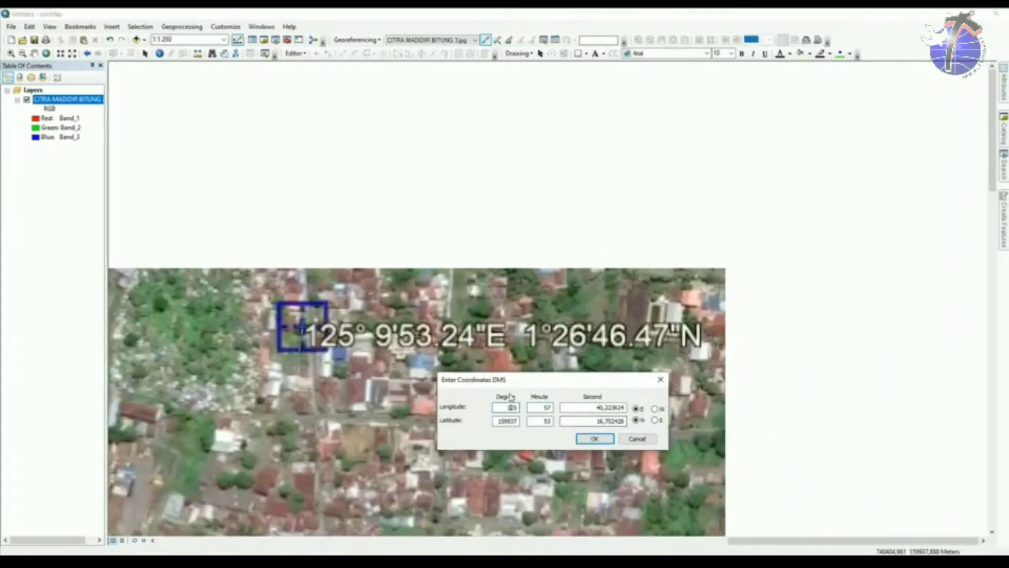
left_click(580, 408)
key("Tab")
key("shift+Tab")
key("shift+Tab")
type("9")
key("Tab")
type("53,24")
key("Tab")
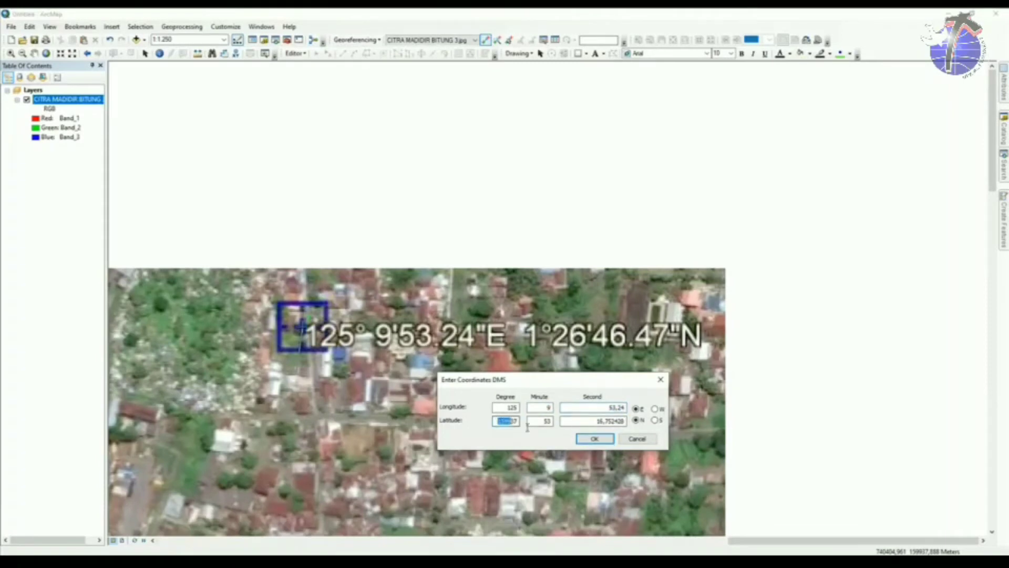
- Set the second control point's latitude to 1° 26' 46,47" N and accept the coordinates
type("1")
key("Tab")
type("26")
key("Tab")
type("4")
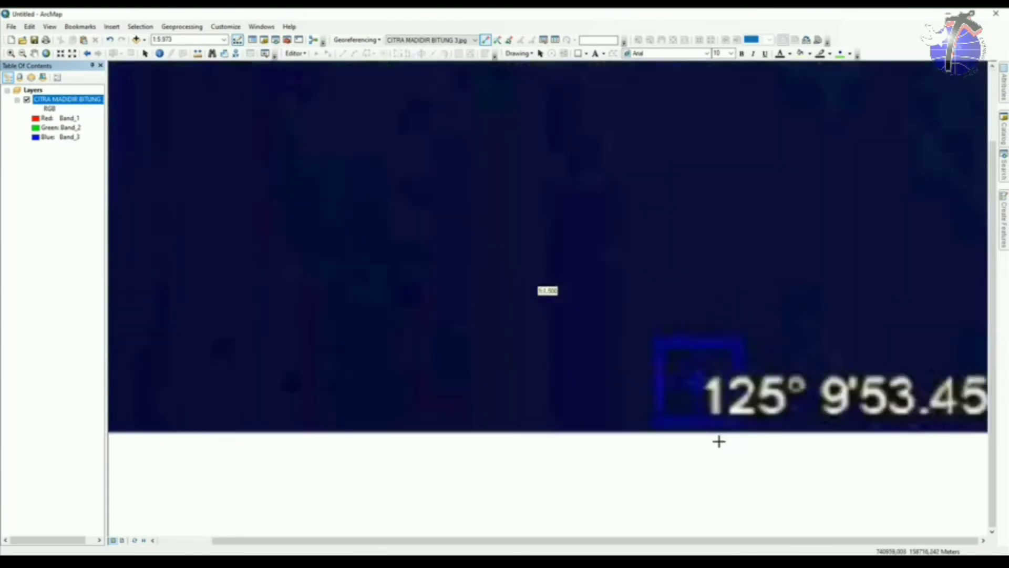
- Start the third control point on the marker labelled 125° 9'53.45"E 1°26'6.52"N and open its DMS coordinate entry
left_click_drag(719, 441, 334, 425)
left_click(311, 362)
scroll(541, 500, "down", 1)
right_click(547, 479)
left_click(578, 500)
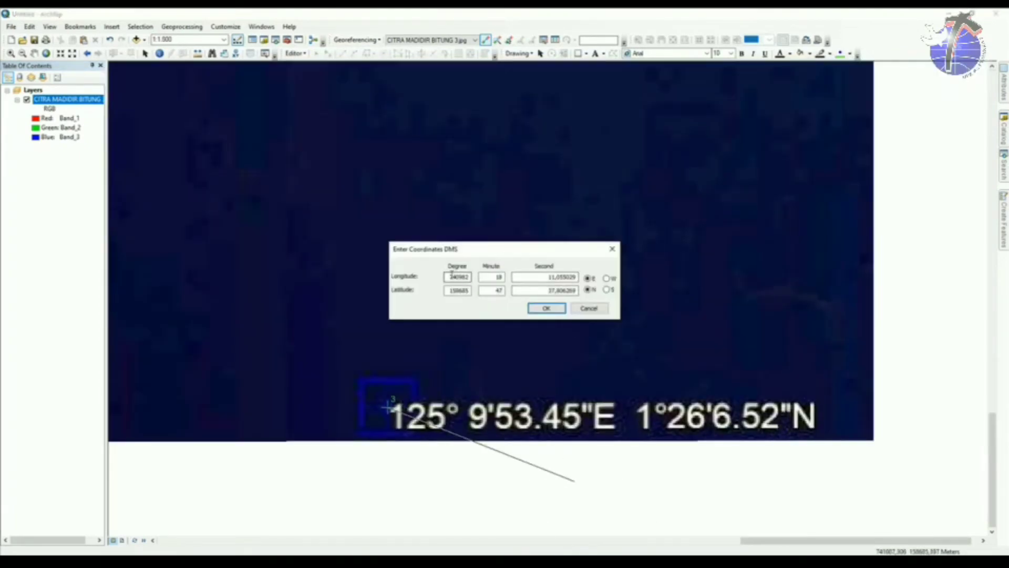
- Set the third control point's longitude to 125° 9' 53,45" E
type("125")
key("Tab")
type("9")
key("Tab")
type("53,45")
- Set the third control point's latitude to 1° 26' 6,52" N and accept the coordinates
left_click_drag(448, 291, 513, 308)
type("1")
key("Tab")
type("26")
key("Tab")
type("6")
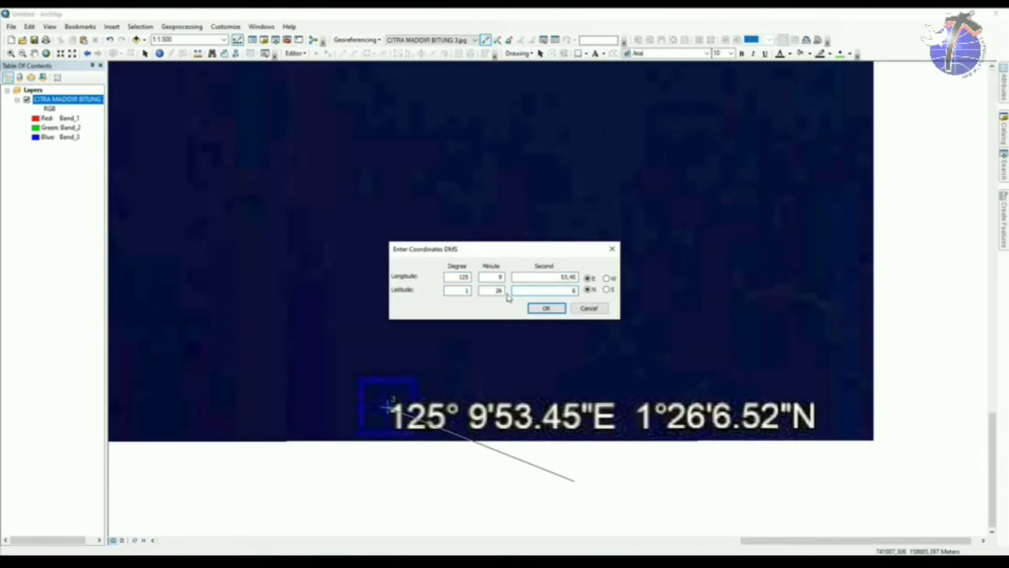
type(",52")
key("Return")
- Start the fourth control point on the marker labelled 125° 8'57.22"E 1°26'6.93"N and open its DMS coordinate entry
left_click_drag(121, 264, 682, 312)
scroll(681, 313, "down", 4)
left_click_drag(345, 314, 304, 264)
scroll(492, 370, "up", 3)
scroll(492, 370, "up", 1)
left_click(304, 264)
right_click(439, 365)
left_click(475, 395)
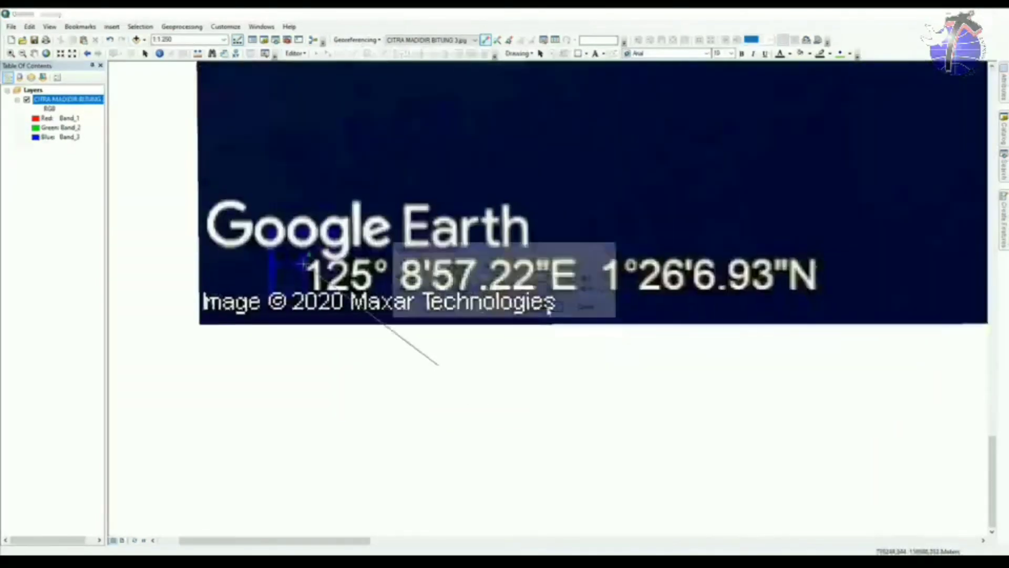
- Set the fourth control point's longitude to 125° 8' 57,22" E
left_click_drag(523, 252, 544, 352)
type("5")
key("Tab")
type("8")
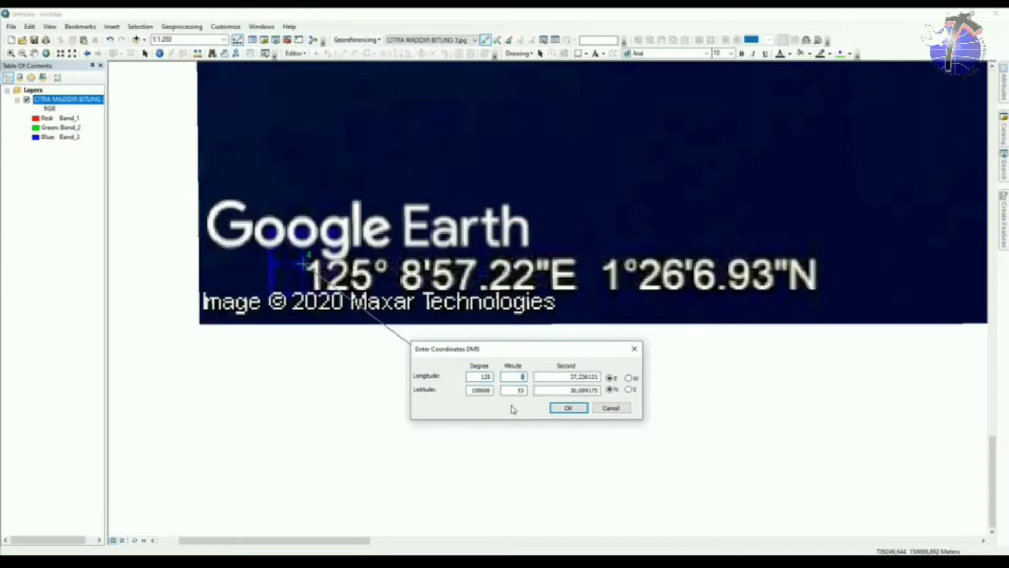
key("Tab")
type("5")
- Set the fourth control point's latitude to 1° 26' 6,93" N and accept the coordinates
double_click(471, 389)
type("1")
key("Tab")
type("26")
key("Tab")
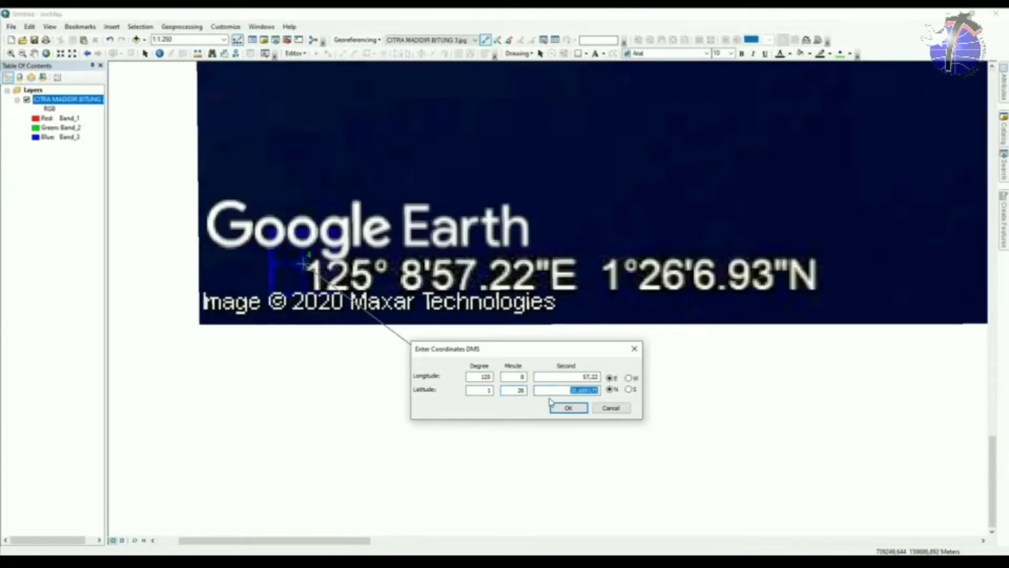
type("6,93")
left_click(572, 410)
- Start rectifying the georeferenced CITRA MADIDIR BITUNG 3.jpg image with TIFF as the output format
scroll(642, 433, "up", 3)
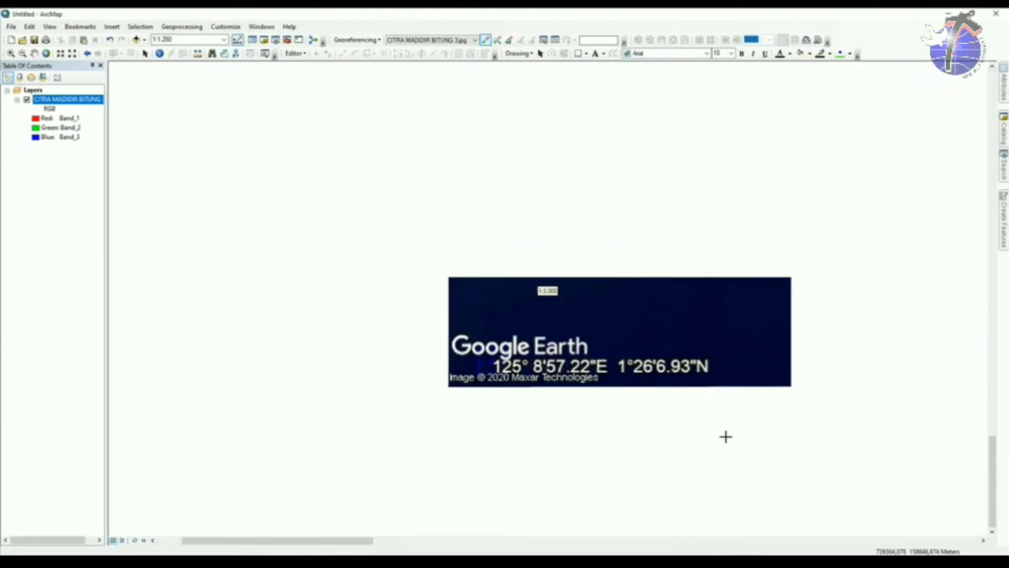
scroll(635, 415, "up", 2)
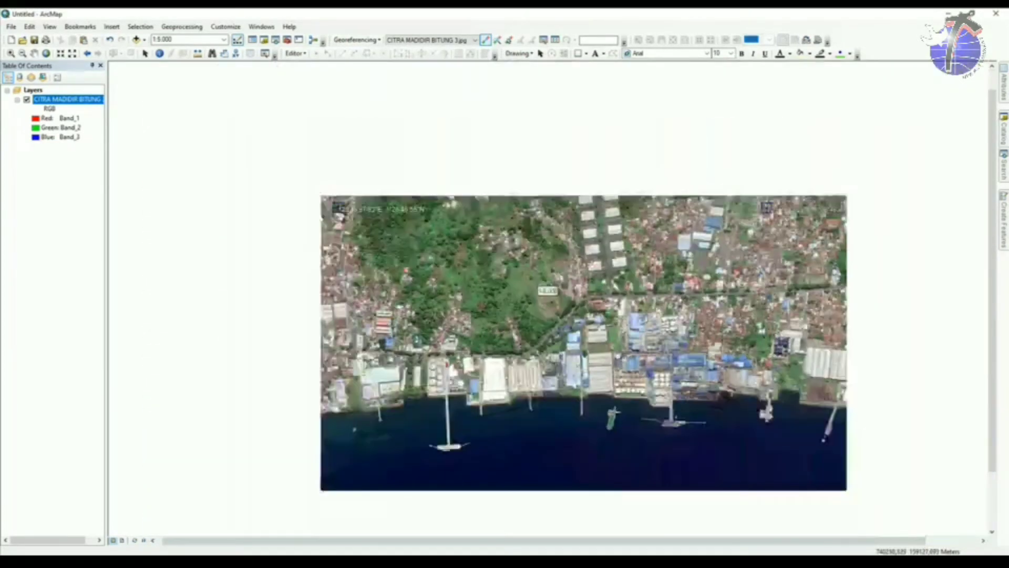
left_click_drag(621, 413, 622, 372)
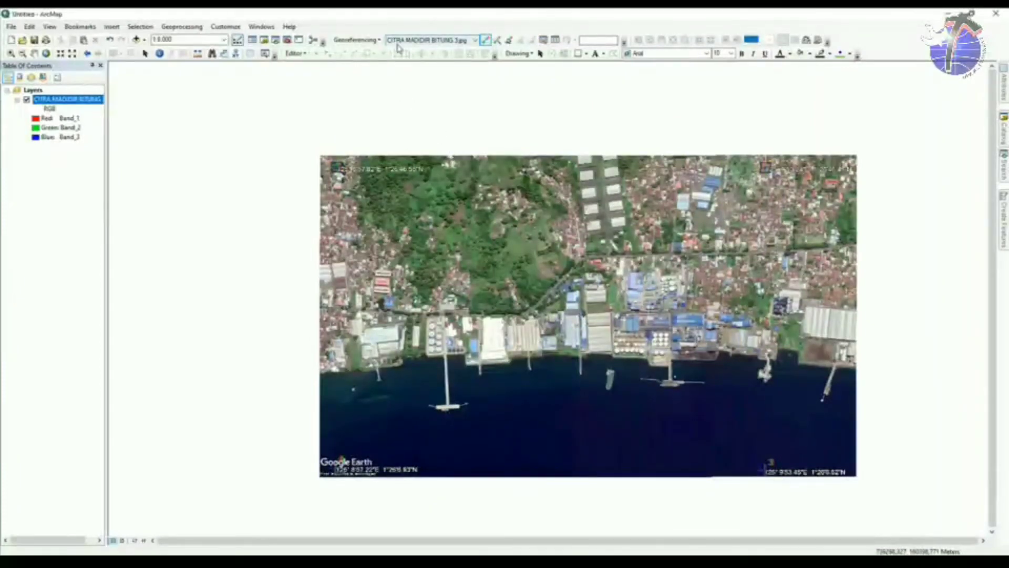
left_click(370, 41)
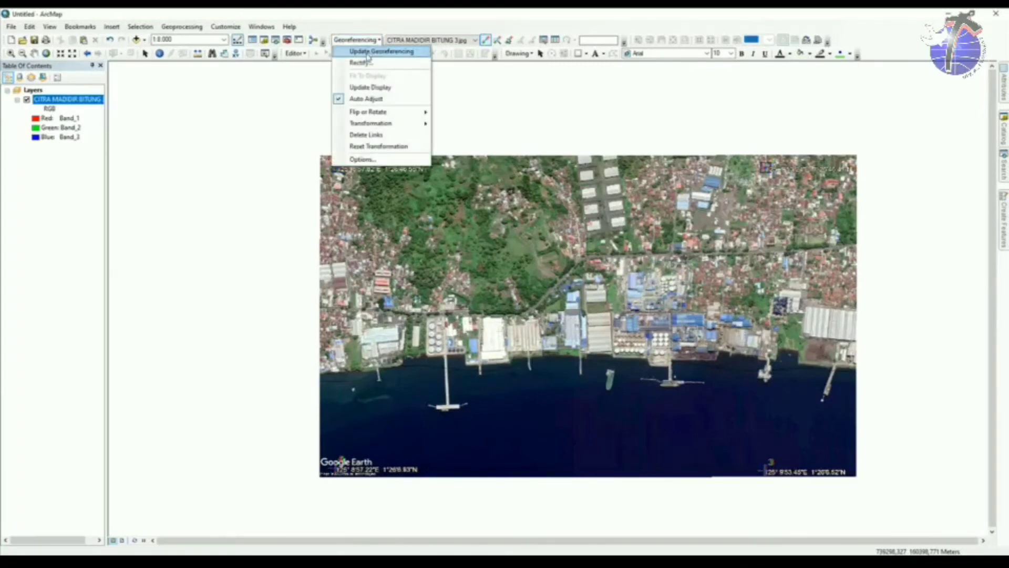
left_click(368, 64)
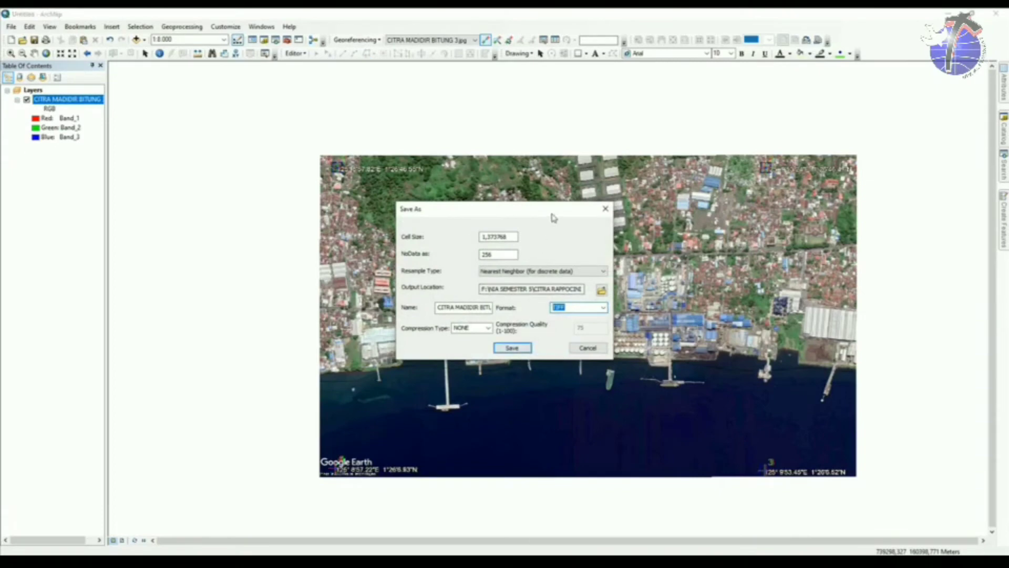
left_click_drag(556, 209, 698, 222)
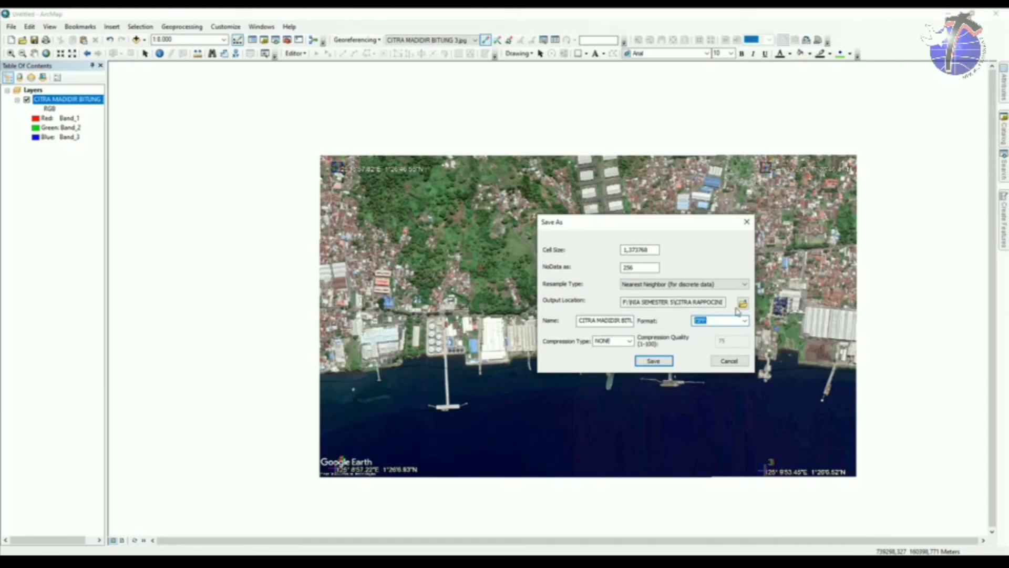
left_click(744, 321)
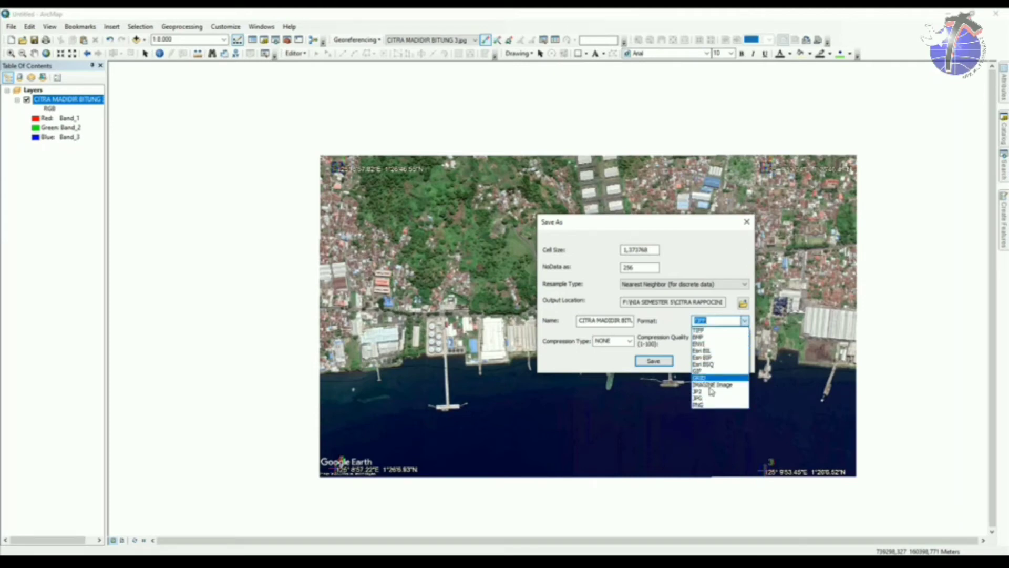
left_click(727, 320)
- Set the rectified image's output location to the C:\Users\hp\Desktop folder connection
left_click(743, 304)
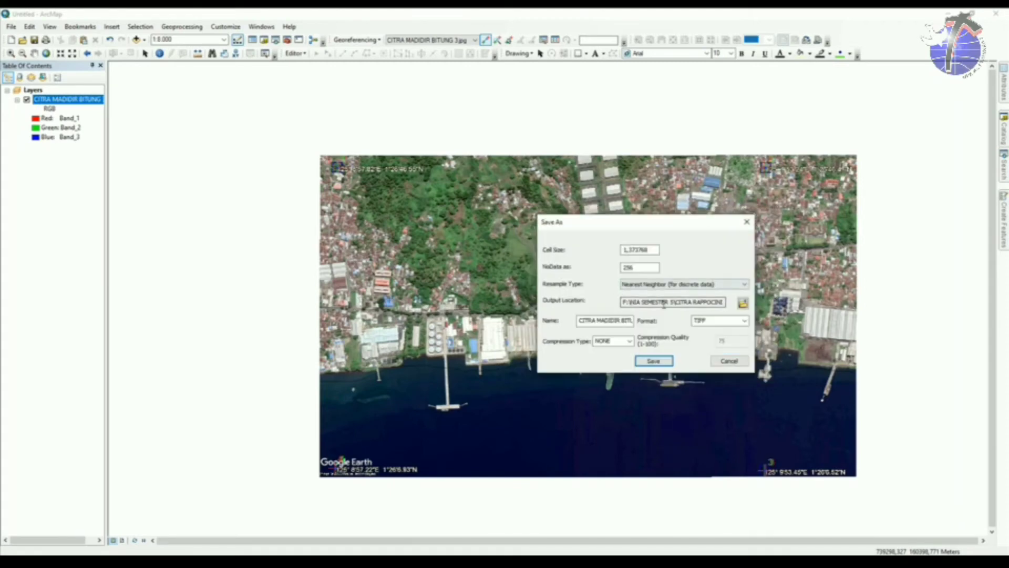
left_click(742, 304)
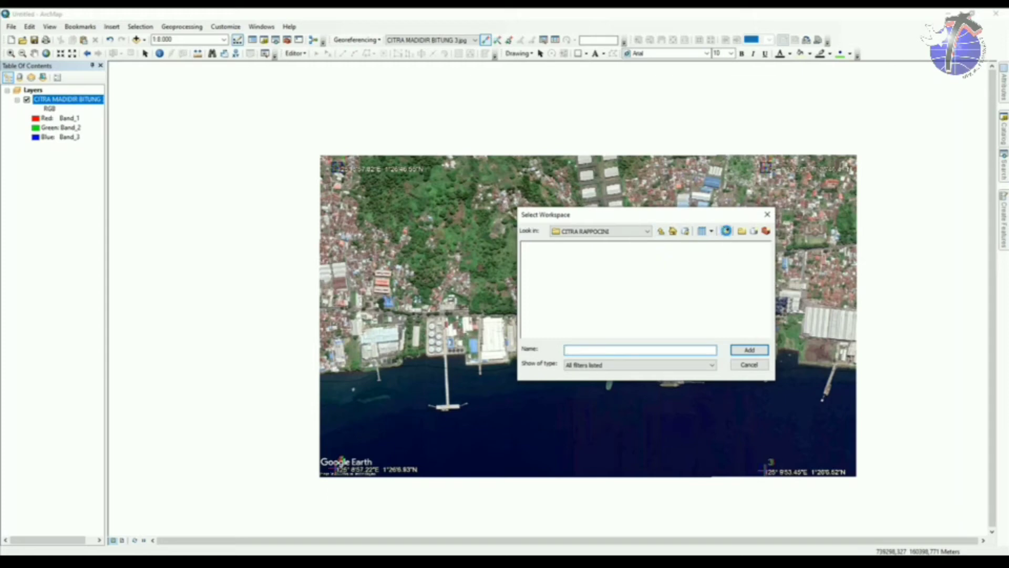
left_click(673, 231)
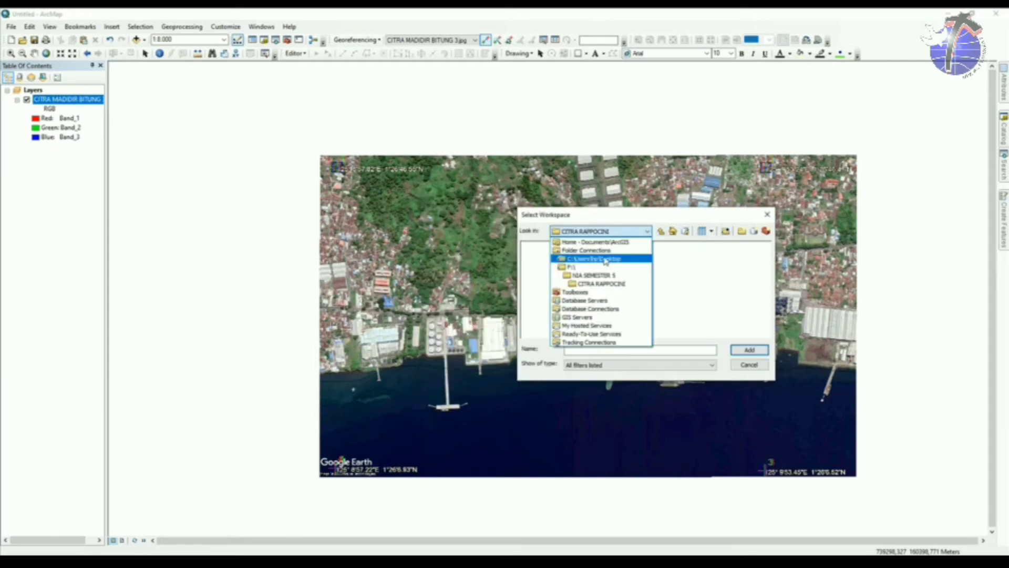
left_click(618, 260)
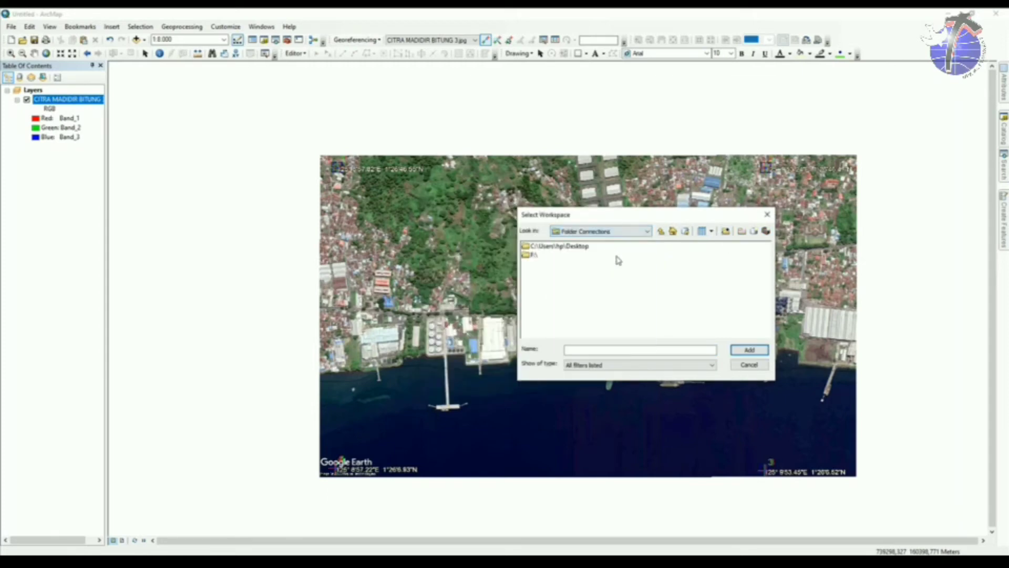
left_click(555, 247)
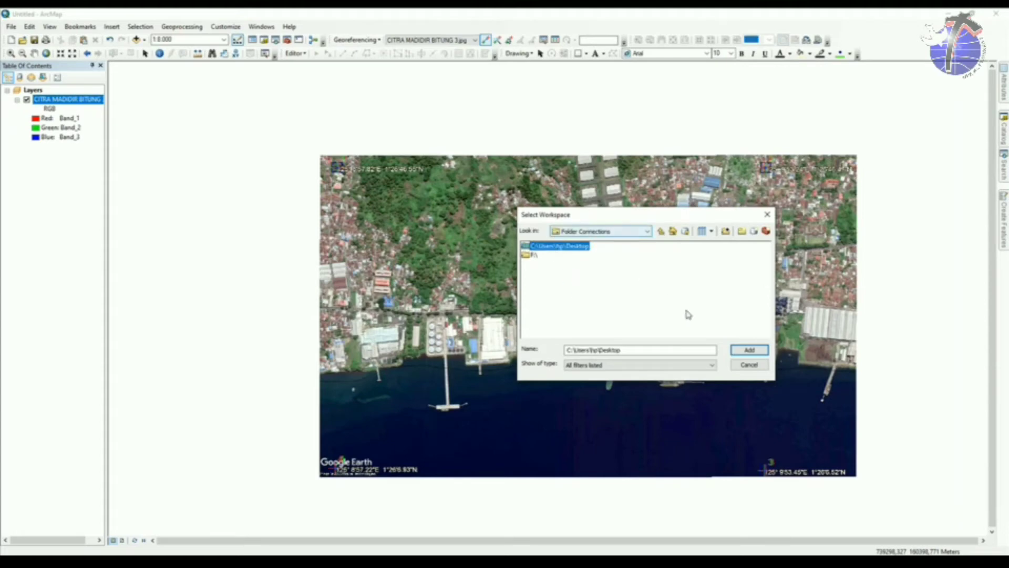
left_click(737, 349)
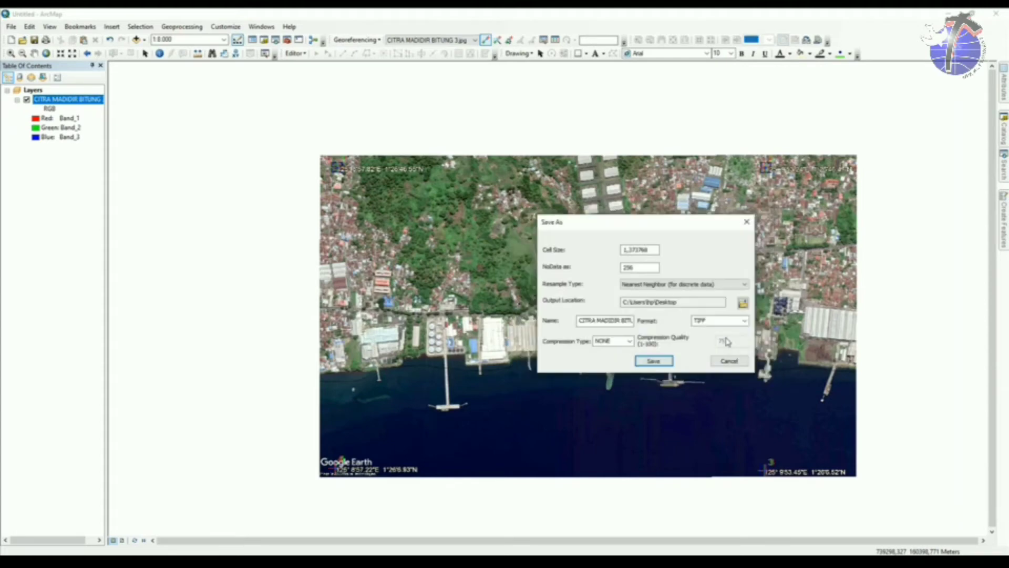
- Save the rectified TIFF and add CITRA MADIDIR BITUNG 31.tif from the desktop to the map
left_click(654, 360)
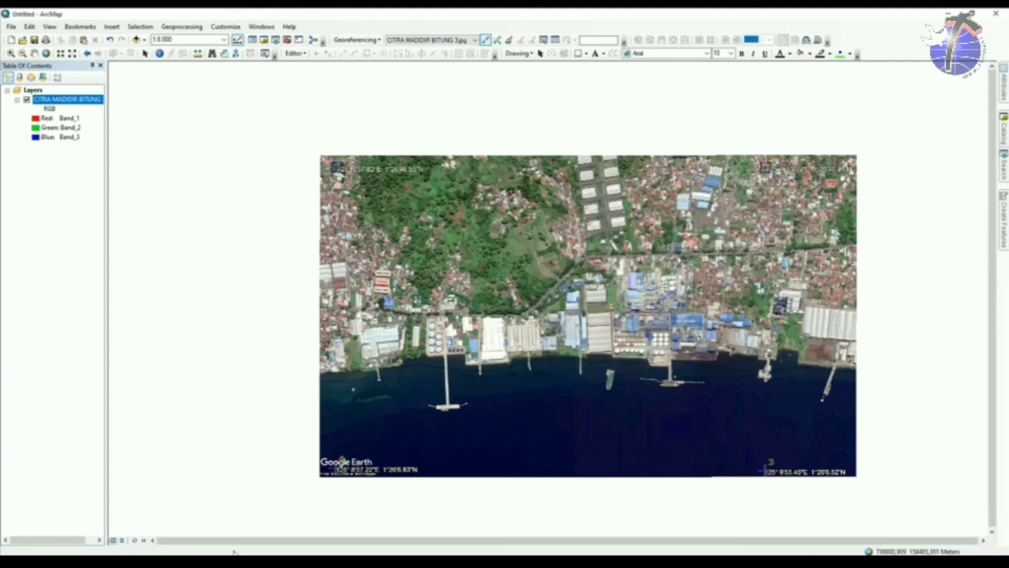
left_click(136, 39)
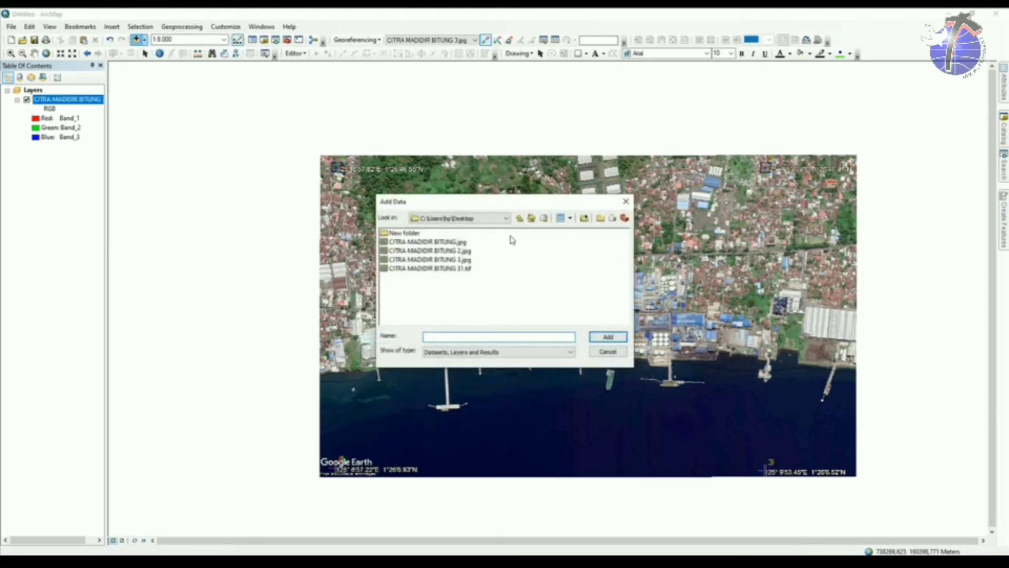
left_click(470, 269)
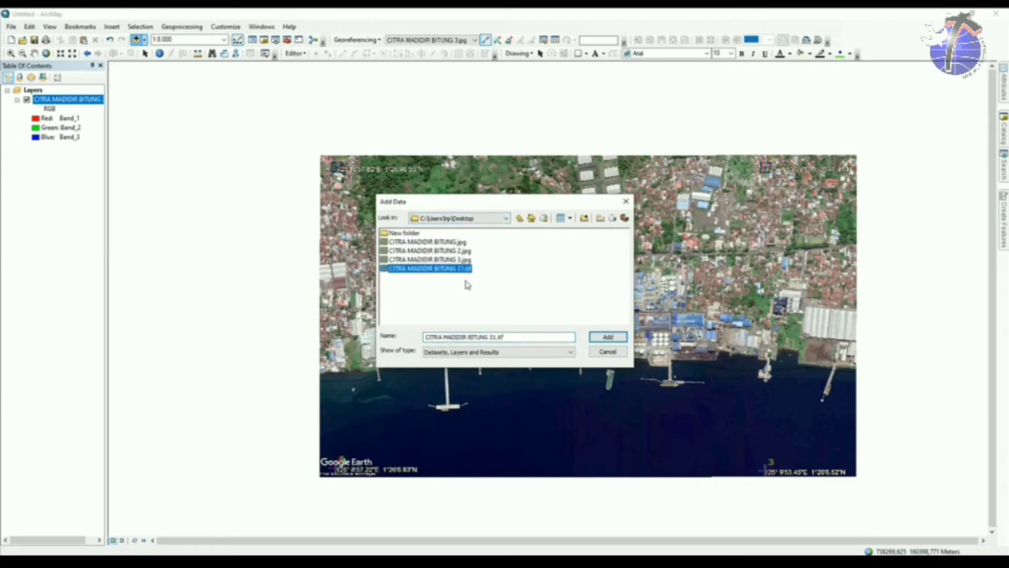
left_click(604, 339)
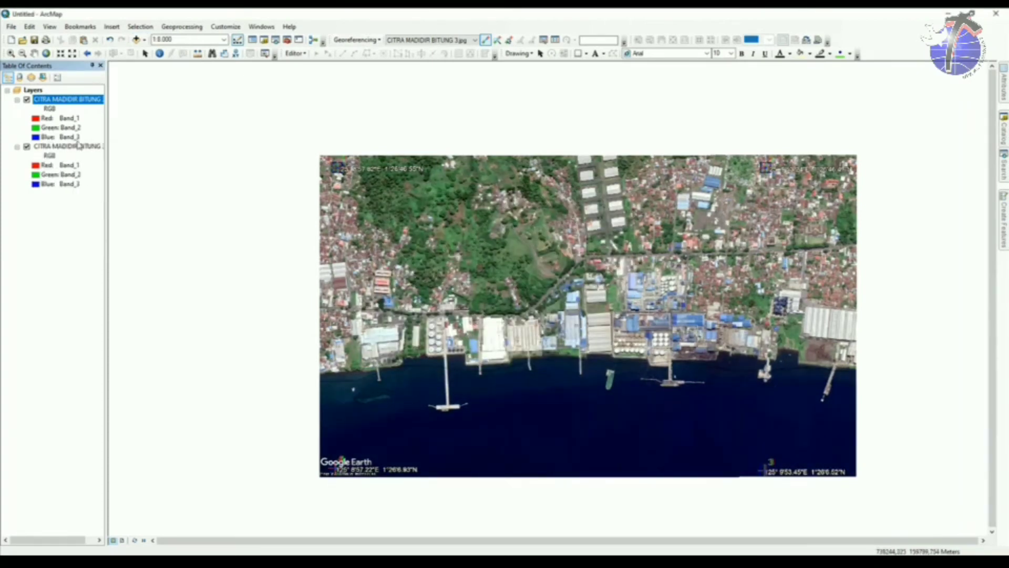
- Hide the original CITRA MADIDIR BITUNG 3.jpg layer and remove it, keeping only the rectified CITRA MADIDIR BITUNG 31.tif layer
left_click(32, 104)
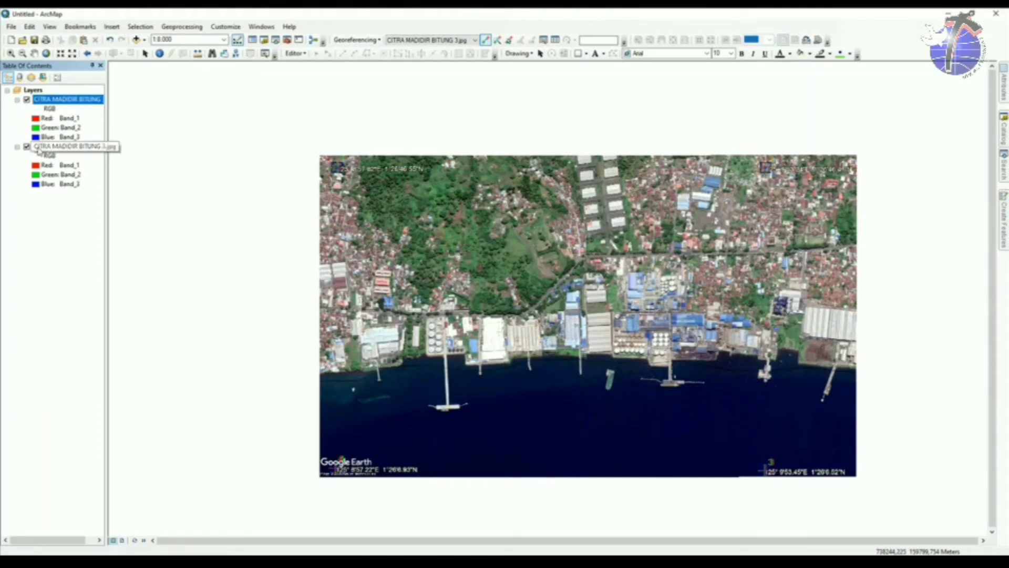
left_click(27, 147)
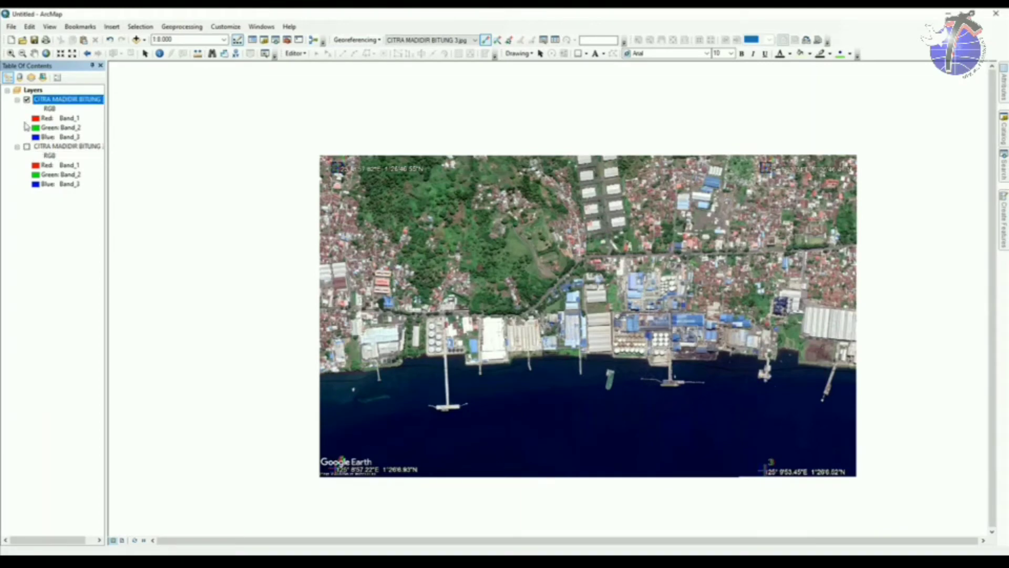
left_click(27, 99)
left_click(26, 100)
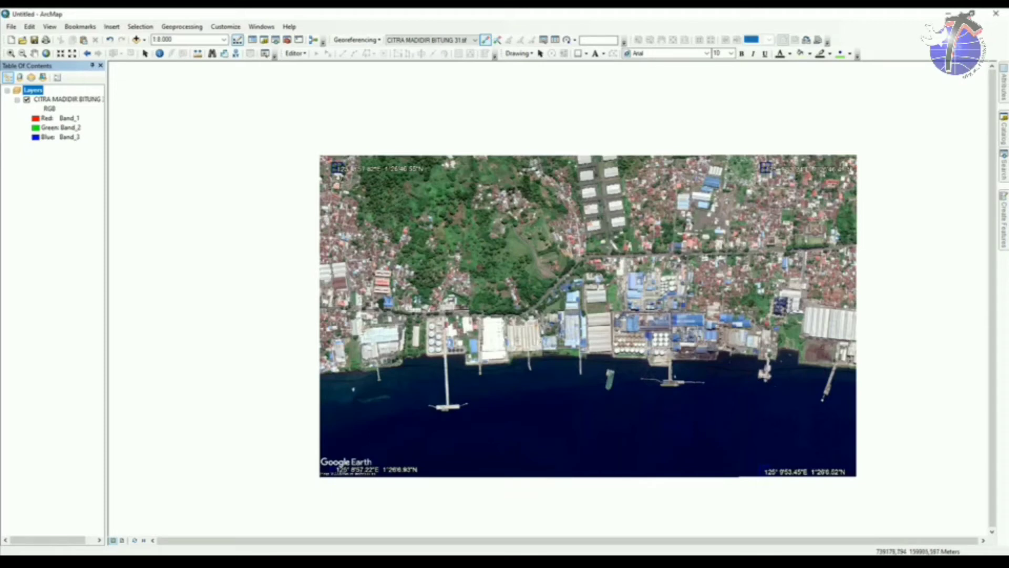
left_click(50, 100)
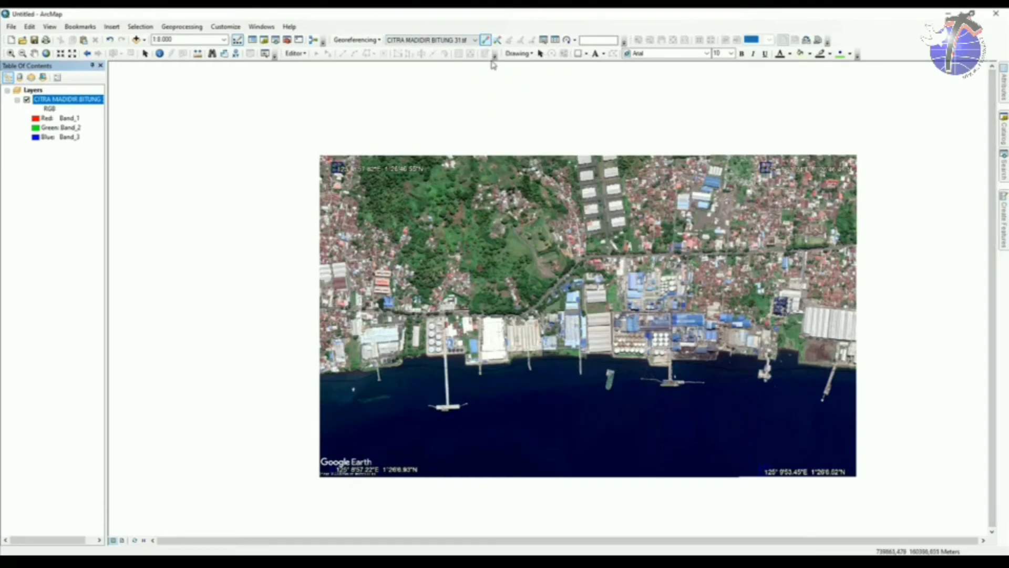
left_click(540, 53)
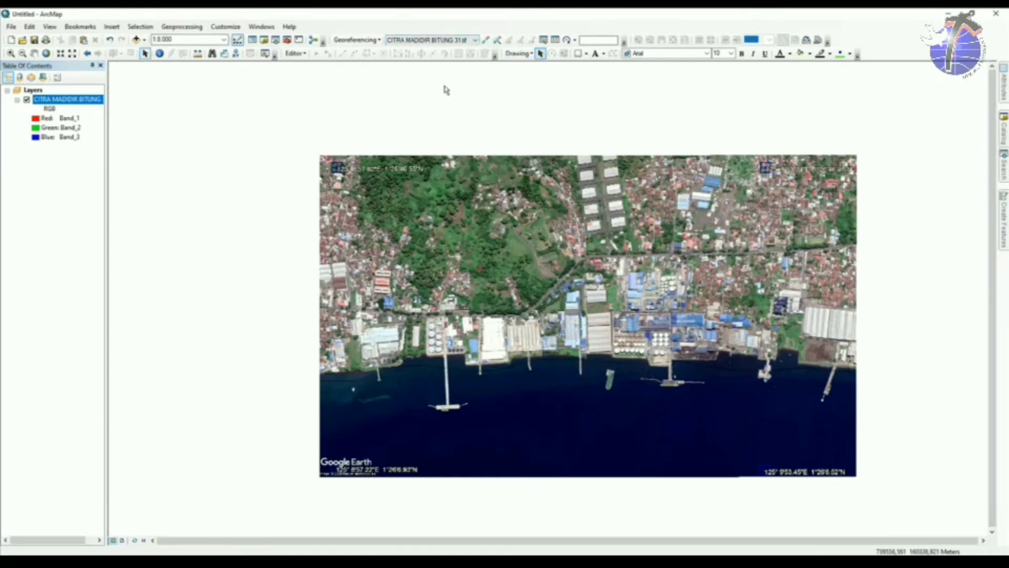
- Start a new shapefile in the C:\Users\hp\Desktop folder connection
left_click(1004, 130)
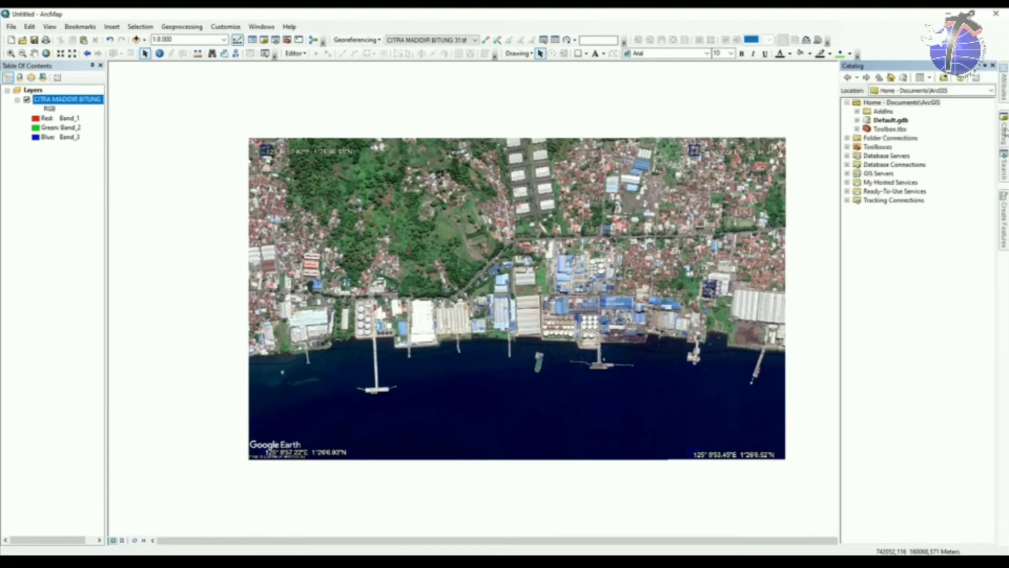
left_click(865, 104)
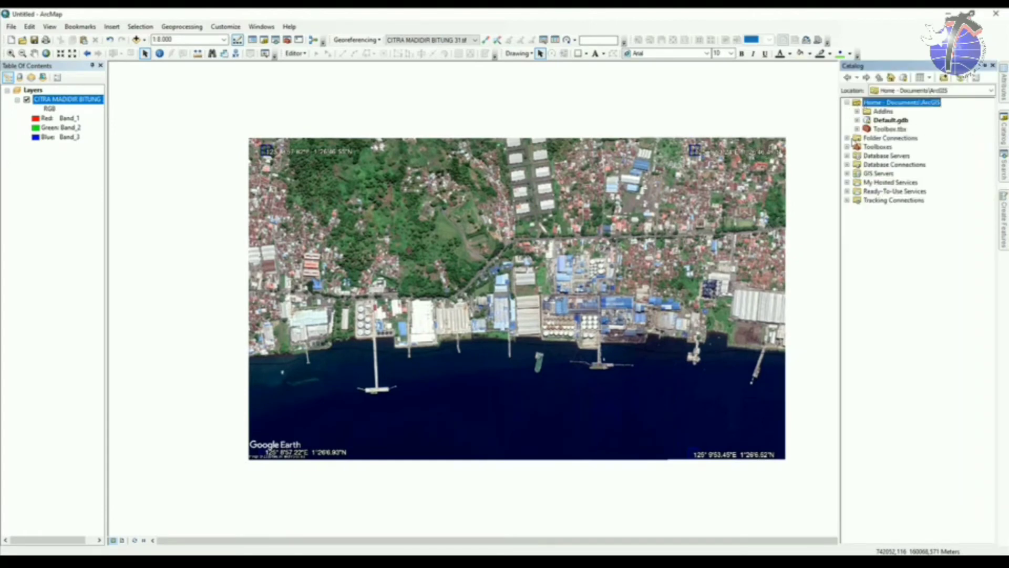
left_click(848, 137)
right_click(903, 147)
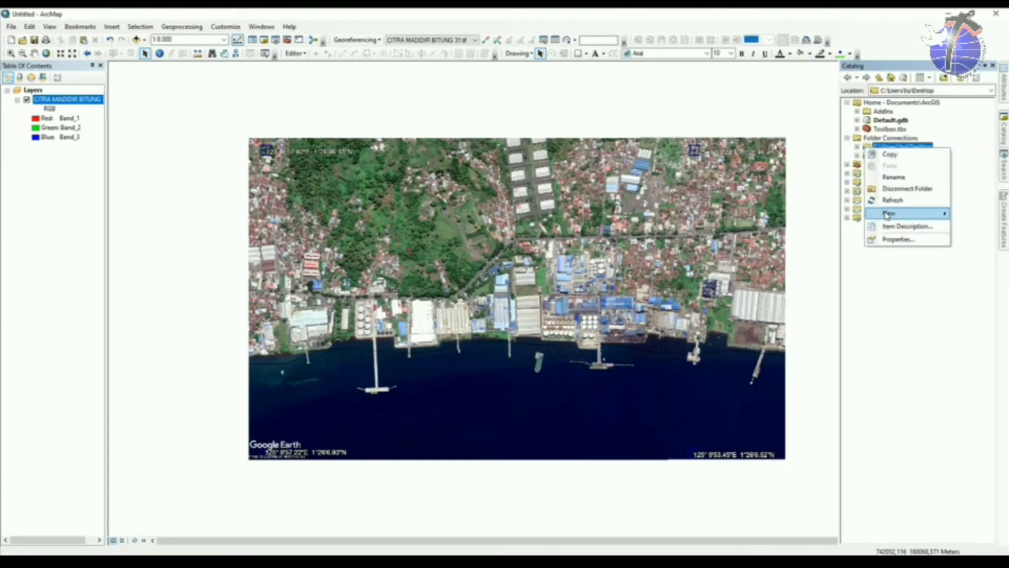
mouse_move(894, 213)
left_click(782, 310)
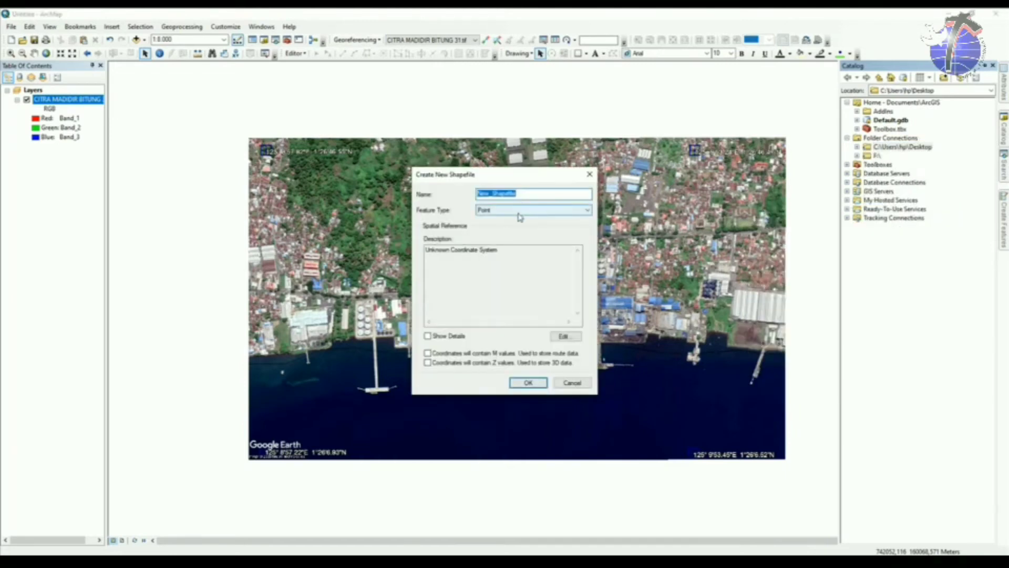
- Name the new shapefile bangunan and set its feature type to Polygon
type("t")
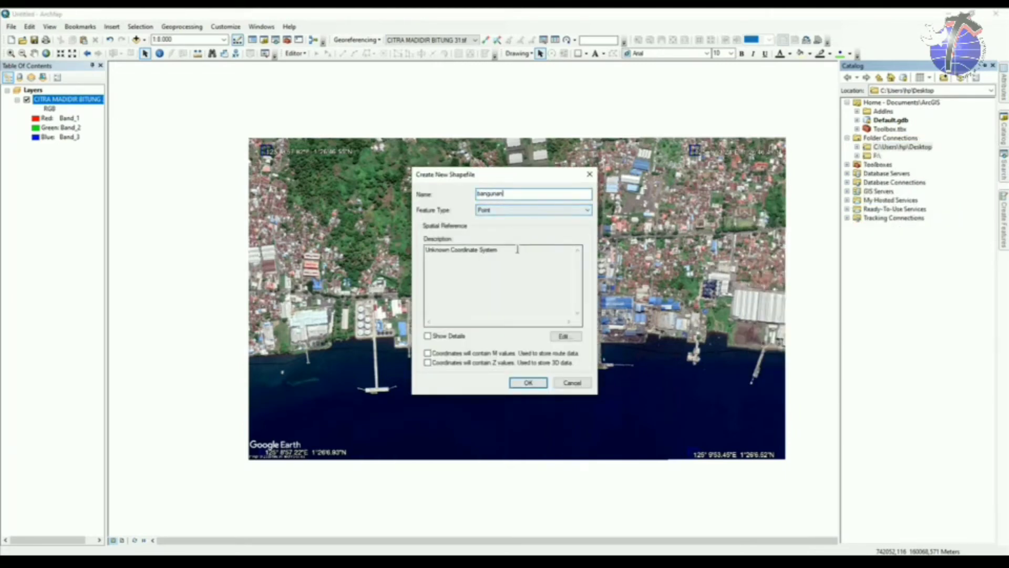
left_click(504, 209)
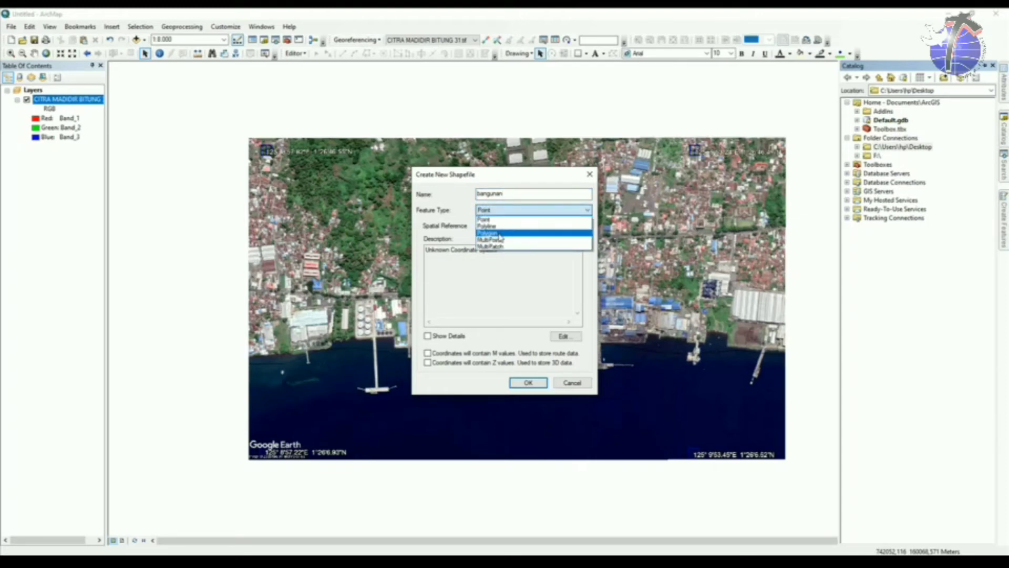
left_click(500, 233)
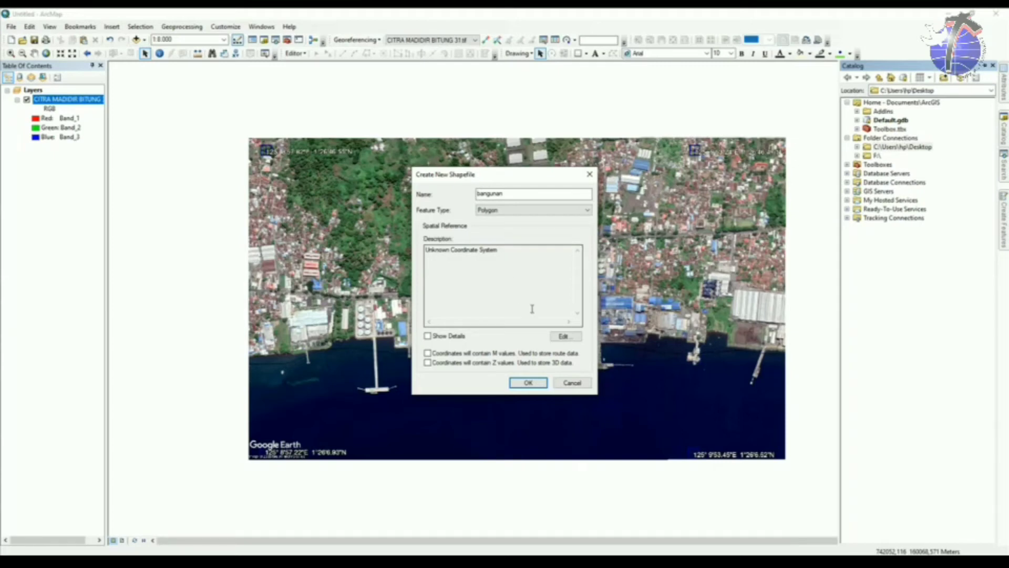
- Assign the WGS 1984 UTM Zone 51N coordinate system to the bangunan shapefile and create it
left_click(577, 339)
left_click(480, 225)
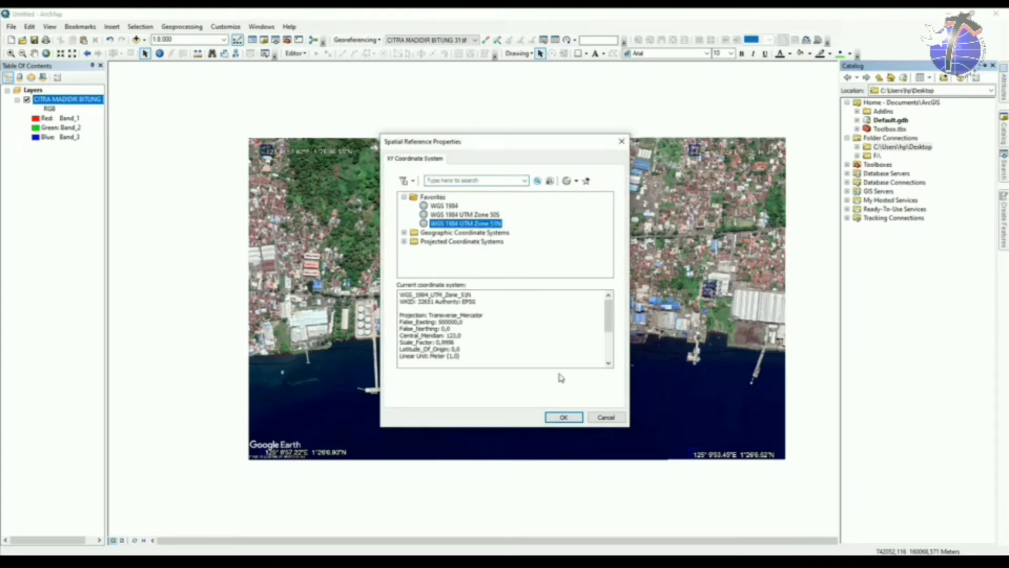
left_click(563, 418)
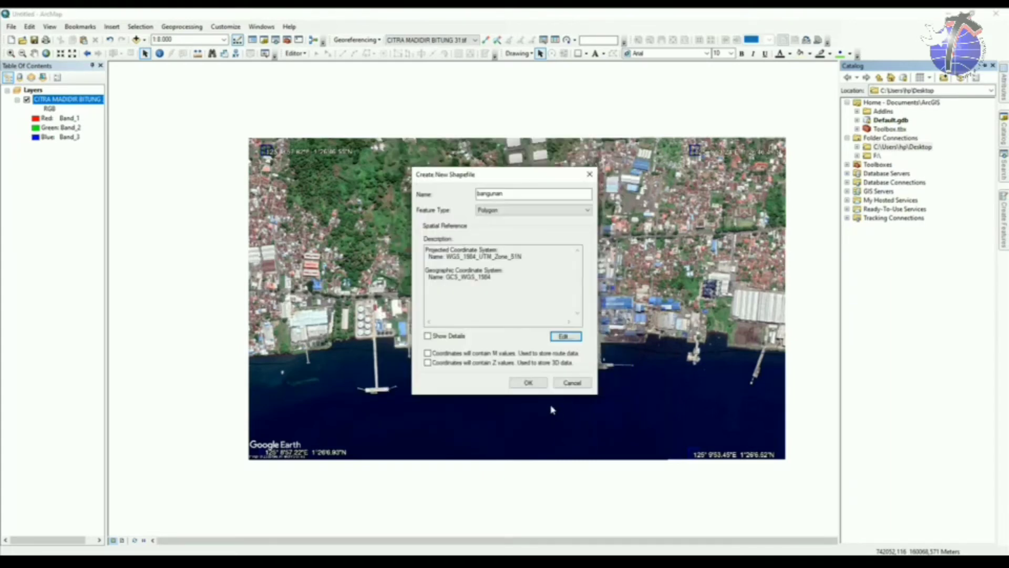
left_click(537, 383)
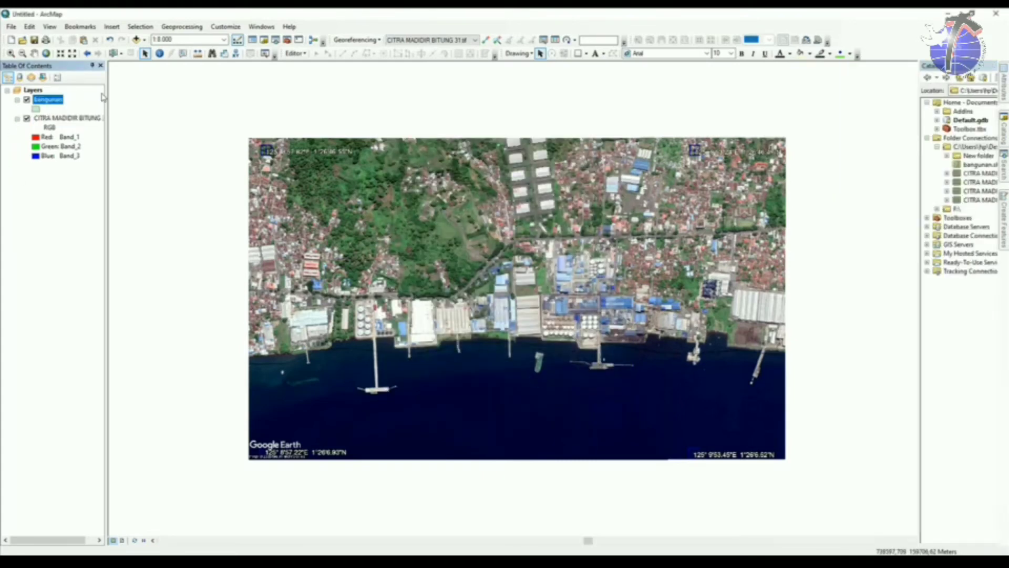
- Start an edit session and choose the bangunan template for creating features
left_click(293, 54)
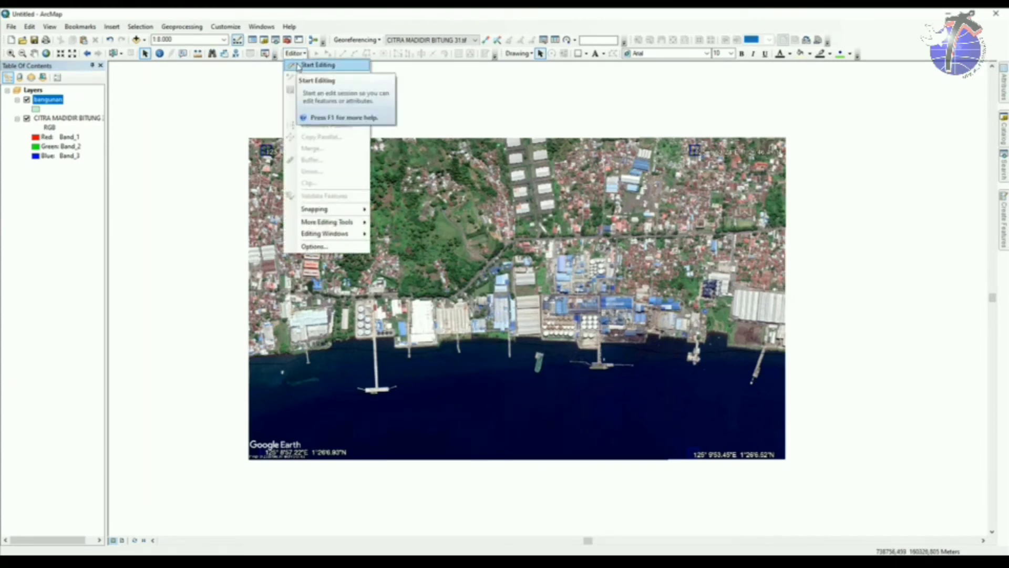
left_click(298, 65)
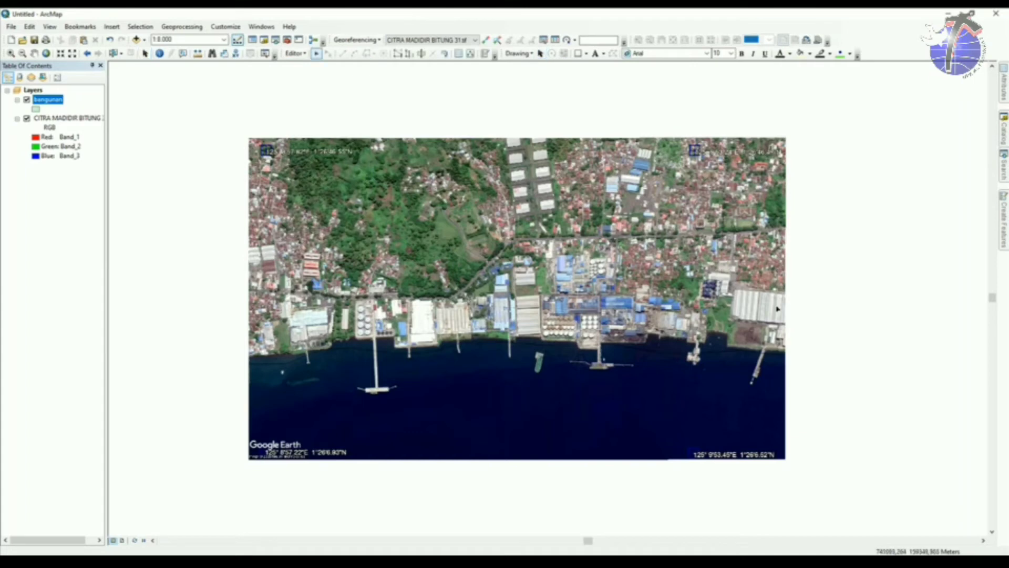
mouse_move(1006, 237)
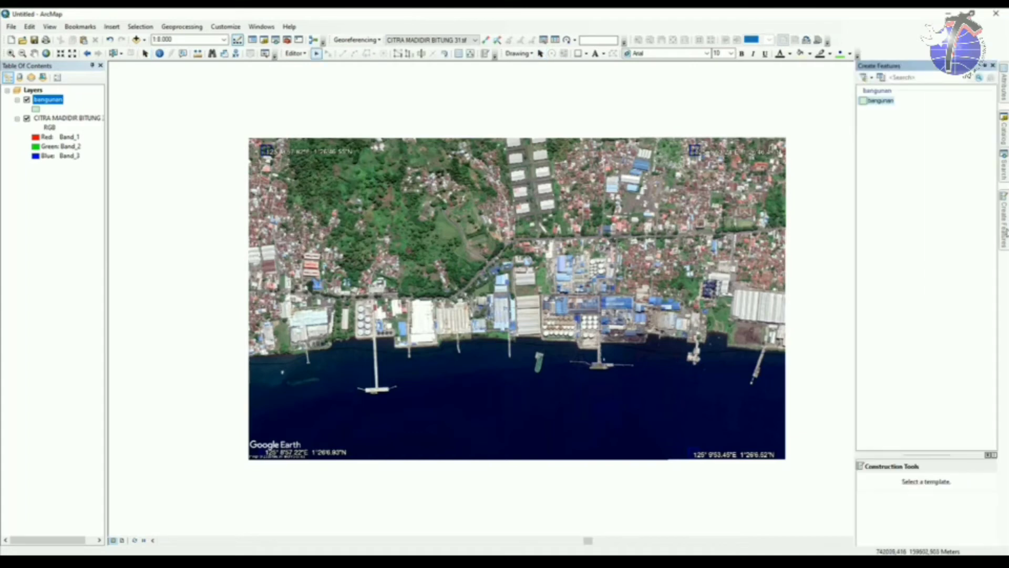
left_click(885, 105)
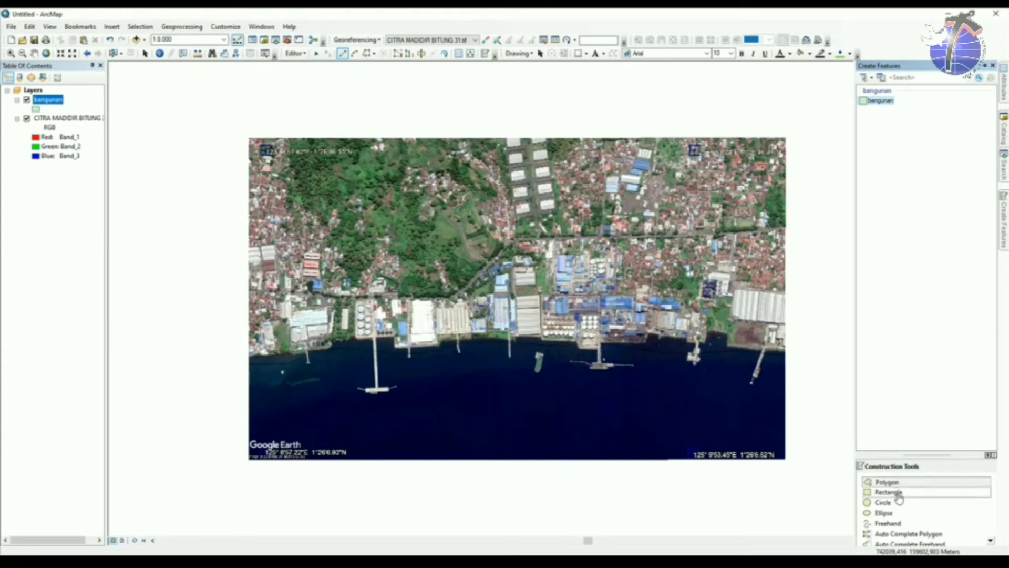
- Digitize a four-corner polygon over the large white-roofed warehouse on the shoreline, beside the long grey-beige warehouse
scroll(401, 354, "up", 2)
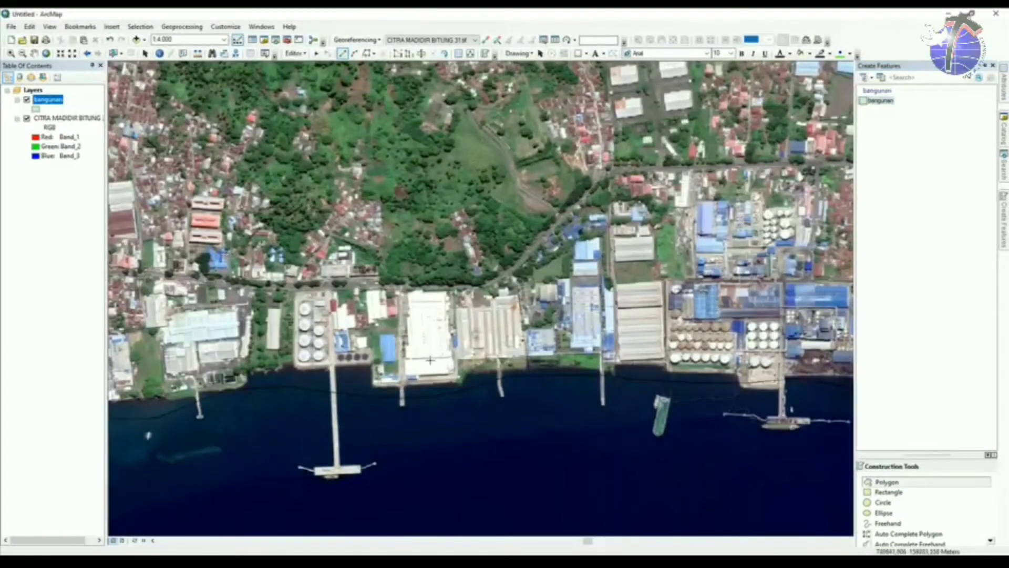
scroll(476, 378, "down", 1)
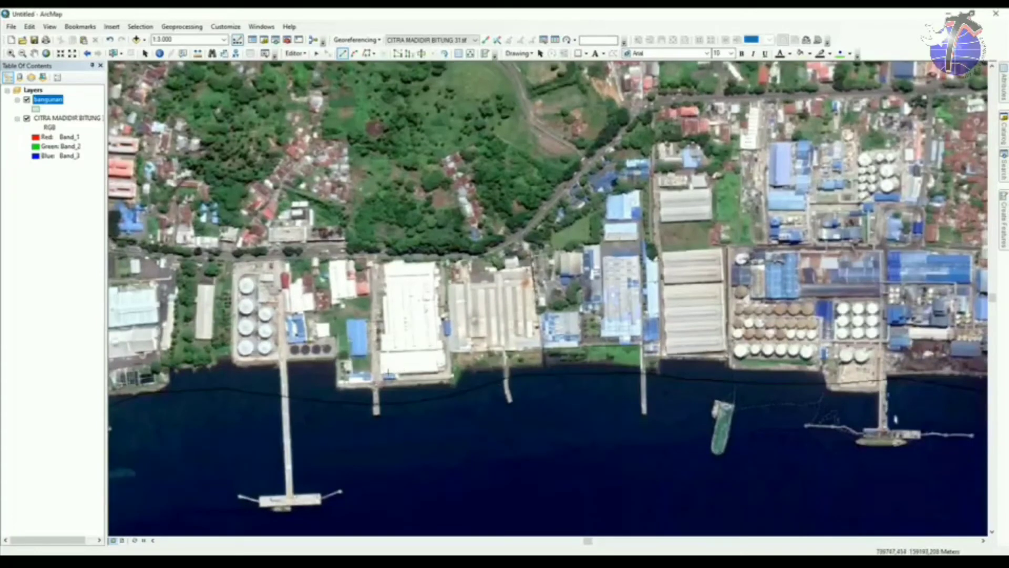
left_click(383, 372)
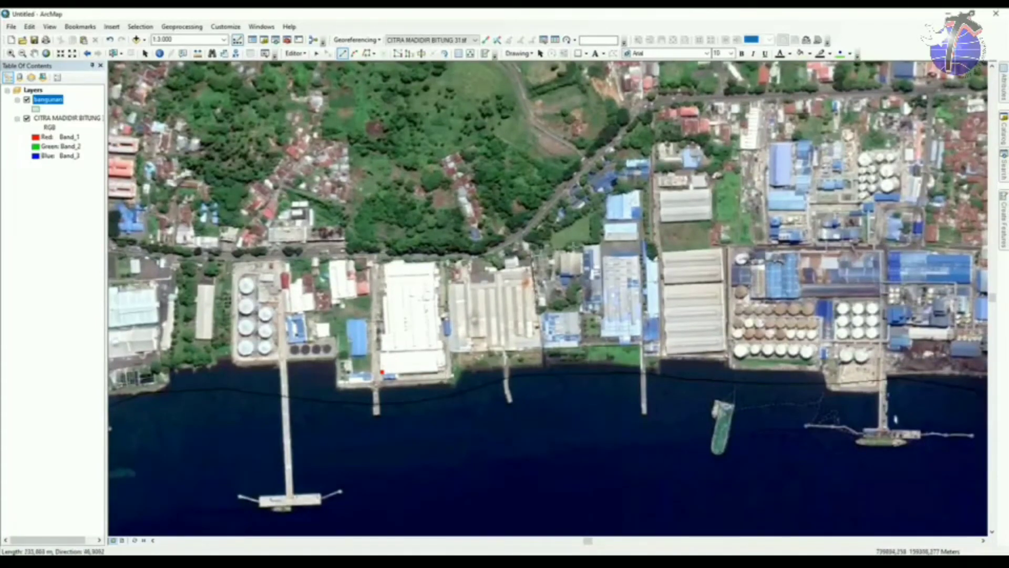
left_click(440, 370)
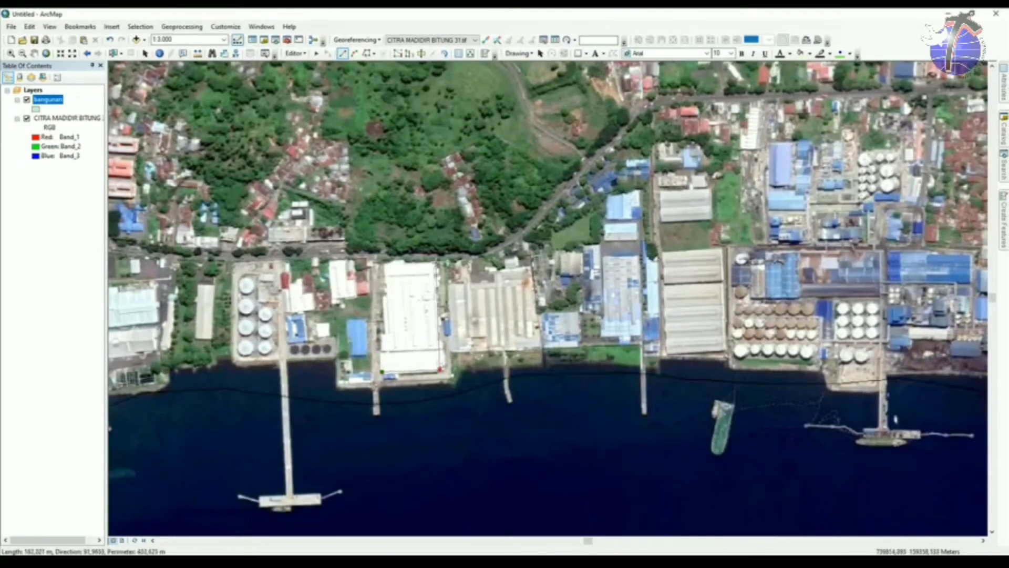
left_click(437, 260)
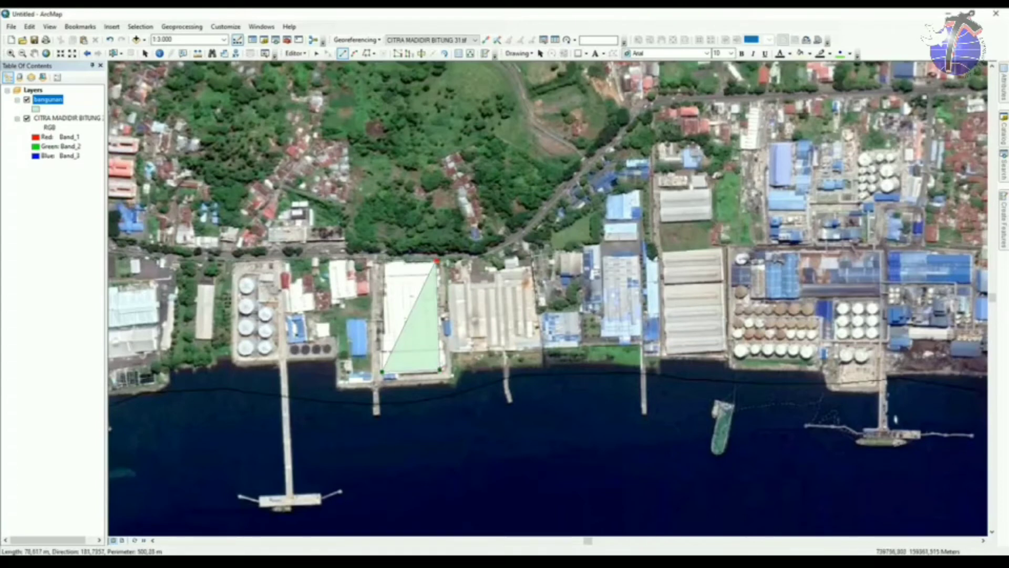
double_click(384, 261)
- Draw a rectangle feature of about 85 by 154 m over the grey-roofed warehouses just west of the brown storage tanks
mouse_move(1001, 230)
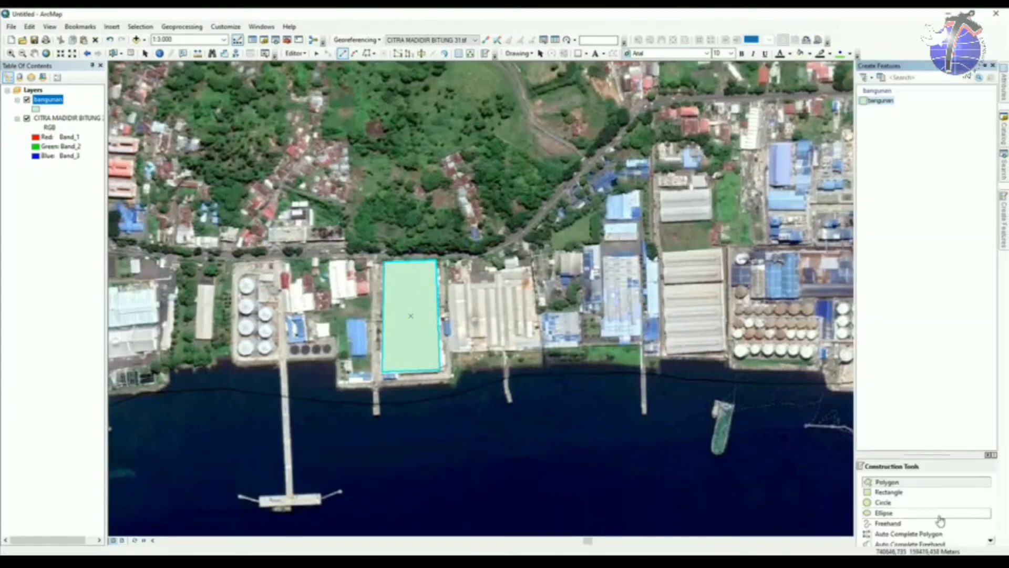
left_click(889, 492)
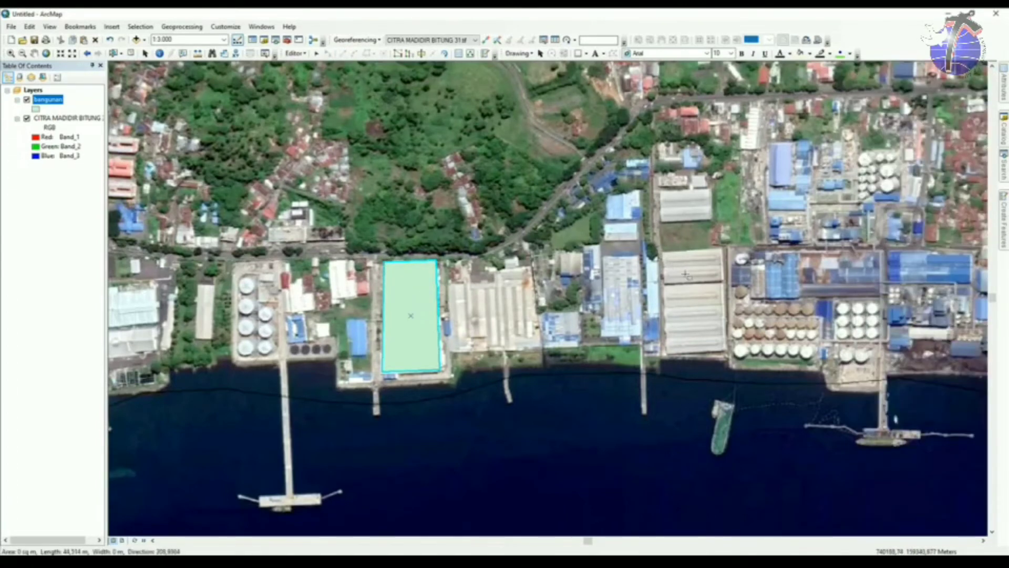
left_click(662, 254)
left_click(721, 249)
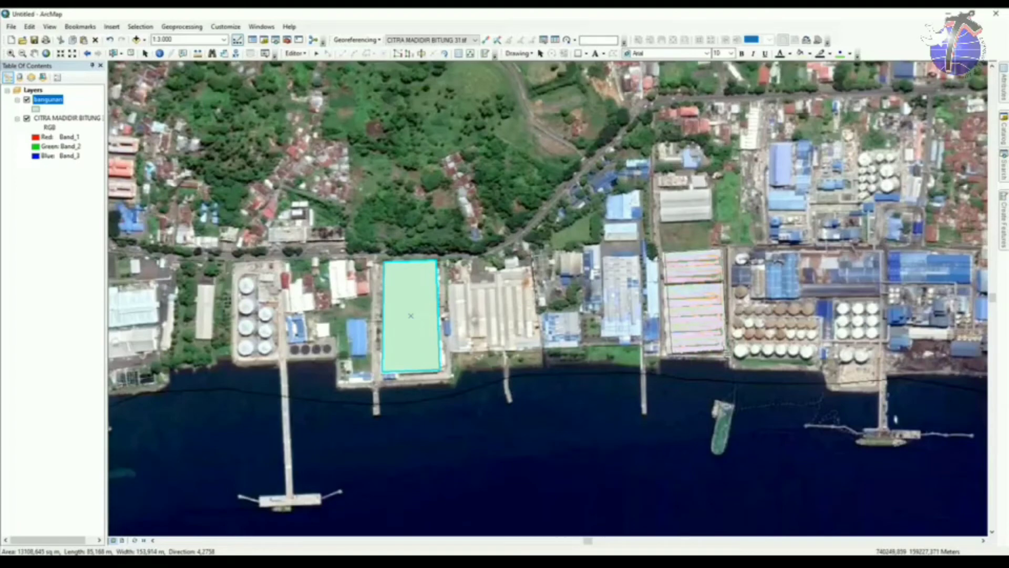
left_click(718, 341)
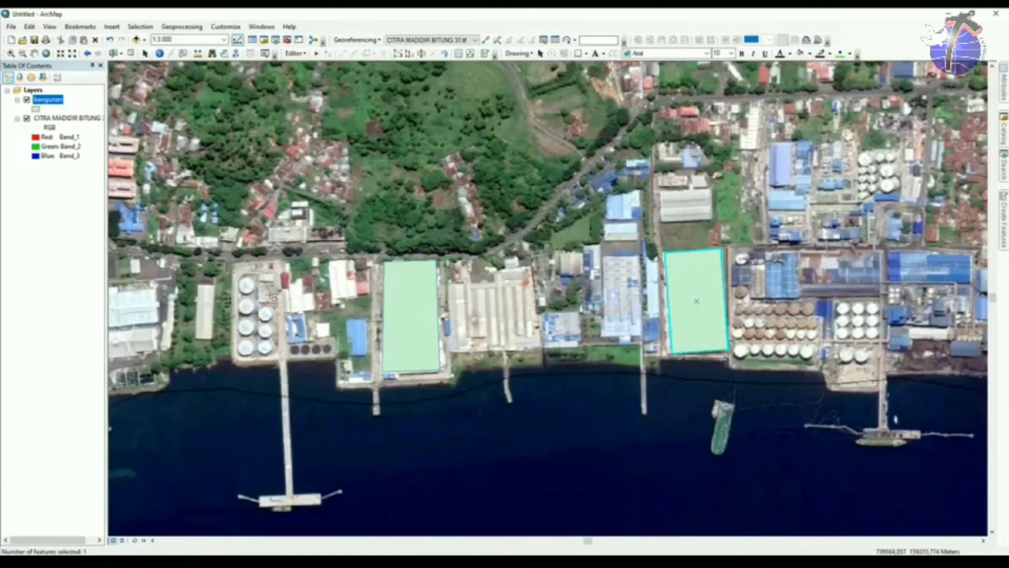
- Draw a circle feature with a radius of about 12 m over the southwestern white storage tank near the long jetty
left_click_drag(271, 298, 447, 300)
mouse_move(1003, 230)
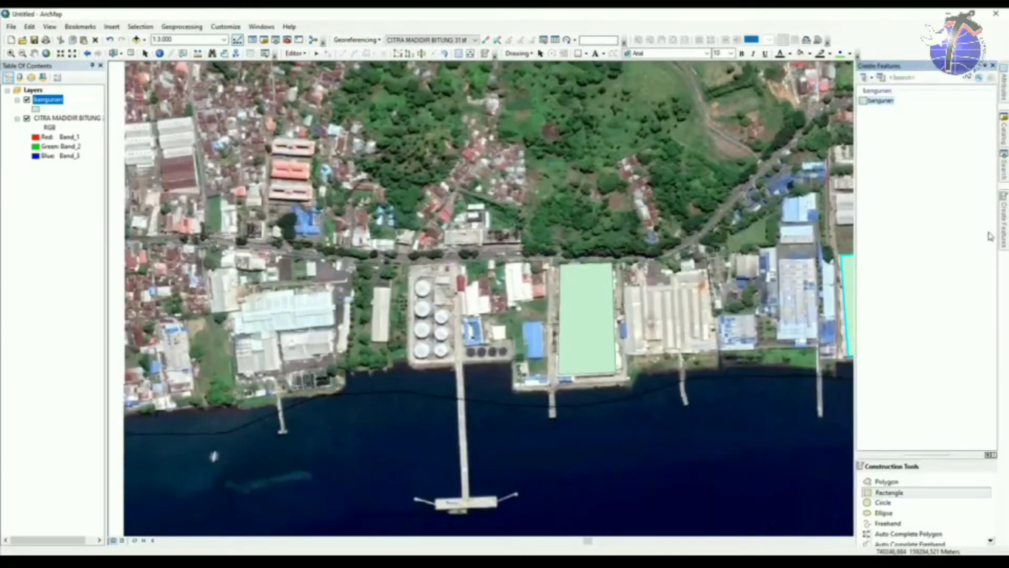
left_click(902, 503)
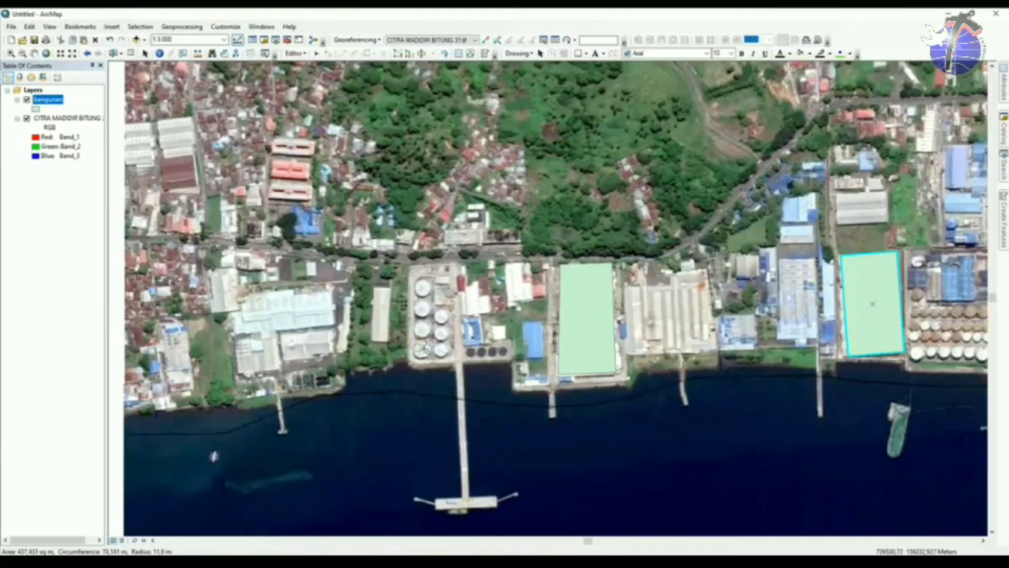
left_click(424, 349)
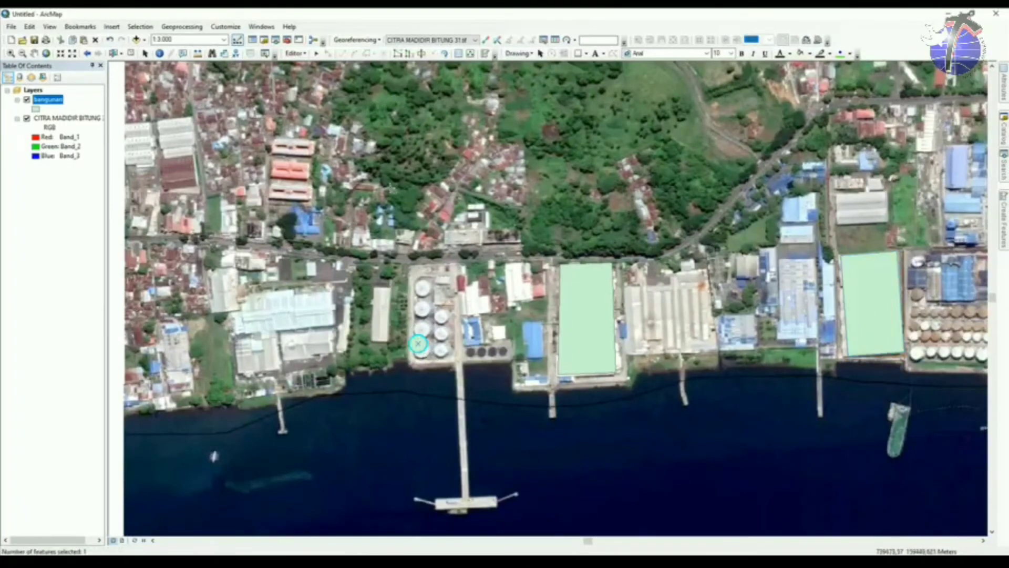
- Clear the selection, stop the edit session and save the edits to the bangunan layer
left_click(315, 53)
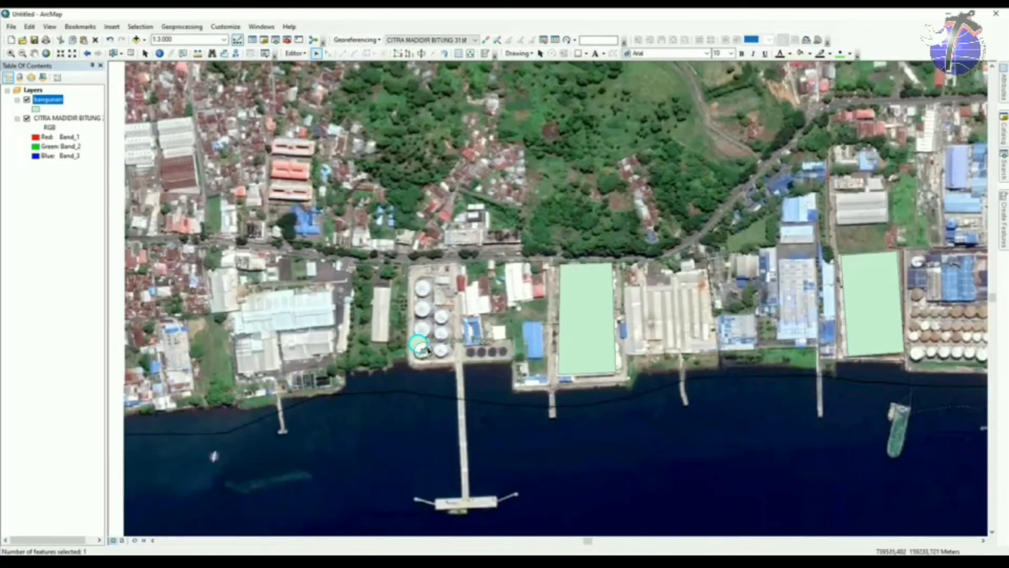
left_click(423, 350)
scroll(733, 326, "down", 2)
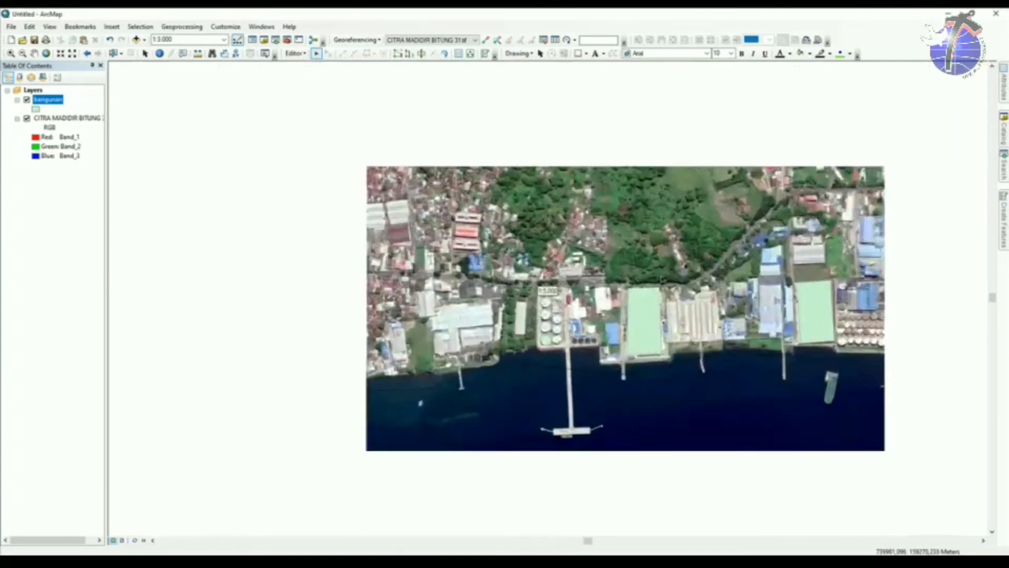
left_click(294, 53)
left_click(317, 78)
left_click(489, 334)
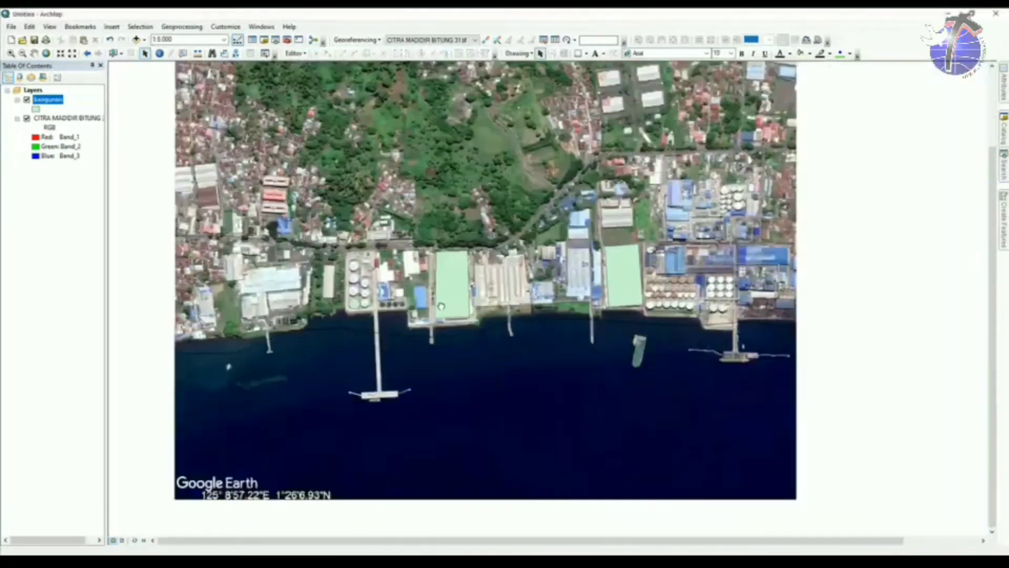
- Add the ADM_BITUNG_KECAMATAN_AR.shp district boundary layer from the DATA RTRW SULUT folder to the map
left_click(144, 39)
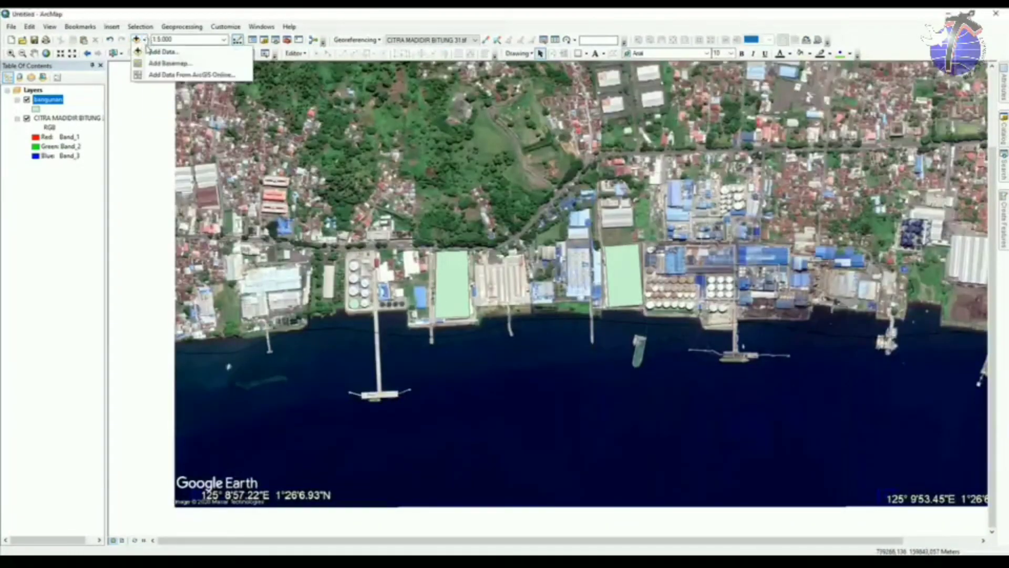
left_click(157, 49)
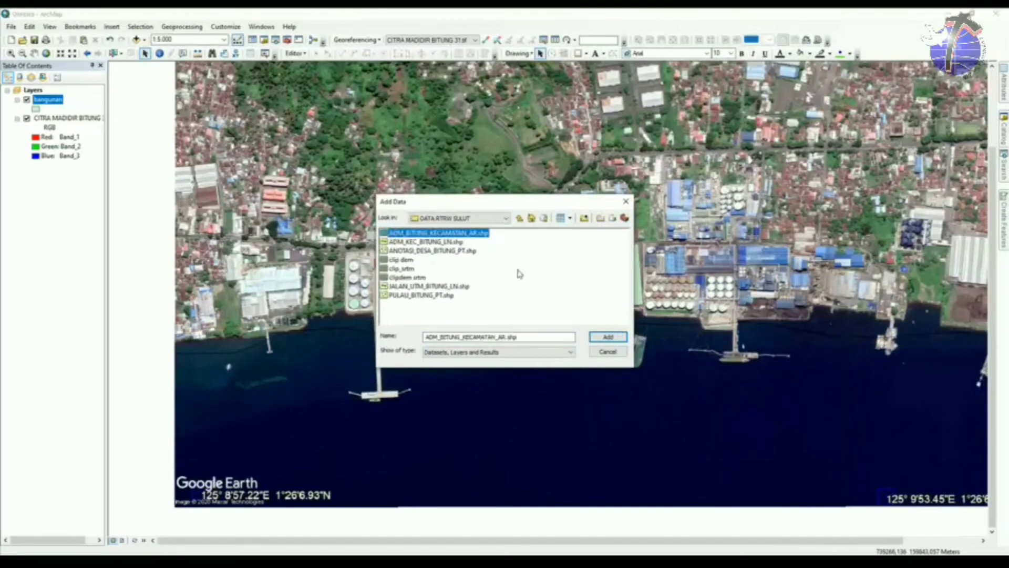
left_click(599, 337)
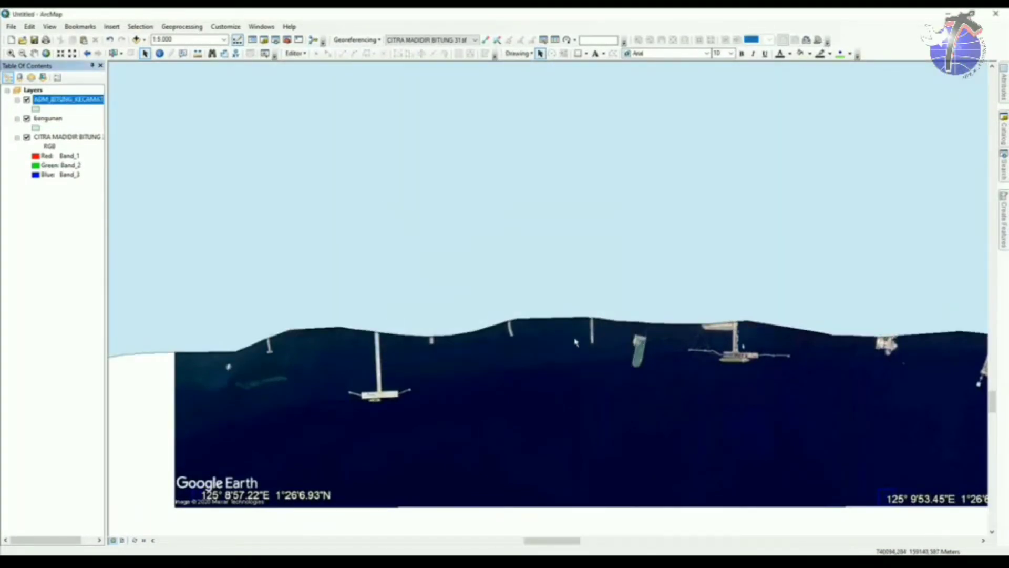
scroll(527, 335, "down", 2)
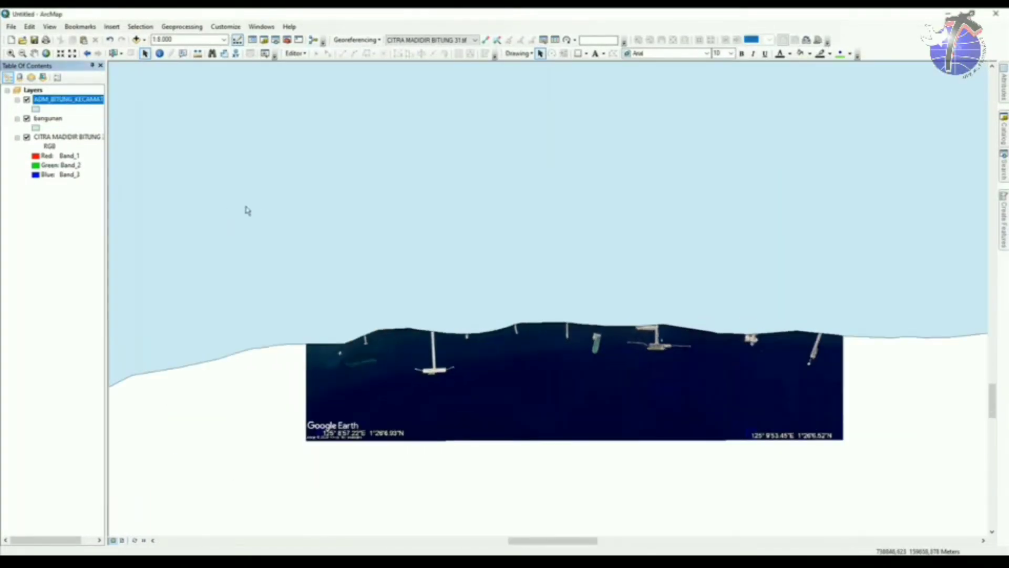
- Move the bangunan layer above ADM_BITUNG_KECAMATAN_AR in the layer order and turn off the ADM_BITUNG_KECAMATAN_AR layer
left_click(49, 118)
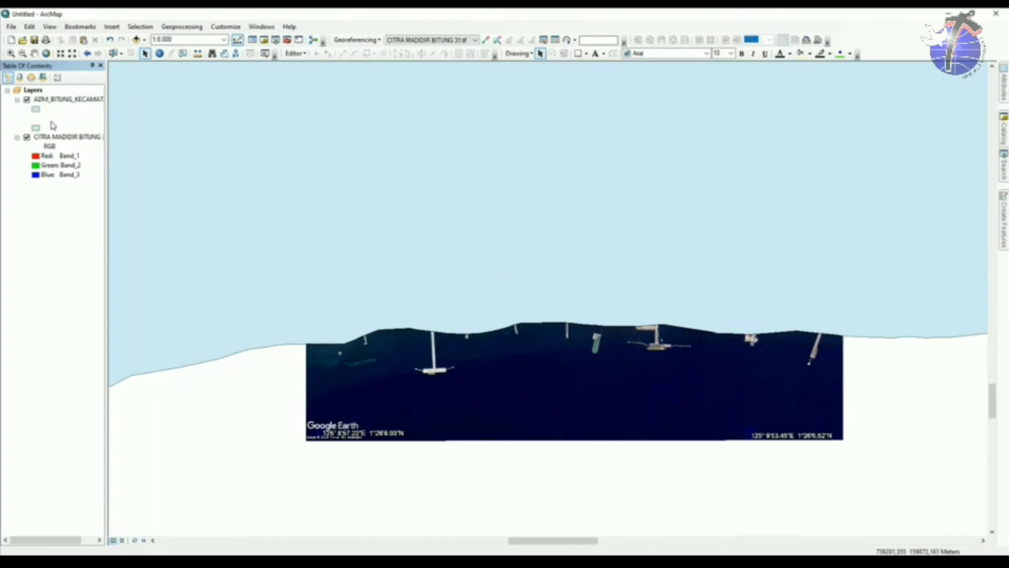
left_click(53, 104)
left_click(49, 124)
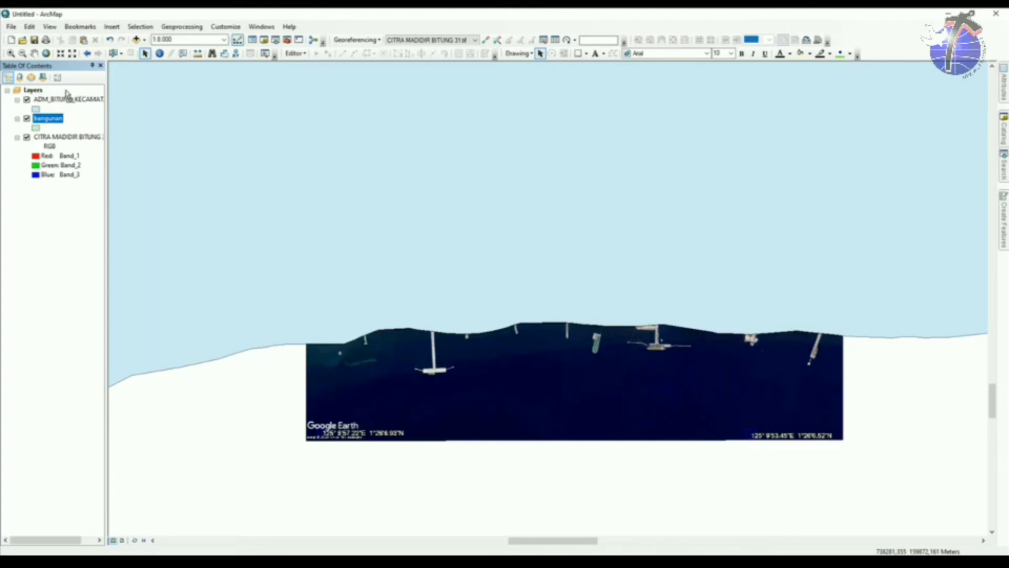
left_click_drag(67, 94, 67, 94)
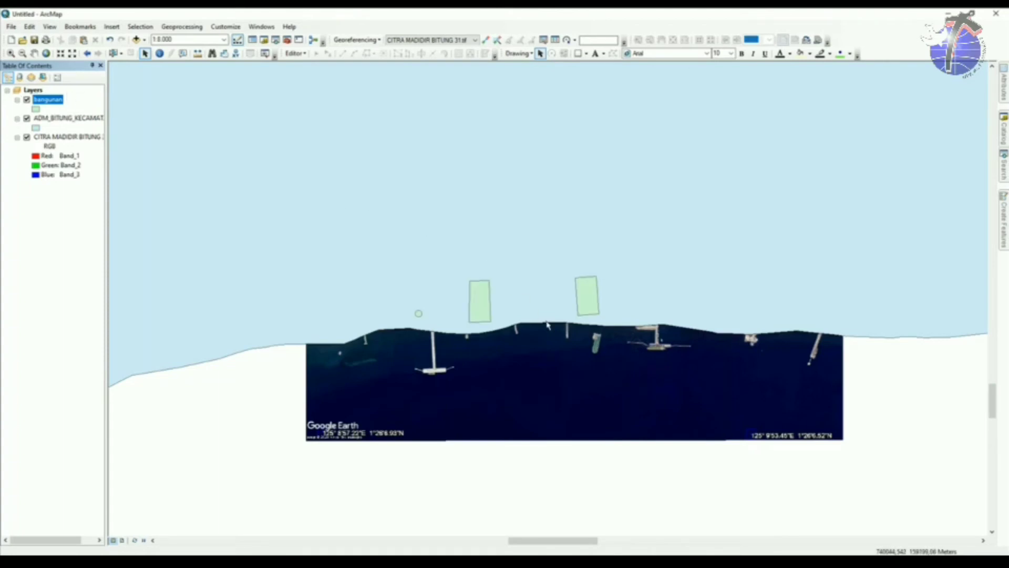
left_click(26, 119)
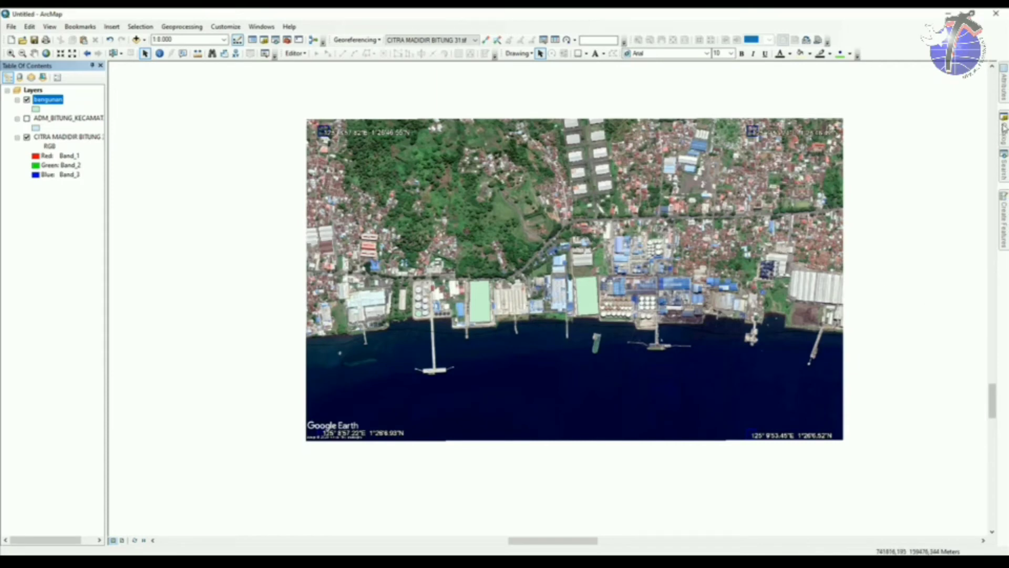
- Start a new shapefile in the C:\Users\hp\Desktop folder and name it jalan_Madidir_LN
mouse_move(1004, 127)
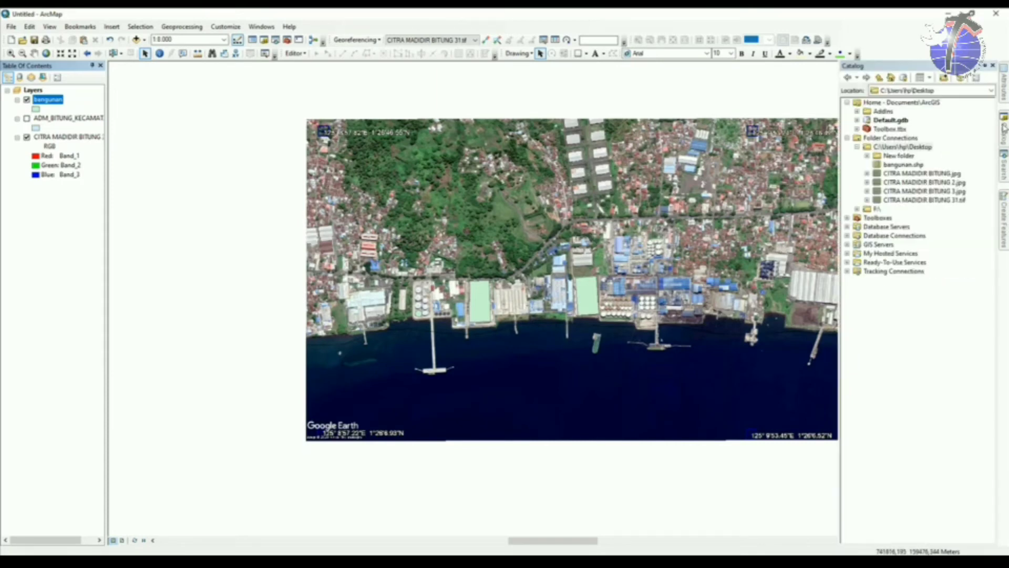
right_click(900, 151)
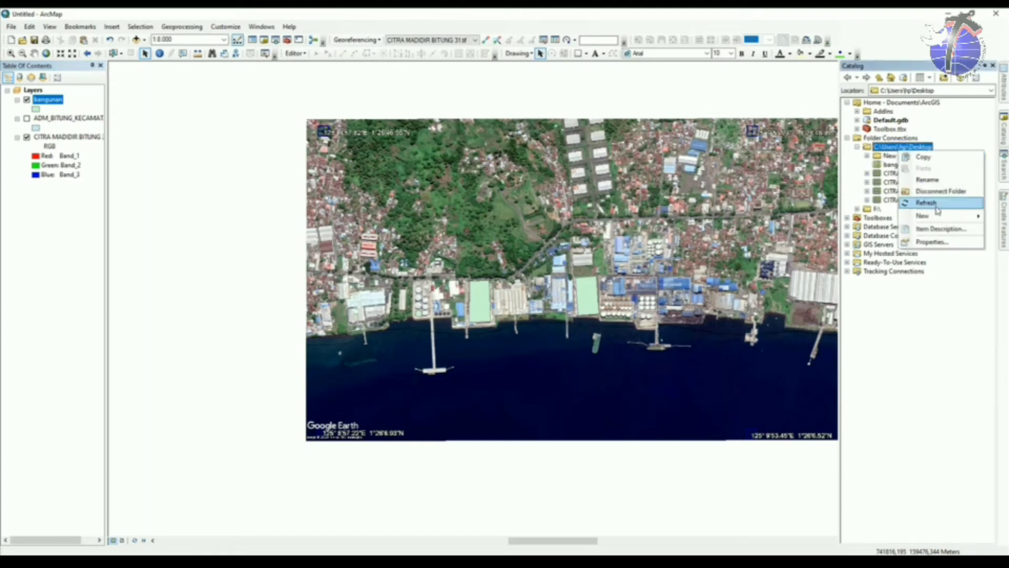
mouse_move(915, 212)
left_click(826, 313)
type("jalan_")
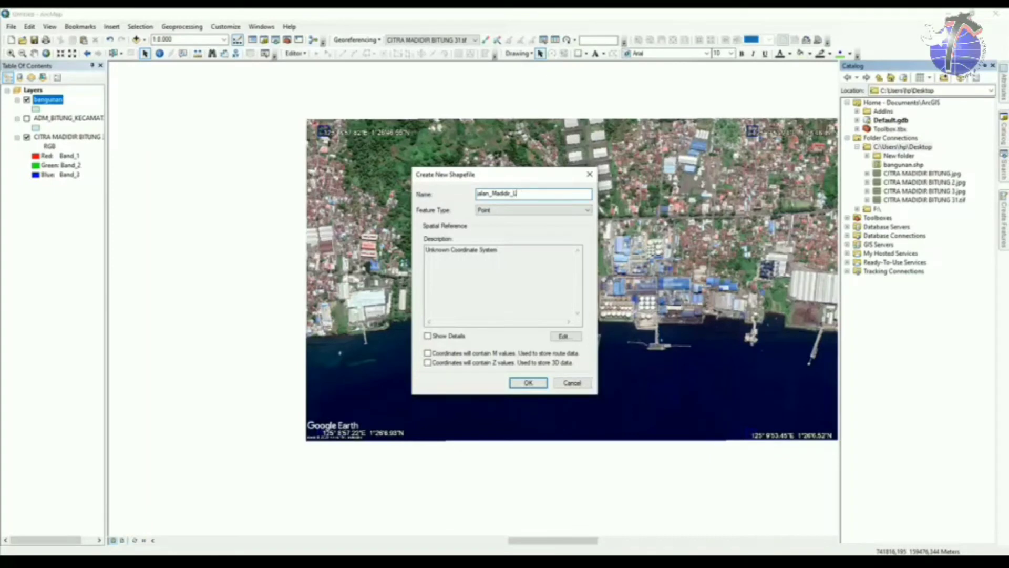
type("N")
- Set the new shapefile's feature type to Polyline, assign its coordinate system and create it
left_click(492, 211)
left_click(489, 227)
left_click(566, 337)
left_click(467, 224)
left_click(563, 417)
left_click(534, 381)
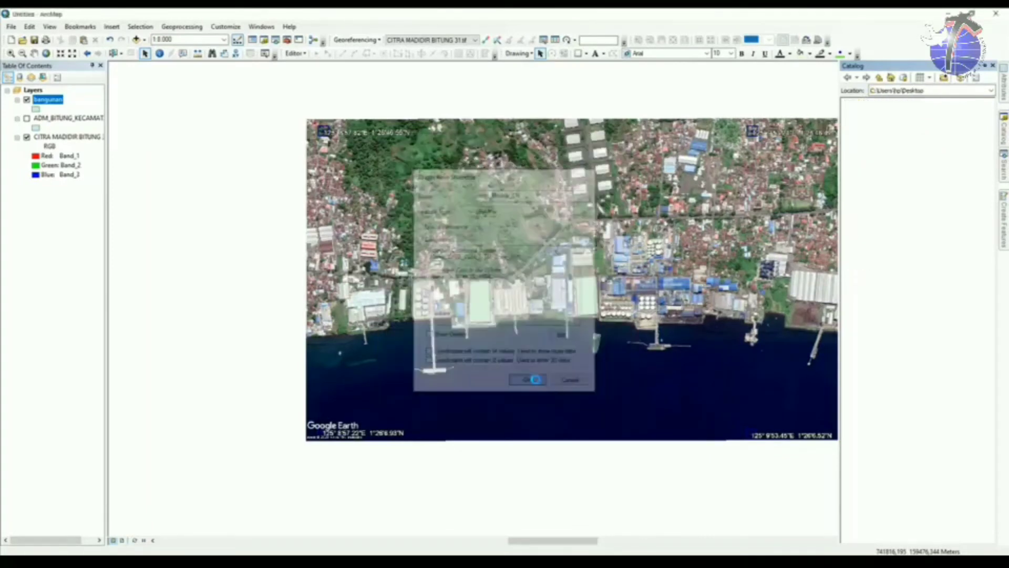
- Start an edit session despite the spatial reference warning and choose the jalan_Madidir_LN template with the Line construction tool
left_click(296, 54)
left_click(316, 66)
left_click(452, 217)
left_click(559, 396)
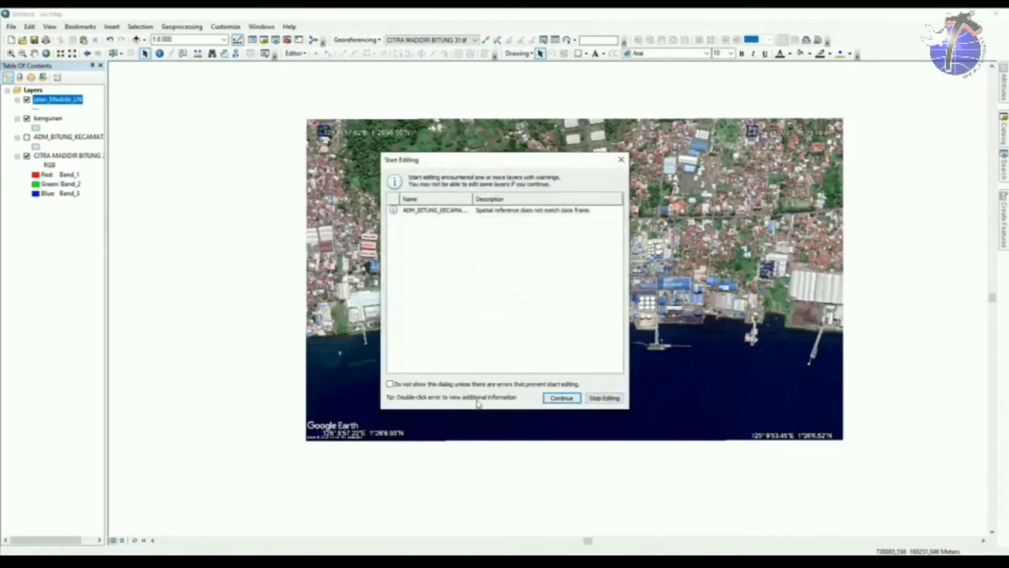
left_click(562, 397)
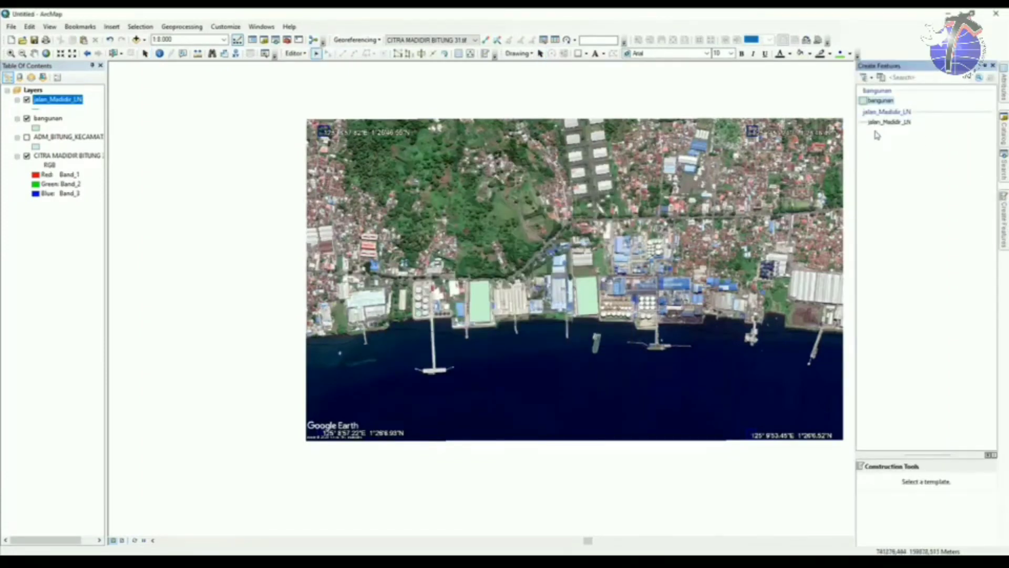
left_click(888, 122)
left_click(878, 483)
- Digitize the main road as one line from the eastern image edge, around the diagonal bend, to the western image edge
left_click_drag(739, 230, 731, 296)
scroll(731, 296, "down", 1)
left_click(941, 243)
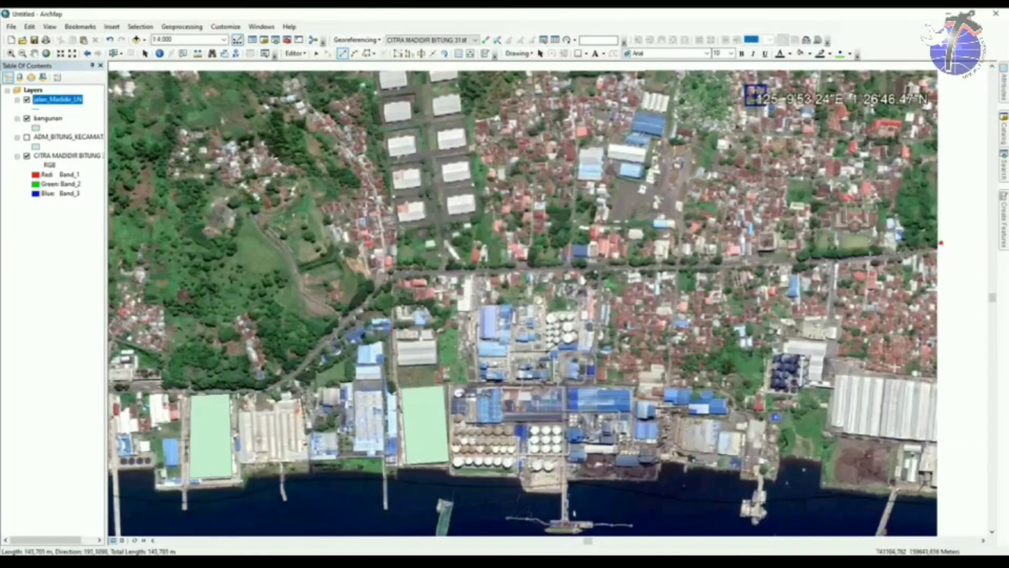
left_click(403, 272)
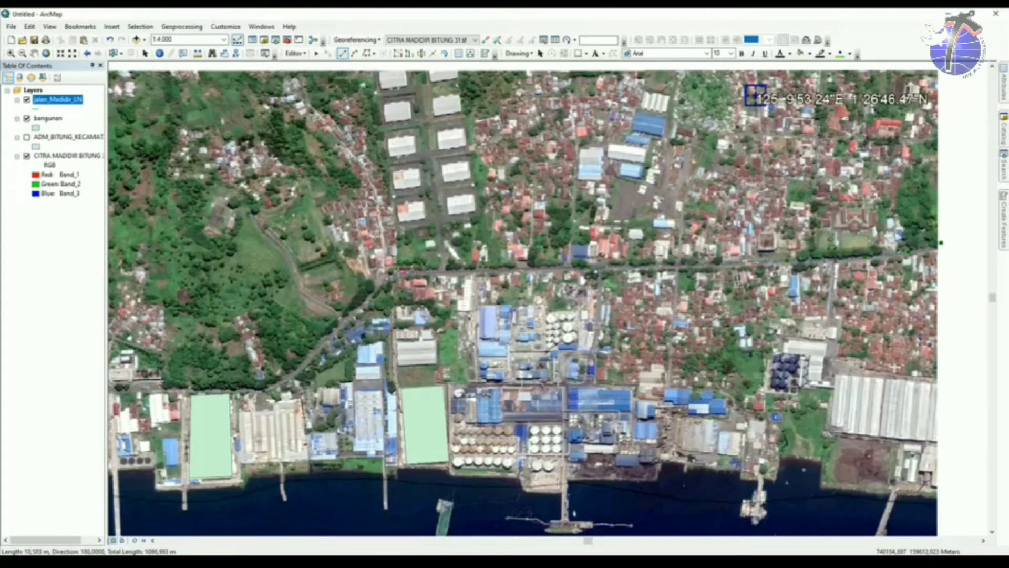
left_click(395, 273)
left_click(388, 277)
left_click_drag(371, 294, 666, 249)
left_click(675, 239)
left_click(666, 249)
left_click(604, 313)
left_click(596, 322)
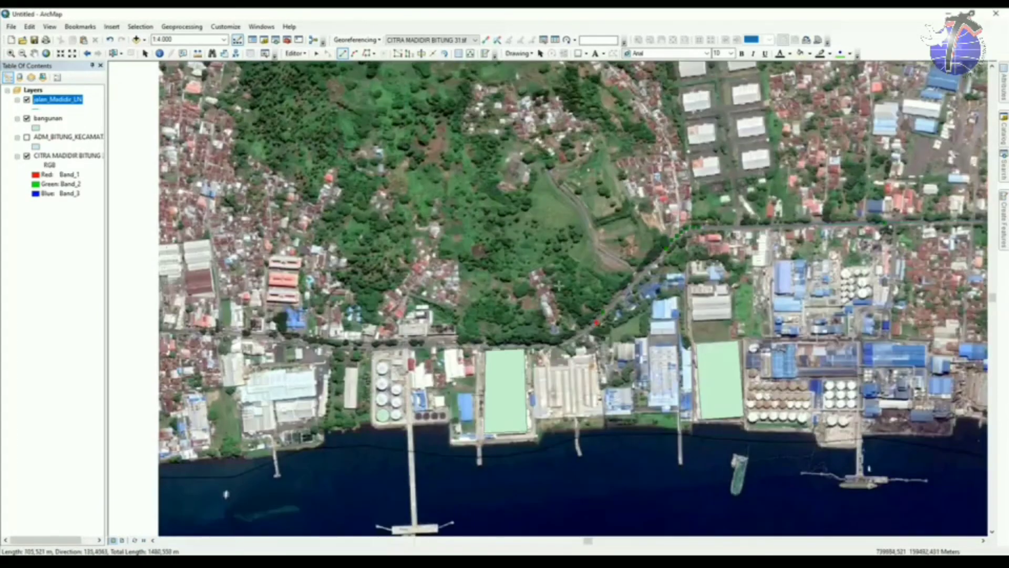
left_click(587, 329)
left_click(583, 332)
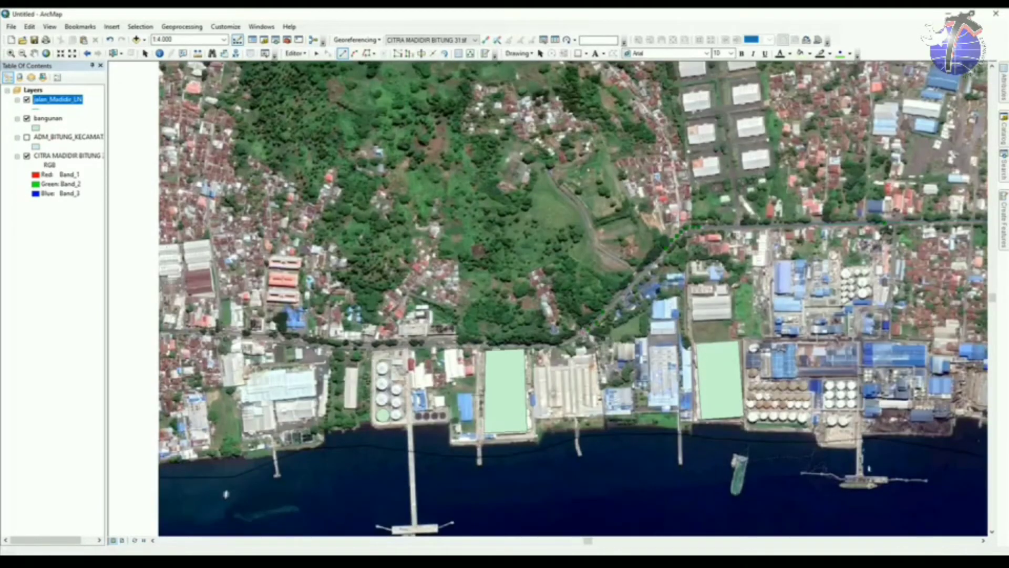
left_click(574, 338)
left_click(566, 342)
left_click(559, 345)
left_click(548, 345)
left_click(488, 346)
left_click(336, 345)
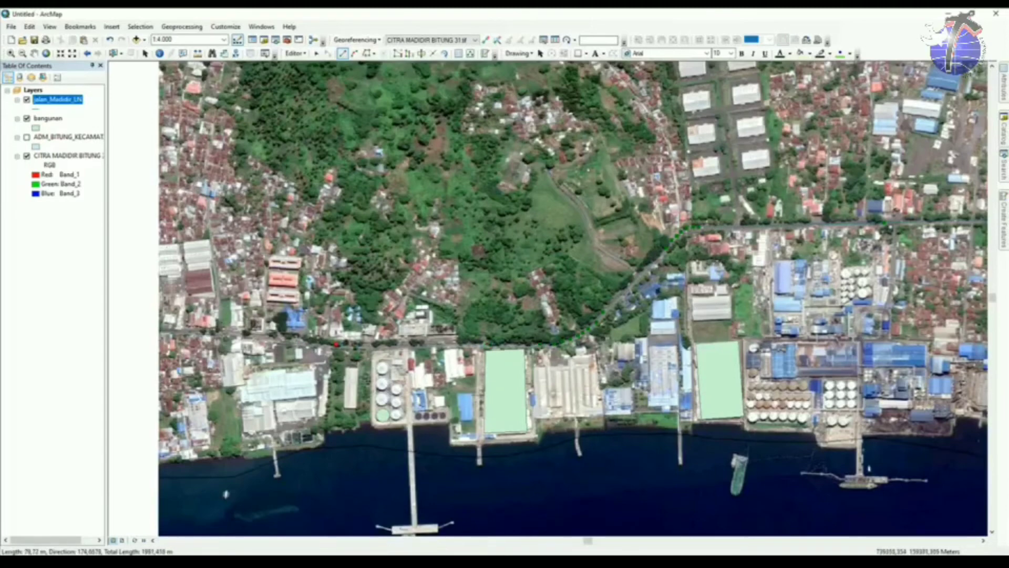
left_click(231, 334)
left_click(205, 332)
double_click(156, 329)
- Digitize the side road running south from the main road, east of the white storage tanks, down to the blue-roofed buildings
scroll(565, 281, "up", 1)
left_click_drag(565, 281, 421, 355)
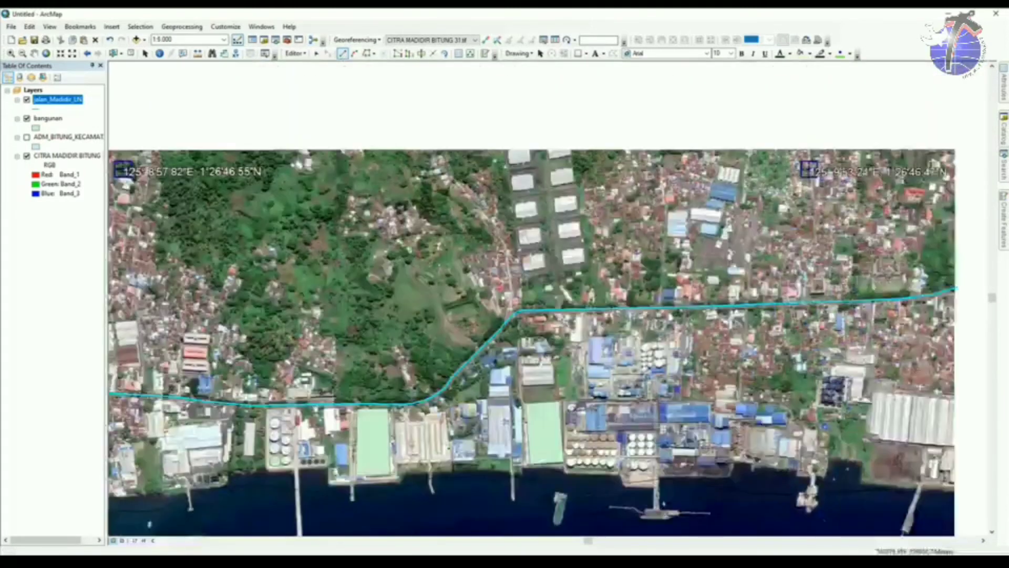
left_click(686, 308)
left_click(681, 363)
left_click(678, 376)
double_click(680, 396)
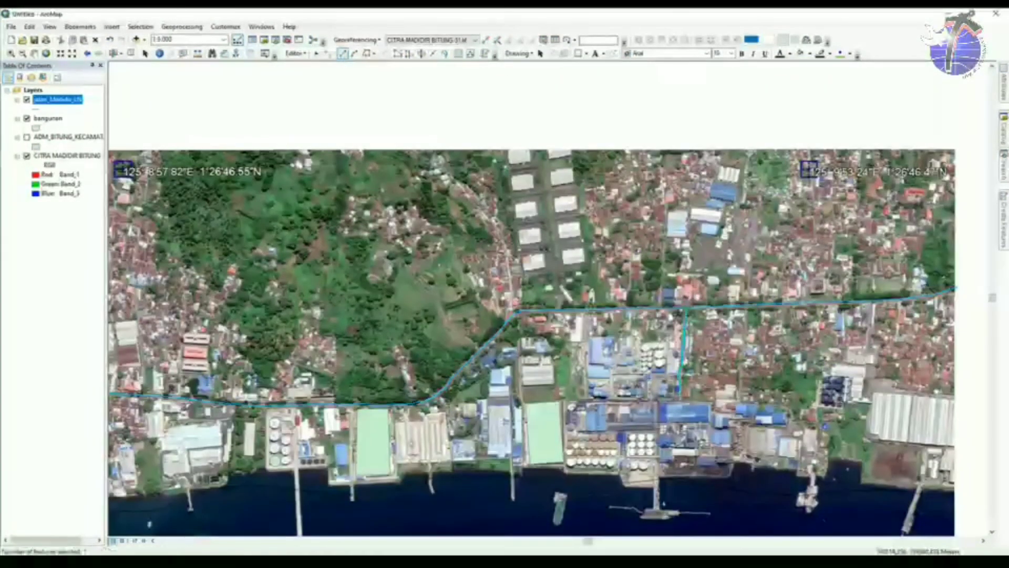
- Digitize the side road running north from the main road, just west of the blue- and white-roofed buildings
left_click(662, 306)
left_click_drag(663, 210, 656, 308)
left_click(660, 332)
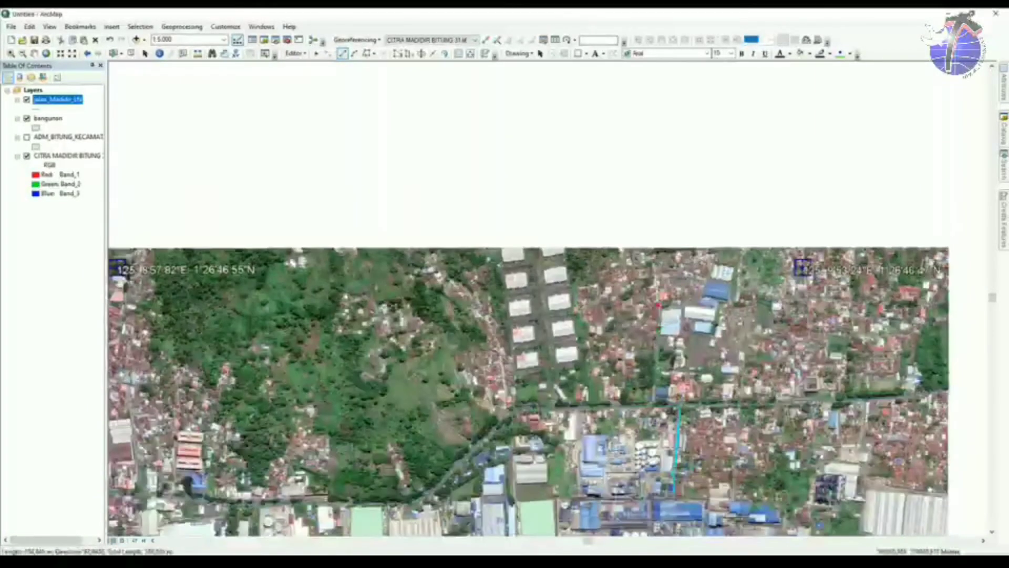
left_click(659, 296)
double_click(655, 263)
- Stop the edit session and save the edits to the jalan_Madidir_LN layer
left_click_drag(656, 263, 637, 110)
left_click_drag(512, 289, 664, 315)
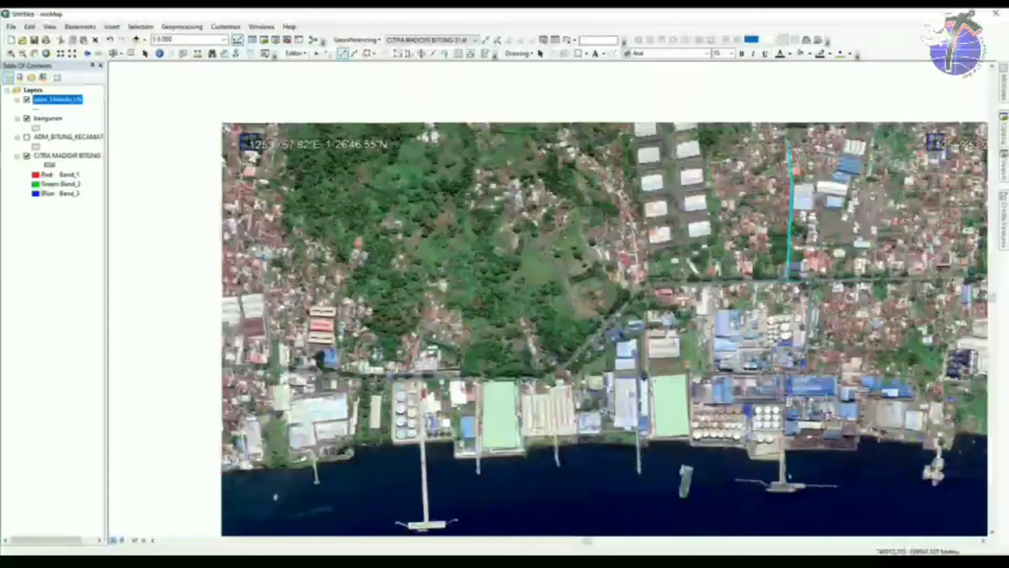
left_click_drag(833, 299, 689, 296)
left_click(295, 54)
left_click(310, 74)
left_click(467, 319)
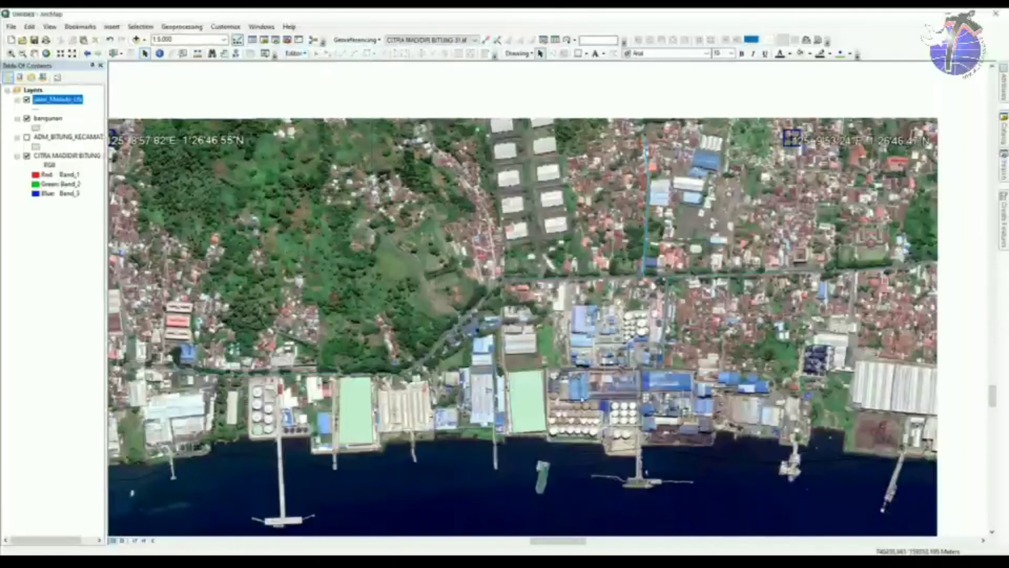
- Turn on the ADM_BITUNG_KECAMATAN_AR layer and examine where the digitized roads and buildings lie within the district boundaries
scroll(455, 355, "down", 1)
left_click(27, 138)
left_click(64, 139)
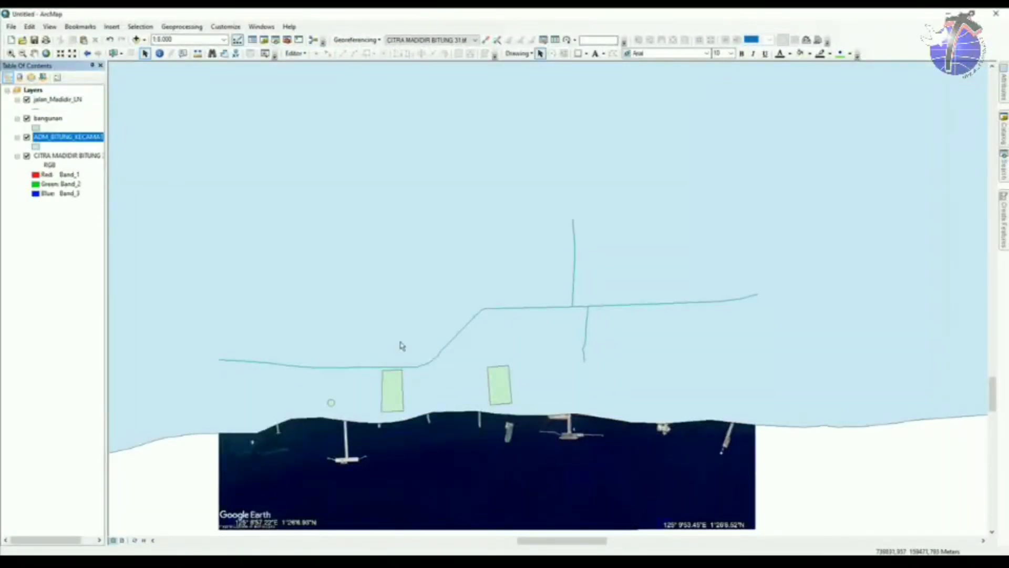
left_click(17, 156)
scroll(410, 337, "down", 4)
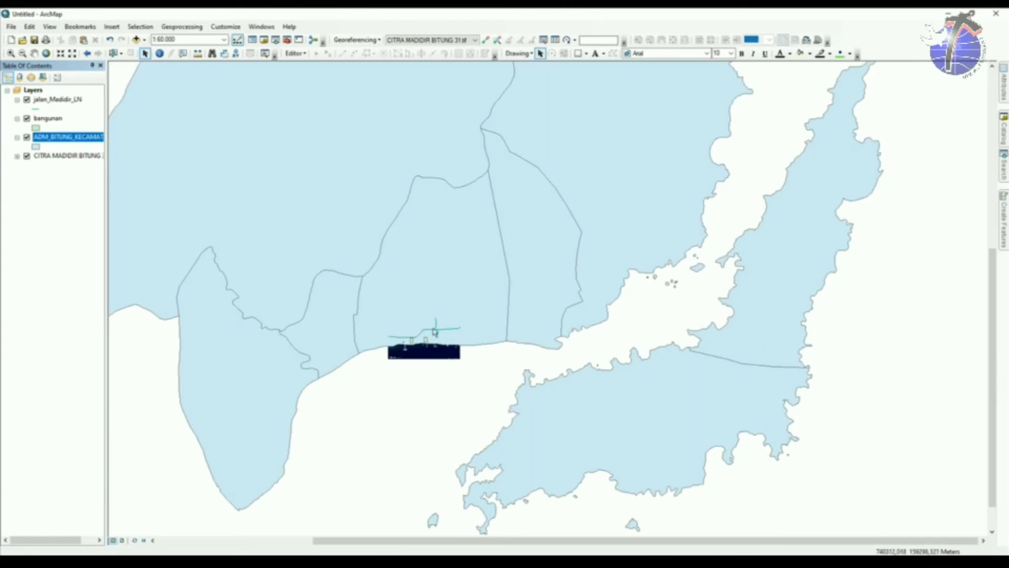
scroll(436, 332, "down", 1)
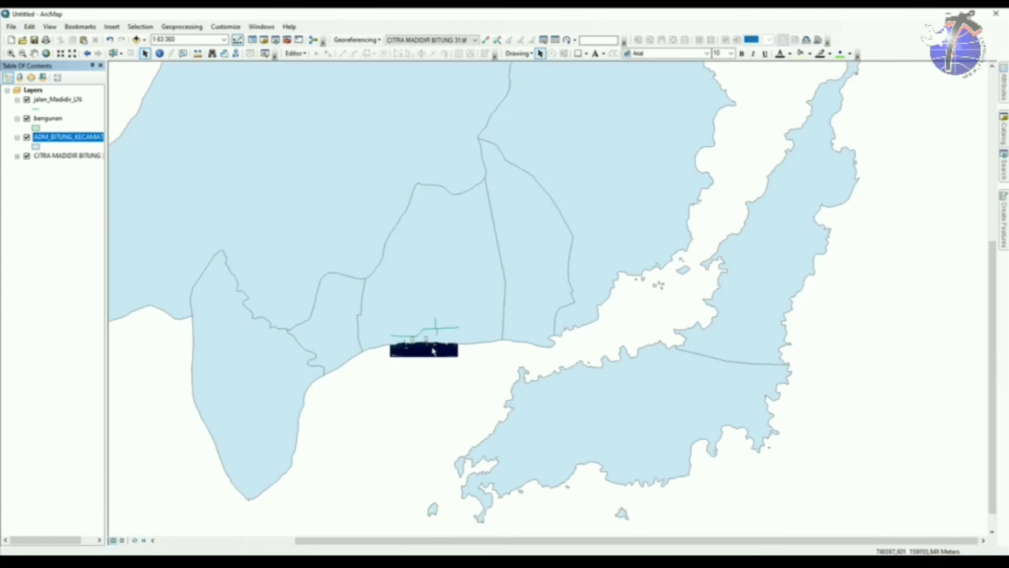
scroll(433, 350, "up", 4)
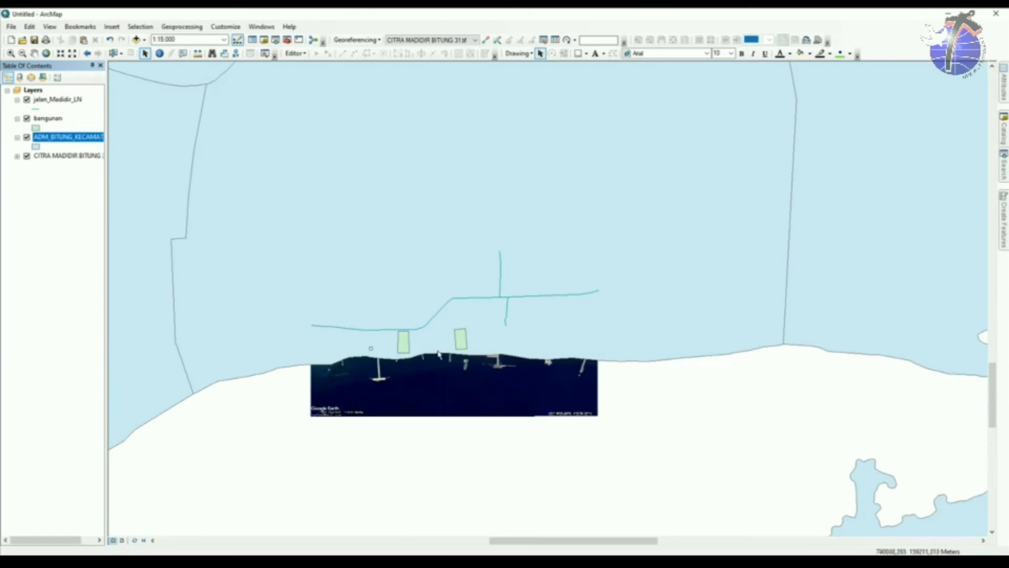
- Turn off the ADM_BITUNG_KECAMATAN_AR layer and collapse the legends of all layers
left_click(27, 137)
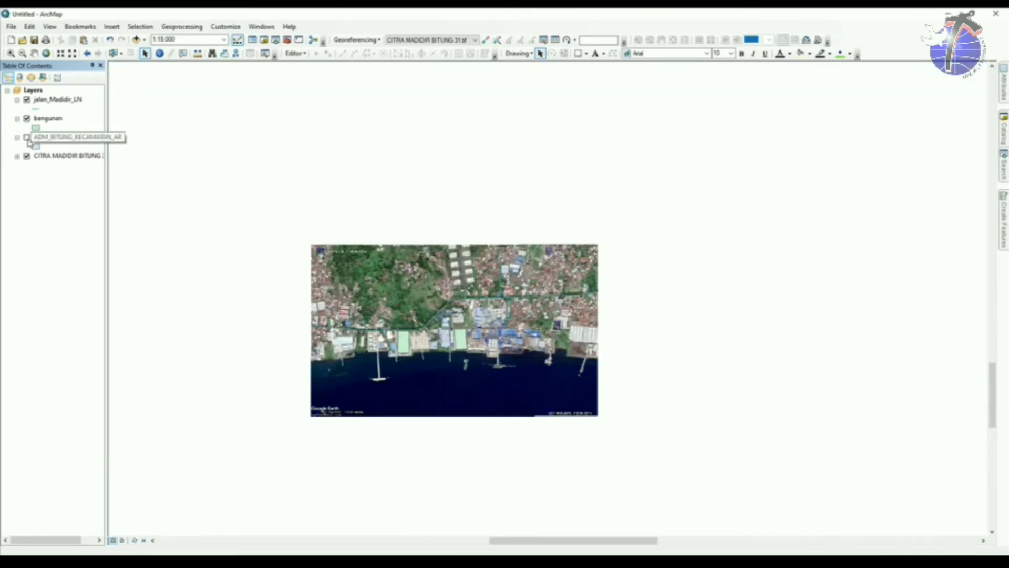
left_click(17, 137, "ctrl")
scroll(463, 341, "up", 4)
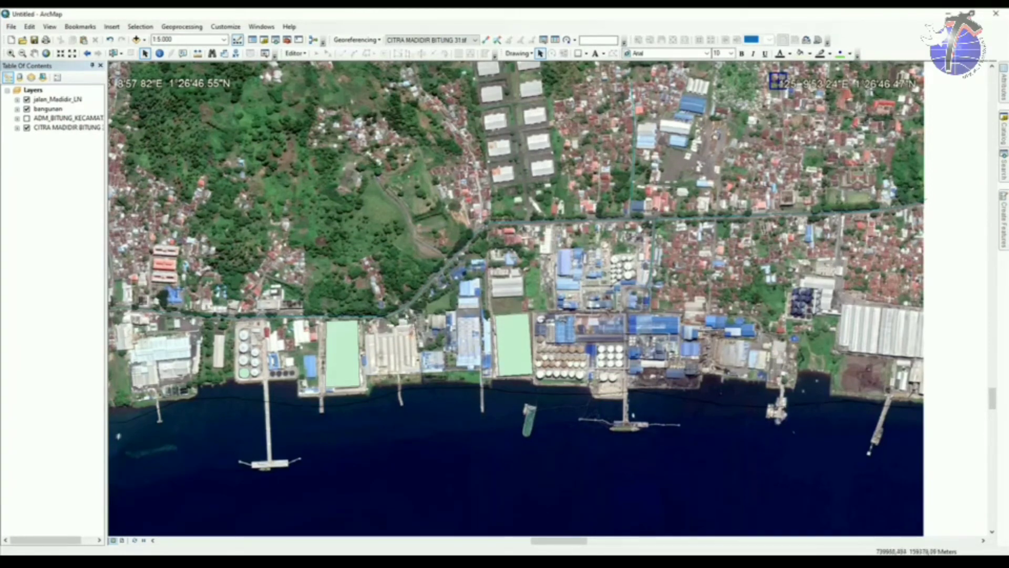
- Remove the jalan_Madidir_LN, bangunan, ADM_BITUNG_KECAMATAN_AR and CITRA MADIDIR BITUNG 31 layers from the map
left_click(52, 108)
left_click(52, 127, "shift")
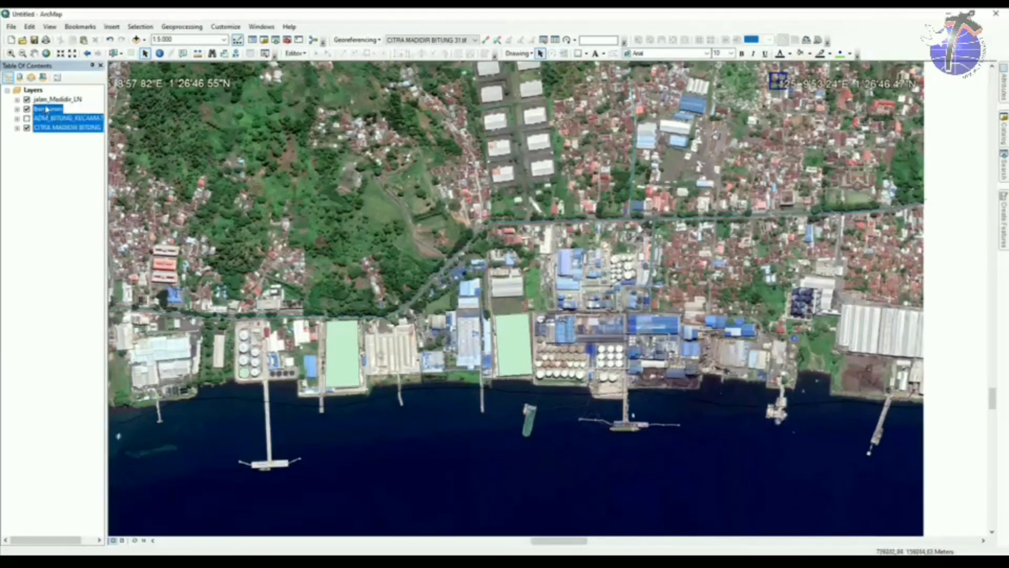
left_click(53, 99, "ctrl")
right_click(47, 103)
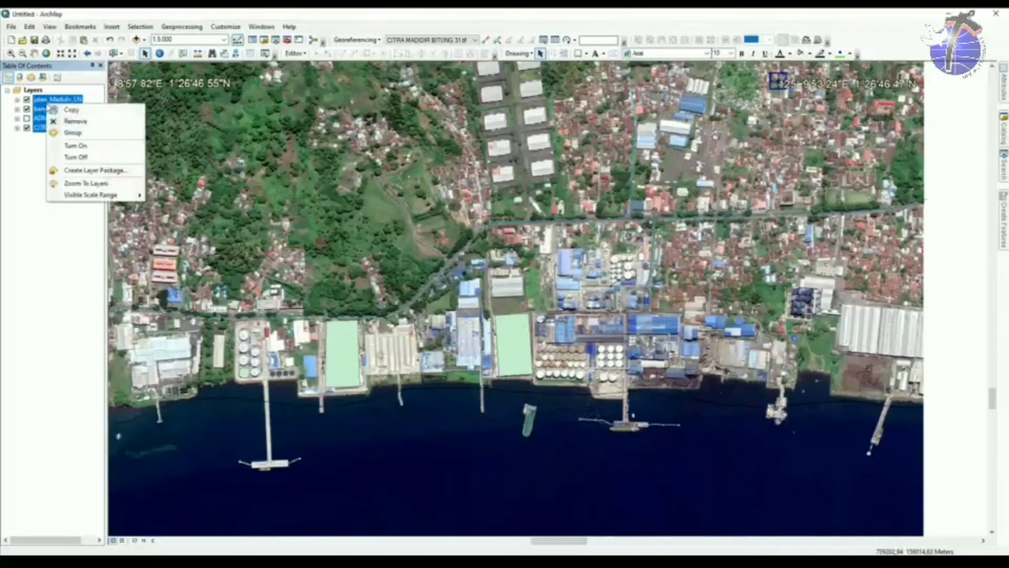
left_click(73, 122)
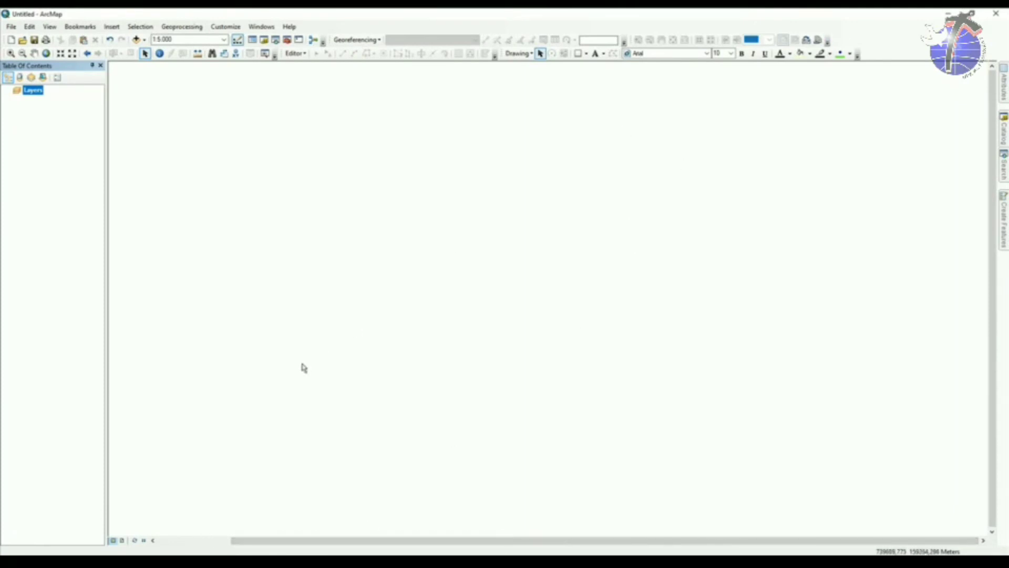
- Switch to SAS.Planet, import the Administrasi Bitung KMZ file from the Desktop with the default parameters, and fit the view to the imported item
left_click(214, 561)
left_click_drag(631, 385, 591, 410)
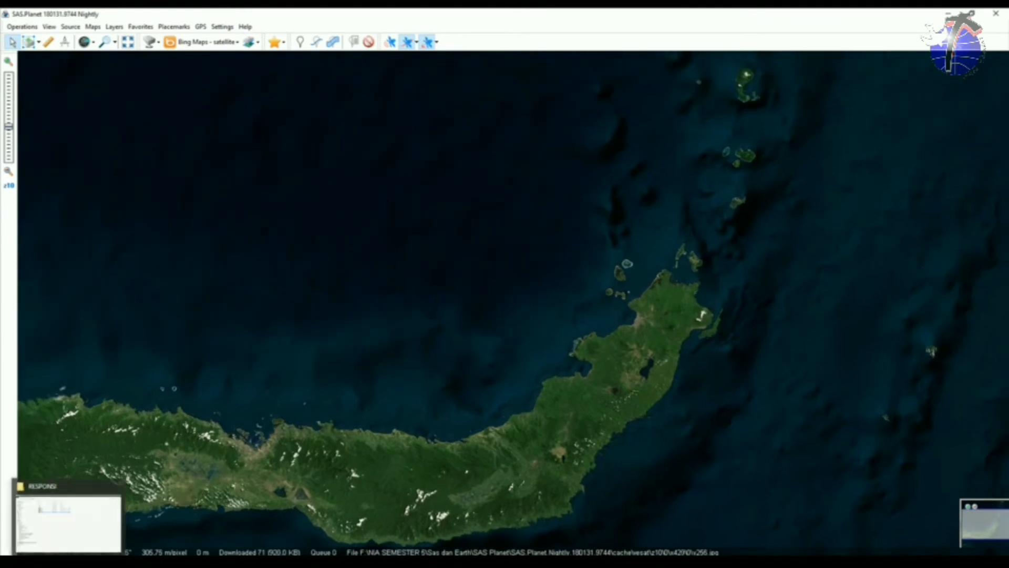
left_click(71, 560)
left_click(11, 287)
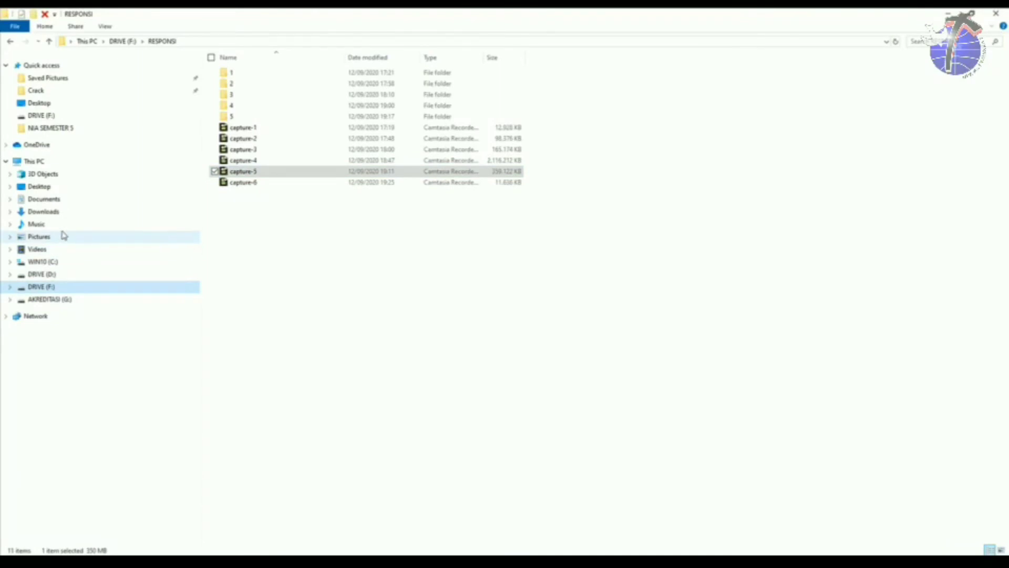
left_click(79, 188)
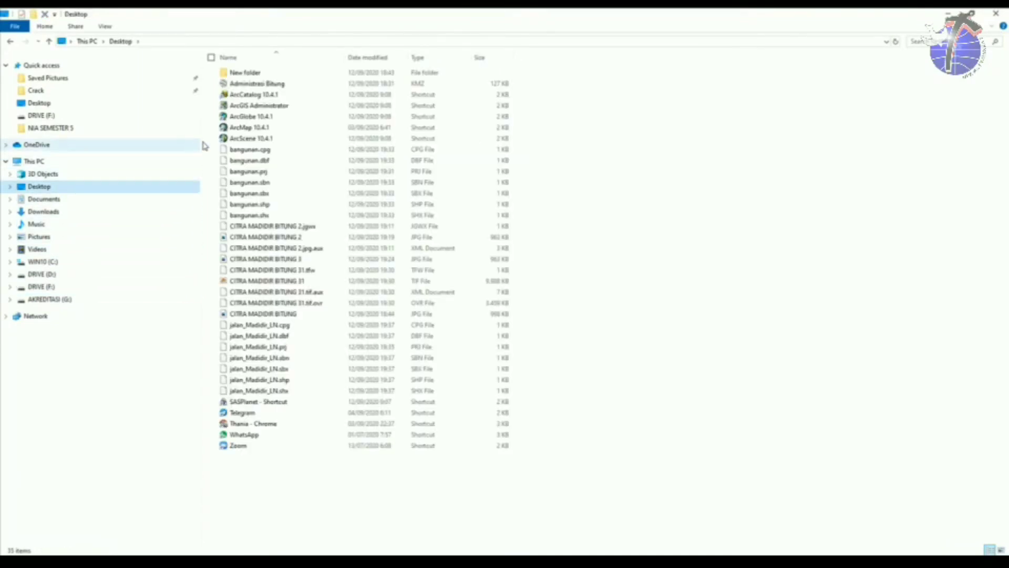
left_click_drag(274, 84, 153, 549)
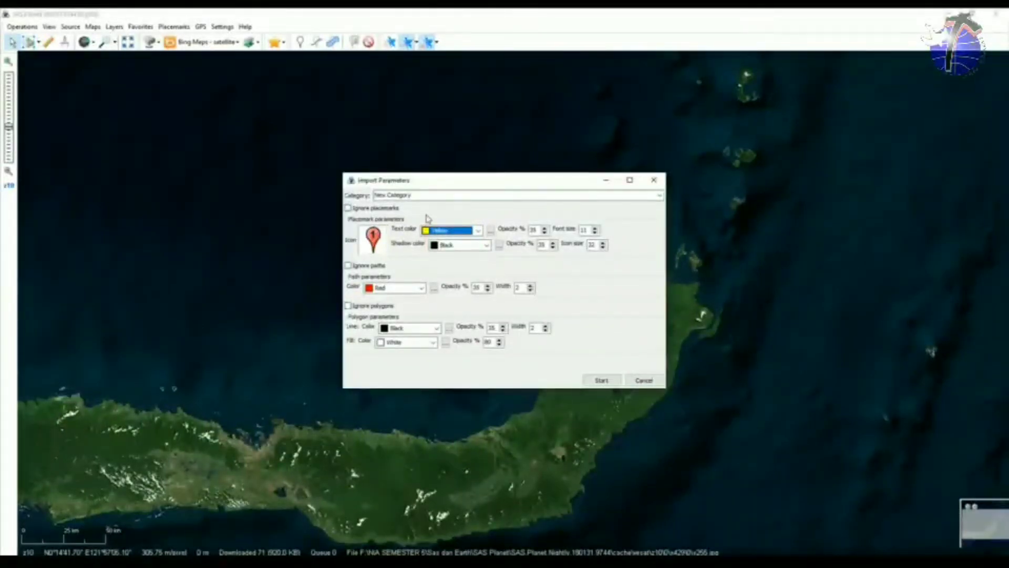
left_click(602, 380)
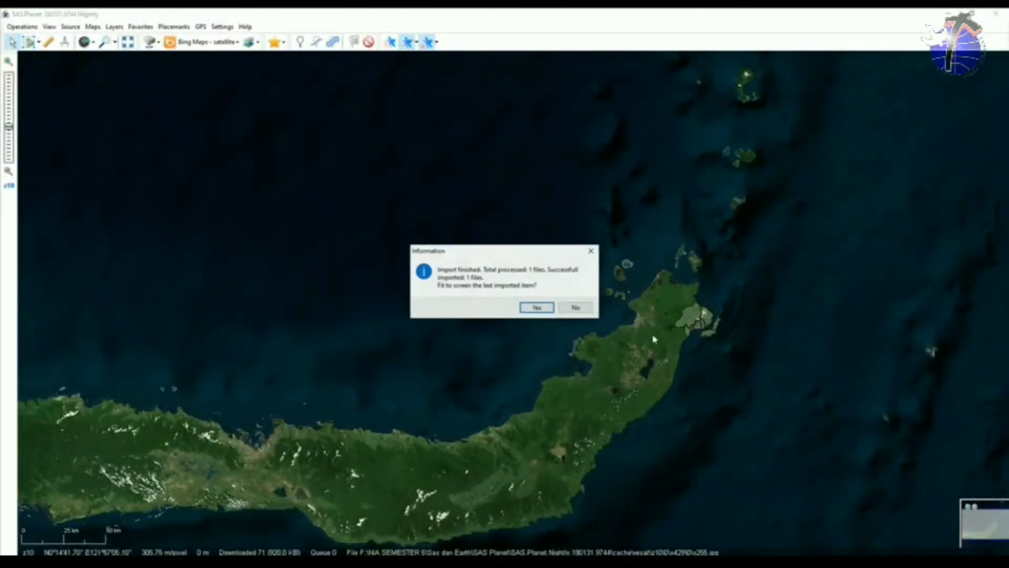
left_click(541, 308)
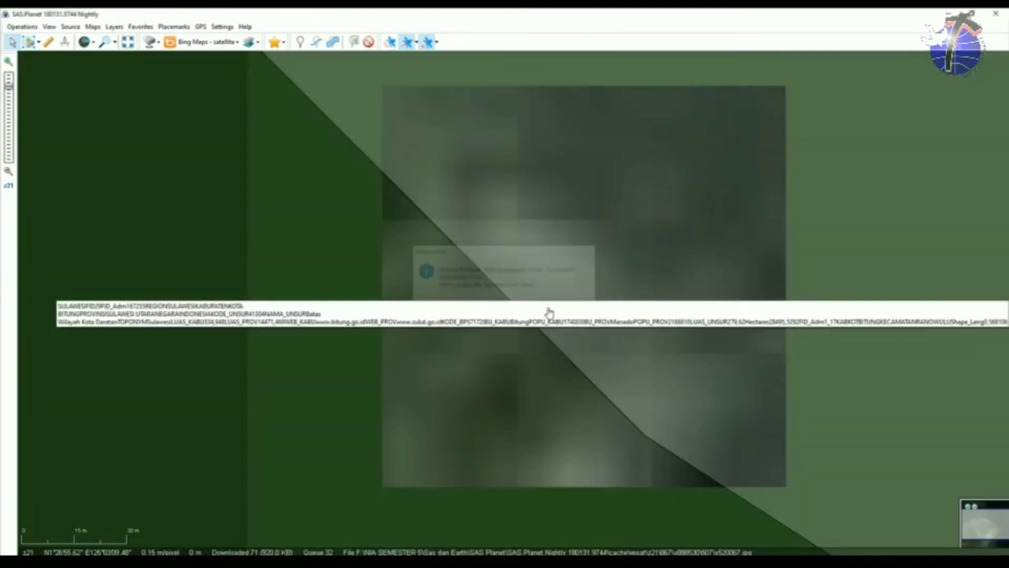
- Locate the Madidir district along the Bitung coast among the imported district boundaries
scroll(559, 380, "down", 2)
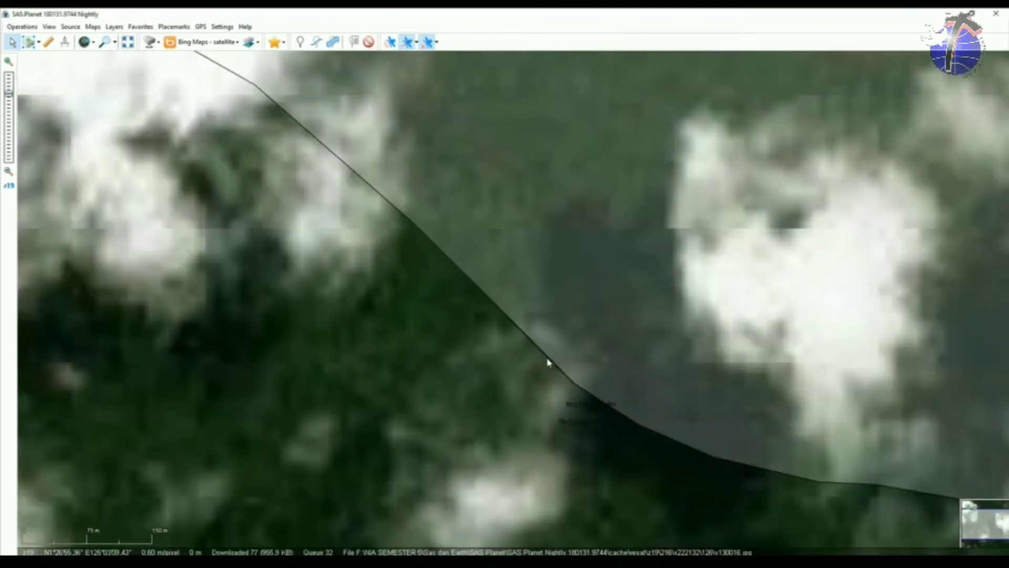
mouse_move(548, 362)
scroll(548, 361, "down", 2)
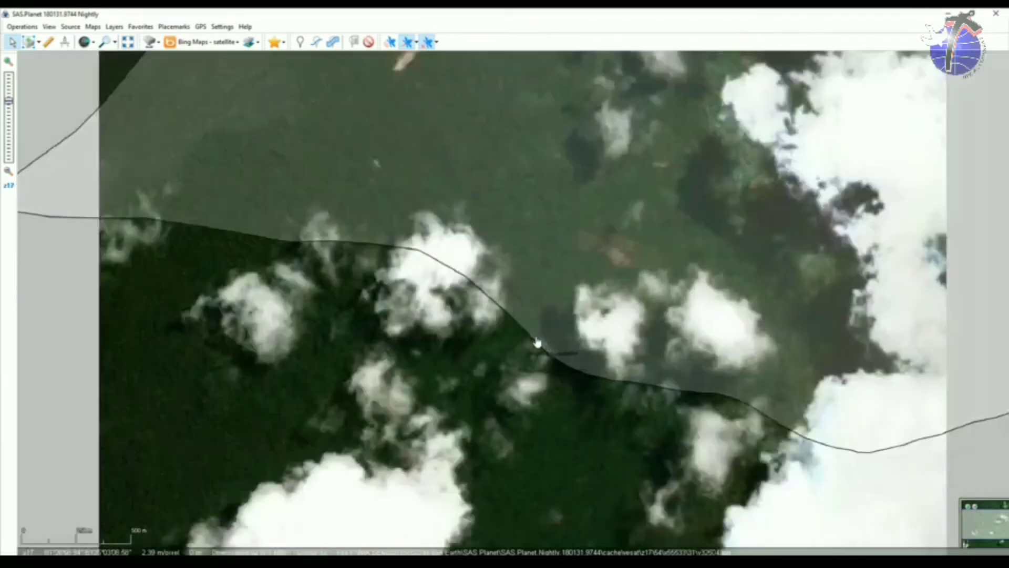
scroll(536, 335, "down", 2)
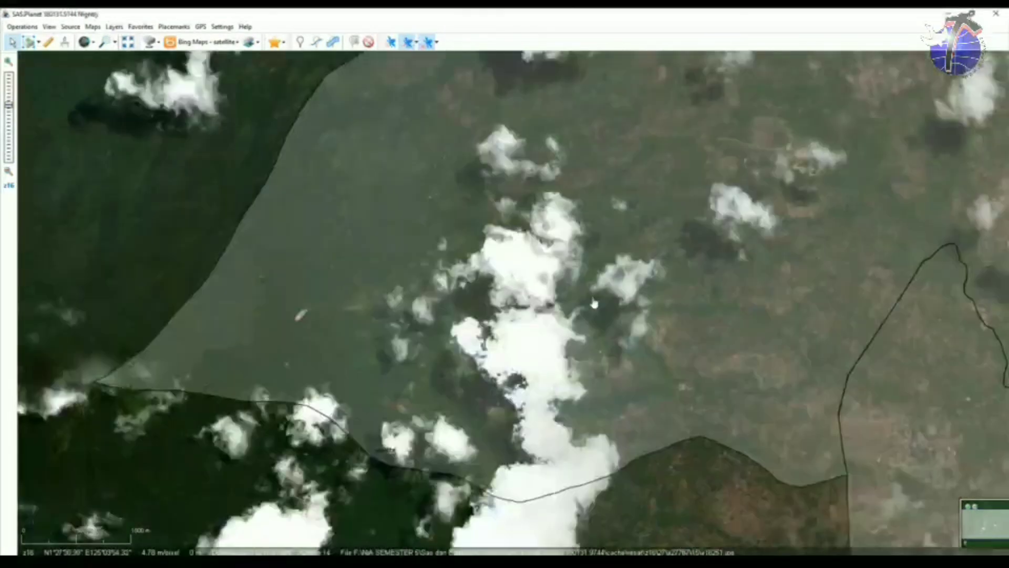
scroll(539, 282, "down", 1)
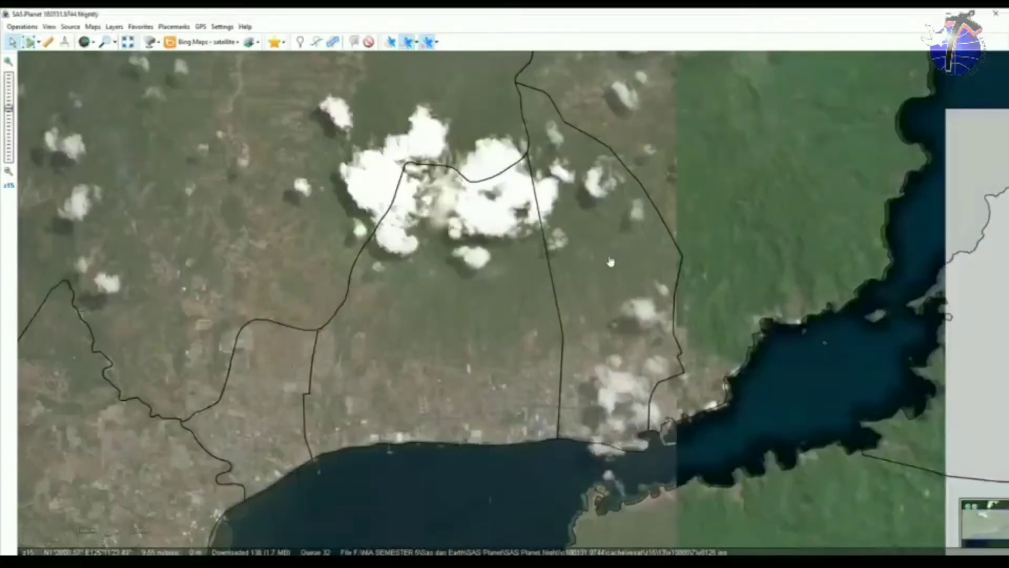
scroll(507, 351, "up", 2)
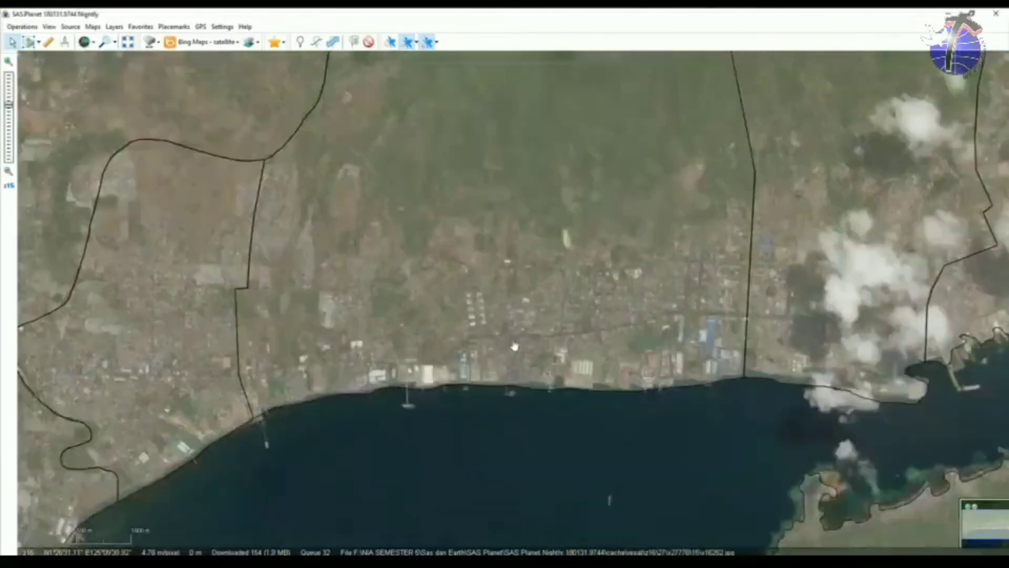
scroll(530, 346, "down", 1)
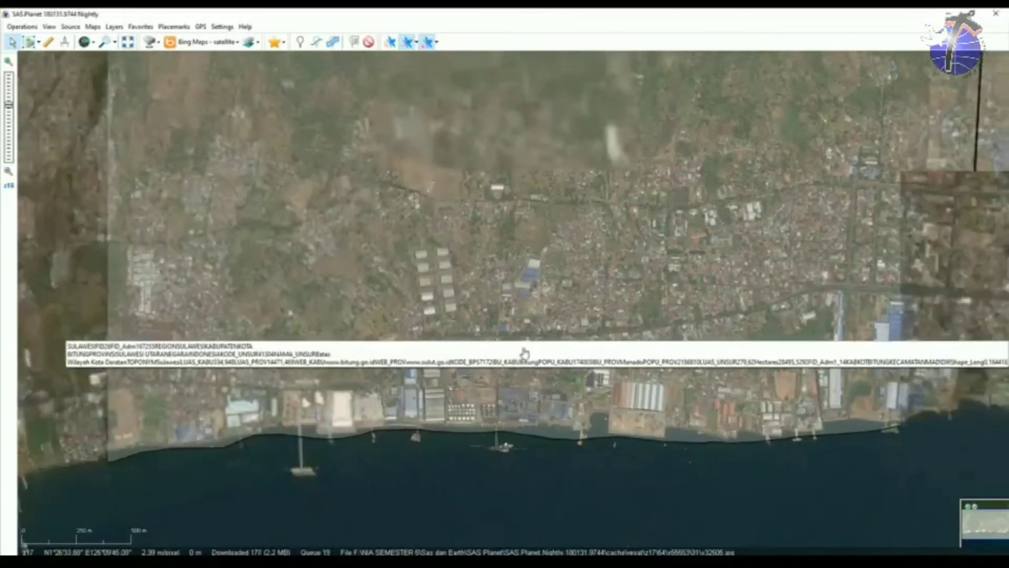
- Examine the extent of the Madidir district between its western and eastern boundaries on the Bing satellite map
left_click_drag(535, 323, 586, 311)
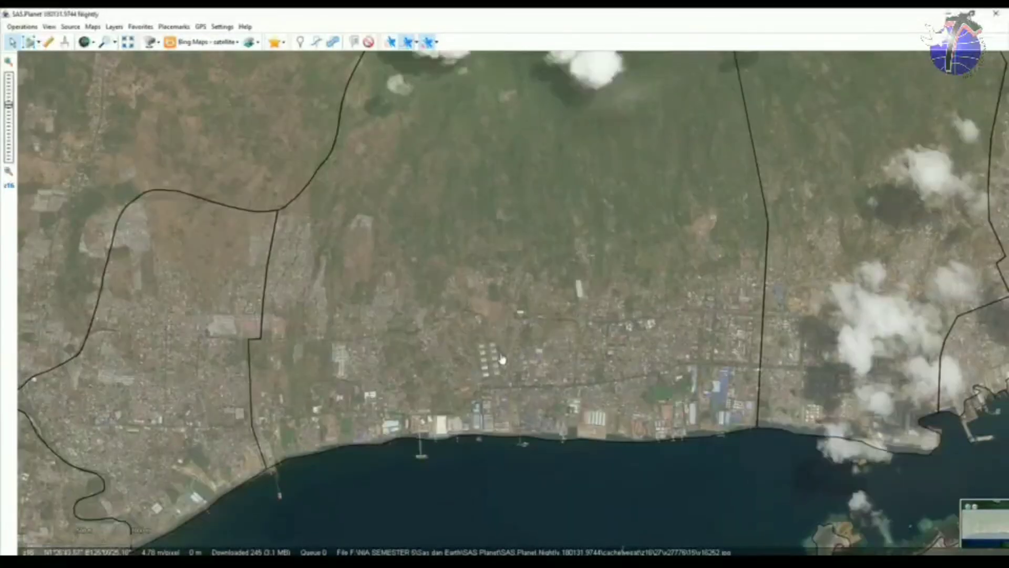
left_click_drag(543, 342, 497, 343)
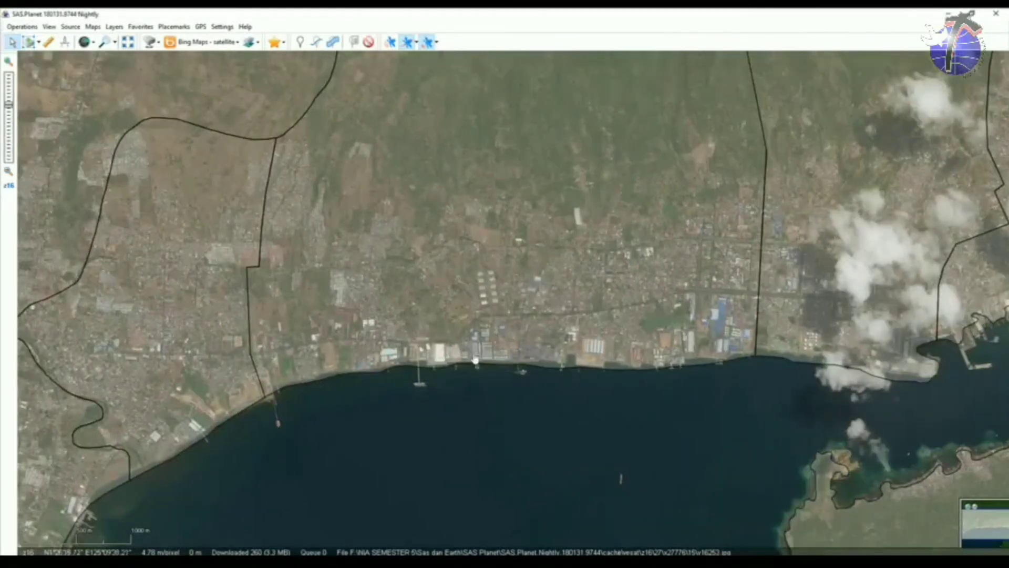
left_click_drag(486, 275, 502, 262)
left_click_drag(534, 323, 511, 352)
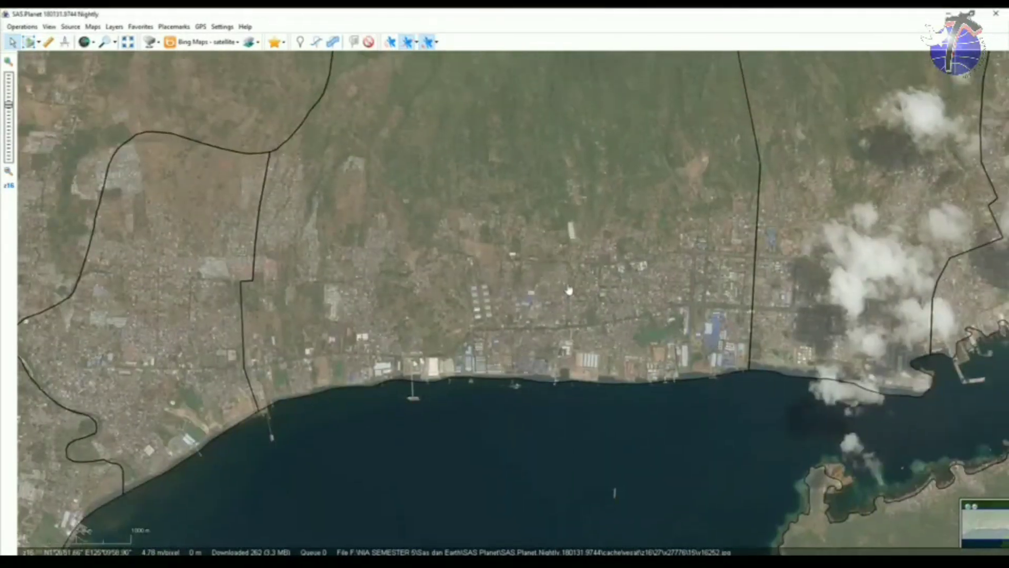
left_click_drag(568, 289, 514, 336)
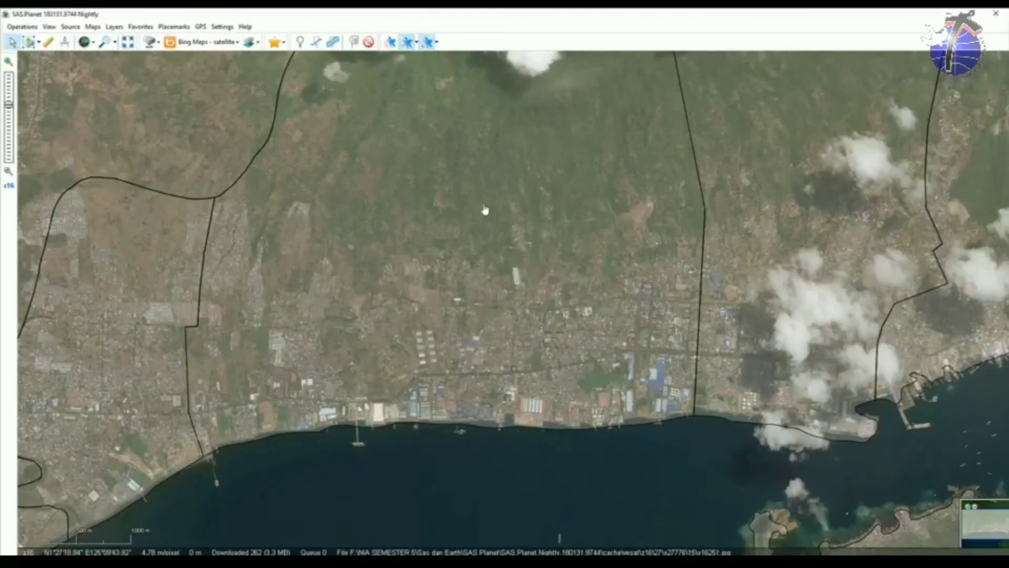
left_click_drag(520, 135, 400, 71)
left_click_drag(665, 235, 626, 288)
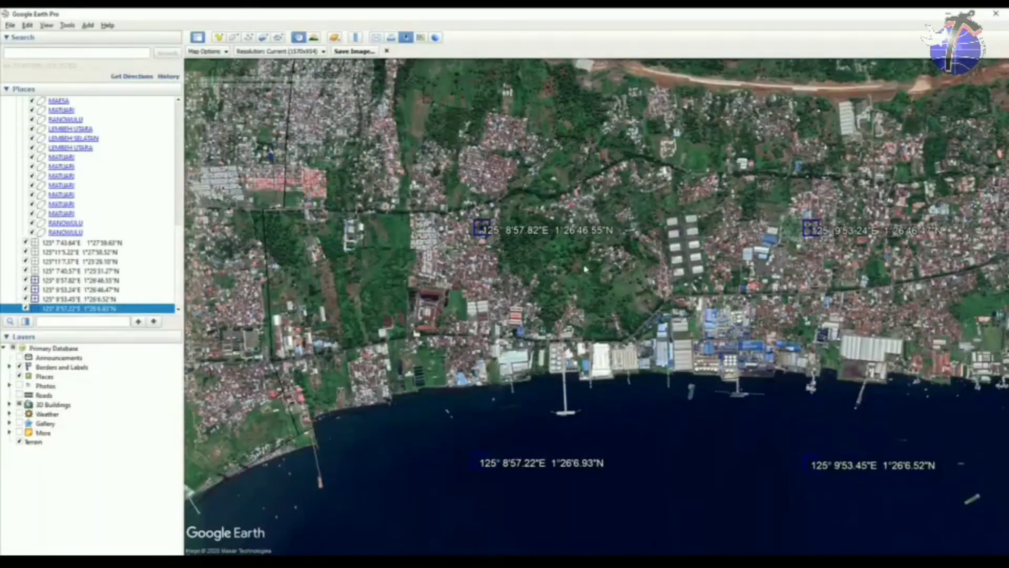
- Switch to Google Earth Pro, view the attributes of the Madidir polygon, and examine the surrounding Bitung boundaries and imagery
left_click(585, 269)
scroll(586, 269, "down", 5)
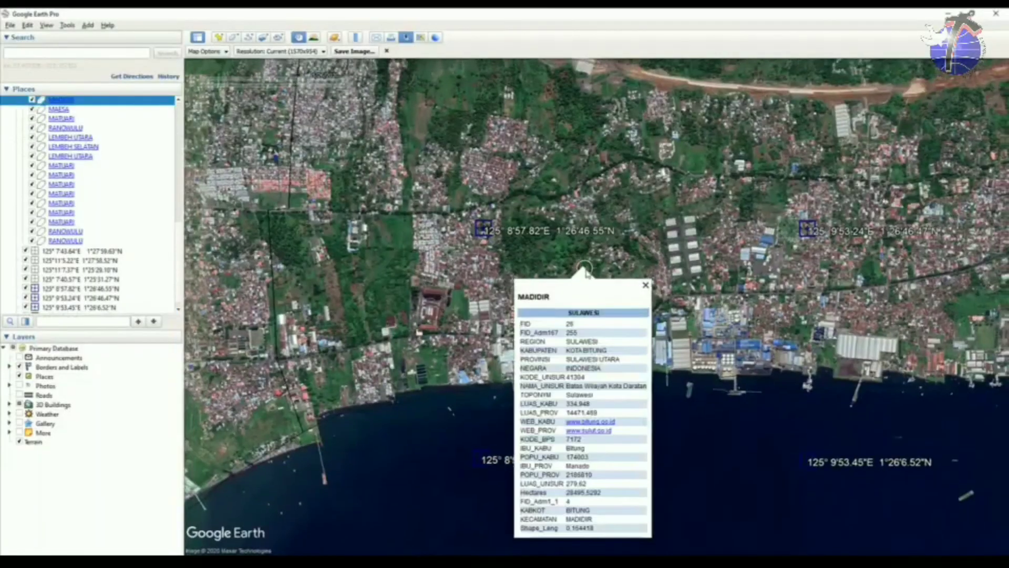
scroll(899, 329, "down", 2)
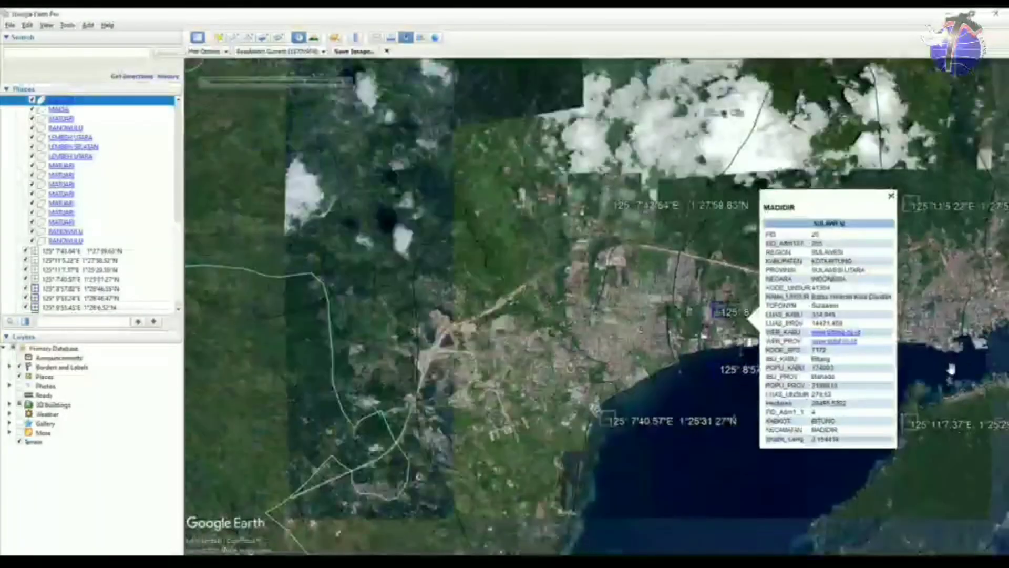
left_click(950, 367)
left_click_drag(951, 367, 912, 443)
left_click_drag(833, 339, 234, 251)
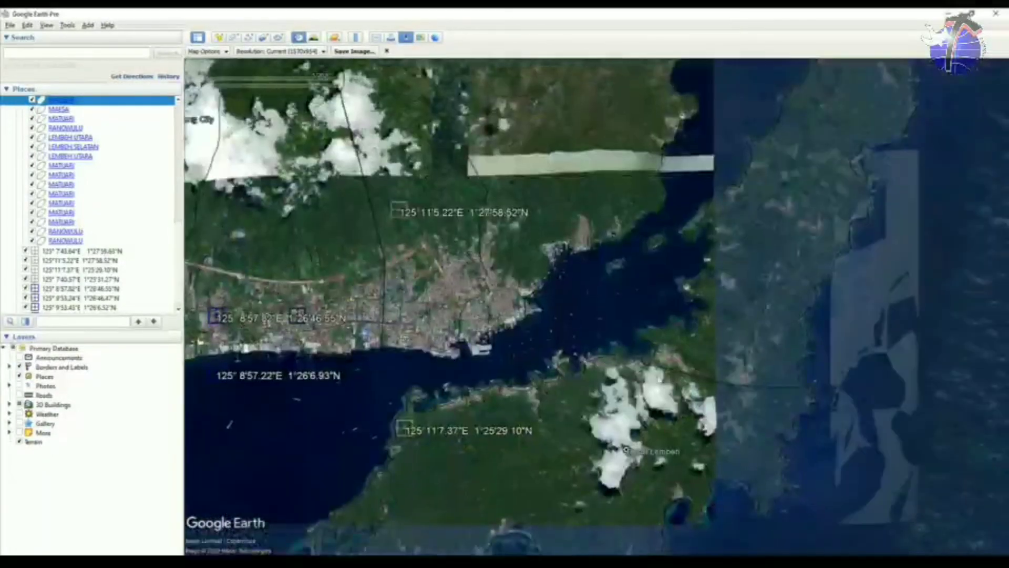
left_click_drag(640, 357, 794, 468)
left_click_drag(232, 349, 480, 290)
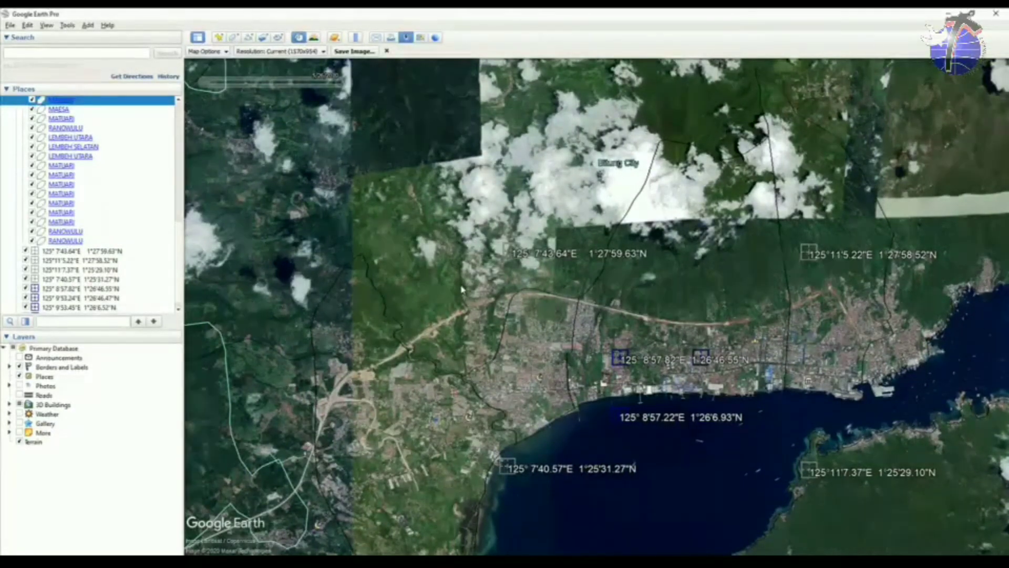
- Switch back to SAS.Planet, select the visible area covering the Madidir coast, and reopen that last selection in the Selection Manager
left_click_drag(679, 360, 505, 342)
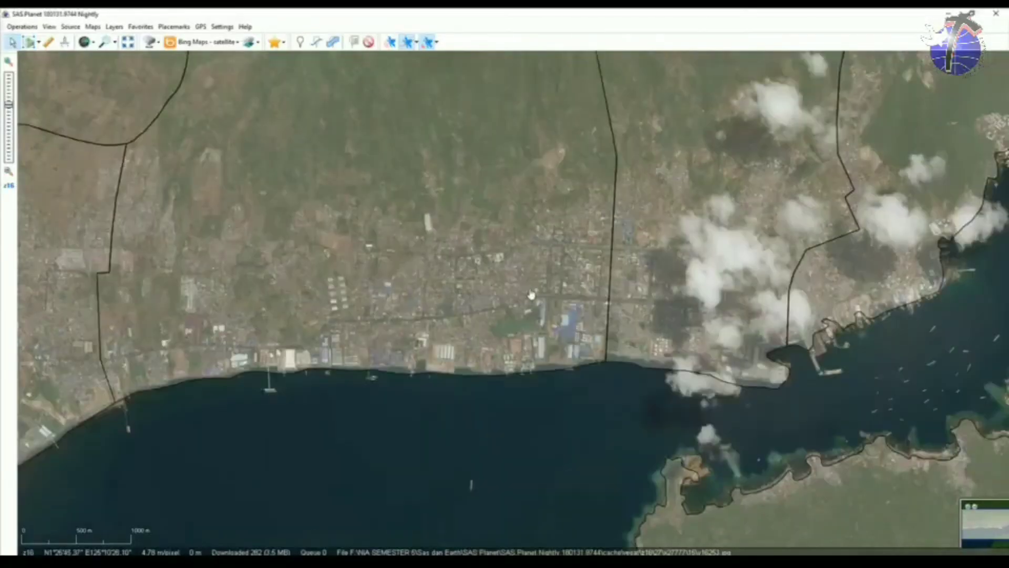
left_click_drag(531, 295, 553, 304)
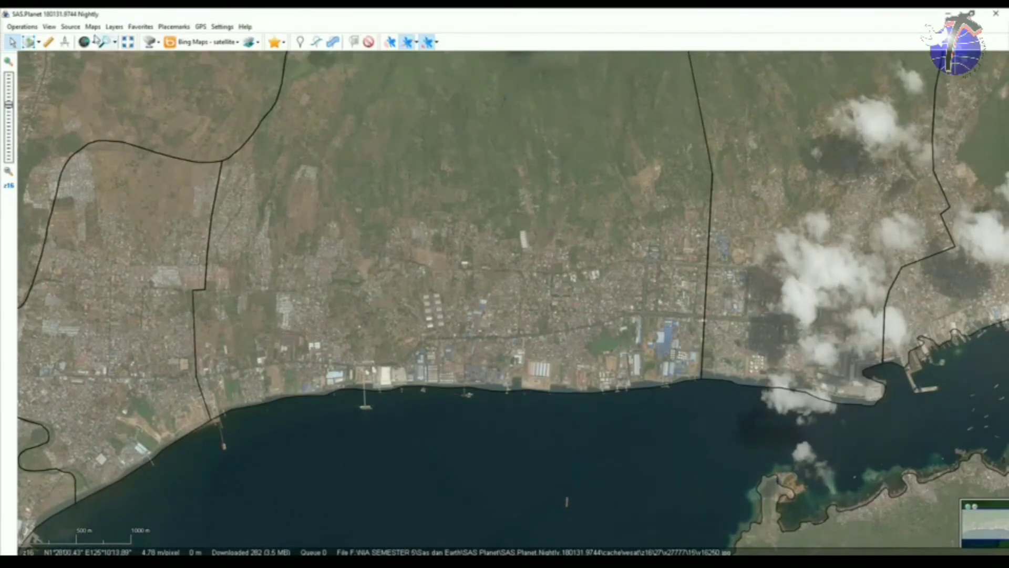
left_click(38, 43)
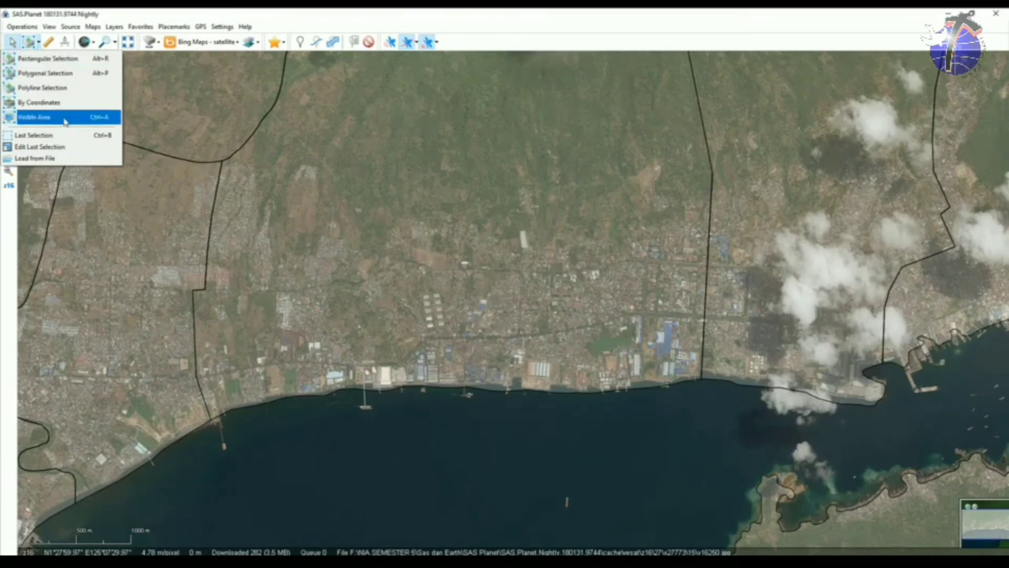
left_click(65, 121)
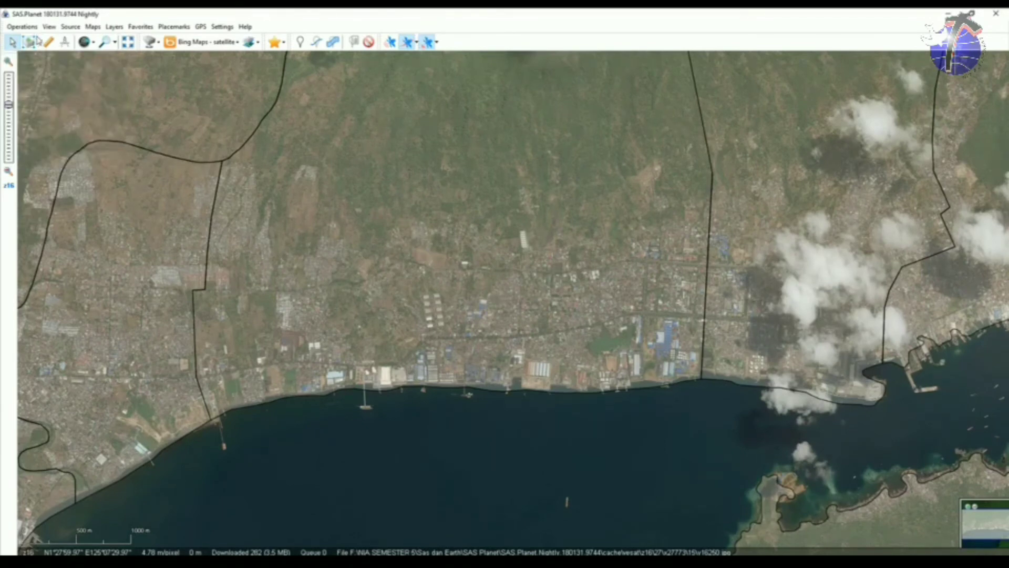
left_click(36, 43)
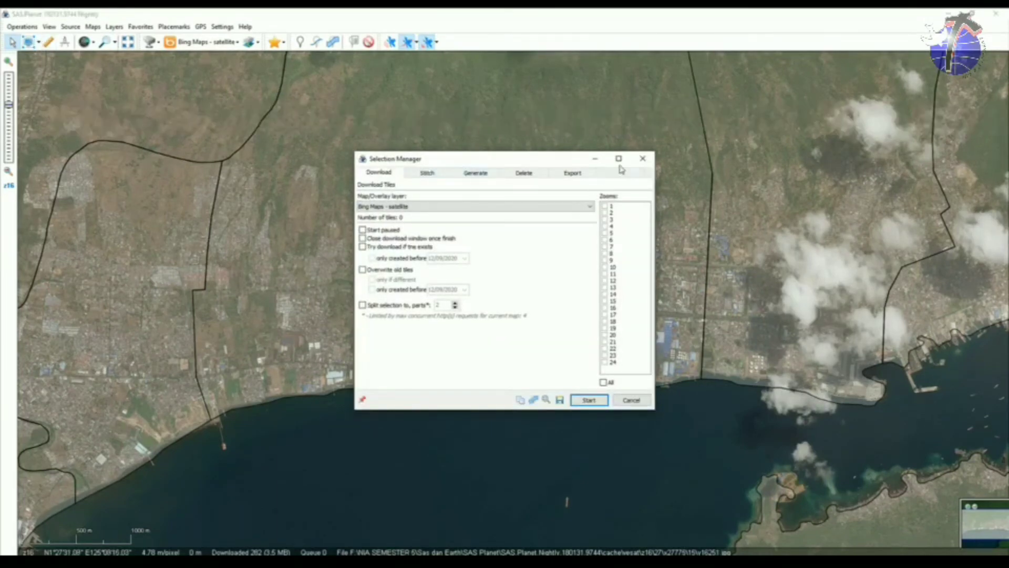
left_click(642, 158)
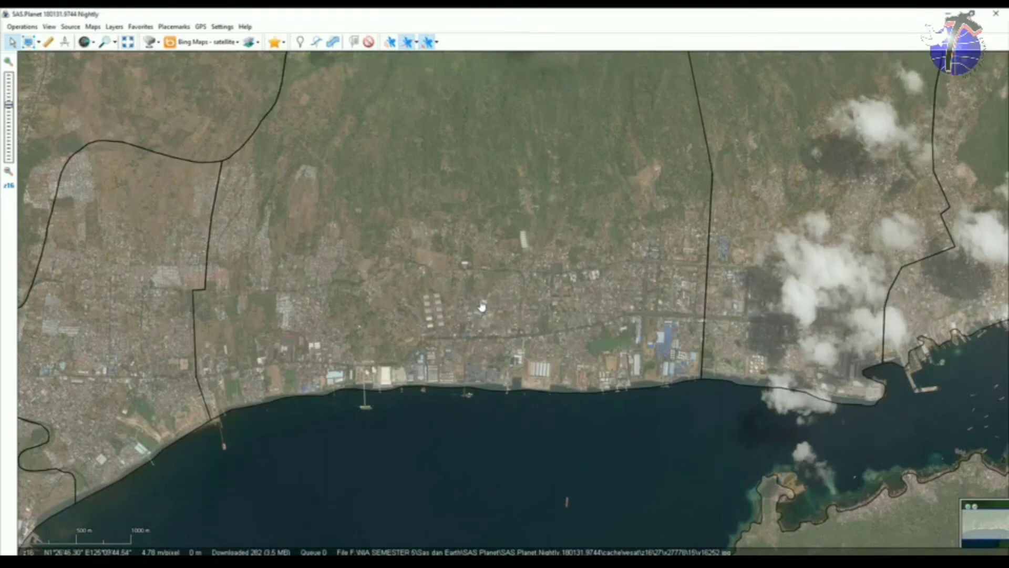
key("ctrl+b")
left_click_drag(415, 161, 390, 178)
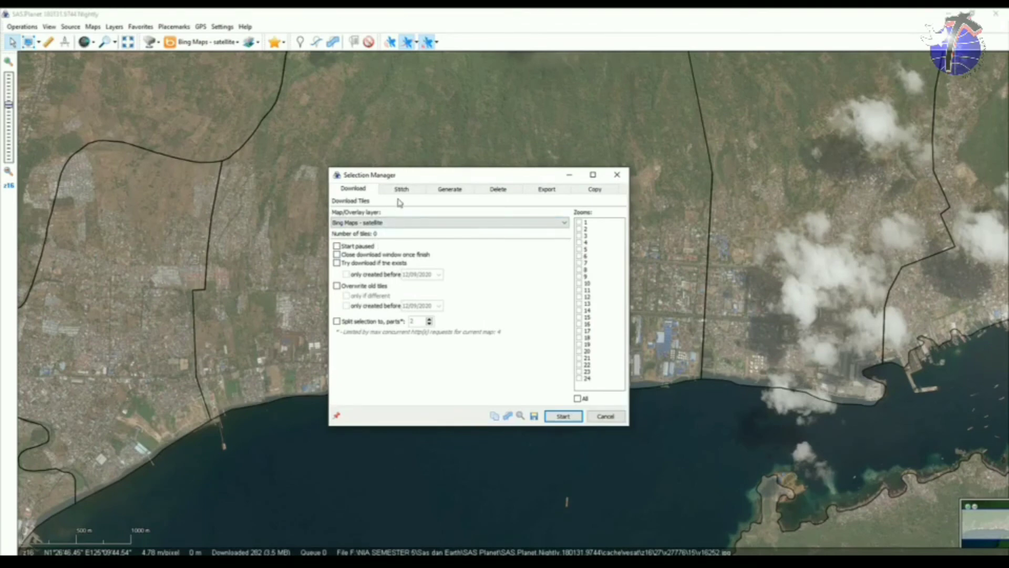
- Set the stitch output format to ECW (Enhanced Compression Wavelet) and the destination file to Citra Madidir SAS on the Desktop
left_click(402, 191)
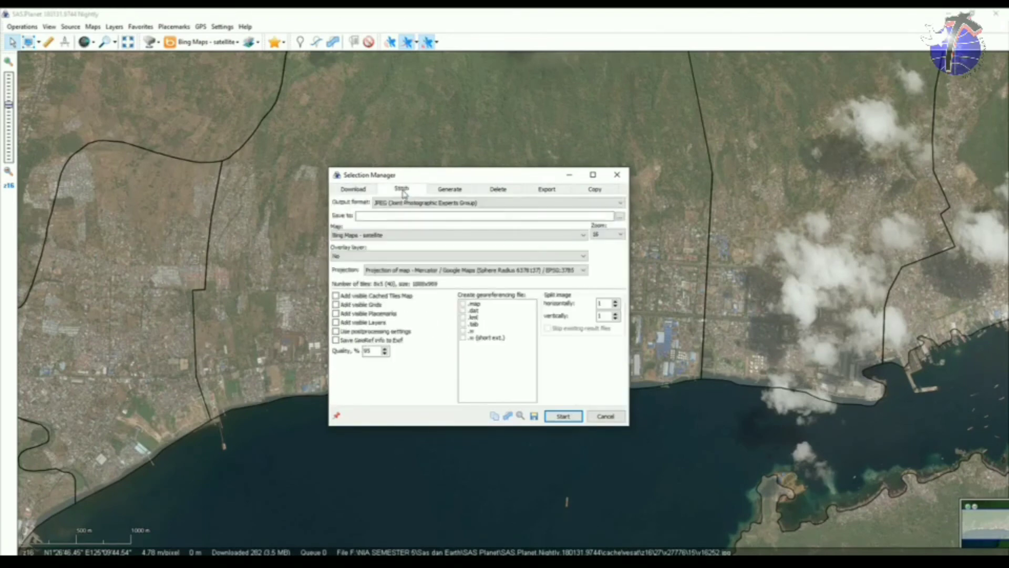
left_click(445, 204)
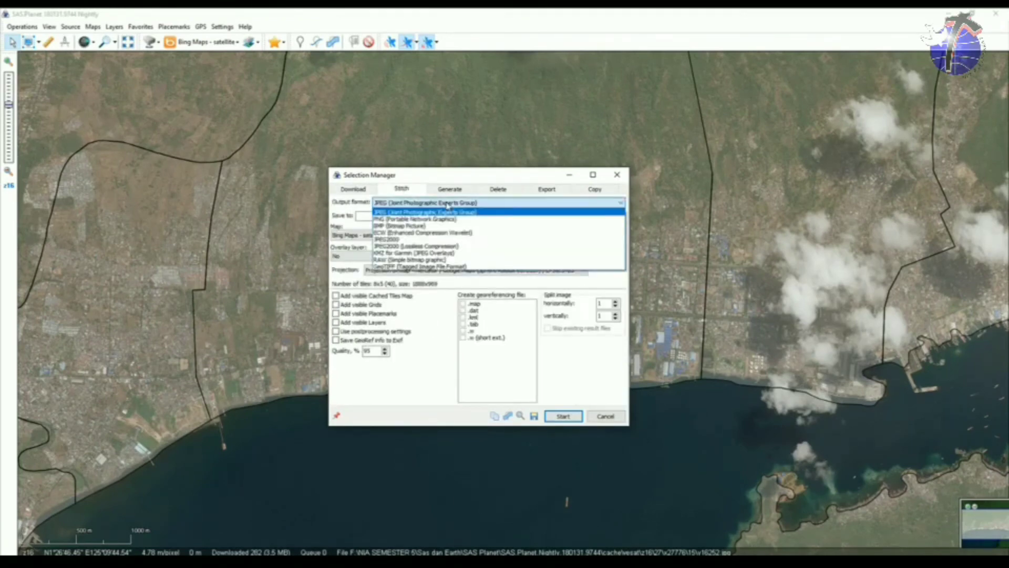
left_click(436, 233)
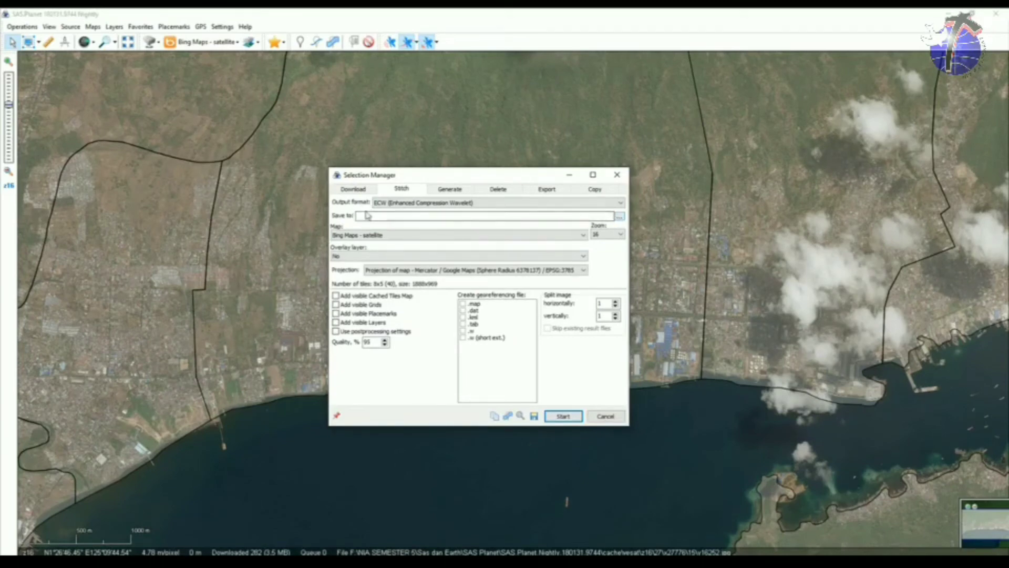
left_click(620, 215)
type("Citra ")
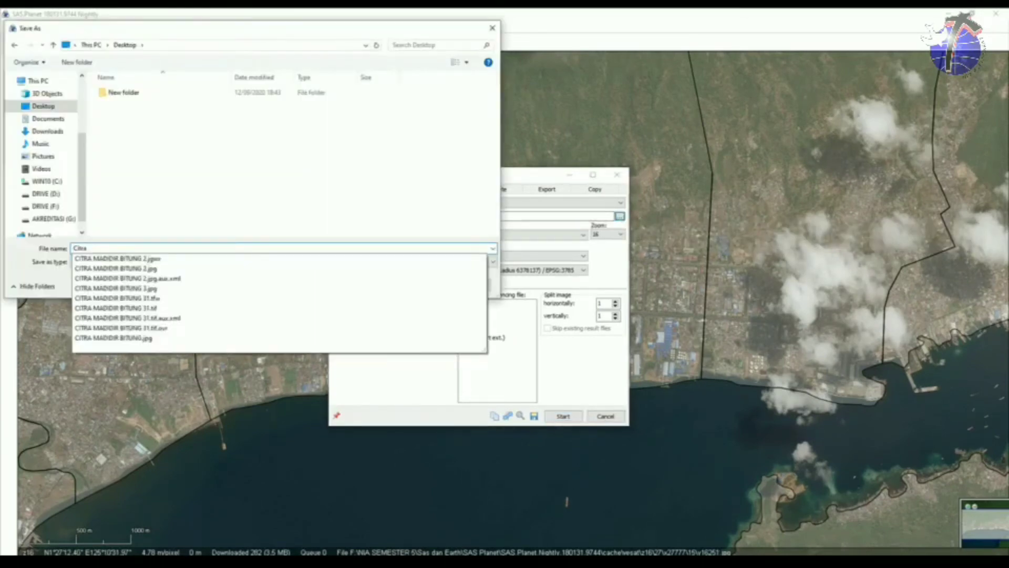
type("Madidir SAS")
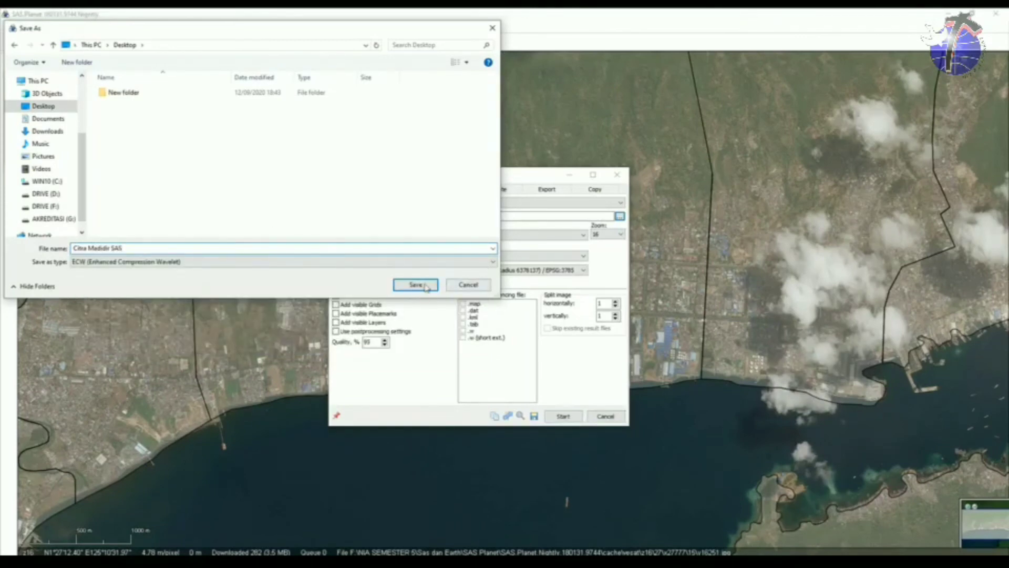
left_click(427, 286)
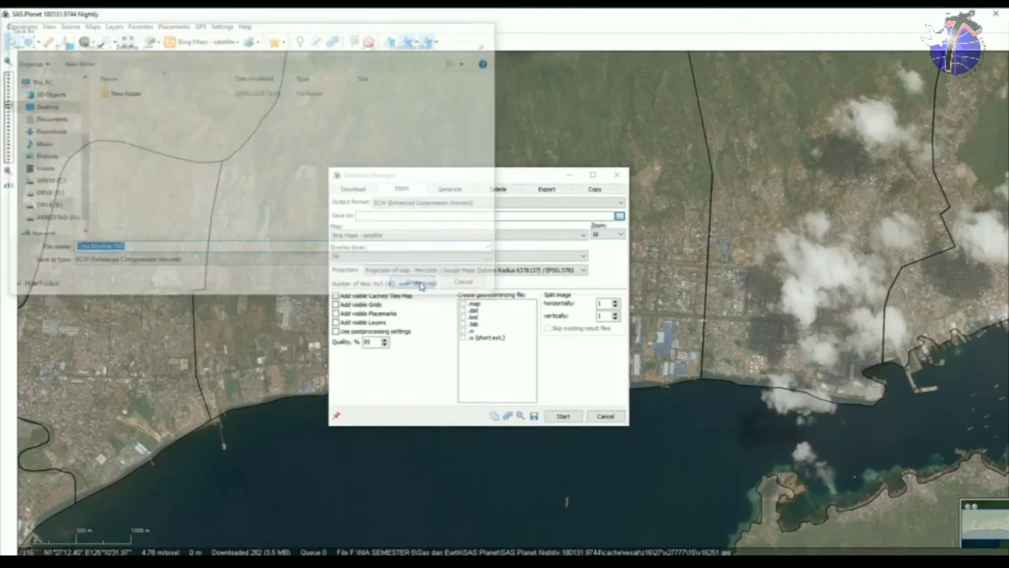
- Set the stitch zoom level to 20, keep the overlay layer at No, and start stitching the image
left_click(608, 235)
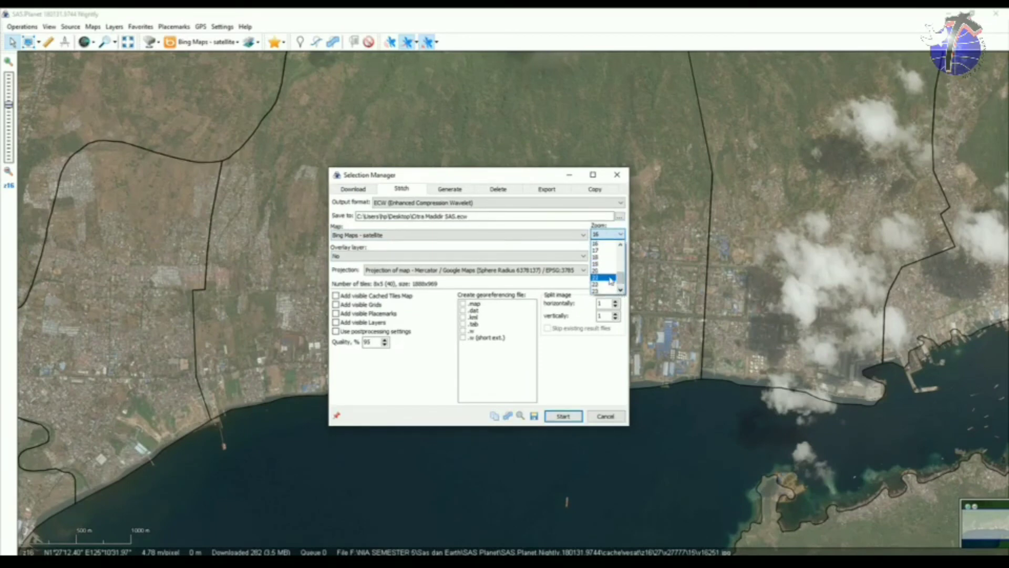
mouse_move(621, 279)
left_mouse_down()
mouse_move(621, 290)
mouse_move(621, 263)
mouse_move(621, 285)
left_mouse_up()
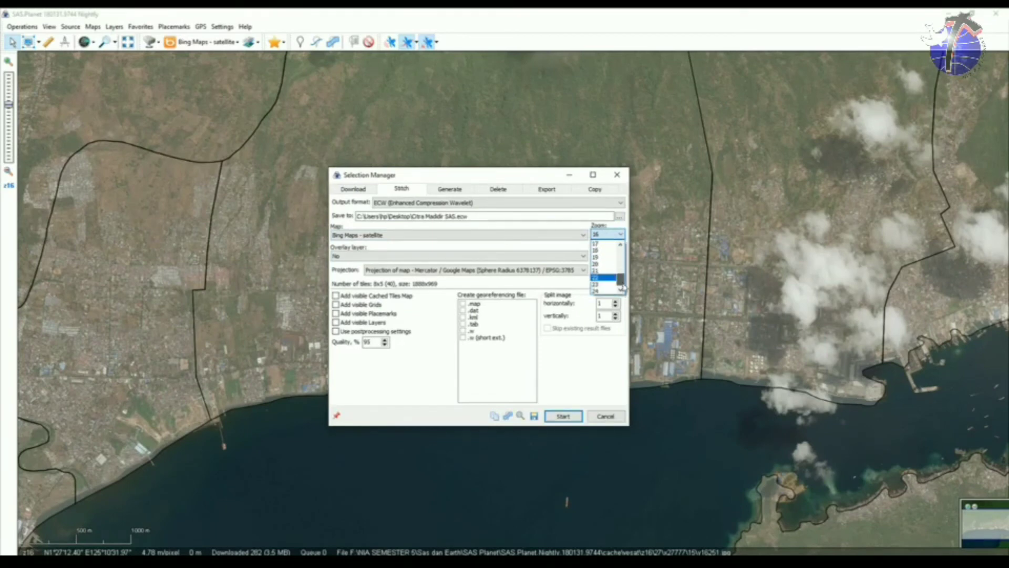
left_click(597, 266)
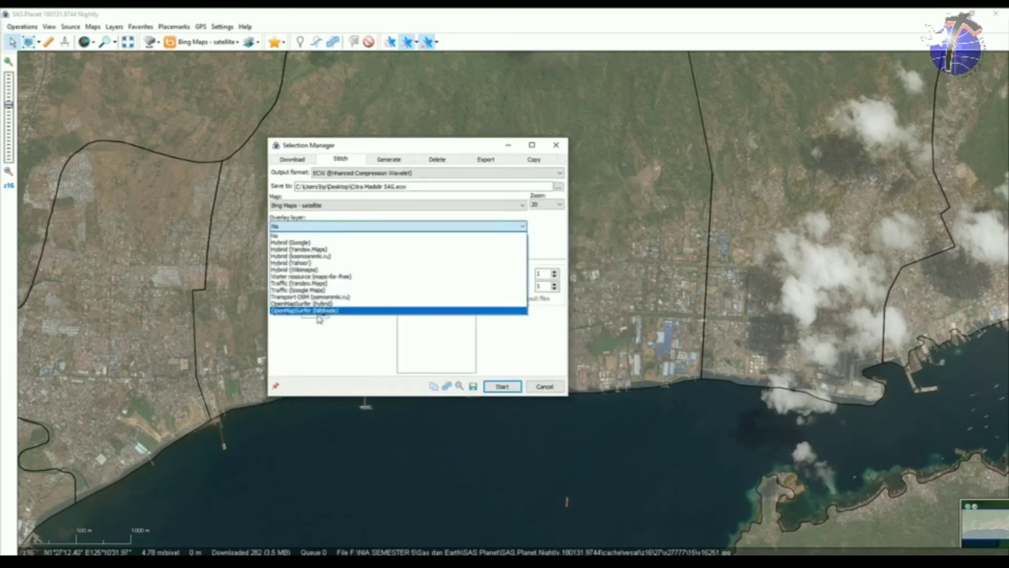
left_click(338, 227)
left_click(337, 230)
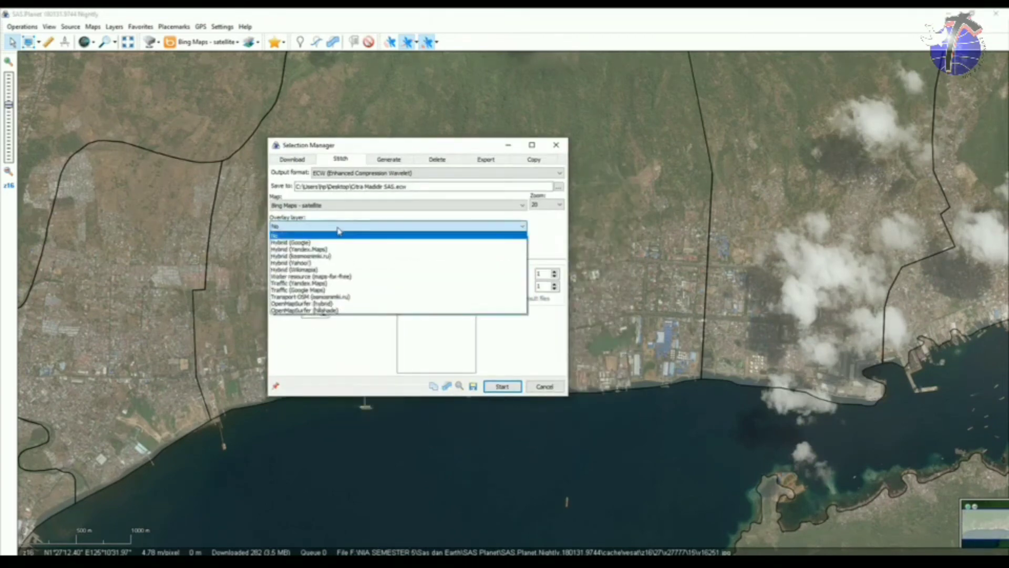
left_click(338, 228)
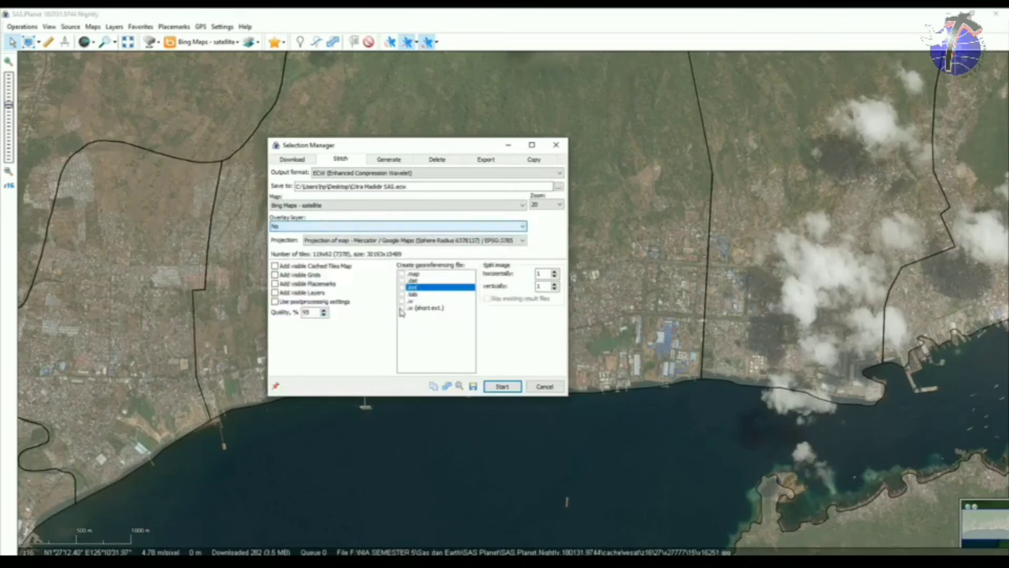
left_click(503, 391)
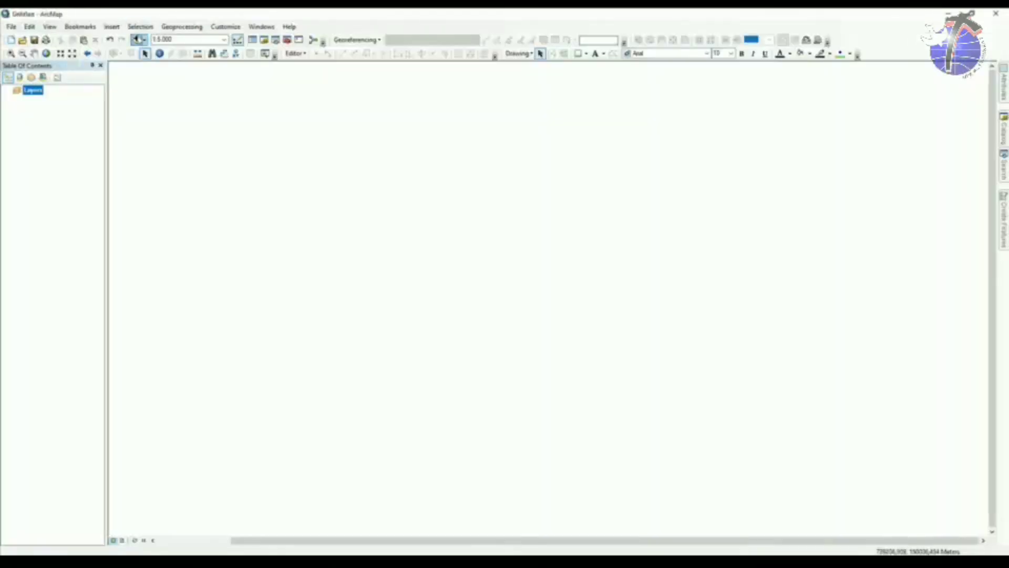
- Switch to ArcMap and add the Citra Madidir SAS.ecw image from the Desktop folder to the map
left_click(136, 39)
left_click(460, 217)
left_click(465, 245)
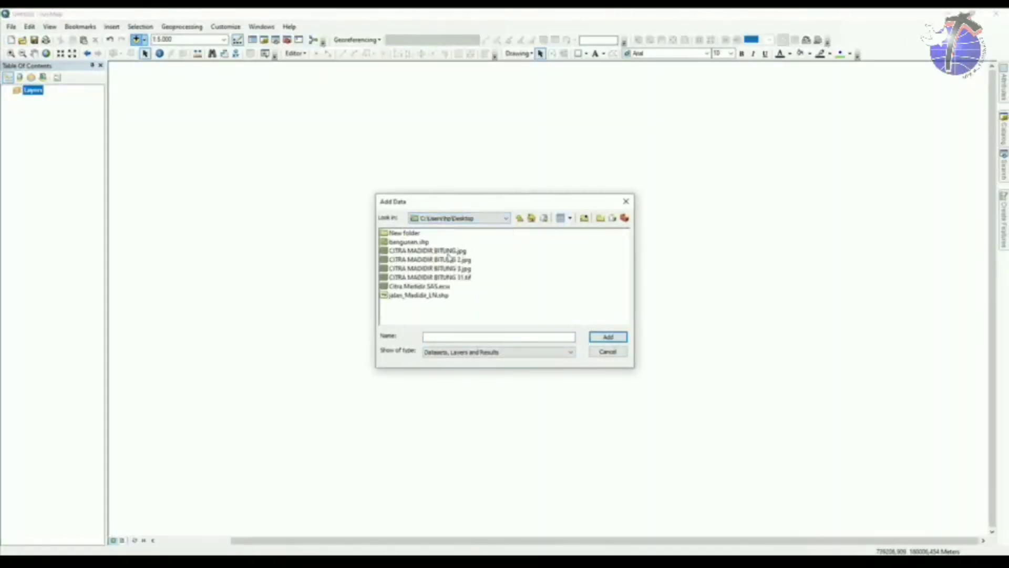
left_click(448, 287)
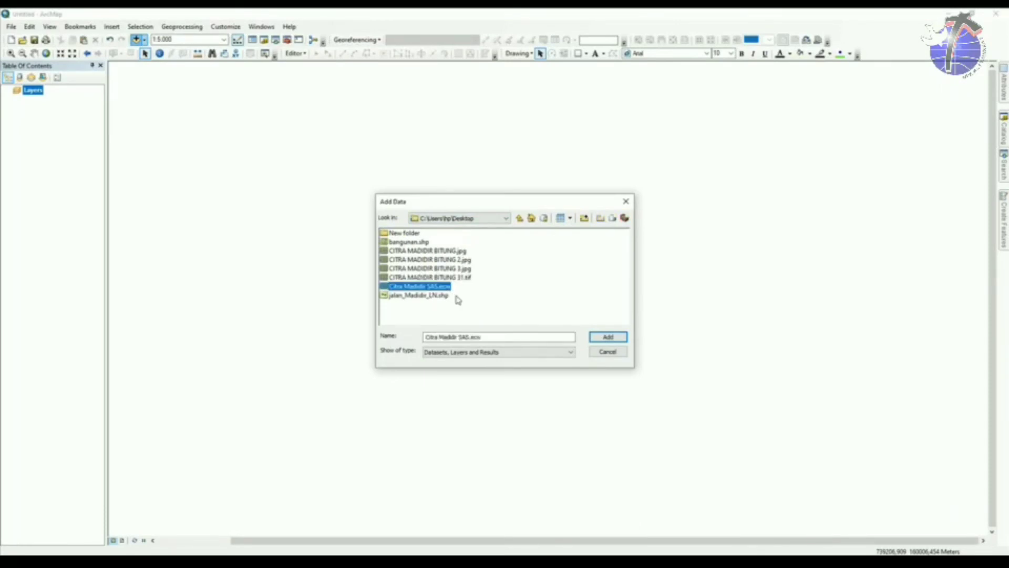
left_click(608, 337)
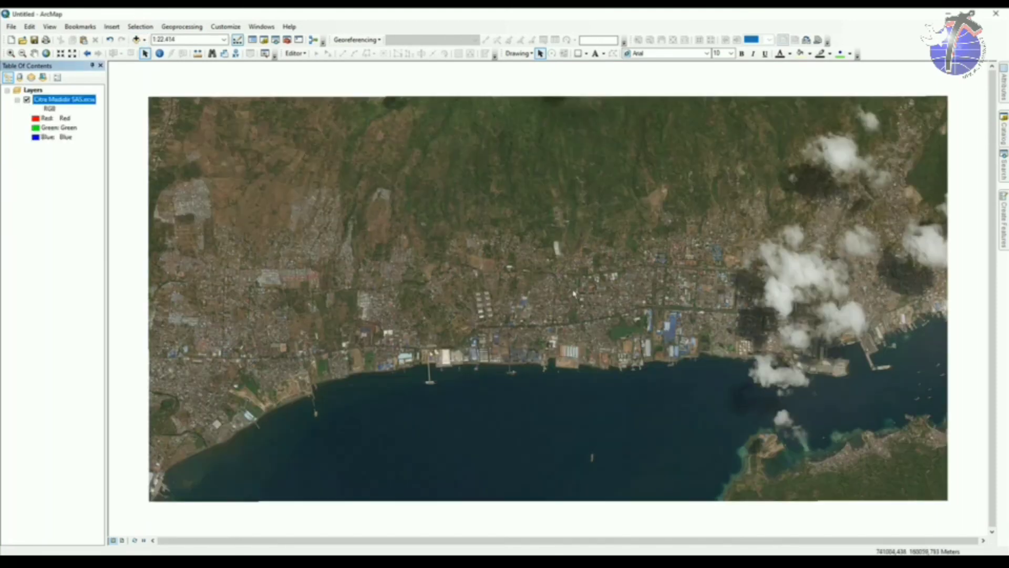
- Examine the added image and check the data frame's coordinate system in its properties
left_click_drag(476, 281, 436, 247)
mouse_move(391, 160)
left_mouse_down()
mouse_move(531, 209)
mouse_move(385, 181)
mouse_move(387, 167)
left_mouse_up()
left_click_drag(421, 214, 442, 261)
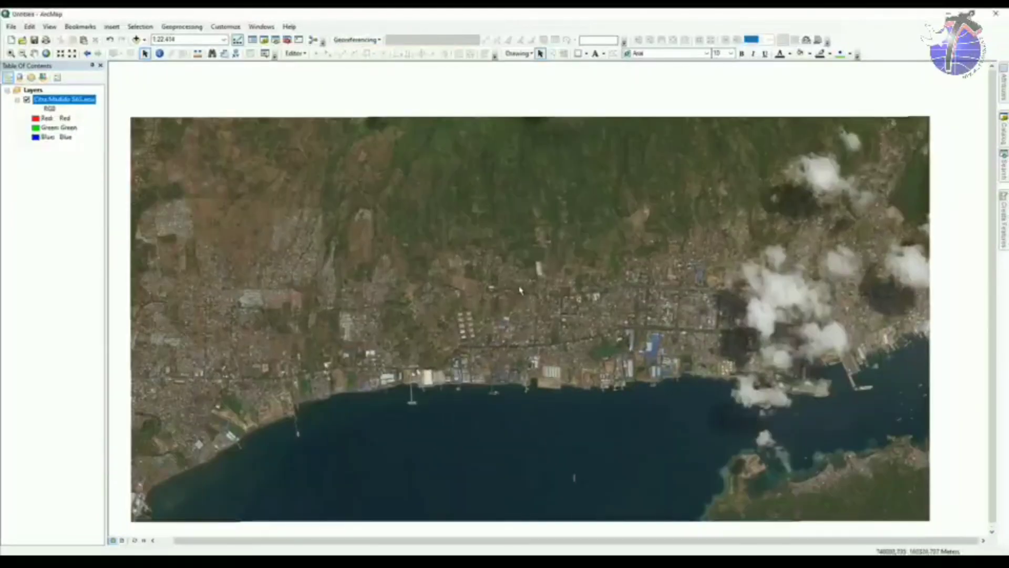
right_click(35, 91)
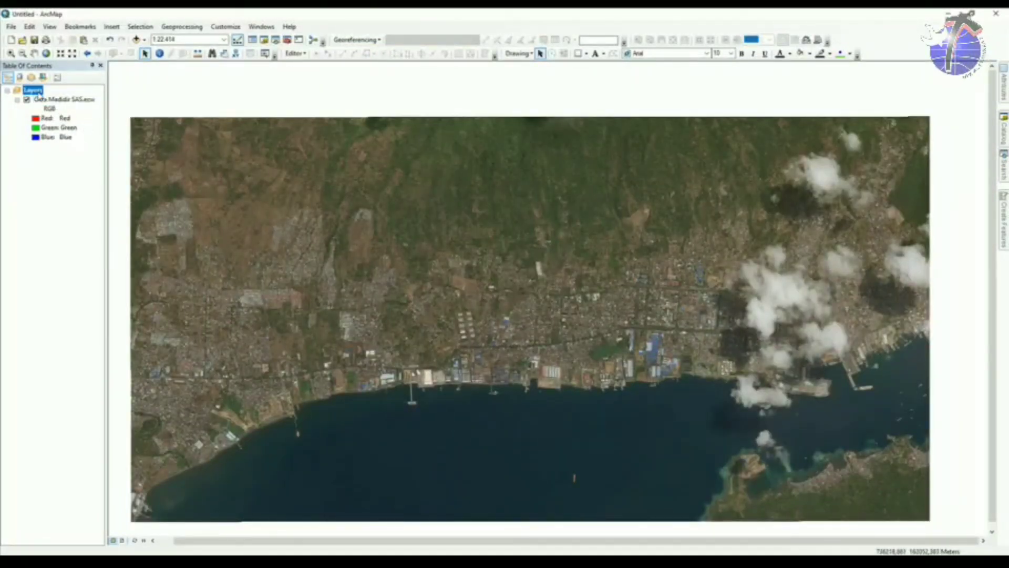
left_click(79, 319)
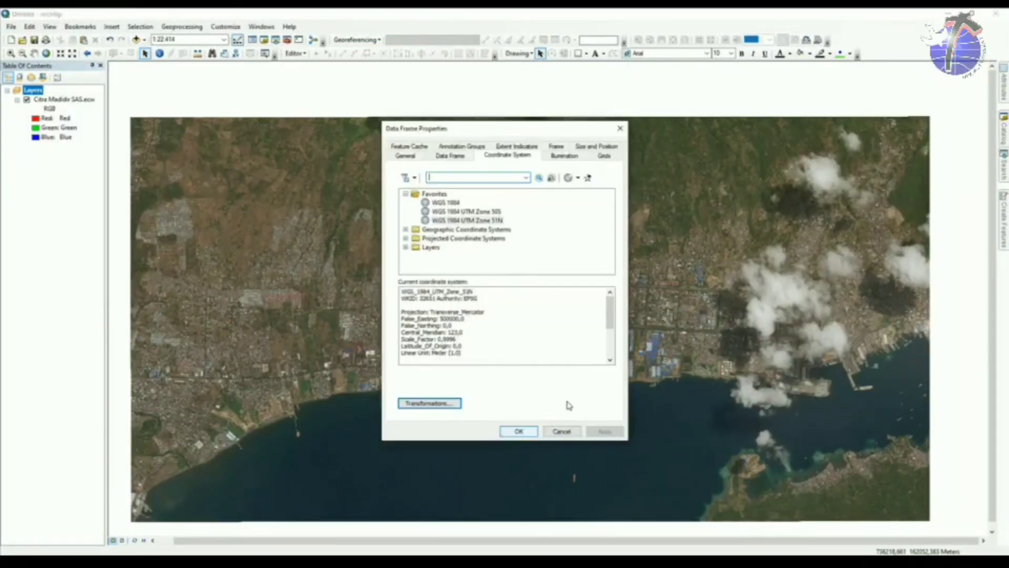
left_click(614, 132)
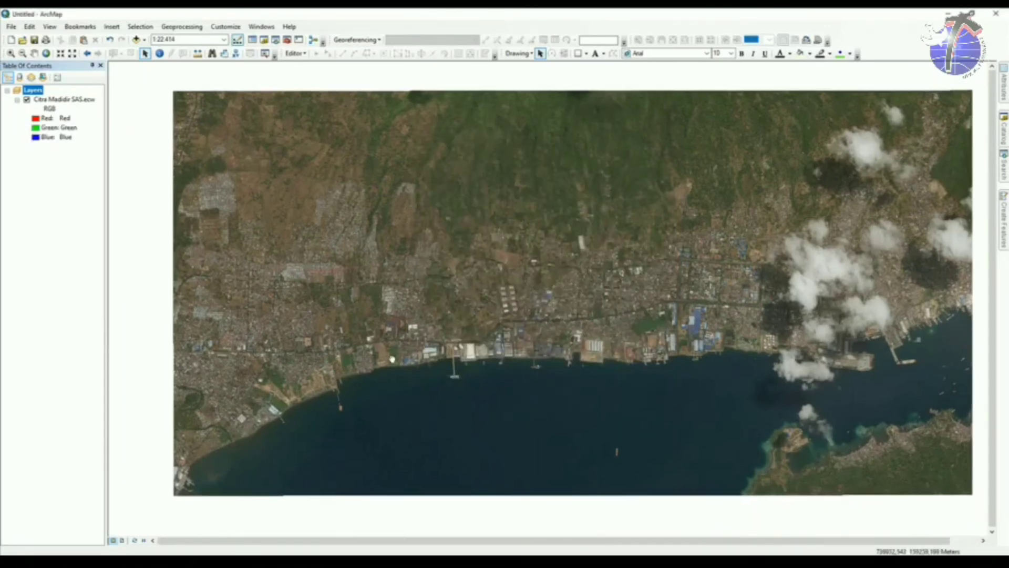
- Hide the Citra Madidir SAS.ecw and CITRA MADIDIR BITUNG.jpg layers and collapse their legends
scroll(481, 335, "up", 3)
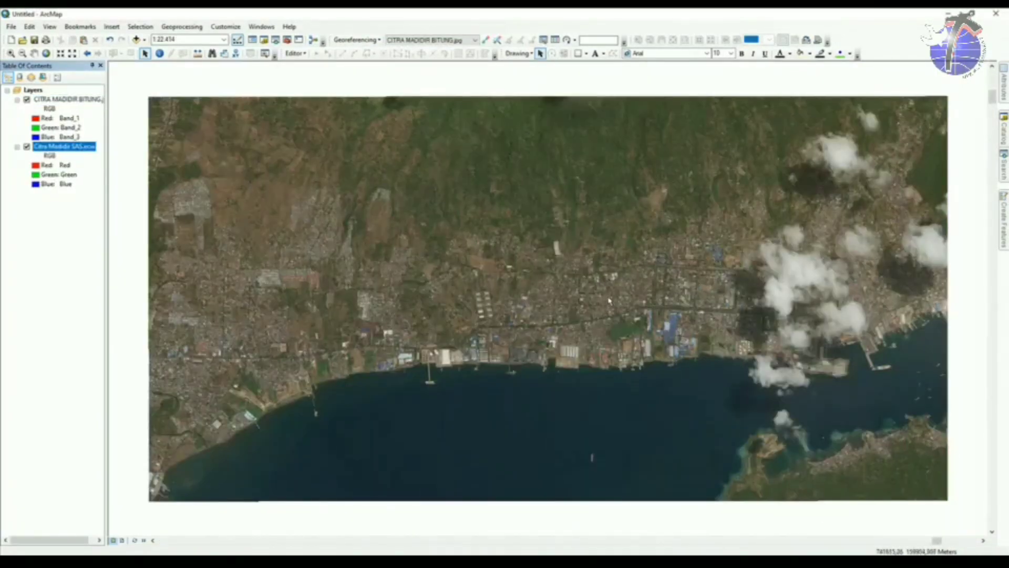
scroll(608, 300, "down", 1)
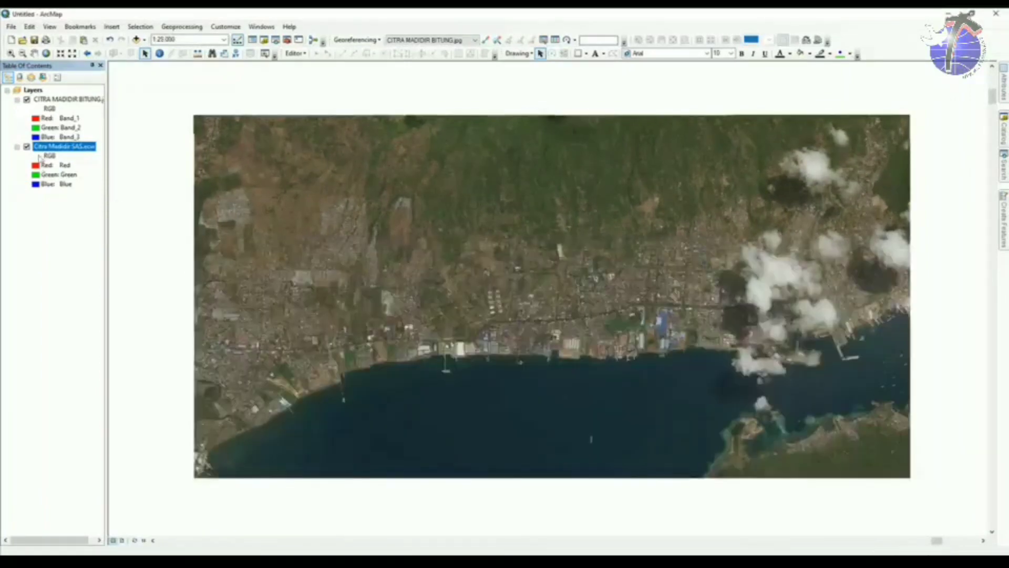
left_click(27, 147)
left_click(16, 147)
left_click(17, 100)
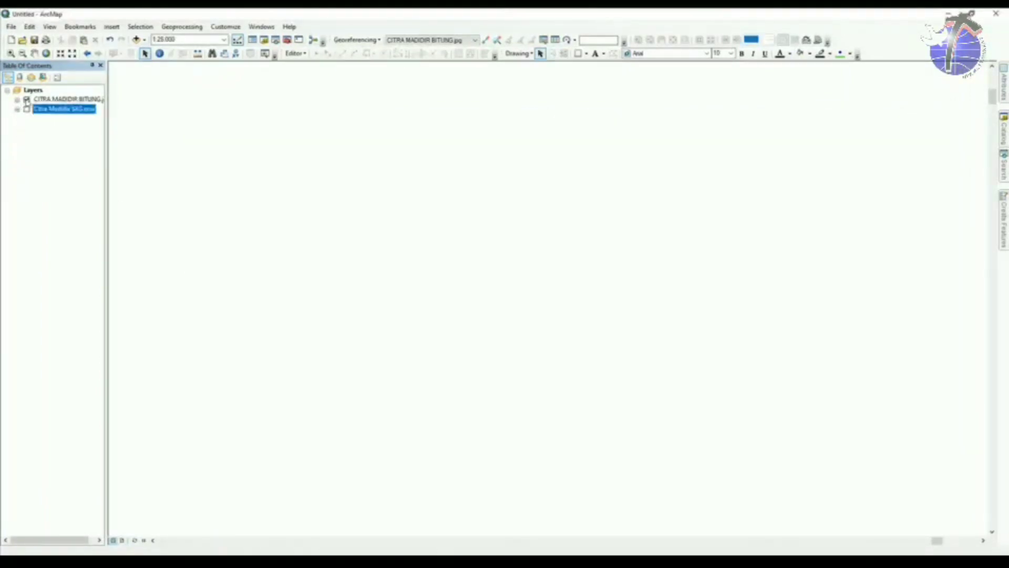
left_click(54, 100)
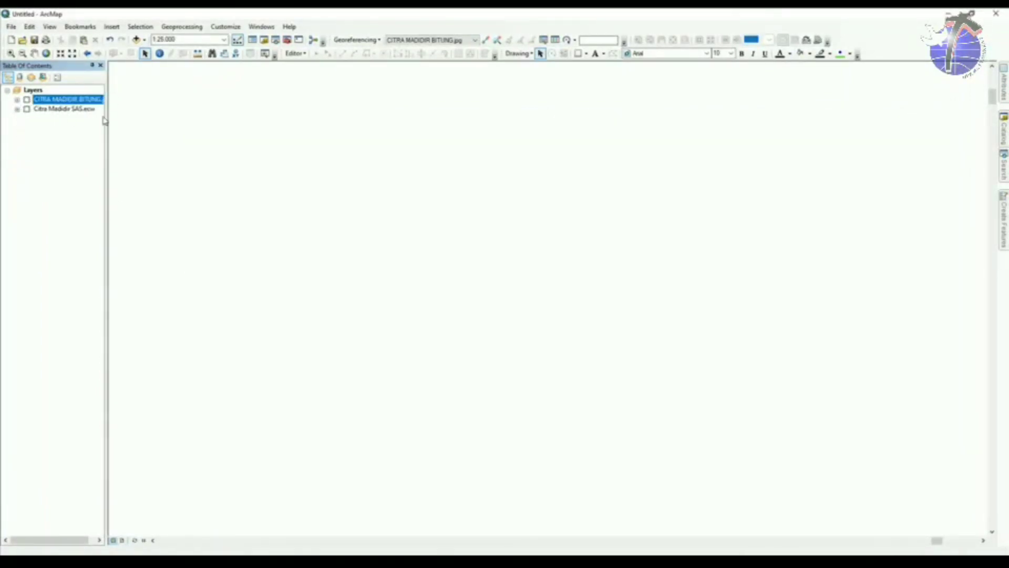
- Add the Imagery basemap to the map
left_click(145, 41)
left_click(289, 11)
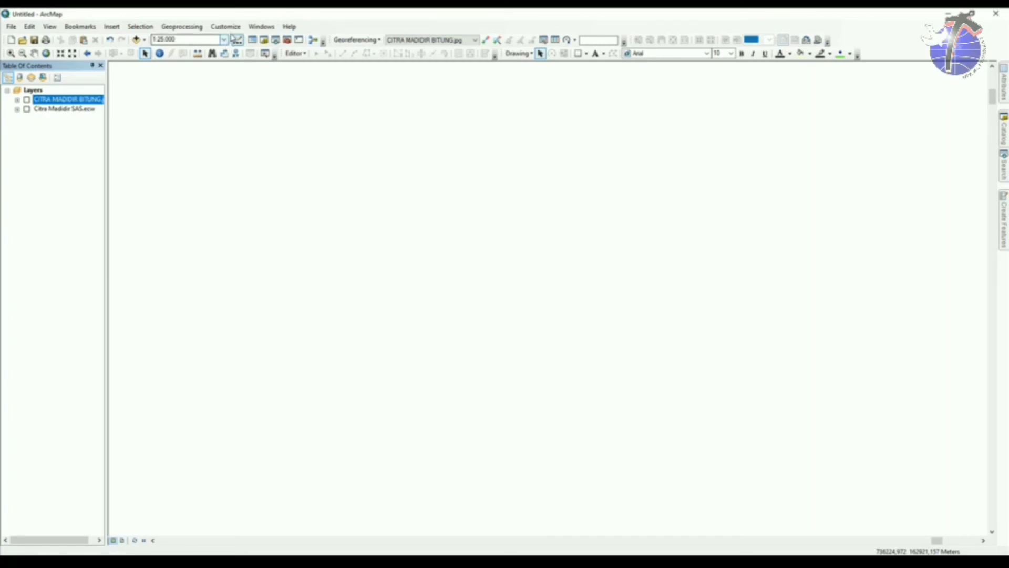
left_click(147, 41)
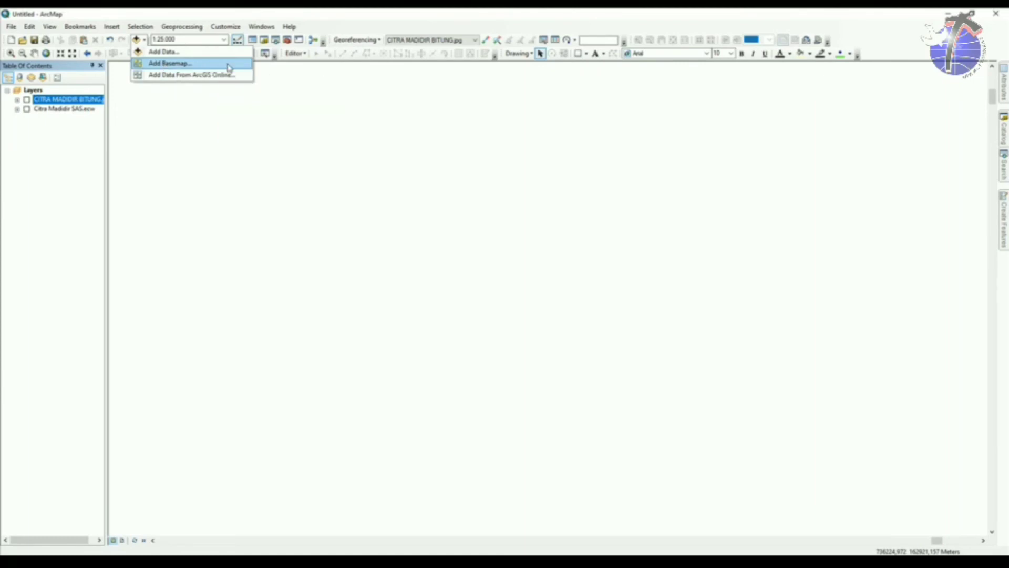
left_click(228, 64)
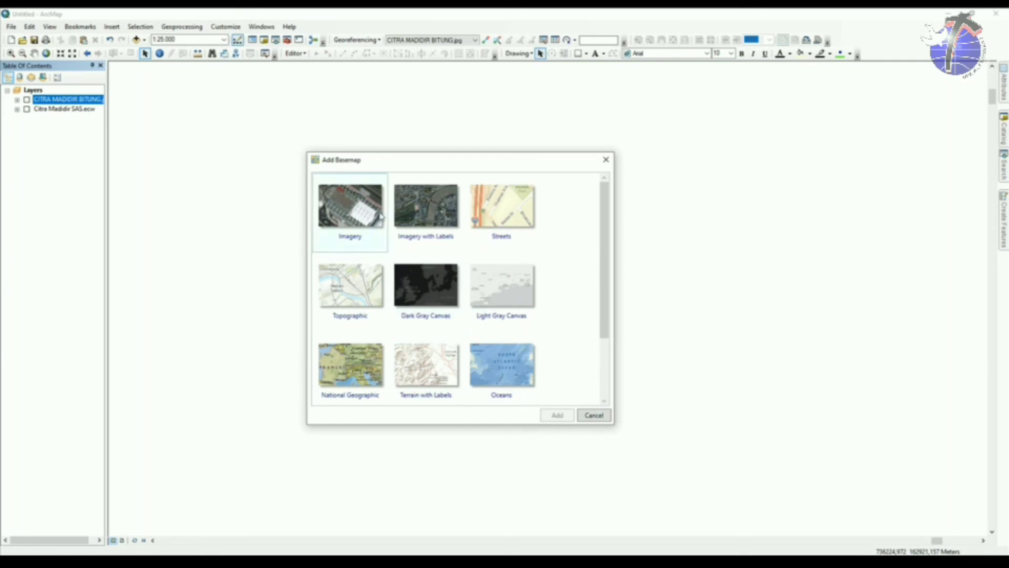
left_click(345, 215)
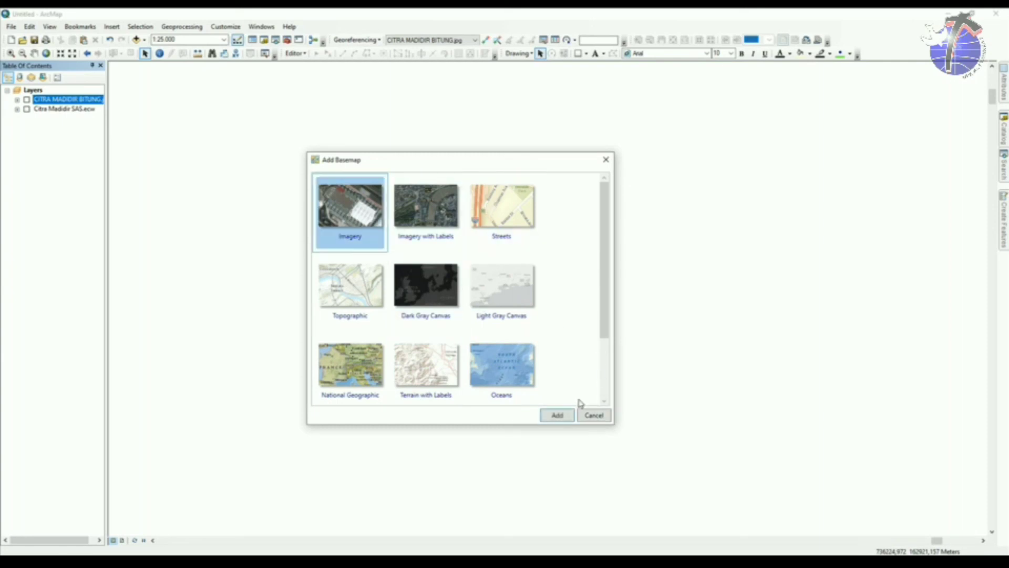
left_click(557, 416)
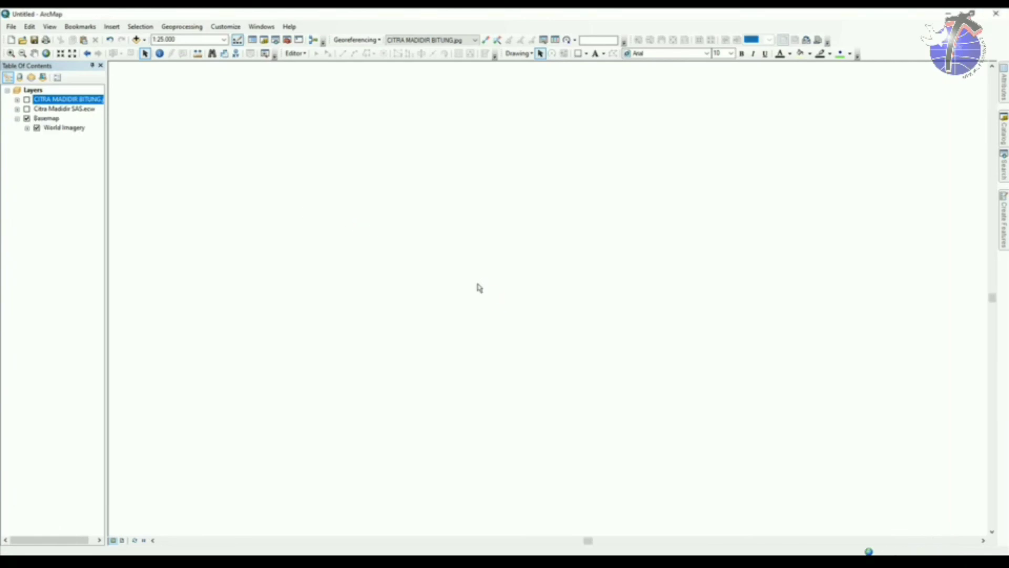
- Add the jalan_Madidir_LN.shp road layer from the Desktop folder to the map
left_click(136, 40)
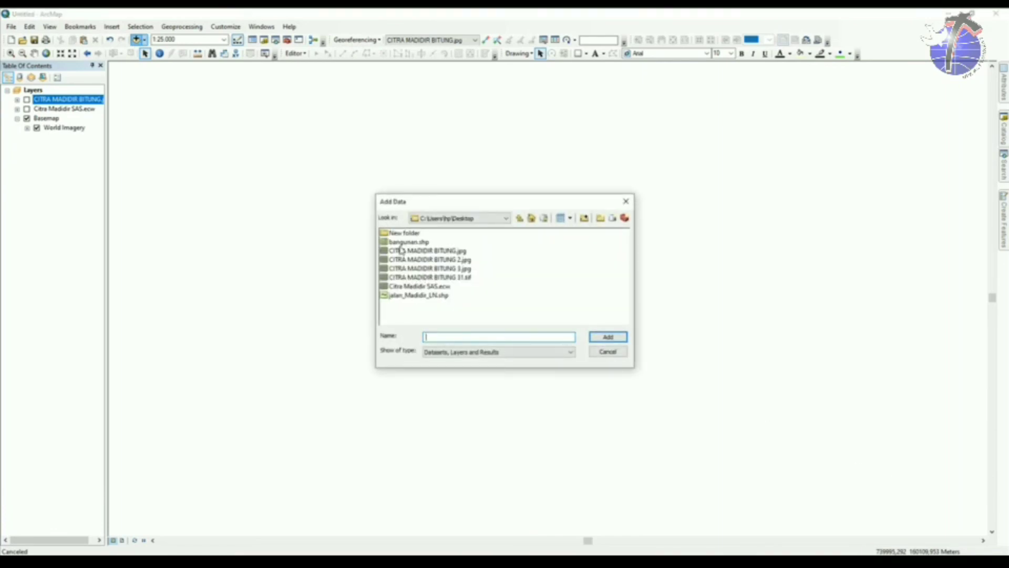
left_click(431, 296)
left_click(601, 341)
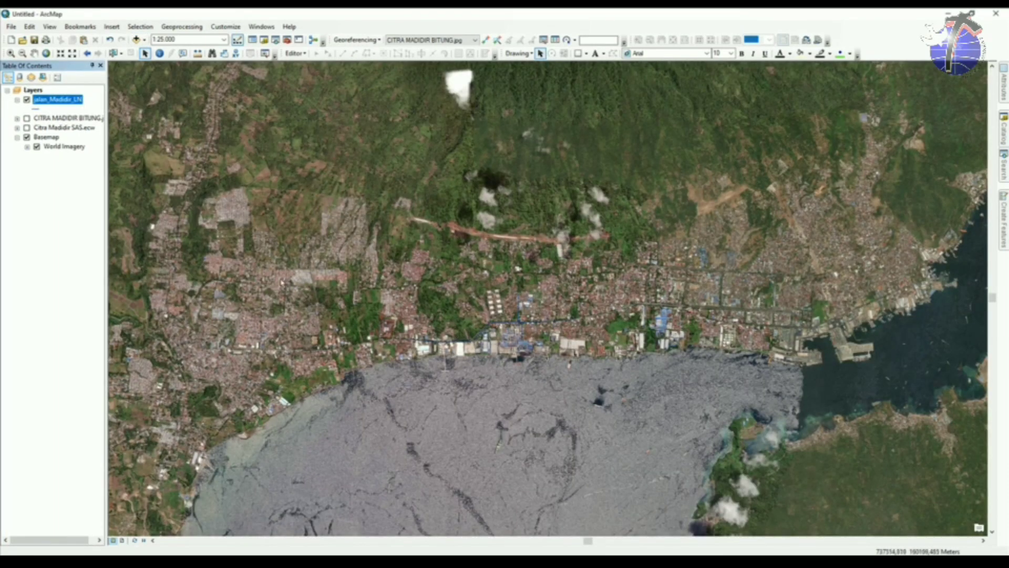
- Examine the World Imagery basemap around the Madidir coast, the inland area to the west, and the strait to the south
left_click_drag(471, 246, 496, 249)
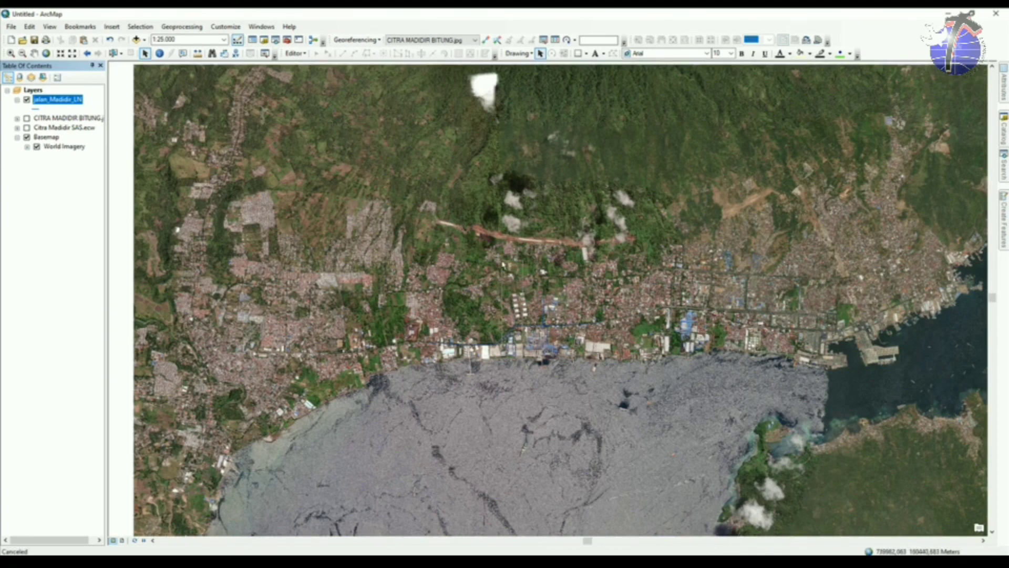
left_click_drag(302, 362, 434, 310)
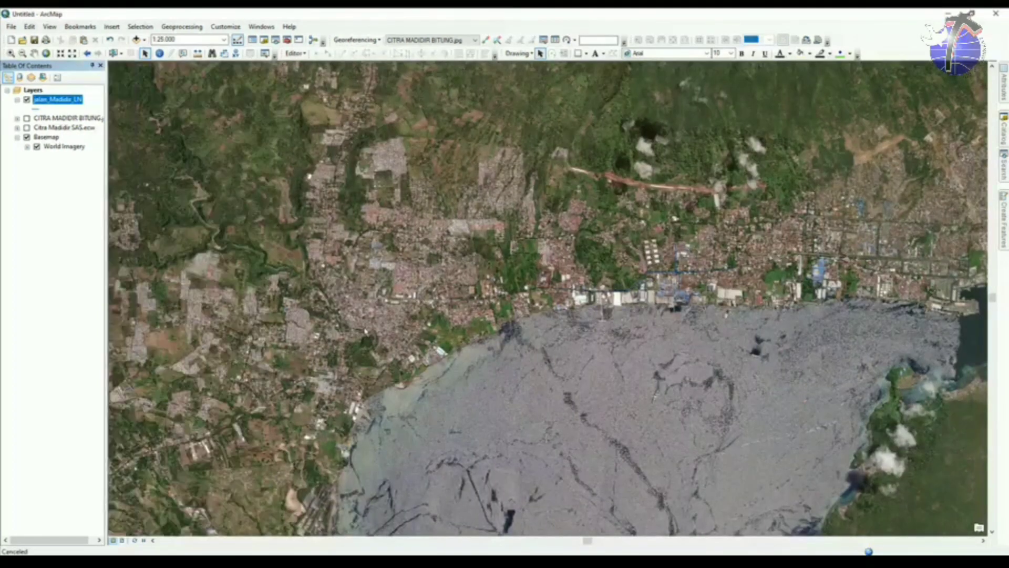
left_click_drag(377, 329, 560, 297)
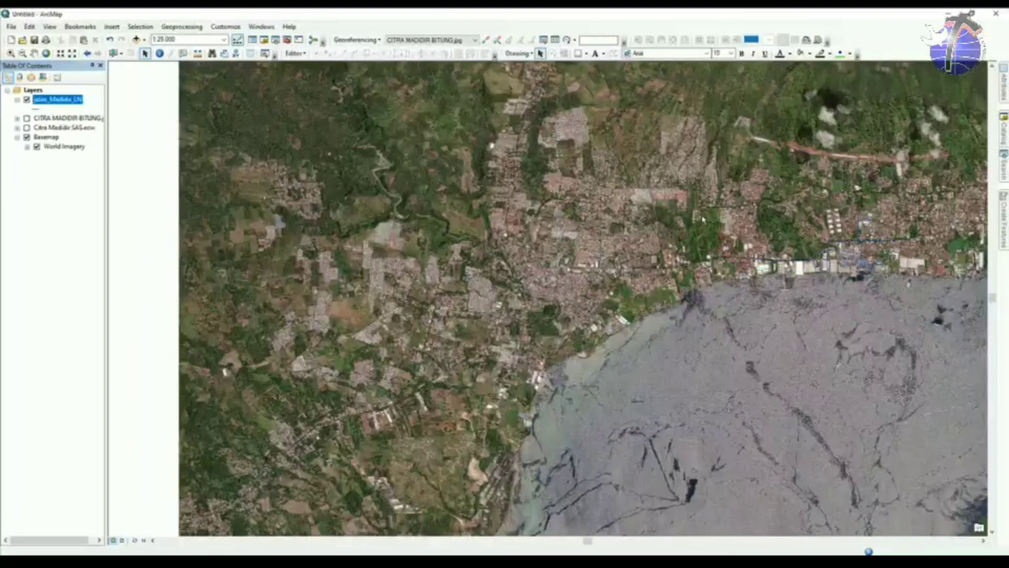
left_click_drag(703, 220, 882, 249)
left_click_drag(709, 299, 605, 161)
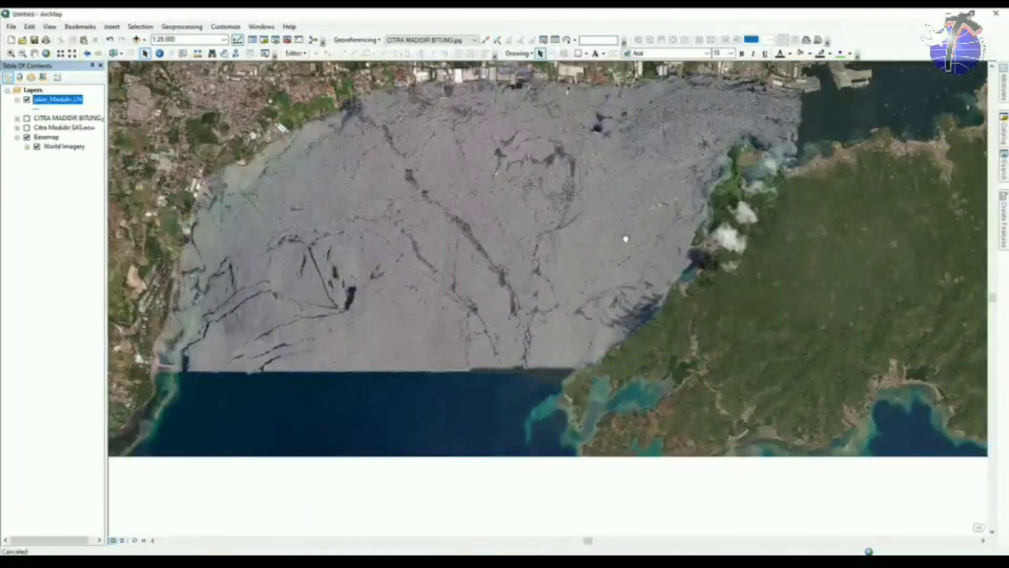
left_click_drag(624, 237, 631, 129)
left_click_drag(621, 188, 670, 417)
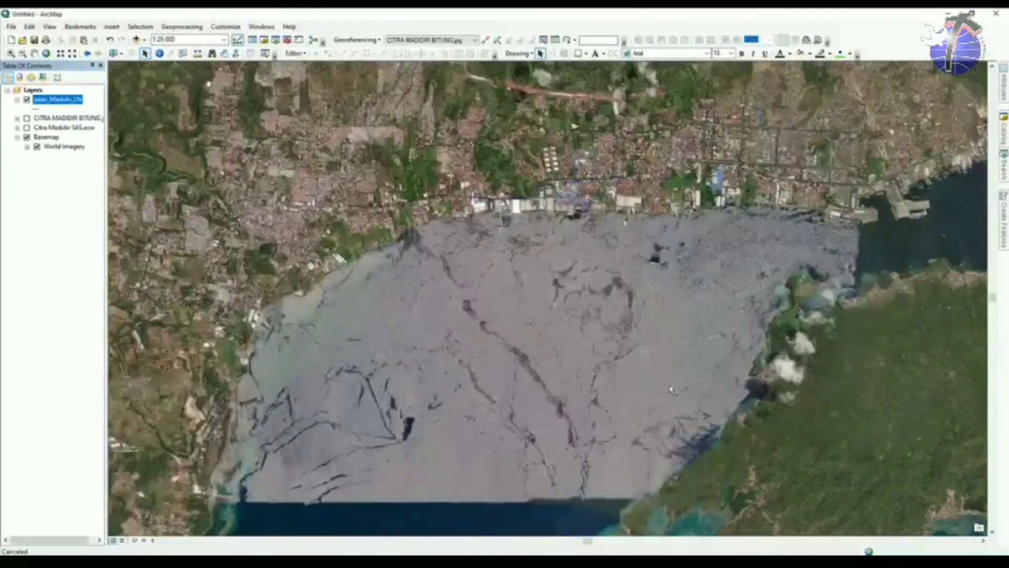
- Examine the World Imagery basemap from the inland area northwest of Madidir across to the harbour and the island to the southeast
left_click_drag(560, 93, 571, 268)
left_click_drag(507, 234, 752, 289)
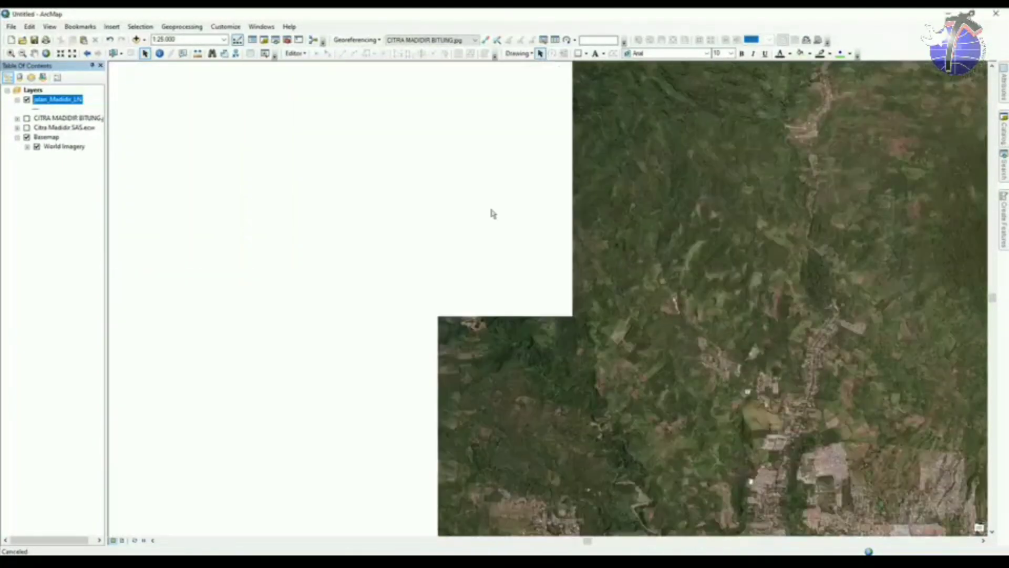
left_click_drag(486, 213, 527, 205)
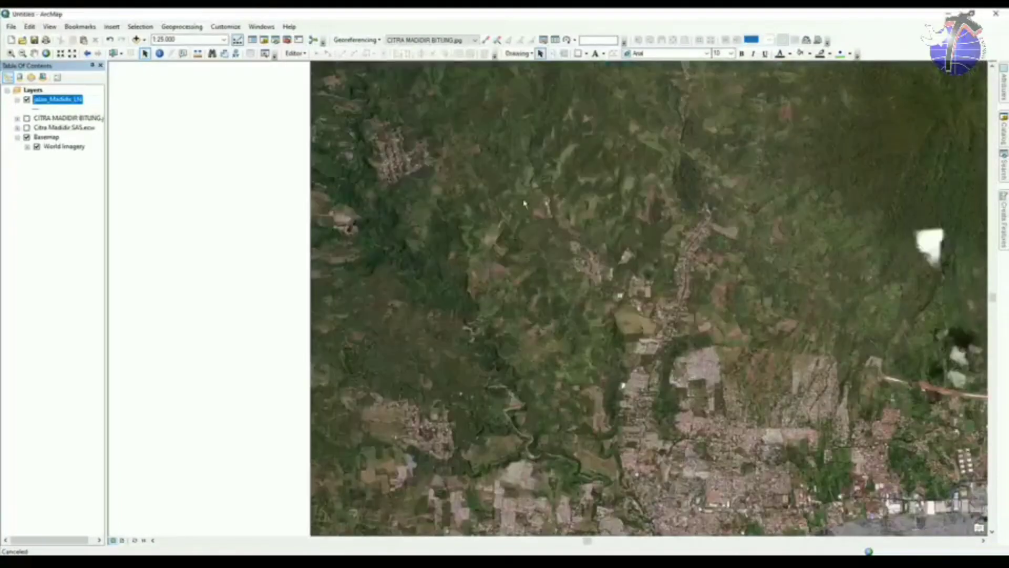
left_click_drag(756, 246, 446, 138)
left_click_drag(757, 263, 325, 136)
left_click_drag(683, 315, 434, 219)
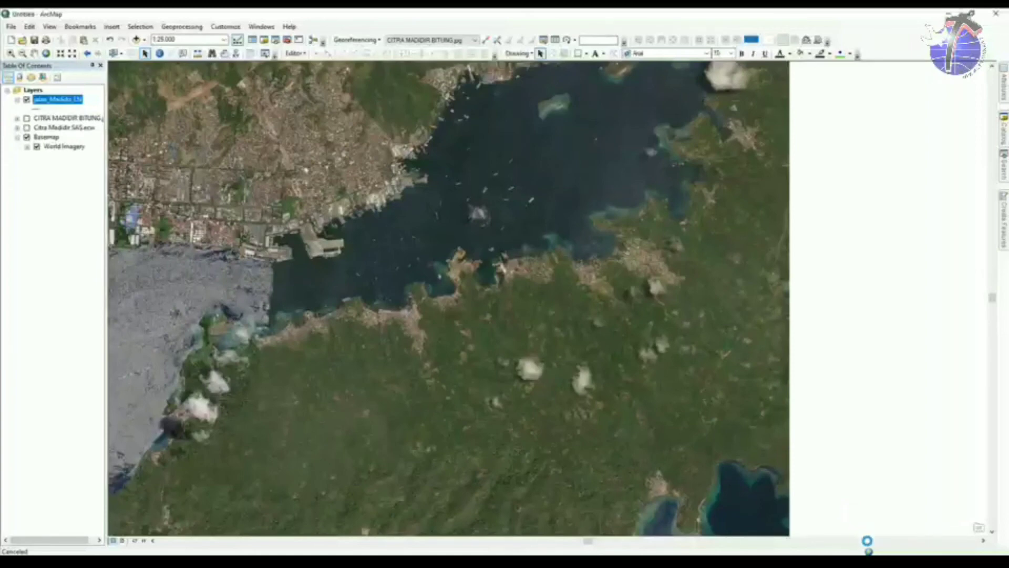
left_click_drag(321, 295, 694, 347)
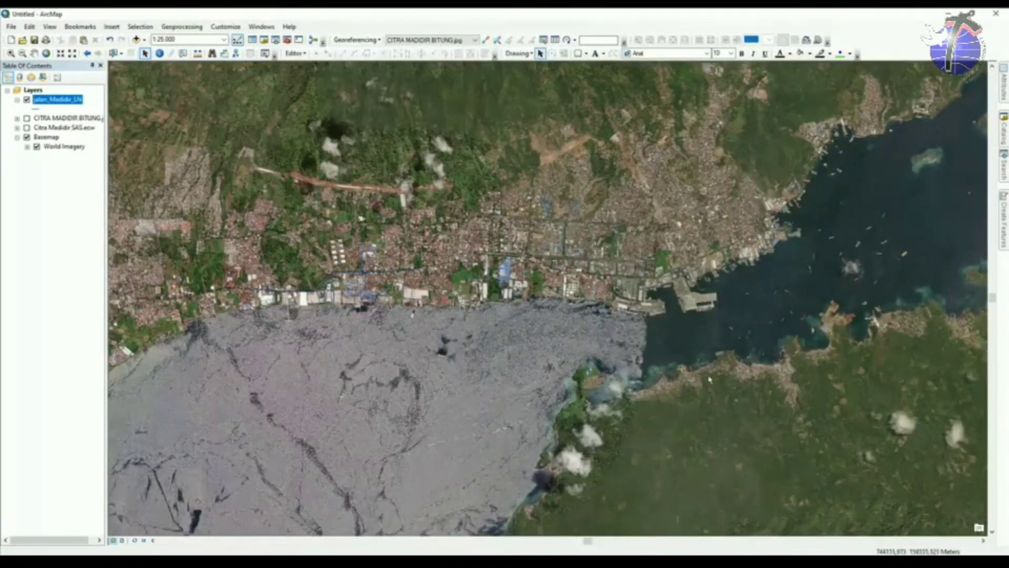
left_click_drag(795, 388, 741, 425)
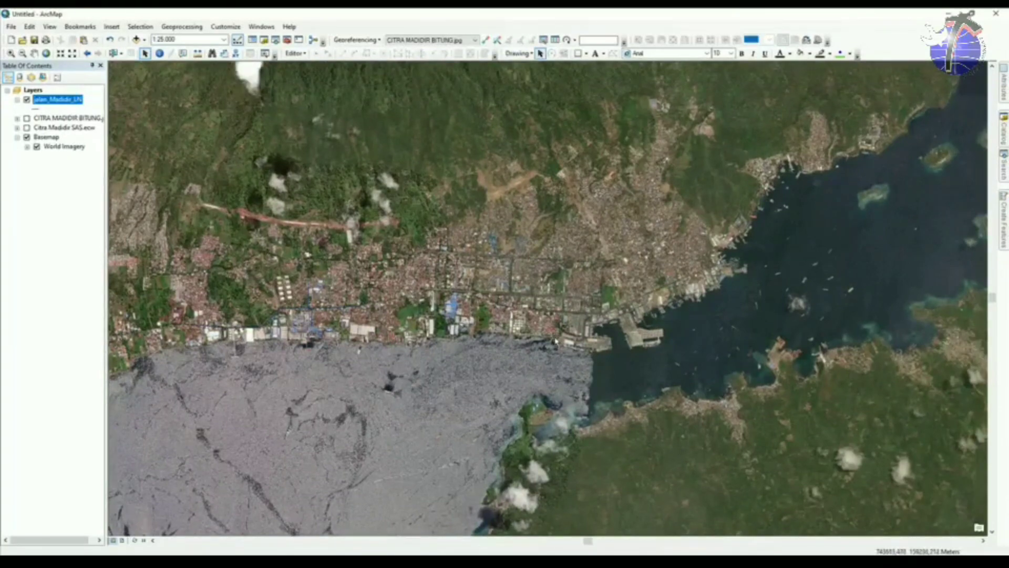
left_click_drag(528, 362, 616, 391)
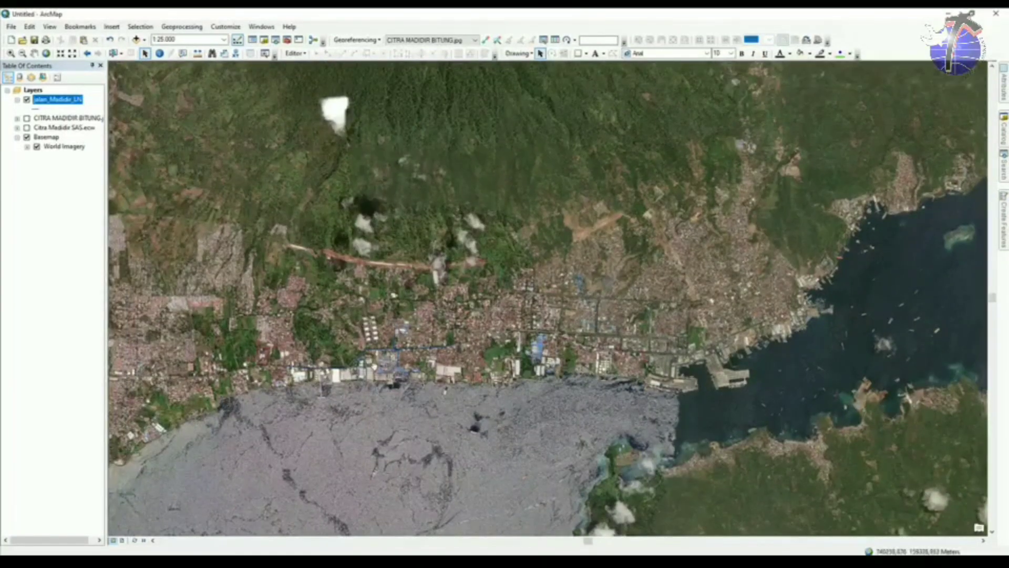
- Inspect the jalan_Madidir_LN roads against the World Imagery around the coastal industrial area at 1:8,000 and 1:4,000 scale
left_click_drag(374, 369, 476, 383)
scroll(490, 384, "down", 4)
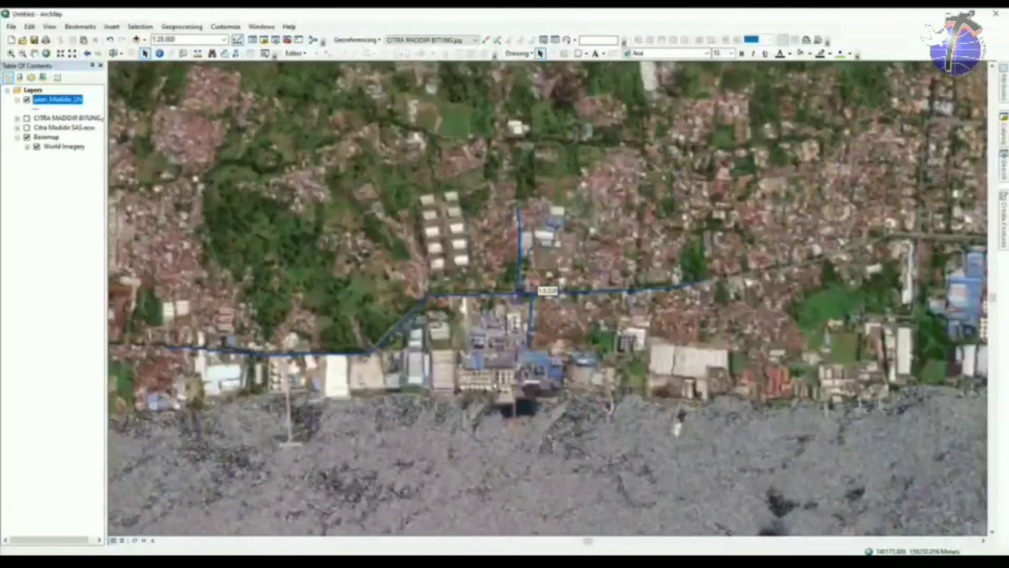
left_click_drag(515, 315, 512, 288)
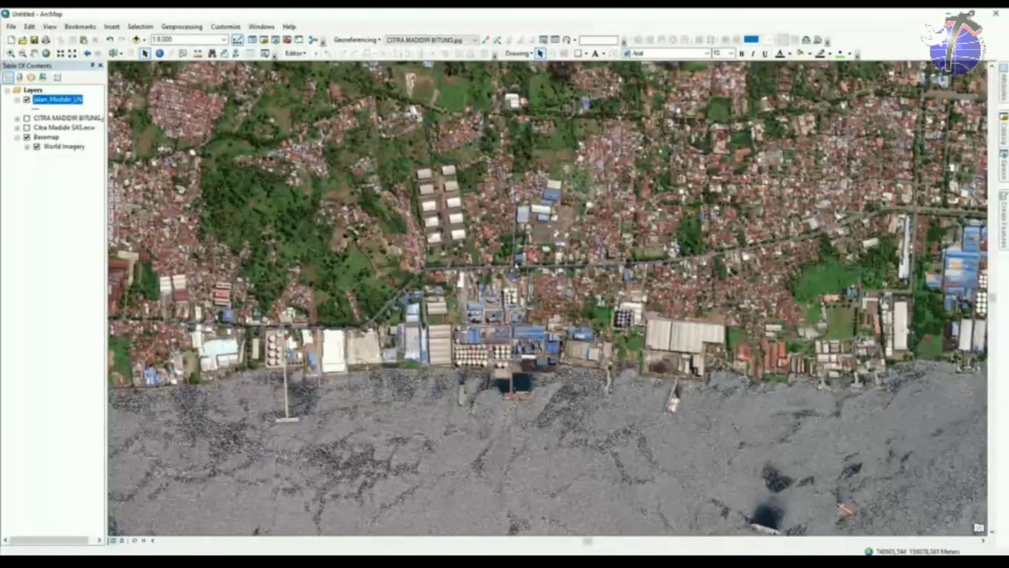
scroll(500, 359, "down", 2)
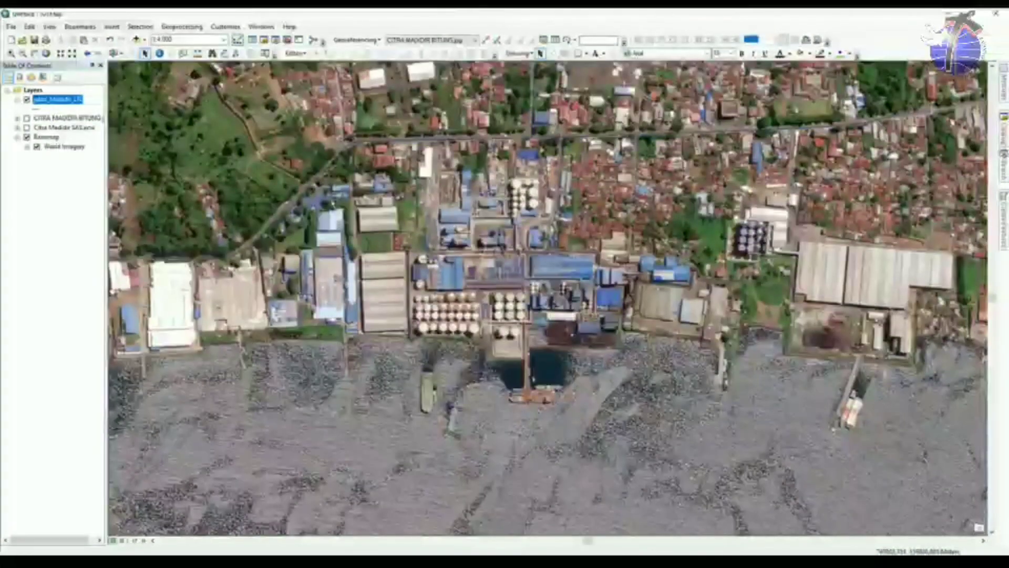
left_click_drag(398, 238, 411, 290)
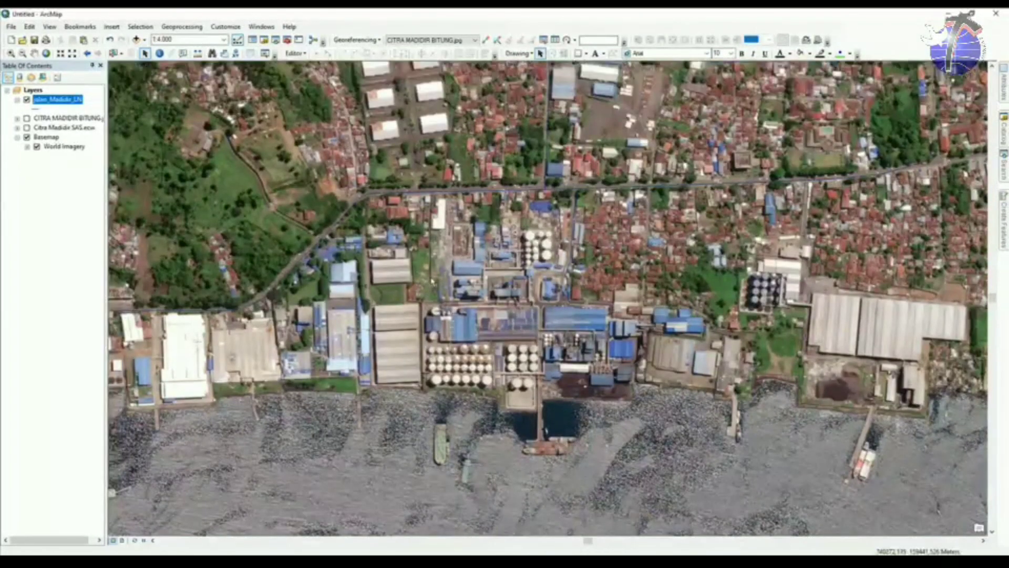
left_click_drag(480, 231, 431, 251)
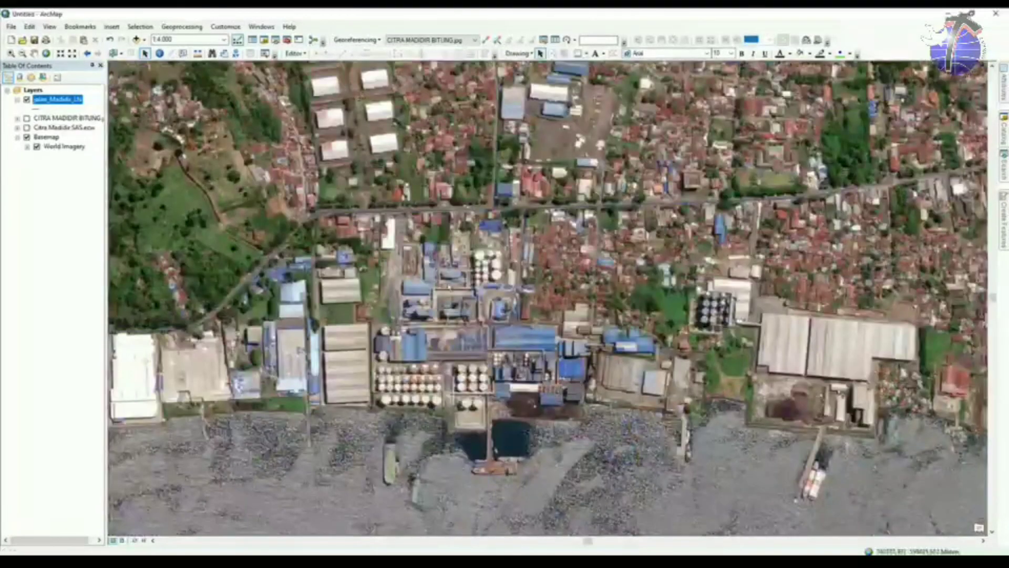
left_click_drag(495, 324, 443, 317)
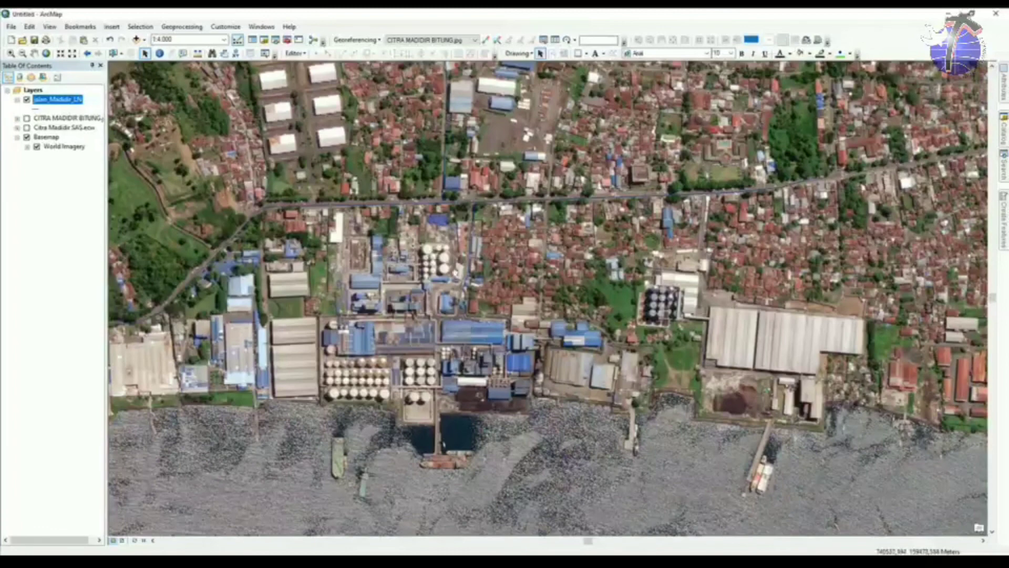
left_click_drag(468, 328, 491, 409)
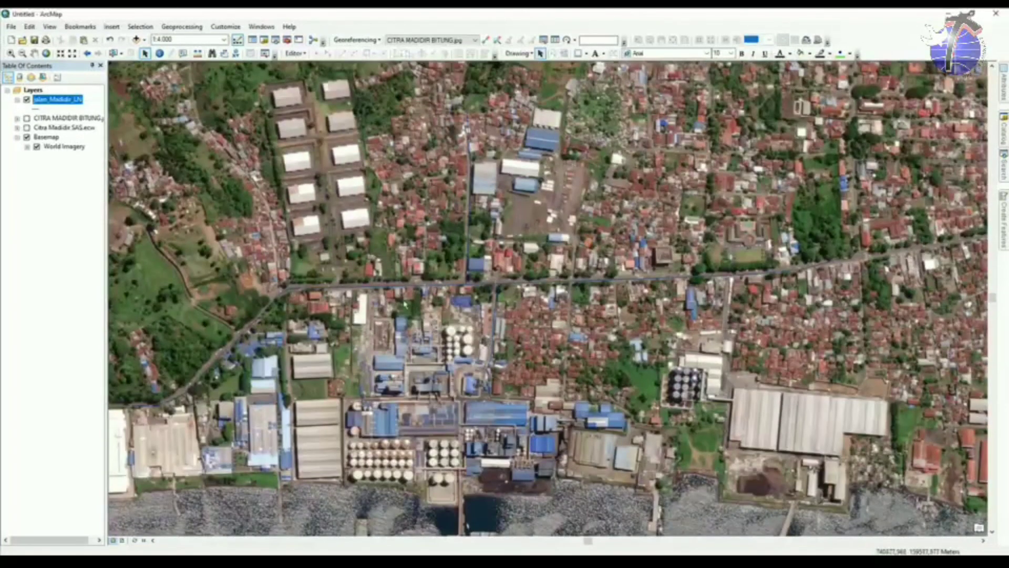
left_click_drag(466, 333, 508, 364)
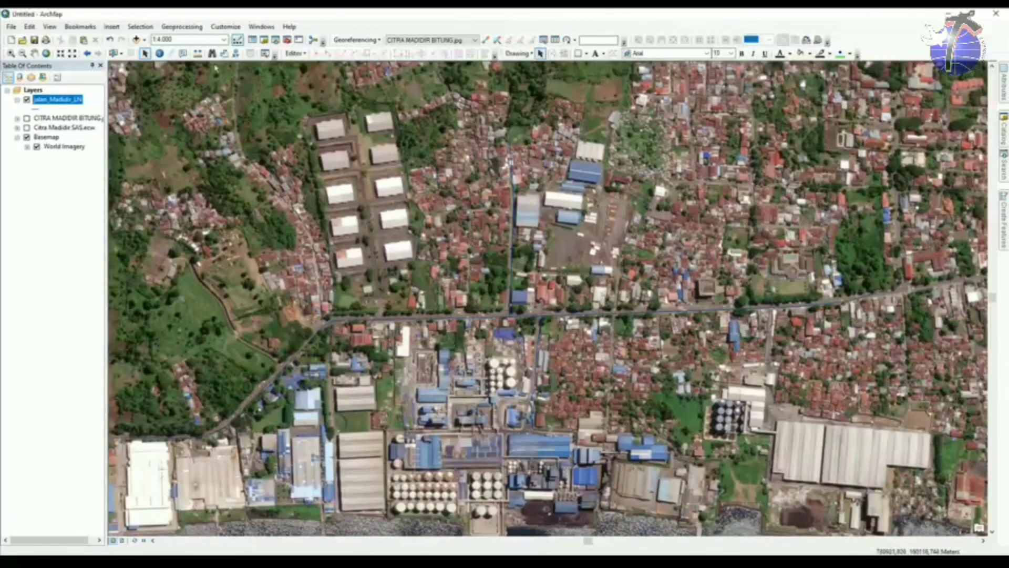
left_click_drag(576, 327, 572, 312)
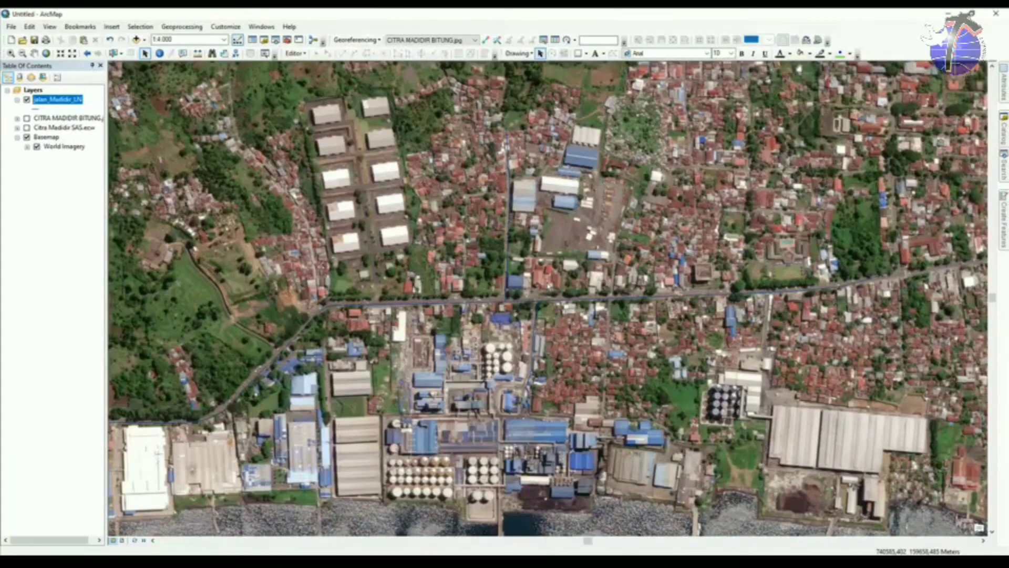
left_click_drag(518, 298, 512, 384)
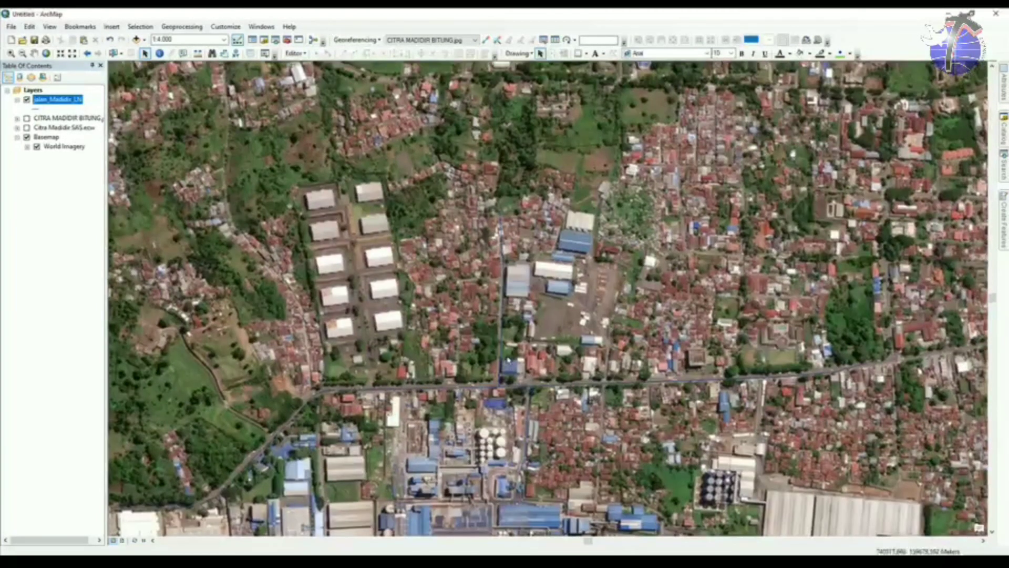
left_click_drag(364, 270, 459, 242)
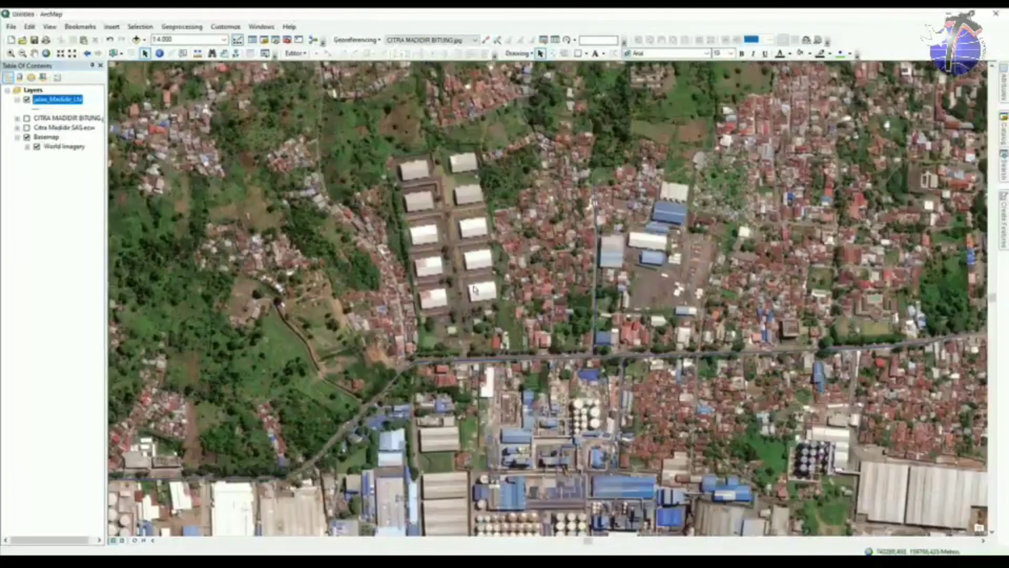